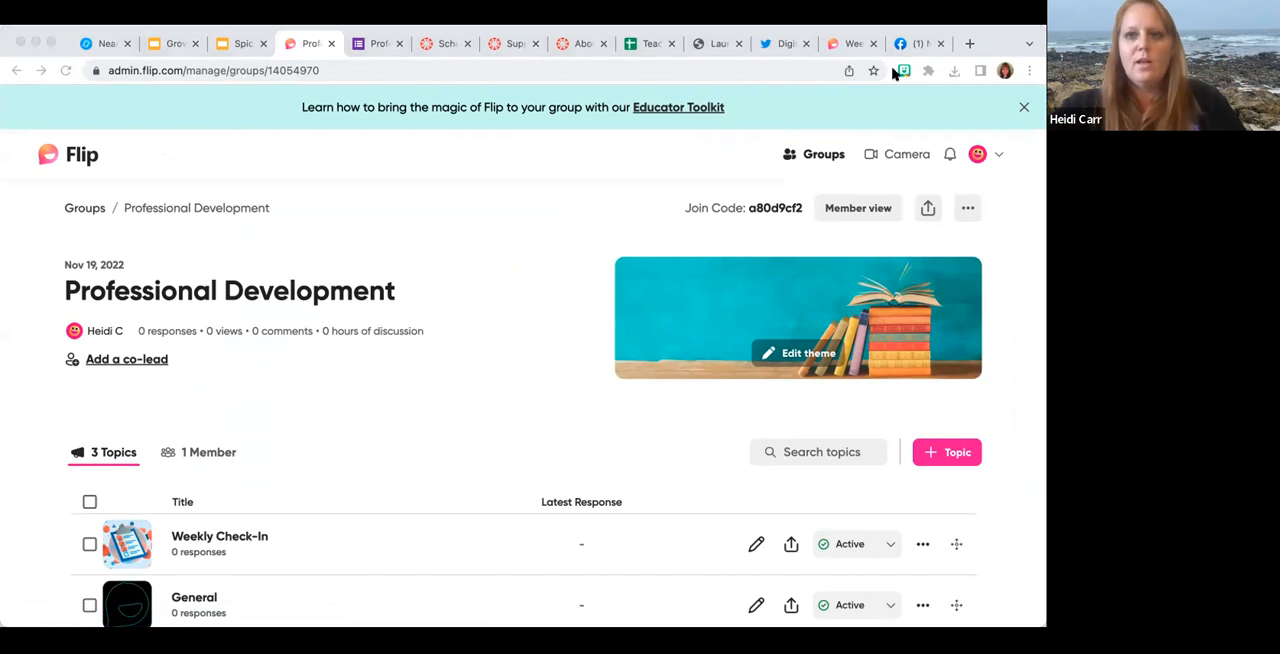
Switch to the Google Slides deck and start a Nearpod Flipgrid activity from the "Add Flipgrid" slide.
{"action": "left_click", "coordinate": [233, 45]}
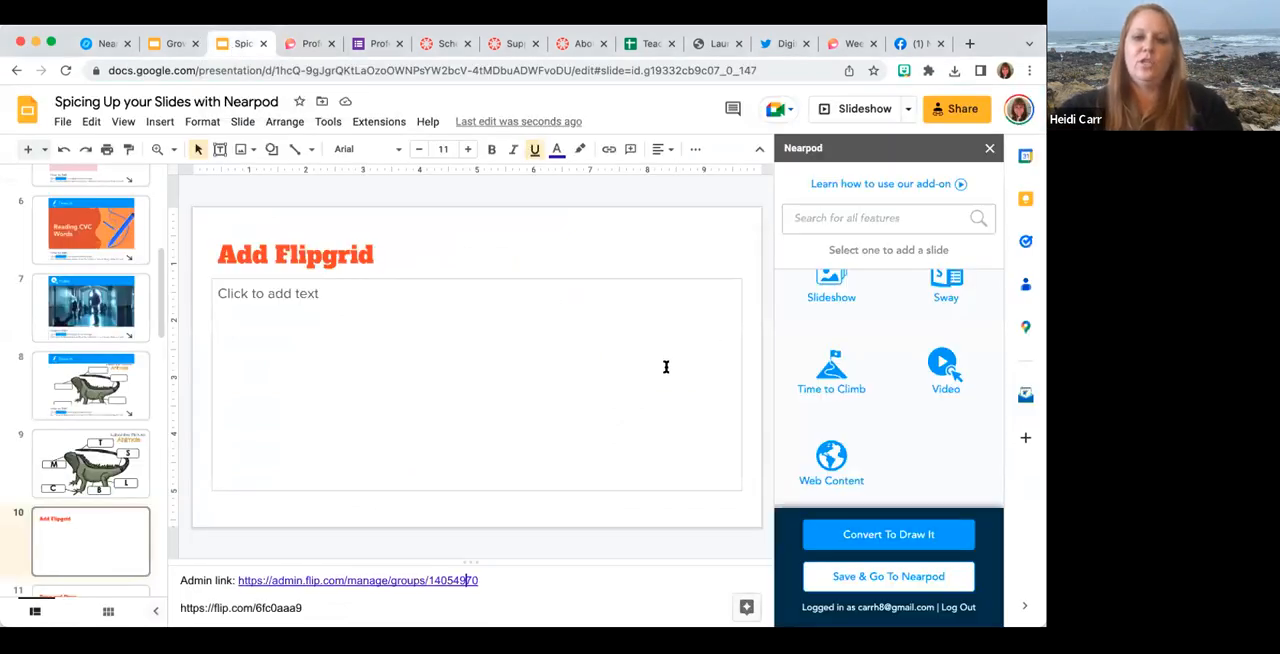
{"action": "left_click_drag", "start_coordinate": [508, 580], "coordinate": [238, 582]}
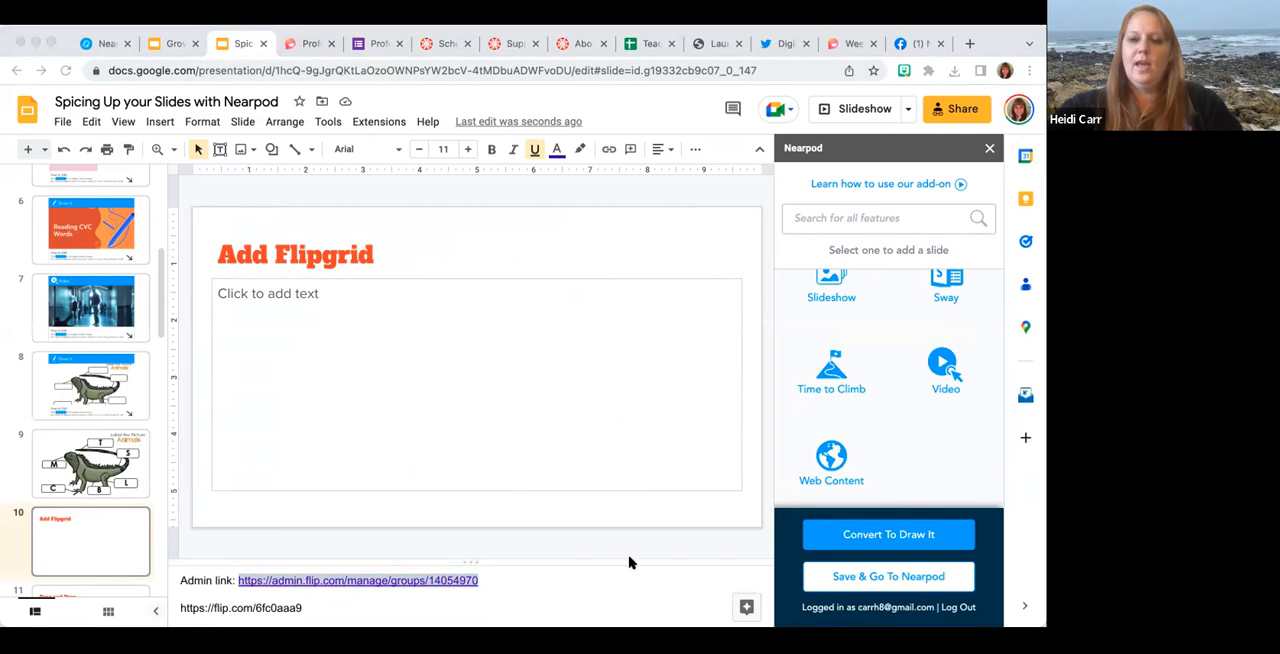
{"action": "scroll", "coordinate": [886, 364], "scroll_direction": "up", "scroll_amount": 3}
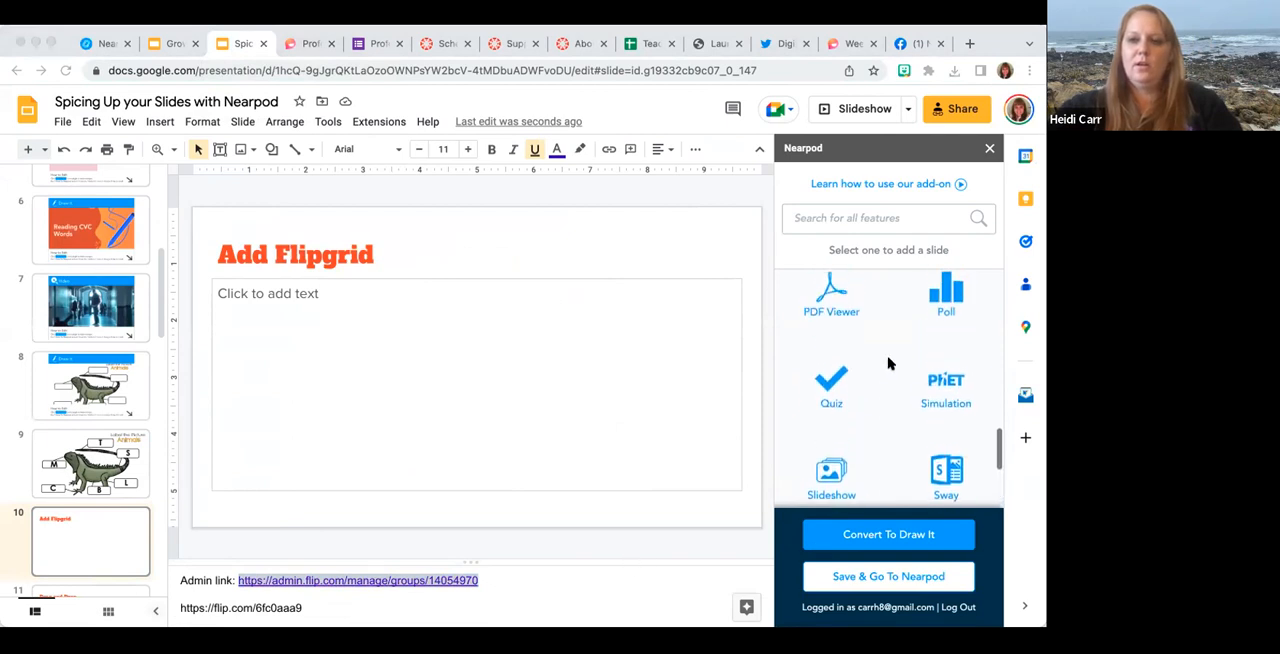
{"action": "scroll", "coordinate": [888, 363], "scroll_direction": "up", "scroll_amount": 5}
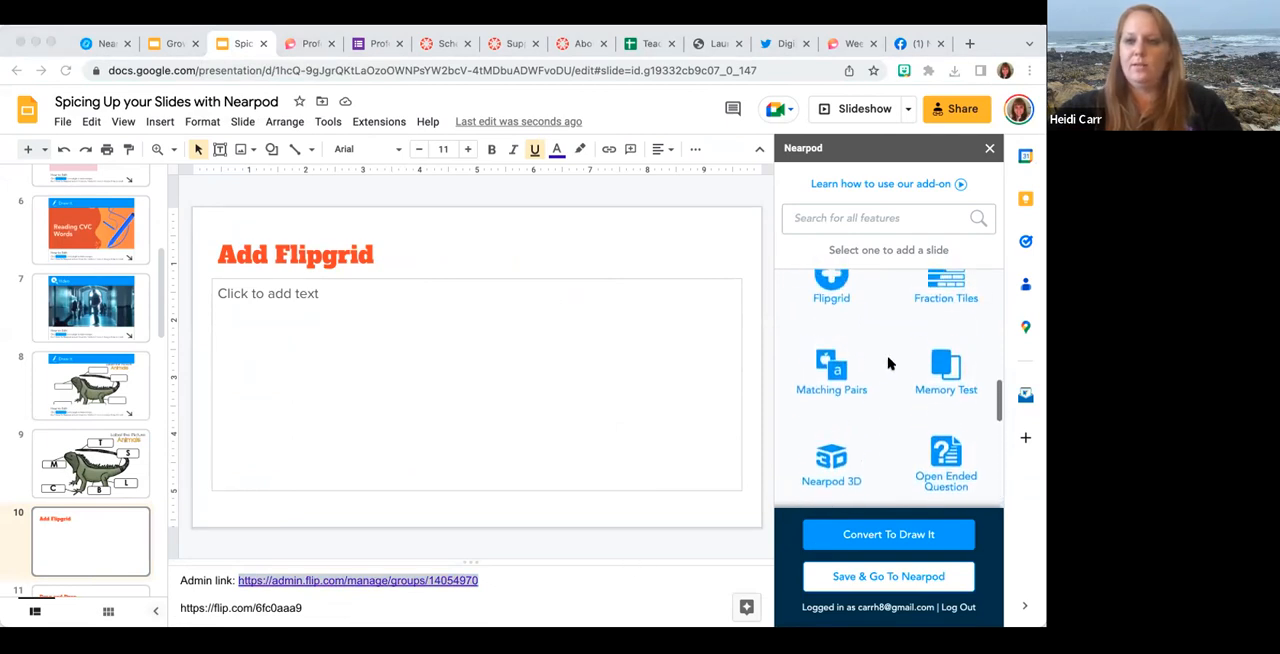
{"action": "left_click", "coordinate": [833, 333]}
{"action": "left_click", "coordinate": [832, 330]}
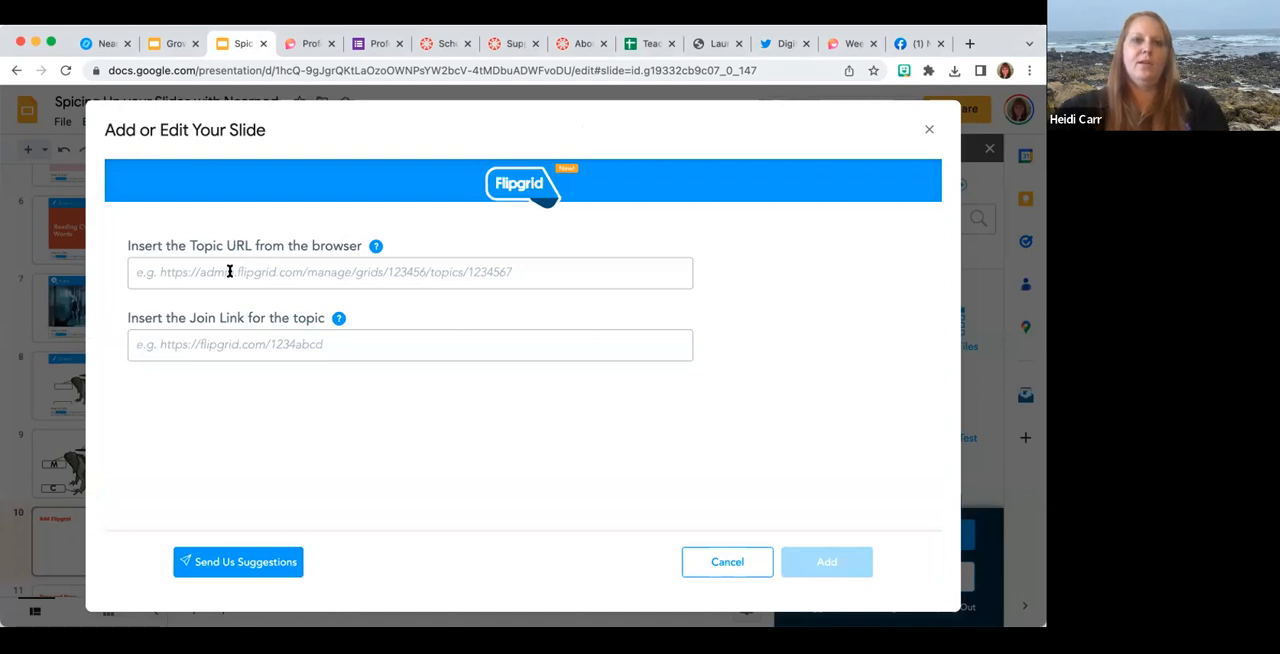
Copy the Professional Development group's page address from Flip and paste it as the Flipgrid activity's topic URL.
{"action": "left_click", "coordinate": [305, 43]}
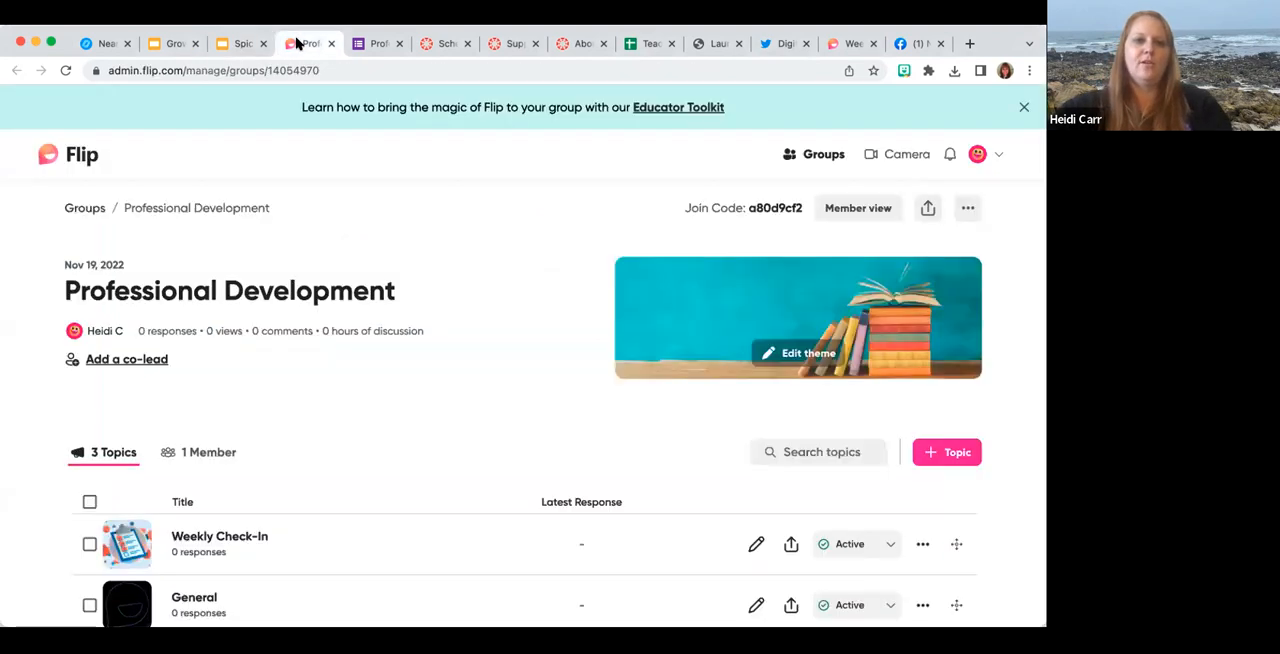
{"action": "left_click", "coordinate": [270, 76]}
{"action": "key", "text": "super+c"}
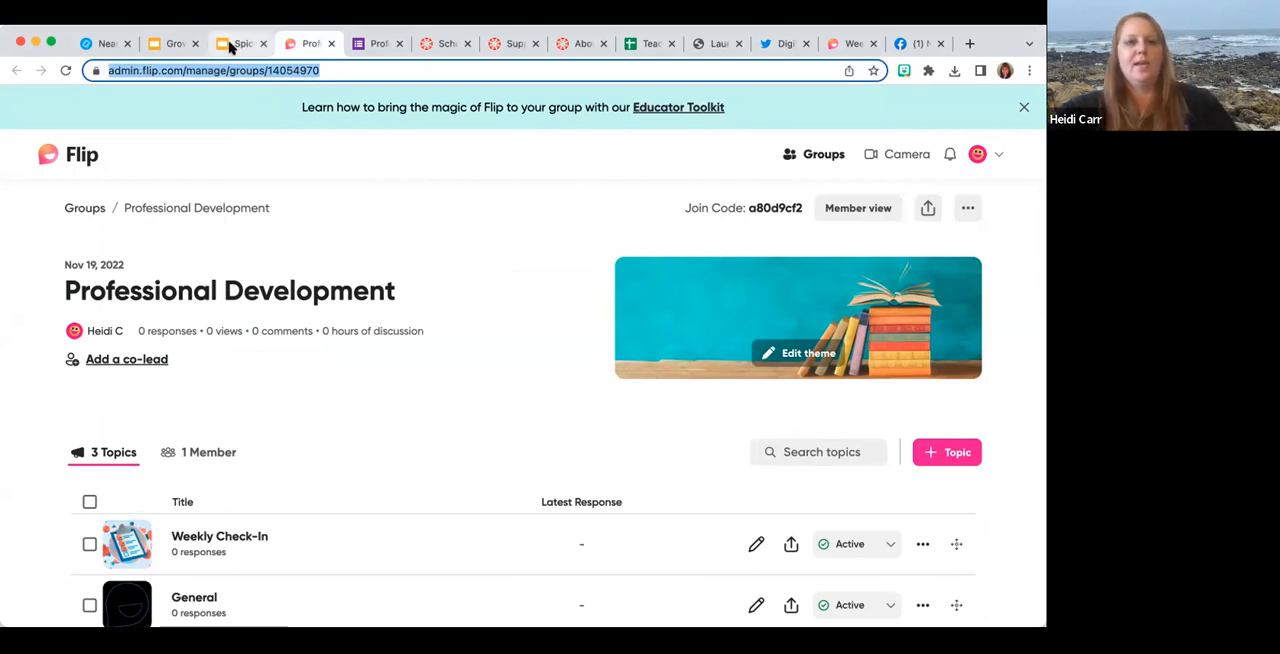
{"action": "left_click", "coordinate": [232, 44]}
{"action": "left_click", "coordinate": [248, 284]}
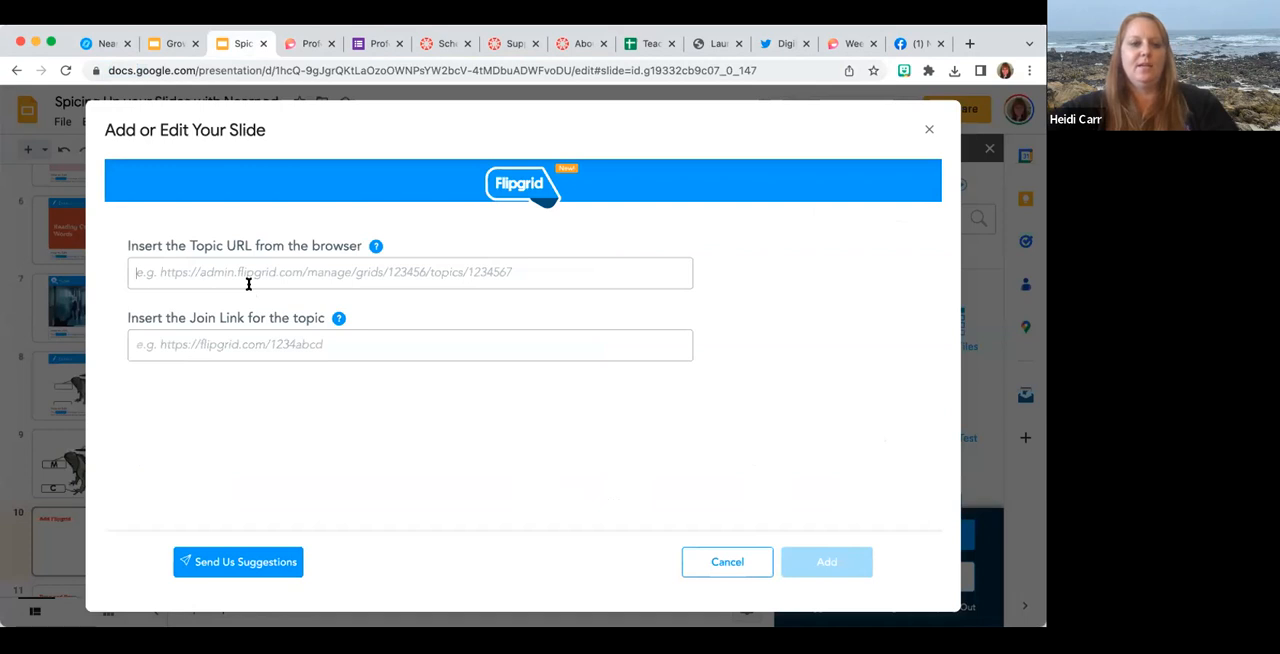
{"action": "key", "text": "super+v"}
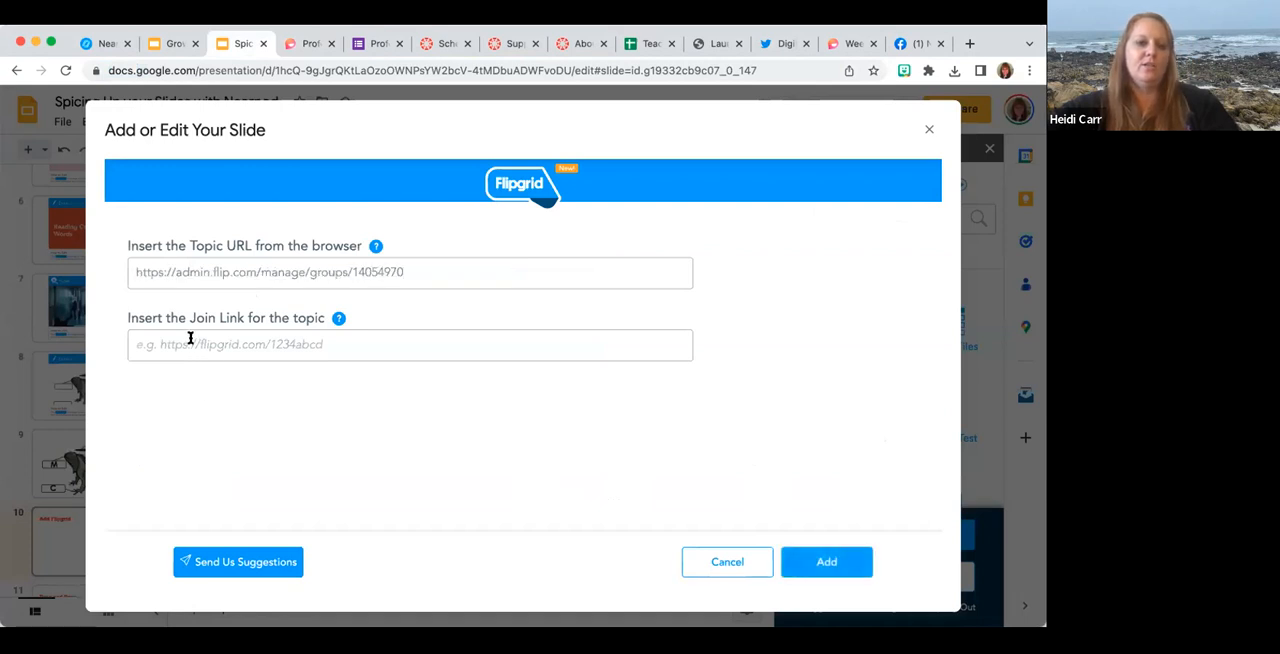
In Flip, open the Weekly Check-In topic of the Professional Development group and copy its share link.
{"action": "left_click", "coordinate": [298, 45]}
{"action": "scroll", "coordinate": [331, 366], "scroll_direction": "down", "scroll_amount": 1}
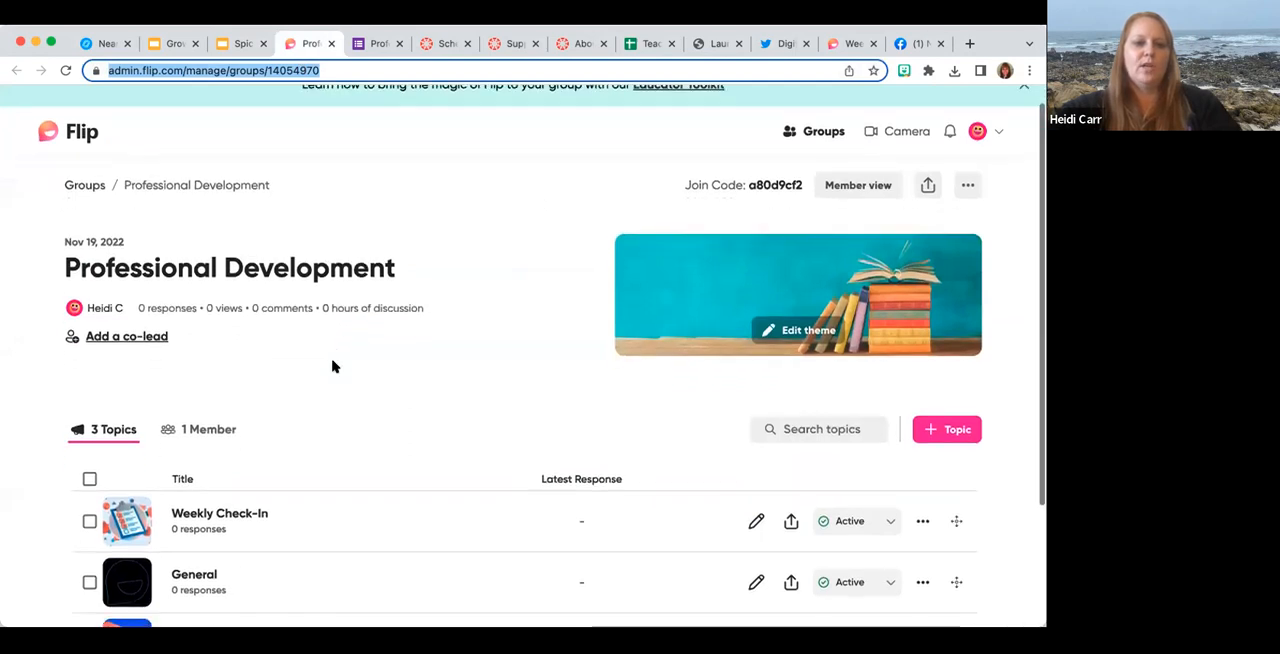
{"action": "scroll", "coordinate": [331, 366], "scroll_direction": "down", "scroll_amount": 2}
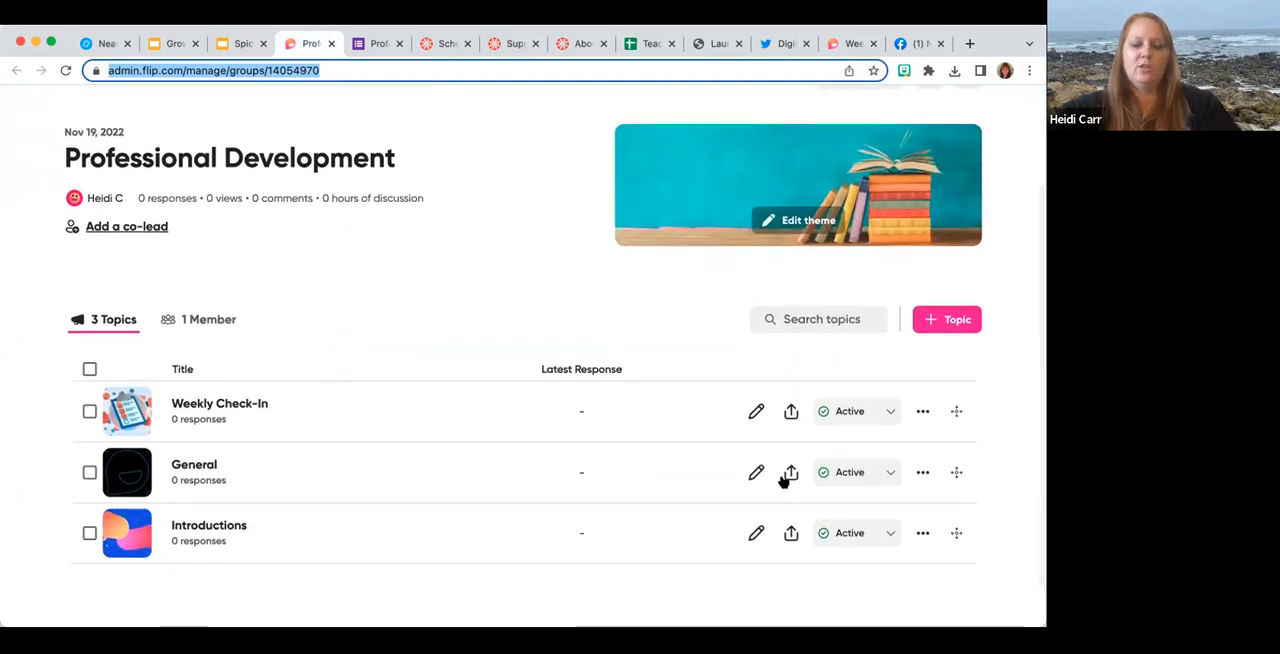
{"action": "left_click", "coordinate": [200, 405]}
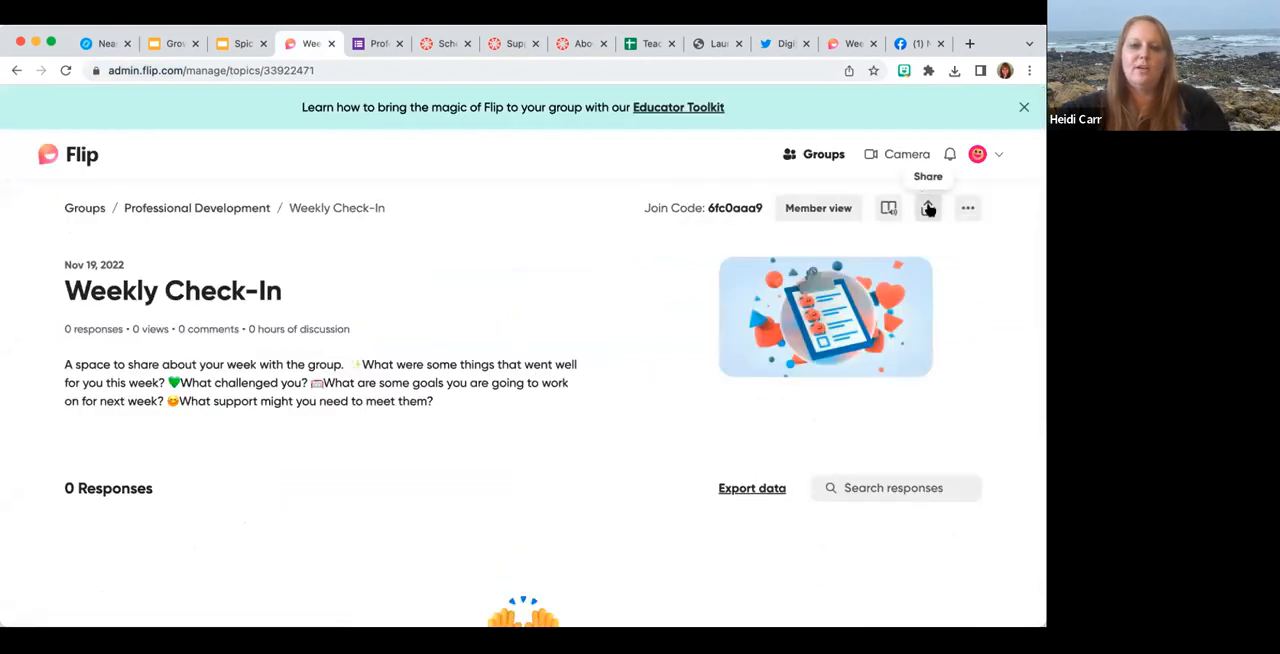
{"action": "left_click", "coordinate": [928, 208]}
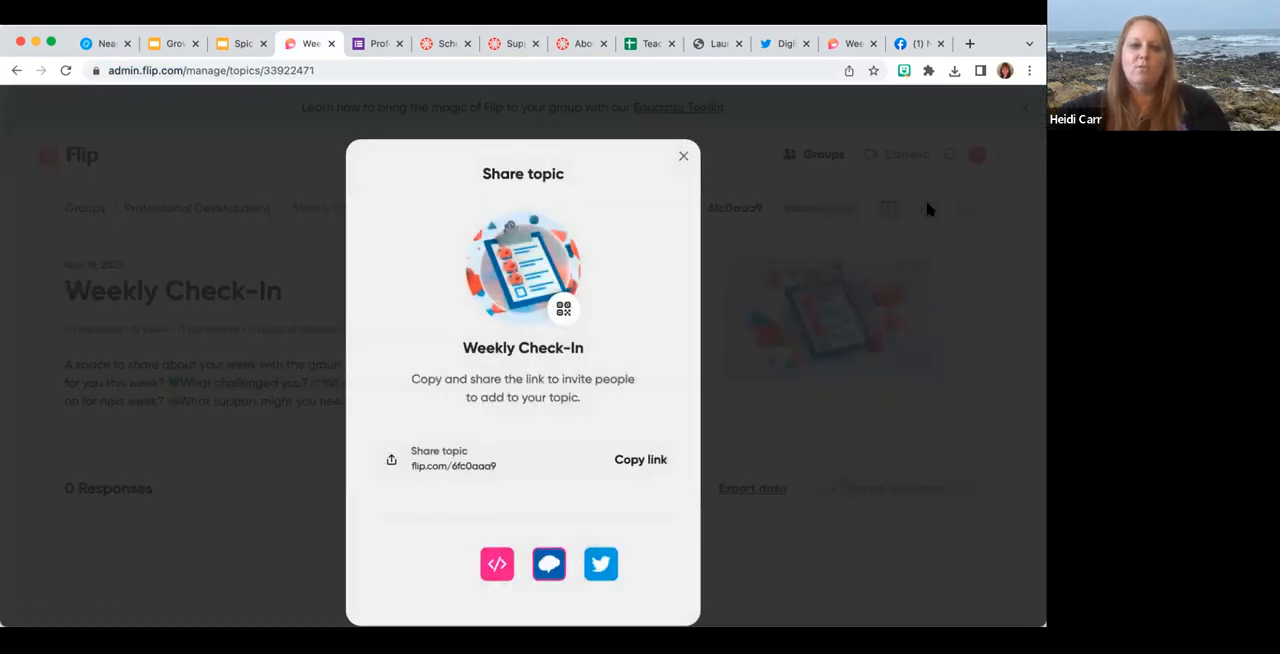
{"action": "left_click", "coordinate": [645, 459]}
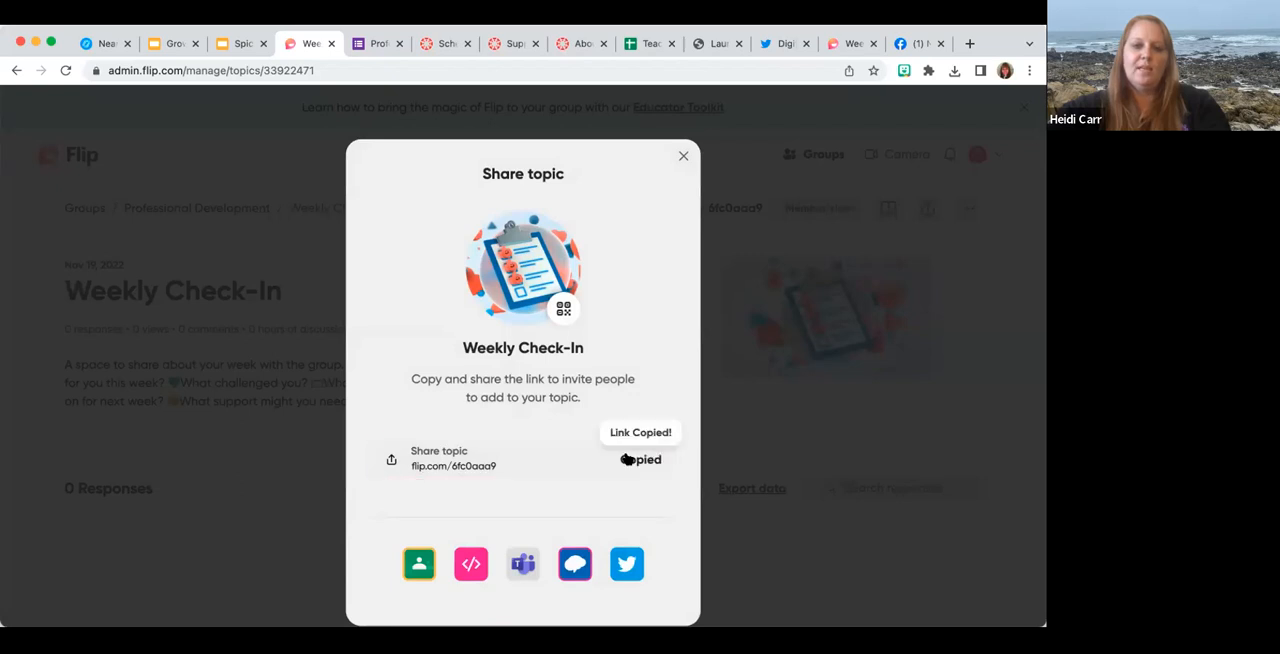
Back in the slide deck, paste the copied topic link as the join link and add the Flipgrid slide.
{"action": "left_click", "coordinate": [240, 45]}
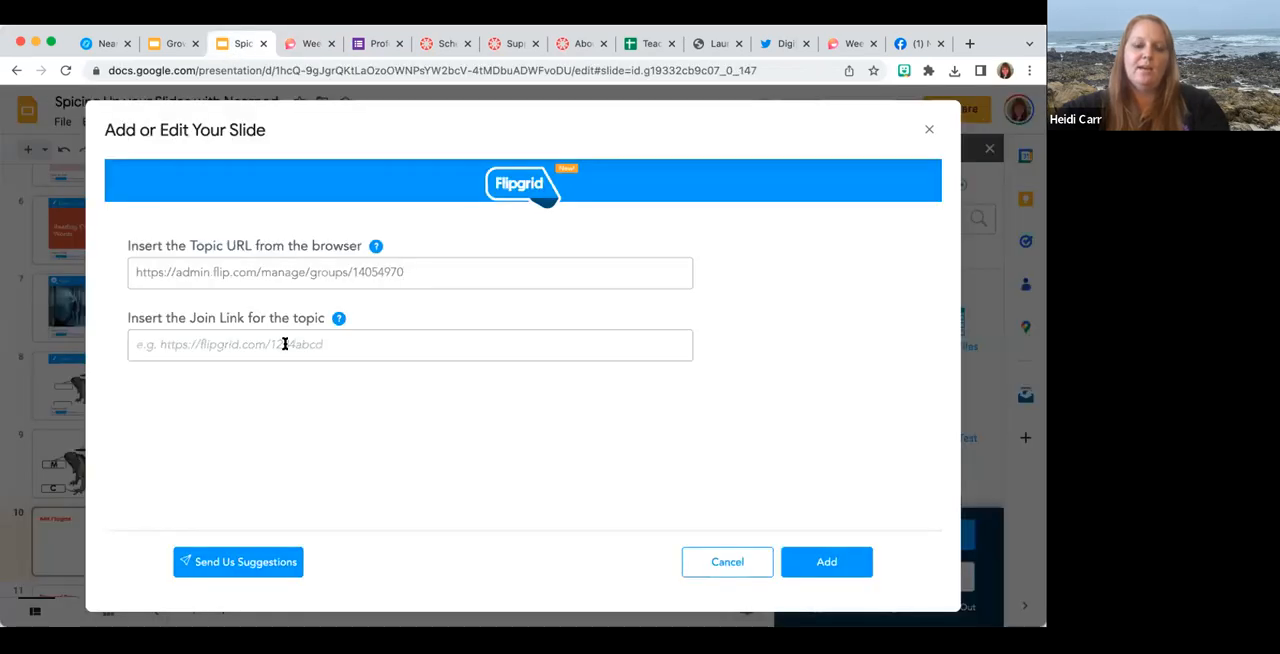
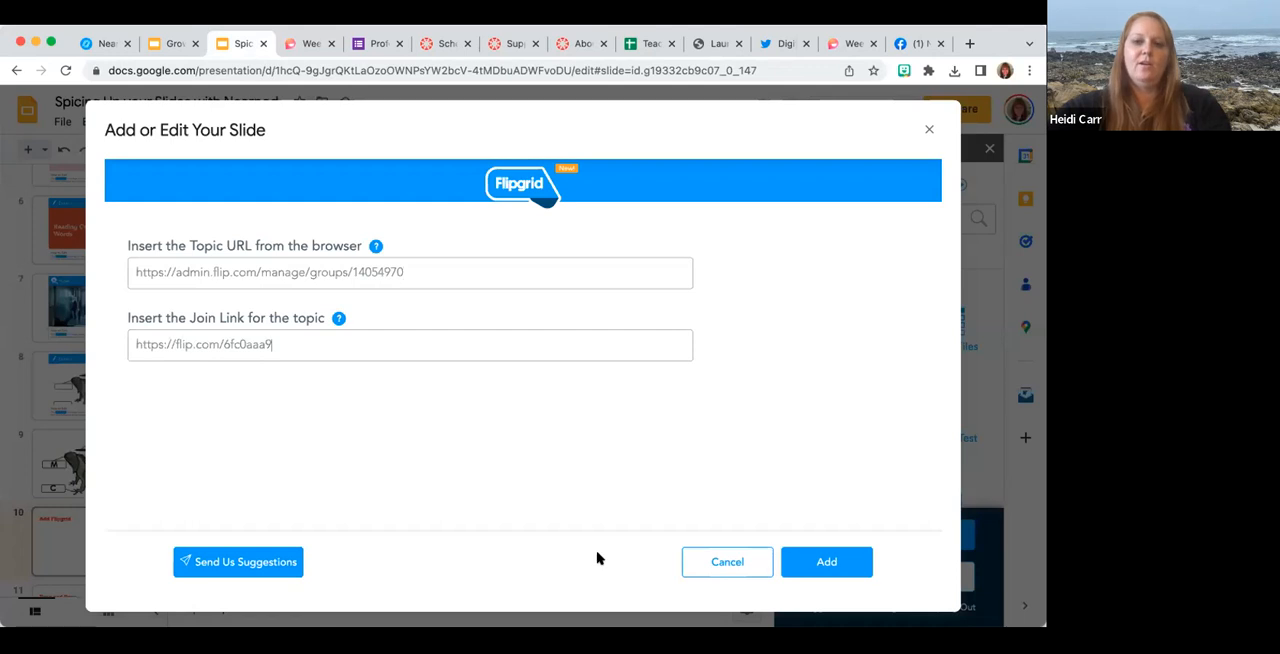
{"action": "left_click", "coordinate": [837, 560]}
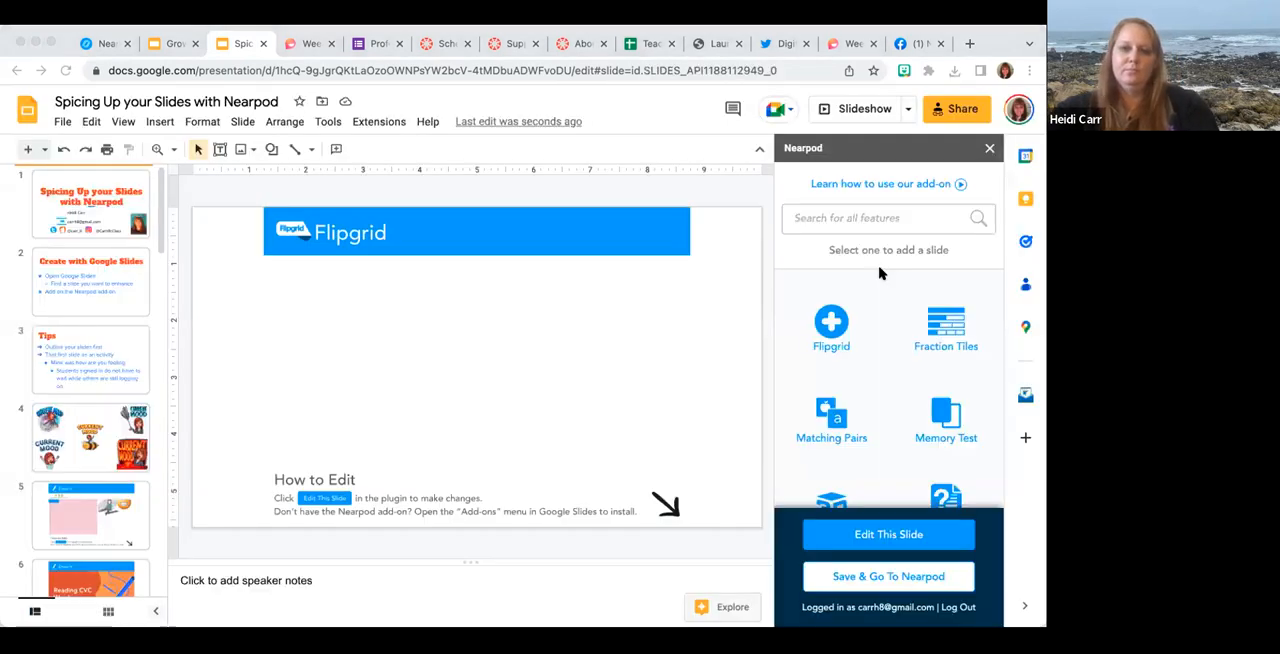
{"action": "left_click", "coordinate": [366, 123]}
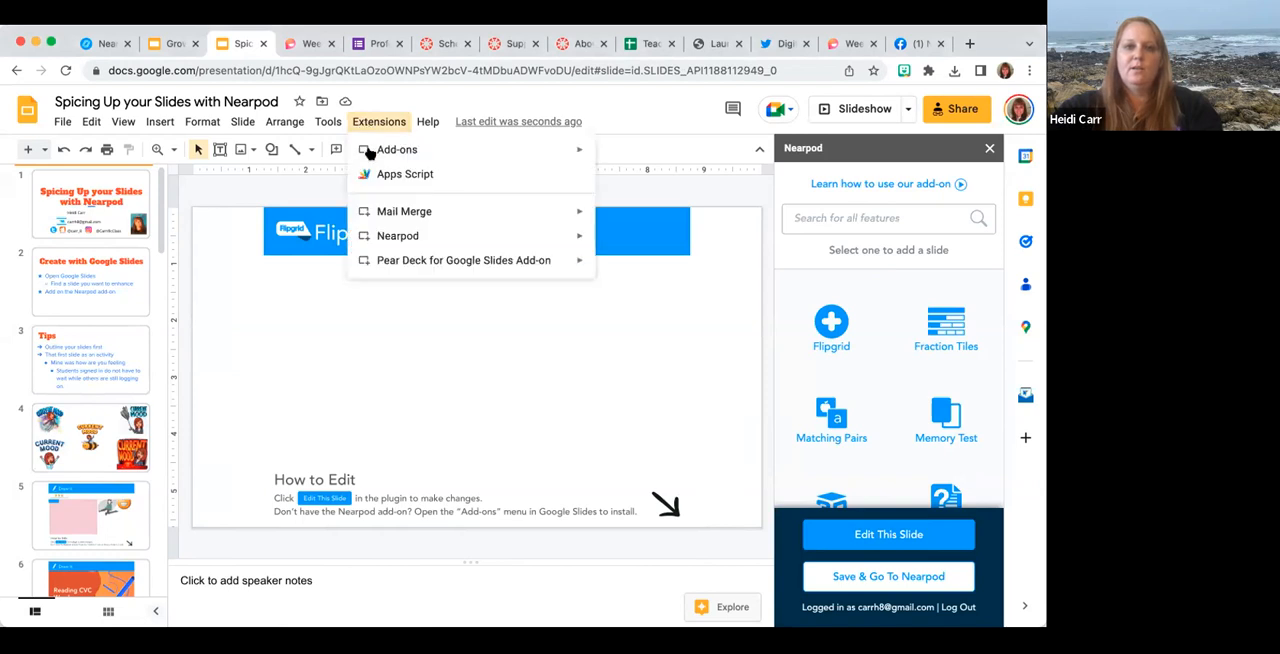
{"action": "mouse_move", "coordinate": [428, 151]}
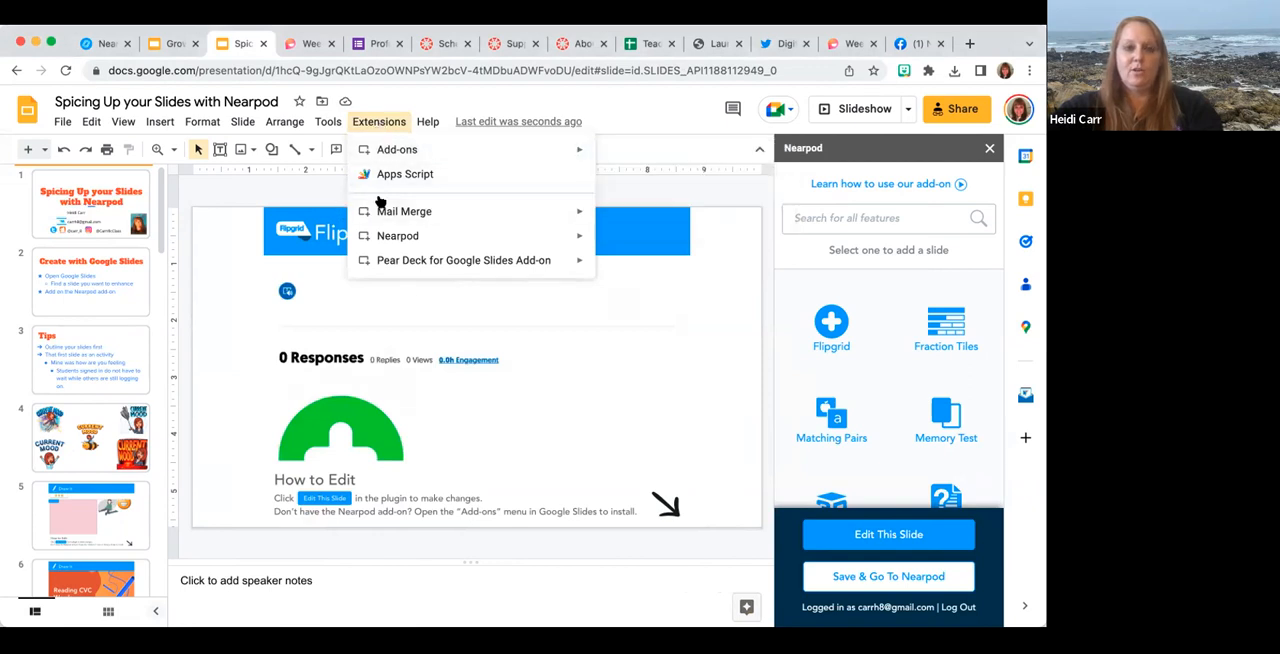
{"action": "mouse_move", "coordinate": [381, 238]}
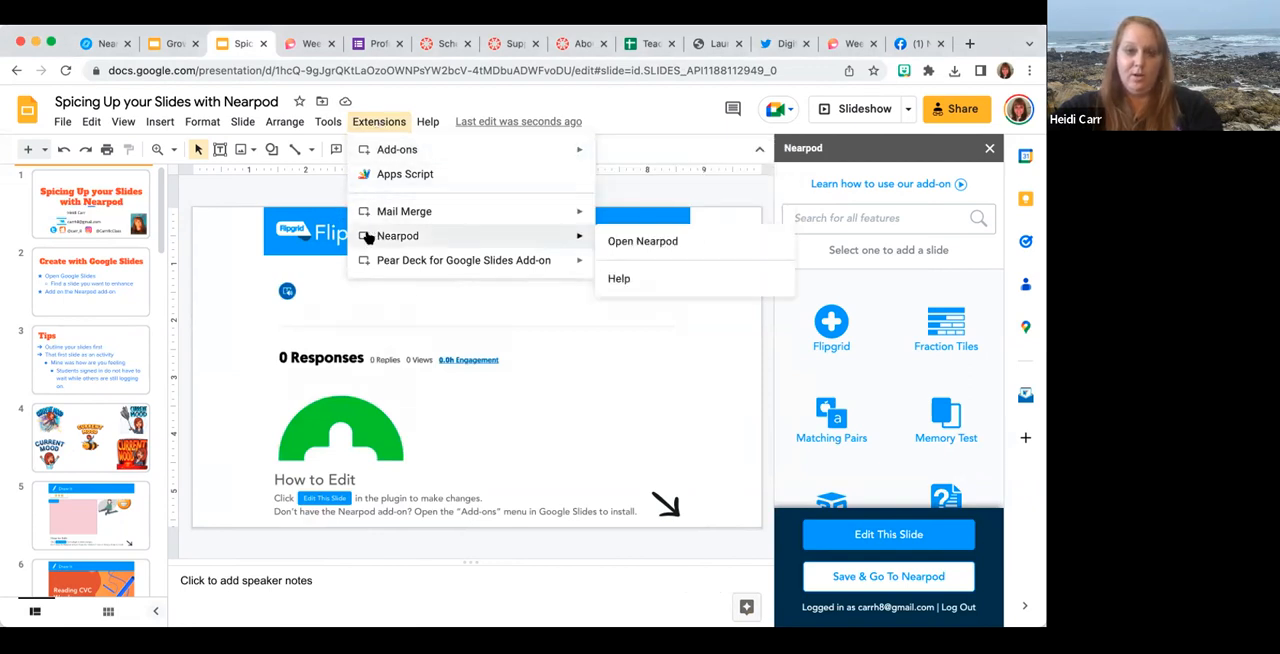
{"action": "left_click", "coordinate": [217, 434]}
Delete the placeholder slide titled "Add Flipgrid" from the deck.
{"action": "scroll", "coordinate": [110, 515], "scroll_direction": "down", "scroll_amount": 2}
{"action": "scroll", "coordinate": [110, 515], "scroll_direction": "down", "scroll_amount": 5}
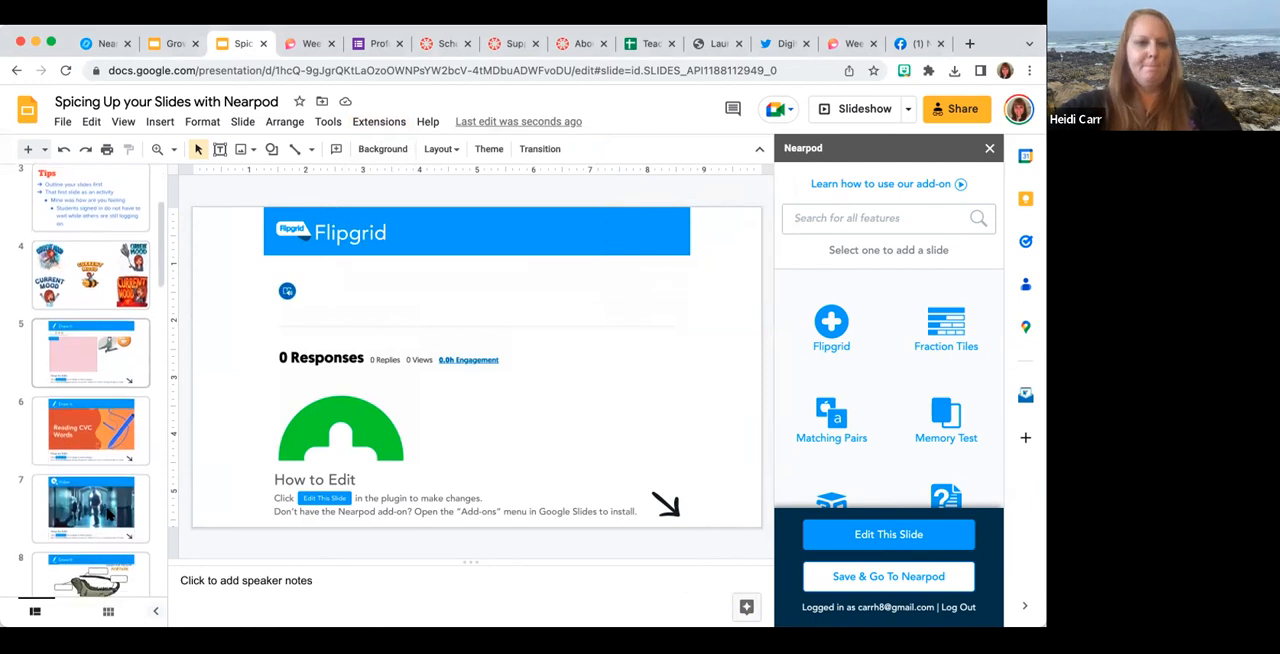
{"action": "left_click", "coordinate": [94, 400]}
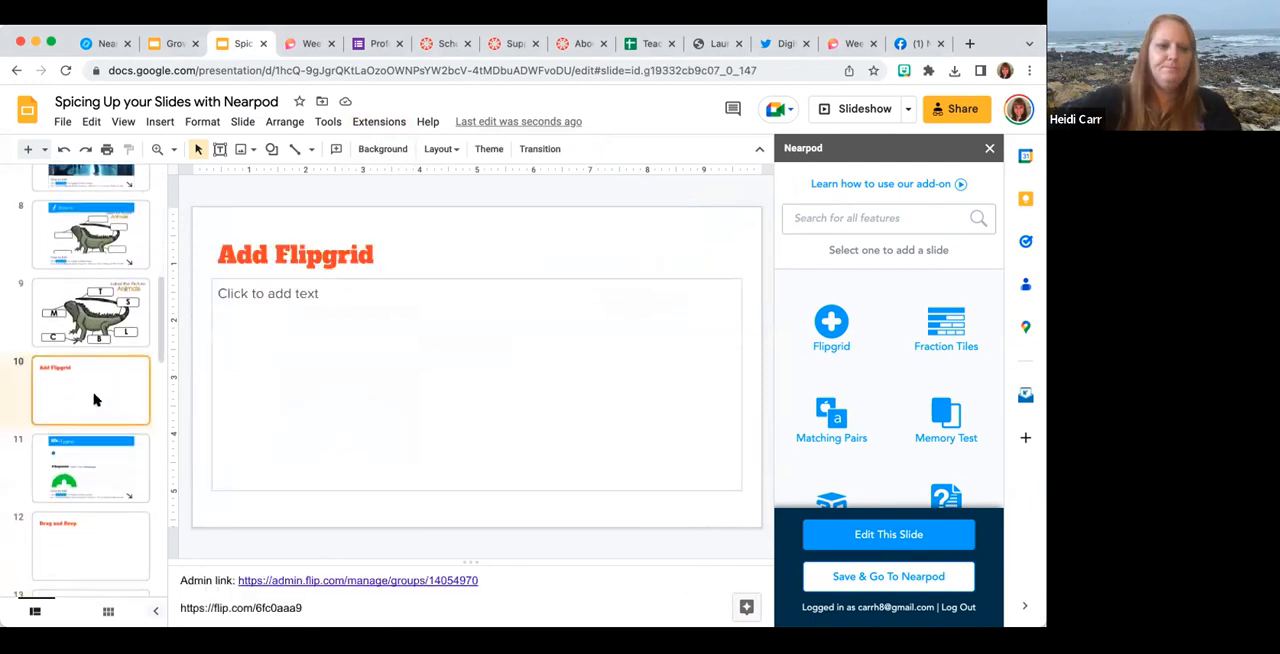
{"action": "key", "text": "Delete"}
Start a Nearpod Drag and Drop activity from the "Drag and Drop" slide and collapse the activity library.
{"action": "left_click", "coordinate": [88, 471]}
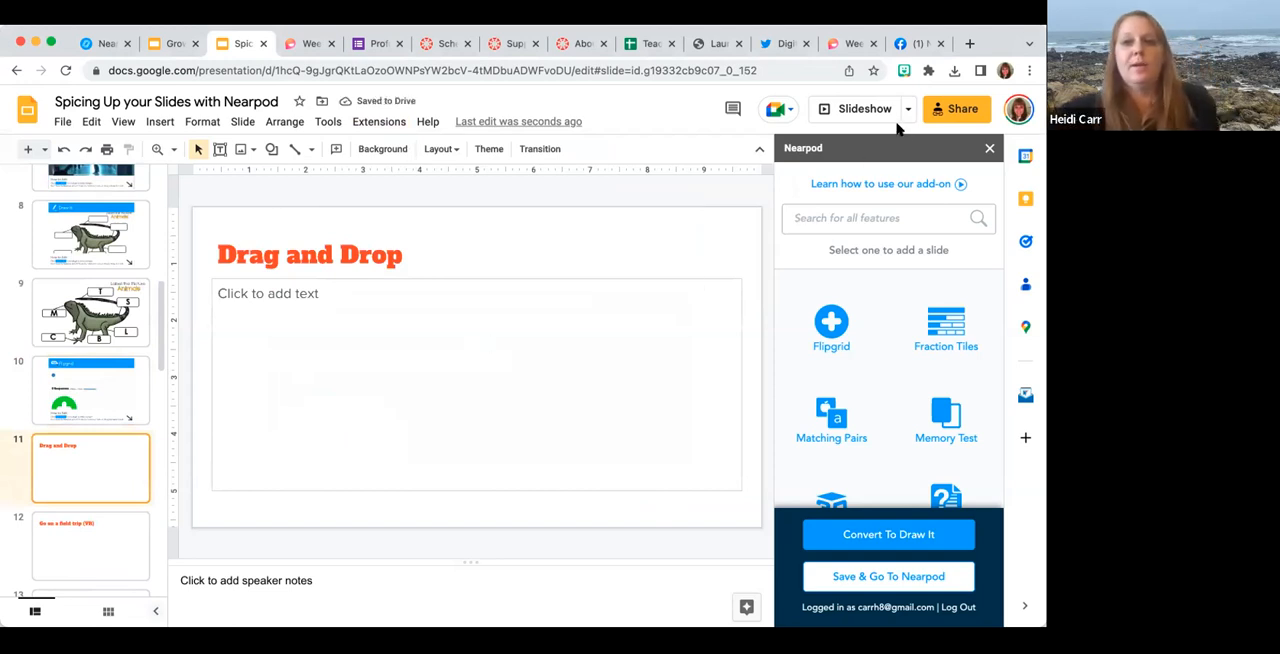
{"action": "scroll", "coordinate": [865, 368], "scroll_direction": "down", "scroll_amount": 10}
{"action": "scroll", "coordinate": [865, 368], "scroll_direction": "down", "scroll_amount": 3}
{"action": "scroll", "coordinate": [865, 368], "scroll_direction": "up", "scroll_amount": 5}
{"action": "scroll", "coordinate": [865, 368], "scroll_direction": "up", "scroll_amount": 6}
{"action": "scroll", "coordinate": [865, 368], "scroll_direction": "up", "scroll_amount": 4}
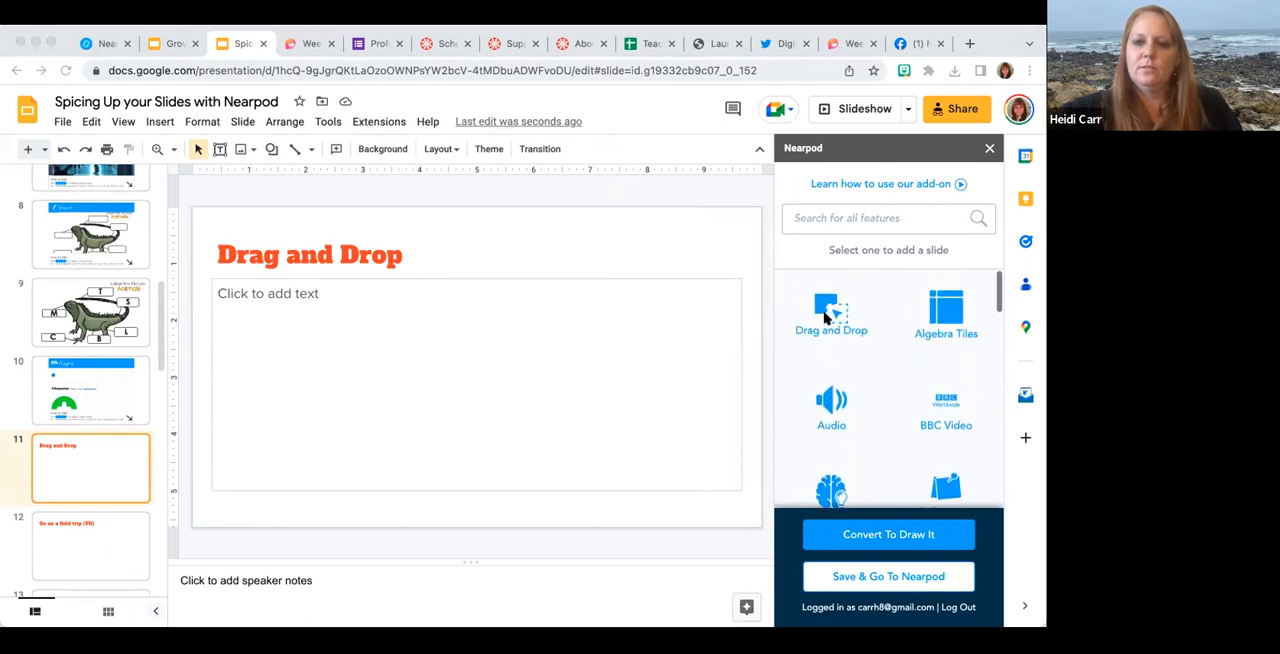
{"action": "left_click", "coordinate": [826, 318]}
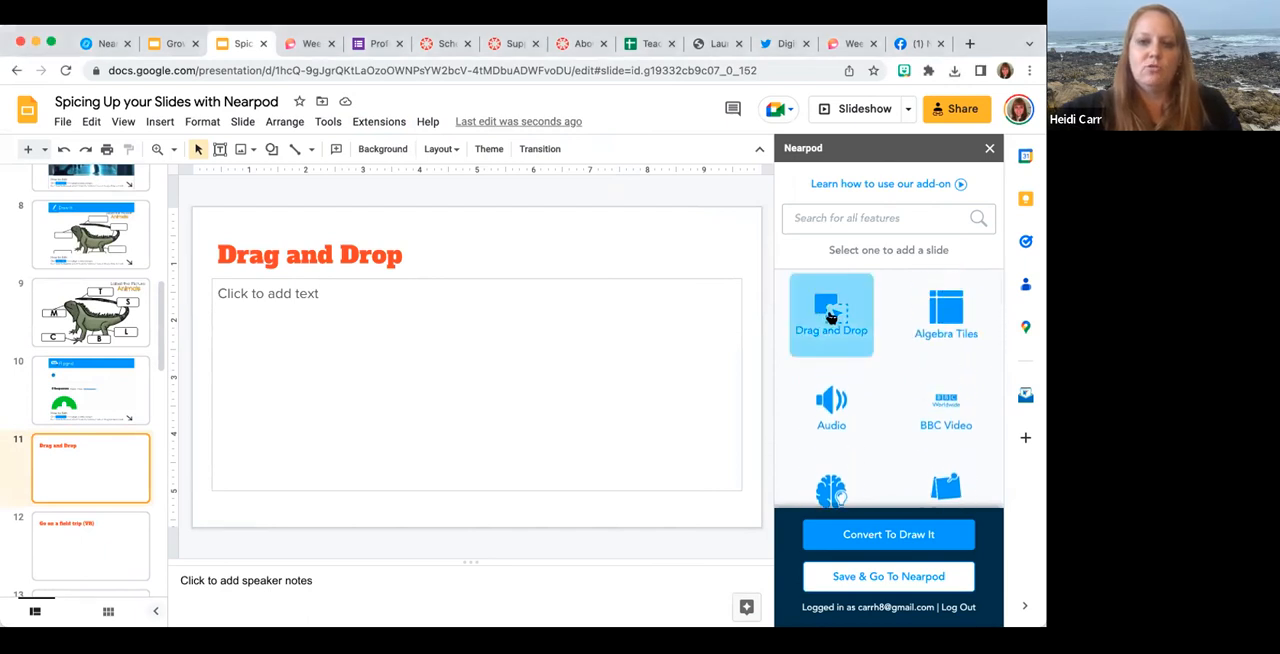
{"action": "left_click", "coordinate": [830, 316]}
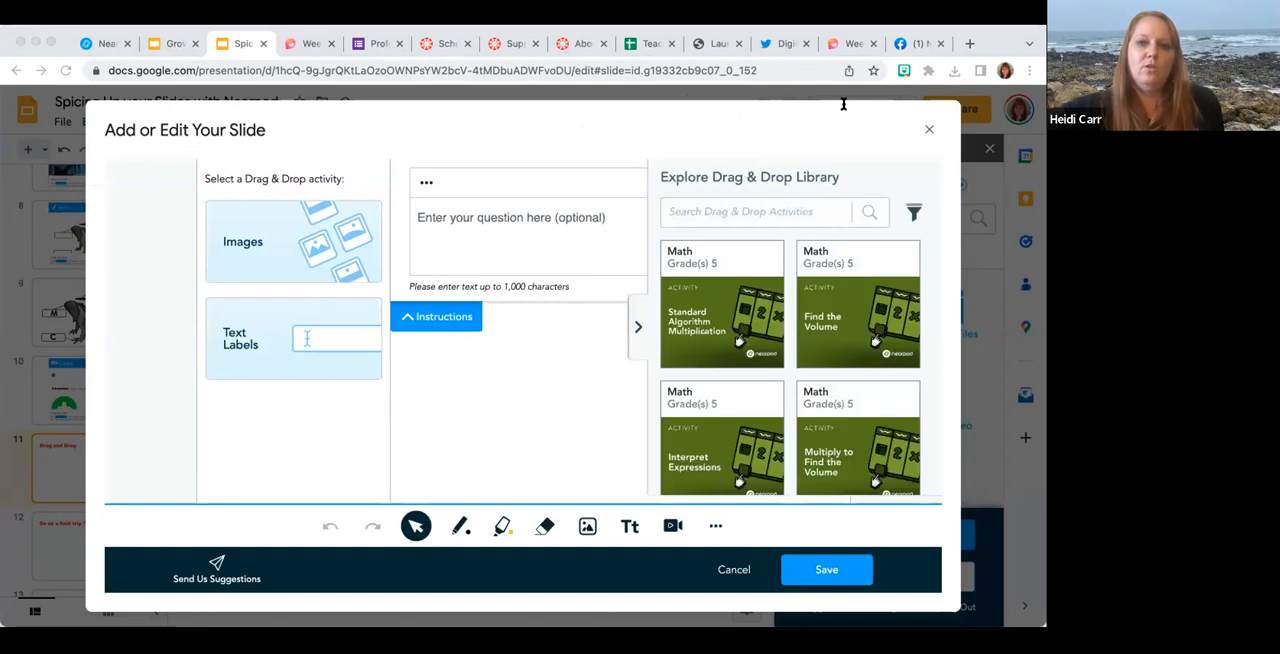
{"action": "left_click", "coordinate": [634, 325]}
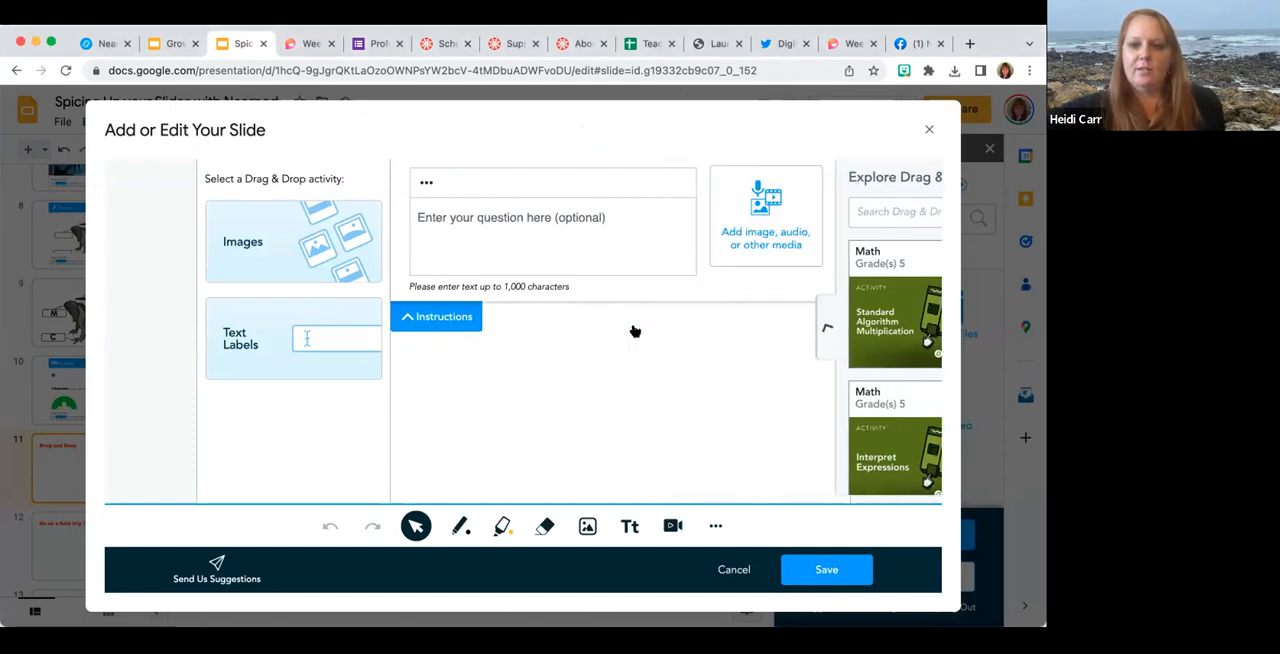
Enter "Match last sound of the letter to the picture." as the Drag and Drop activity's question.
{"action": "left_click", "coordinate": [545, 218]}
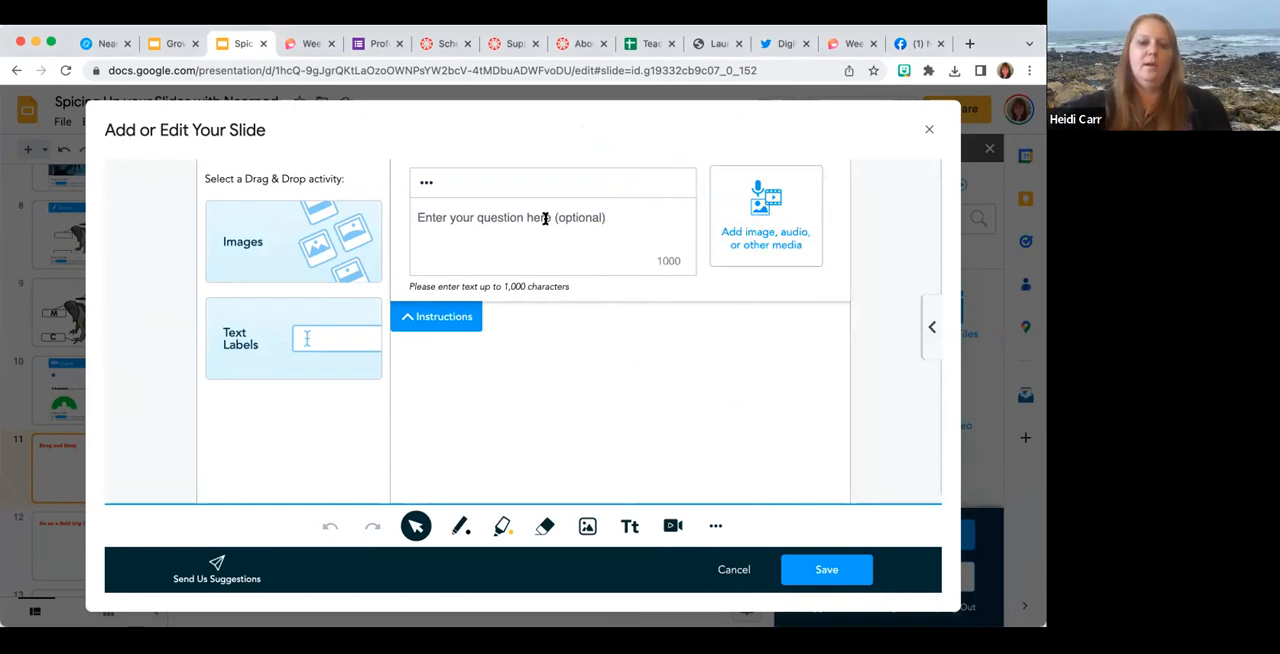
{"action": "type", "text": "Match"}
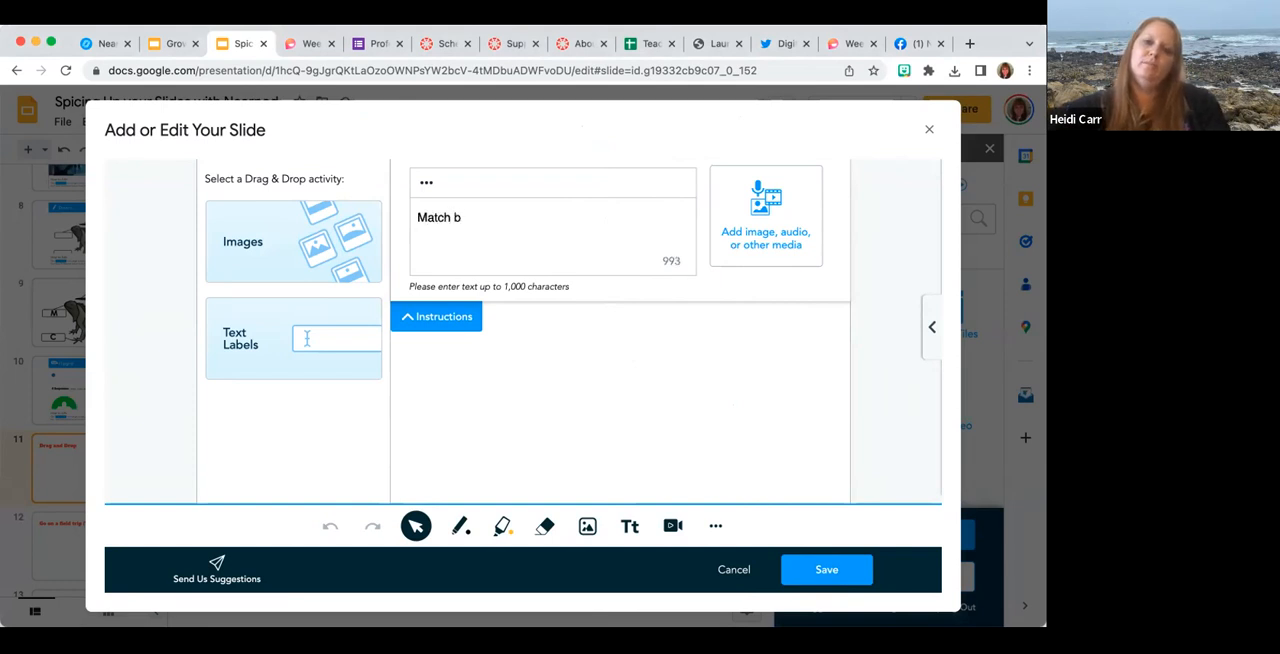
{"action": "type", "text": " last sound o ft"}
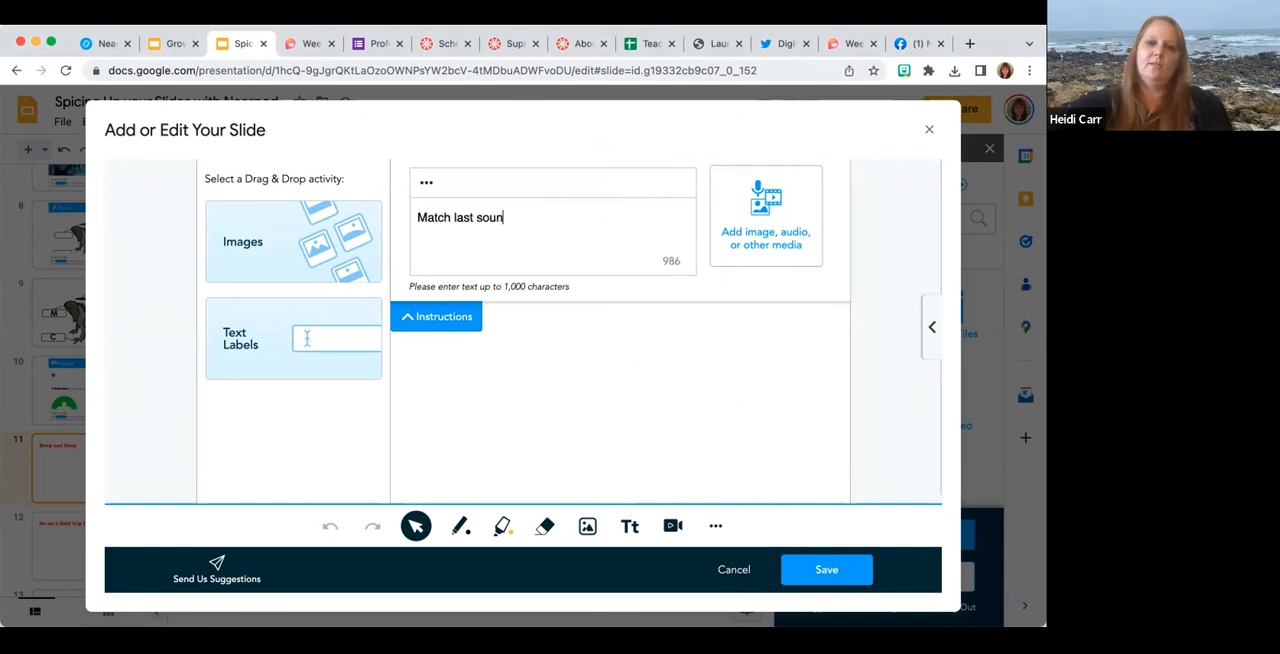
{"action": "key", "text": "BackSpace"}
{"action": "type", "text": "f the lett"}
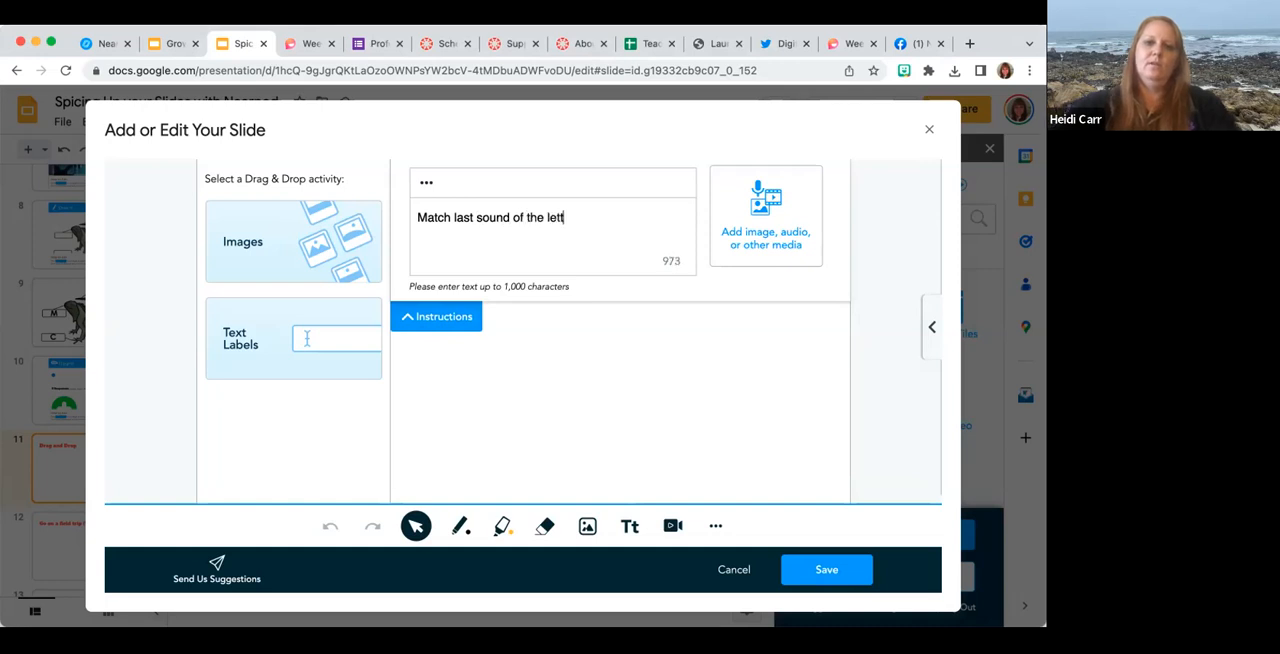
{"action": "type", "text": "er to the picture."}
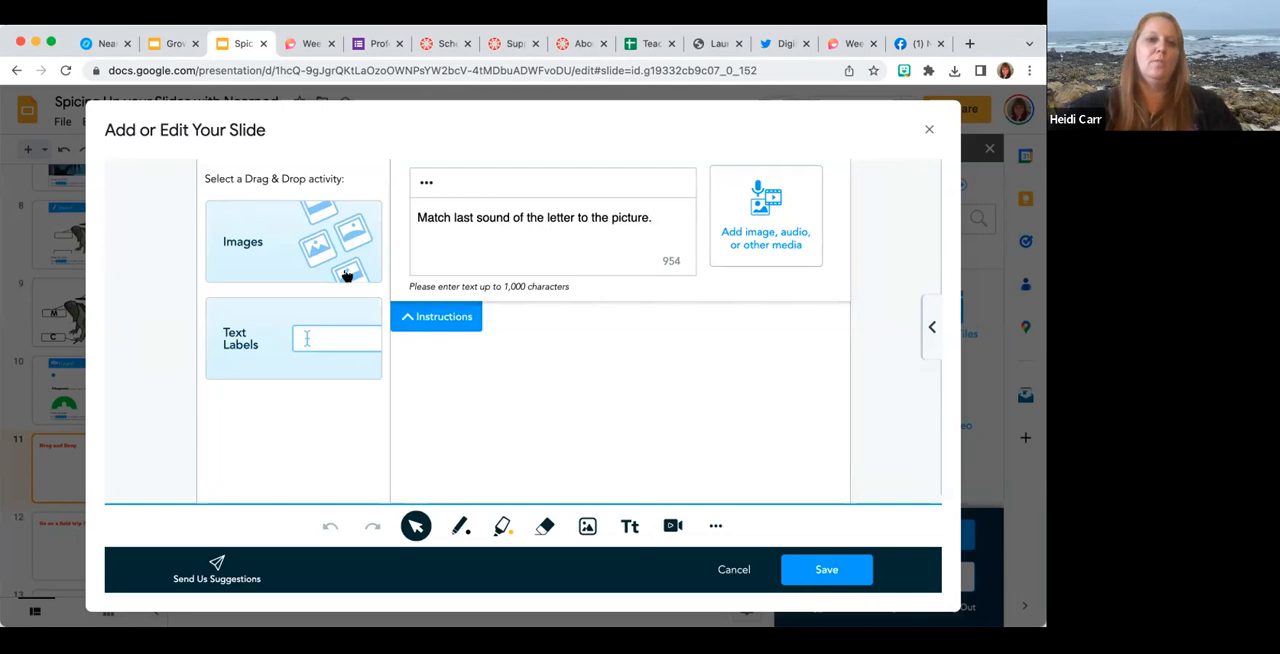
Choose Text Labels as the Drag & Drop activity type.
{"action": "left_click", "coordinate": [321, 340]}
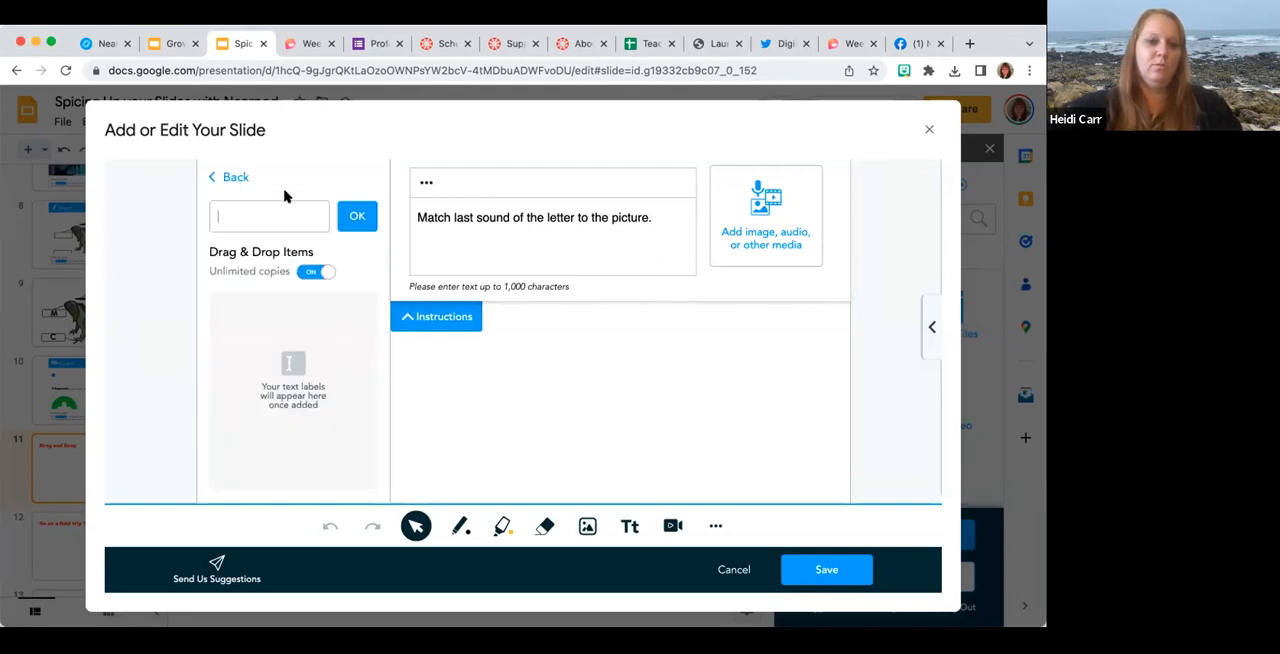
{"action": "left_click", "coordinate": [230, 177]}
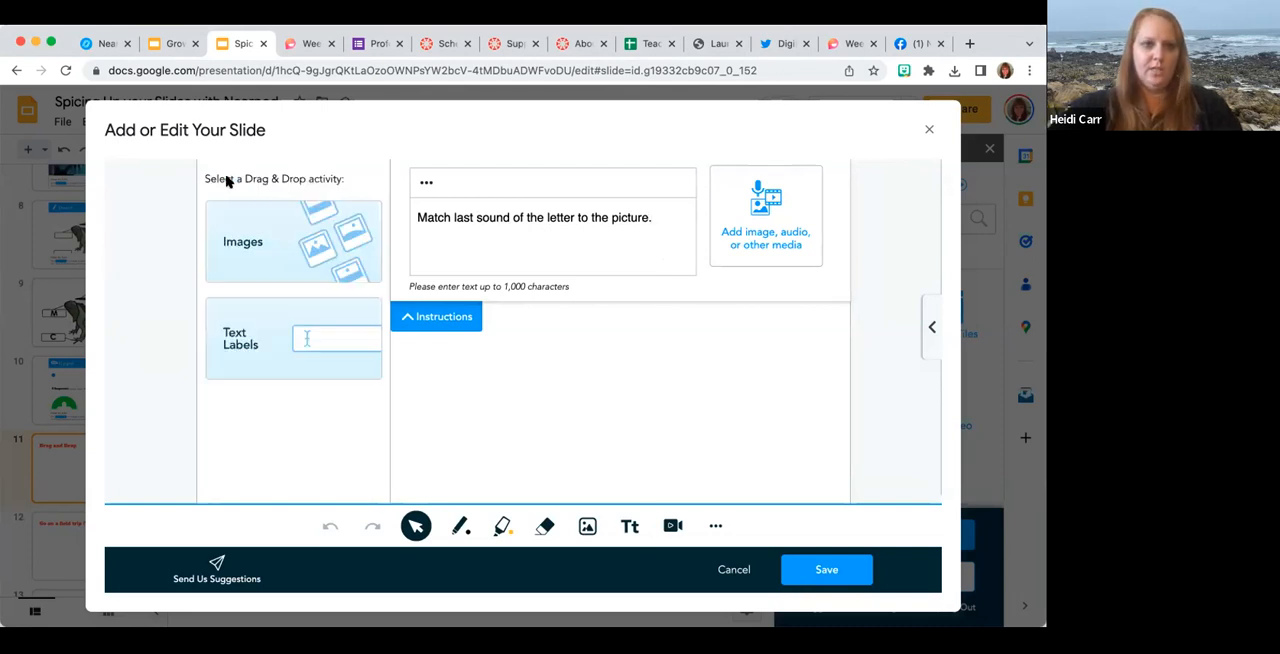
{"action": "left_click", "coordinate": [324, 340]}
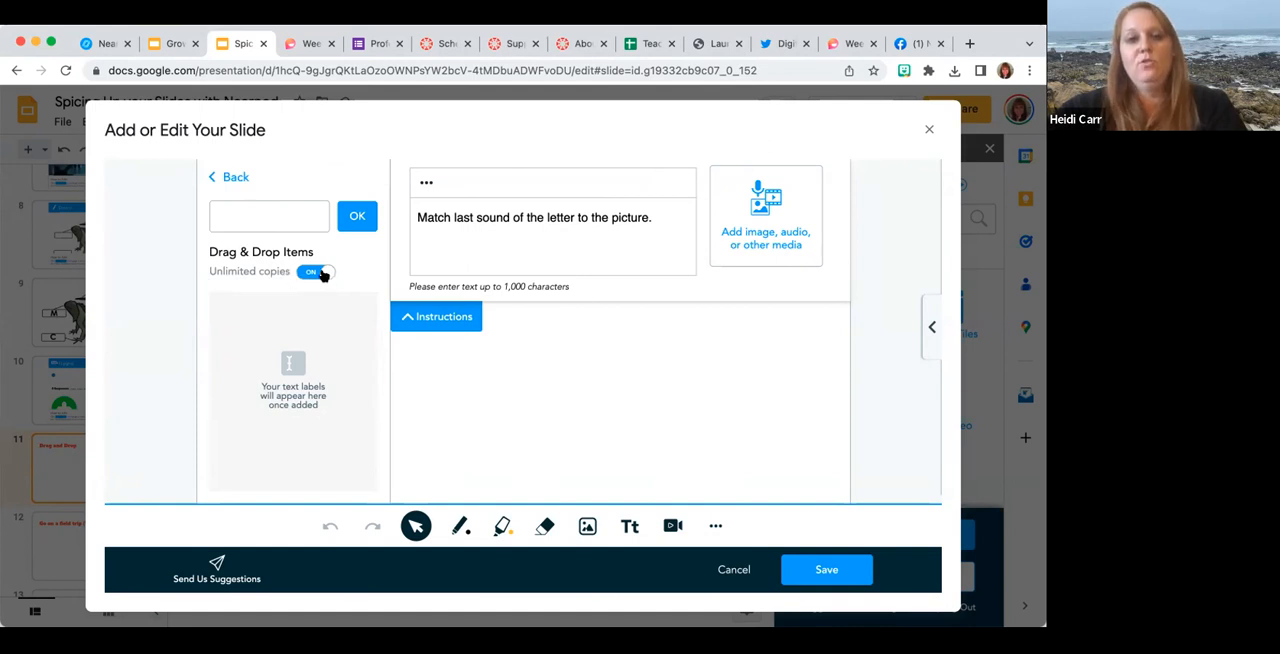
Add a draggable text label "t" to the activity, keeping unlimited copies on.
{"action": "left_click", "coordinate": [320, 272]}
{"action": "left_click", "coordinate": [306, 273]}
{"action": "type", "text": "t"}
{"action": "left_click", "coordinate": [358, 218]}
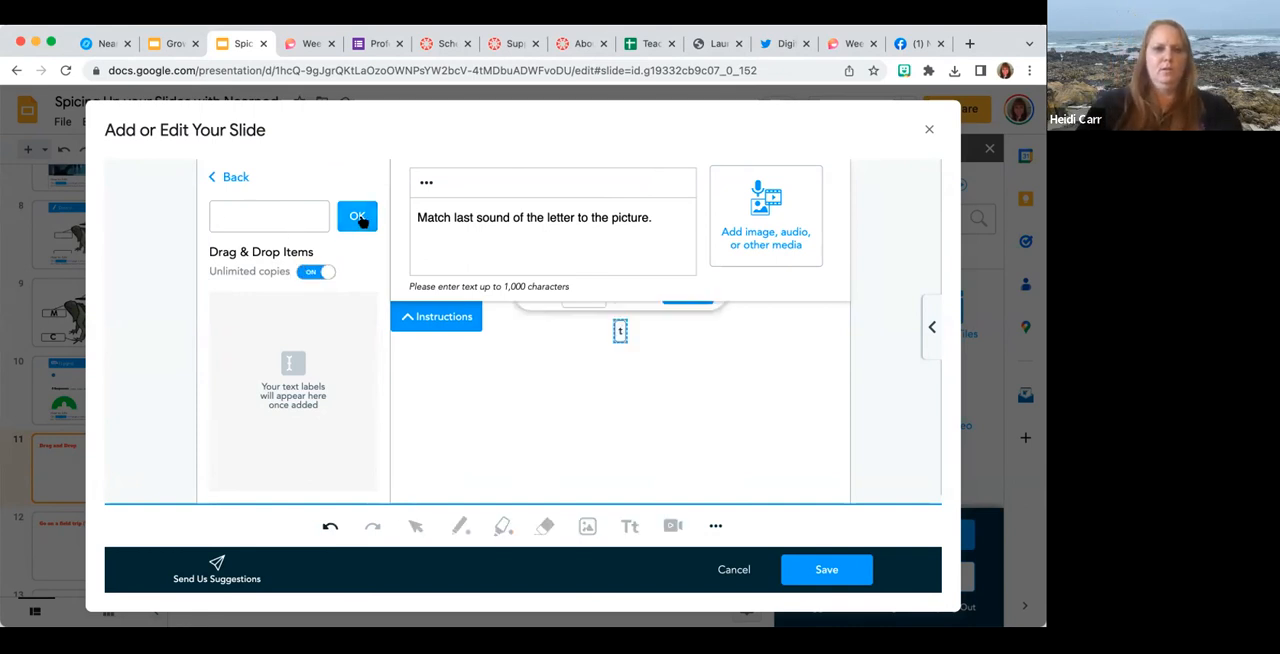
Collapse the instructions and finish the "t" label at size XL.
{"action": "left_click", "coordinate": [458, 312]}
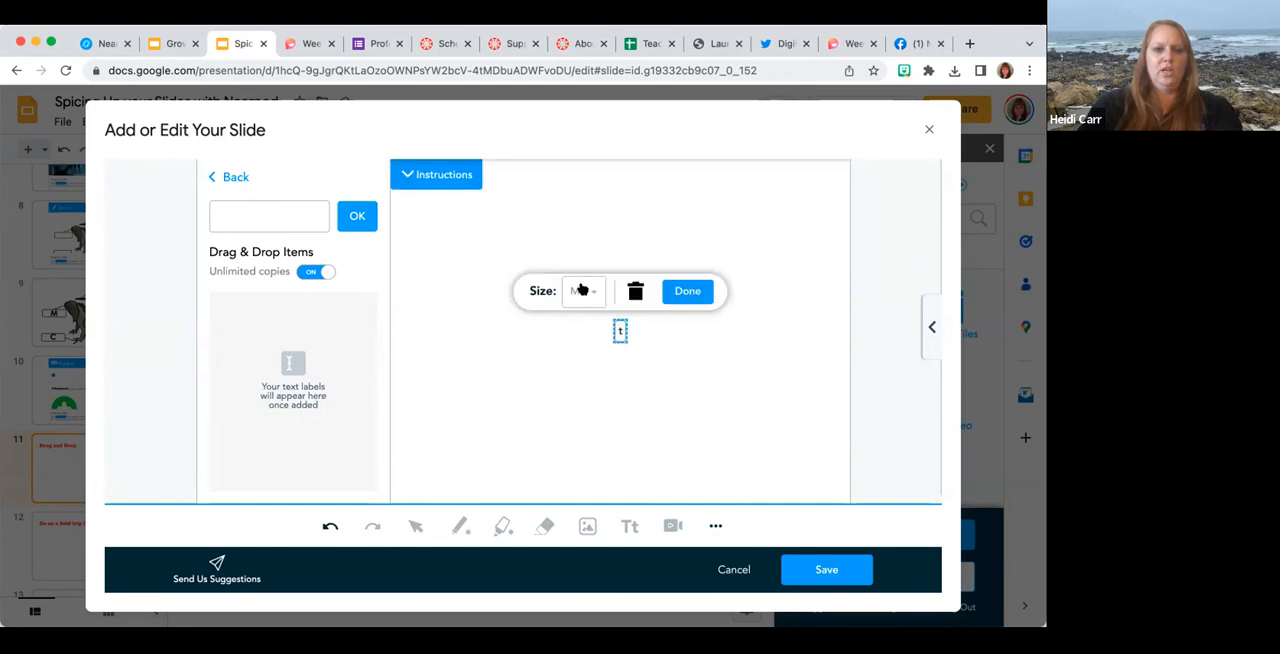
{"action": "left_click", "coordinate": [591, 291]}
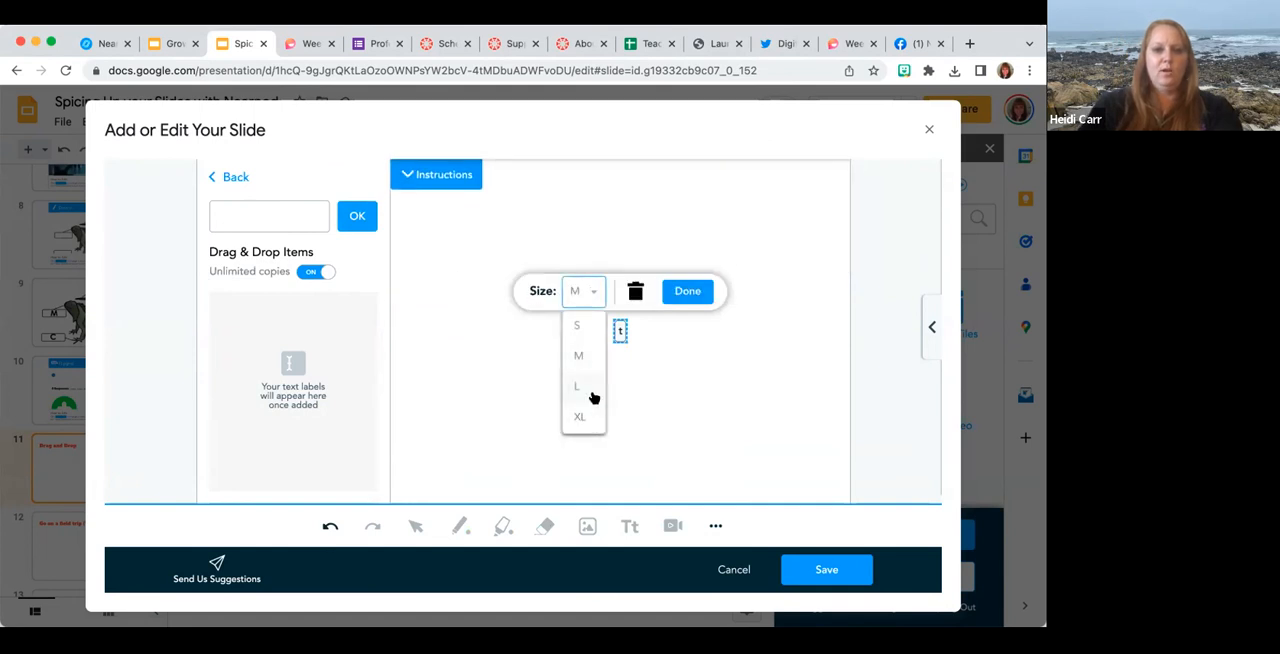
{"action": "left_click", "coordinate": [592, 392]}
{"action": "left_click", "coordinate": [600, 291]}
{"action": "left_click", "coordinate": [596, 416]}
{"action": "left_click", "coordinate": [690, 287]}
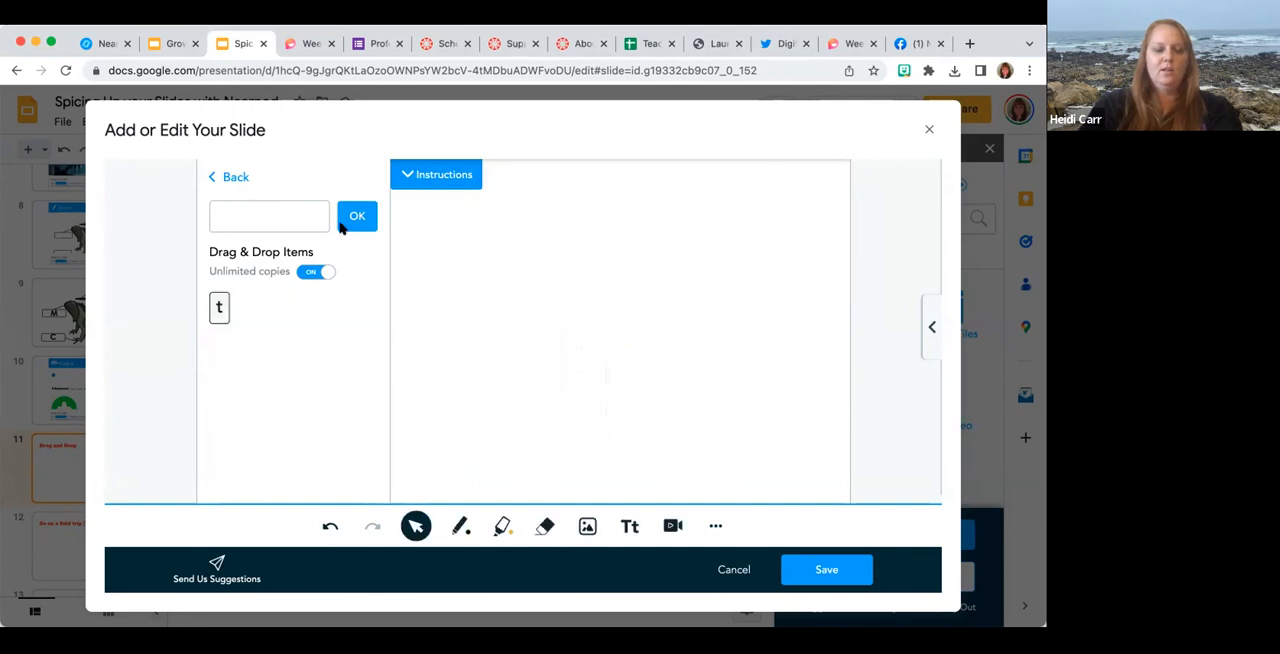
Add two more draggable text labels, "m" and "p", to the activity.
{"action": "left_click", "coordinate": [278, 221]}
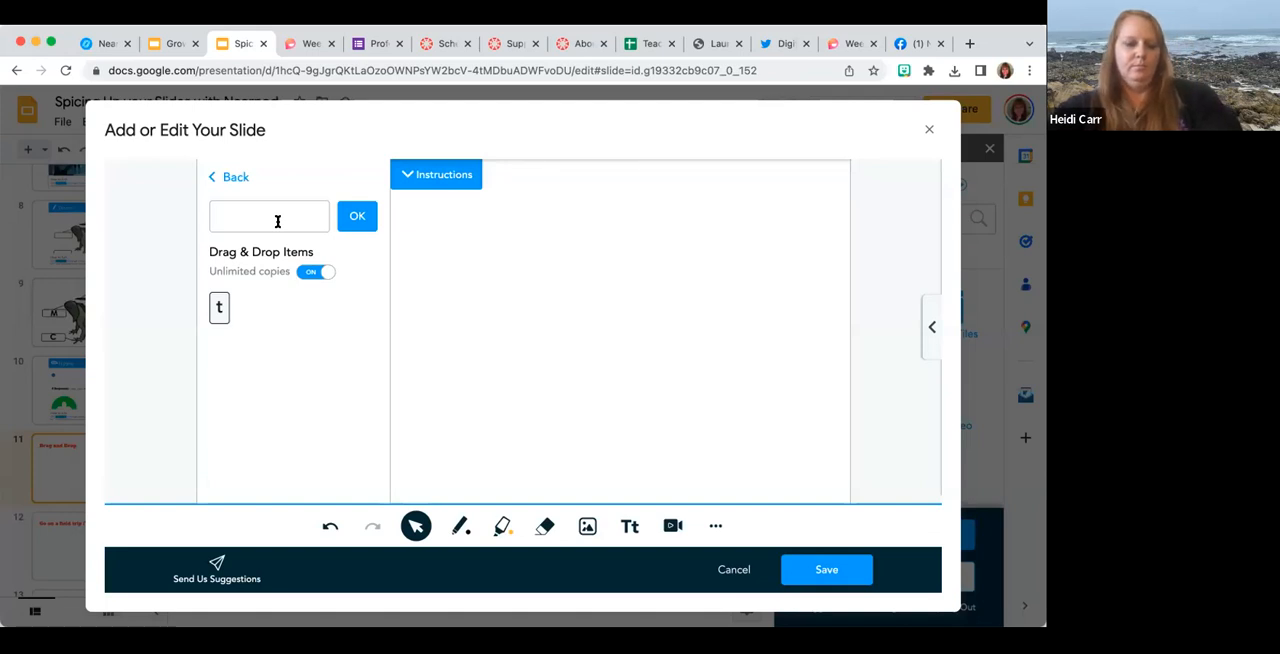
{"action": "type", "text": "m"}
{"action": "left_click", "coordinate": [358, 217]}
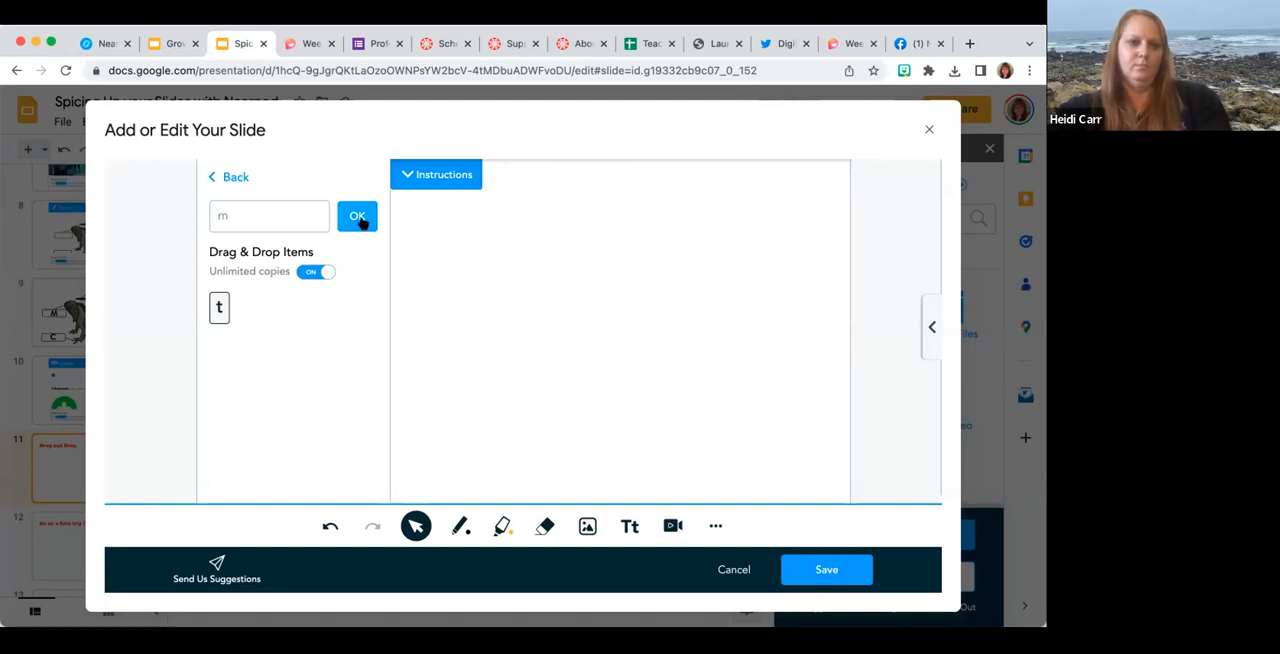
{"action": "left_click", "coordinate": [694, 290]}
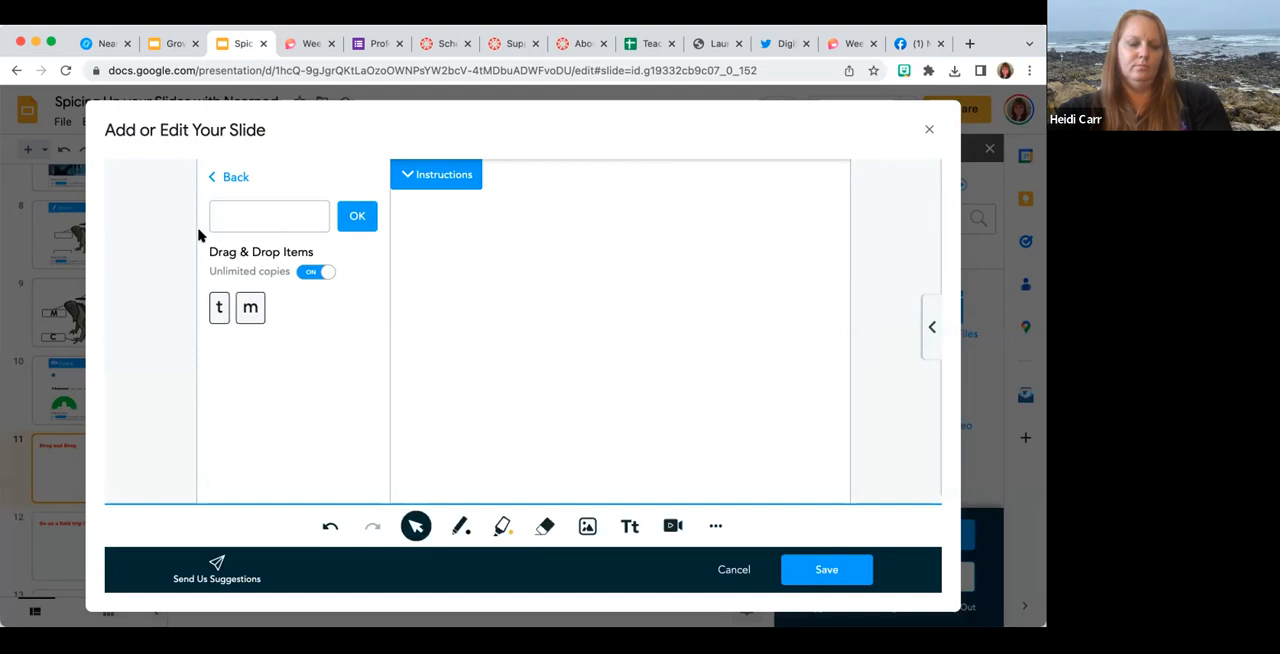
{"action": "left_click", "coordinate": [238, 221]}
{"action": "type", "text": "p"}
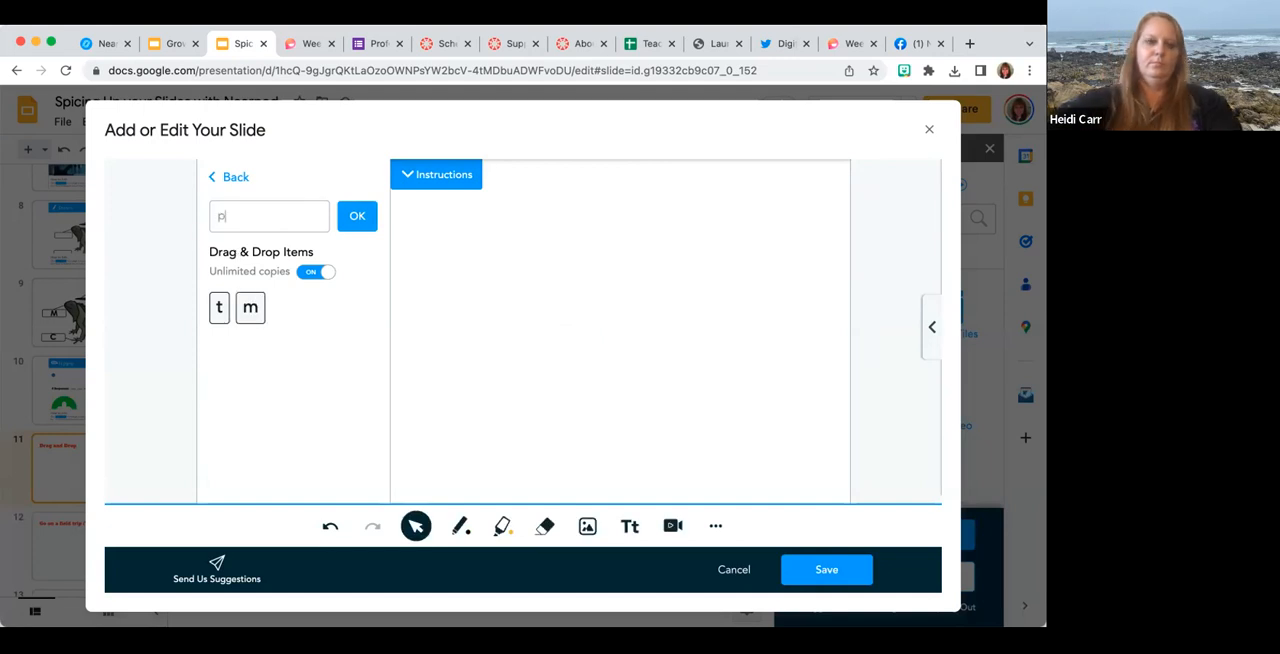
{"action": "left_click", "coordinate": [356, 217]}
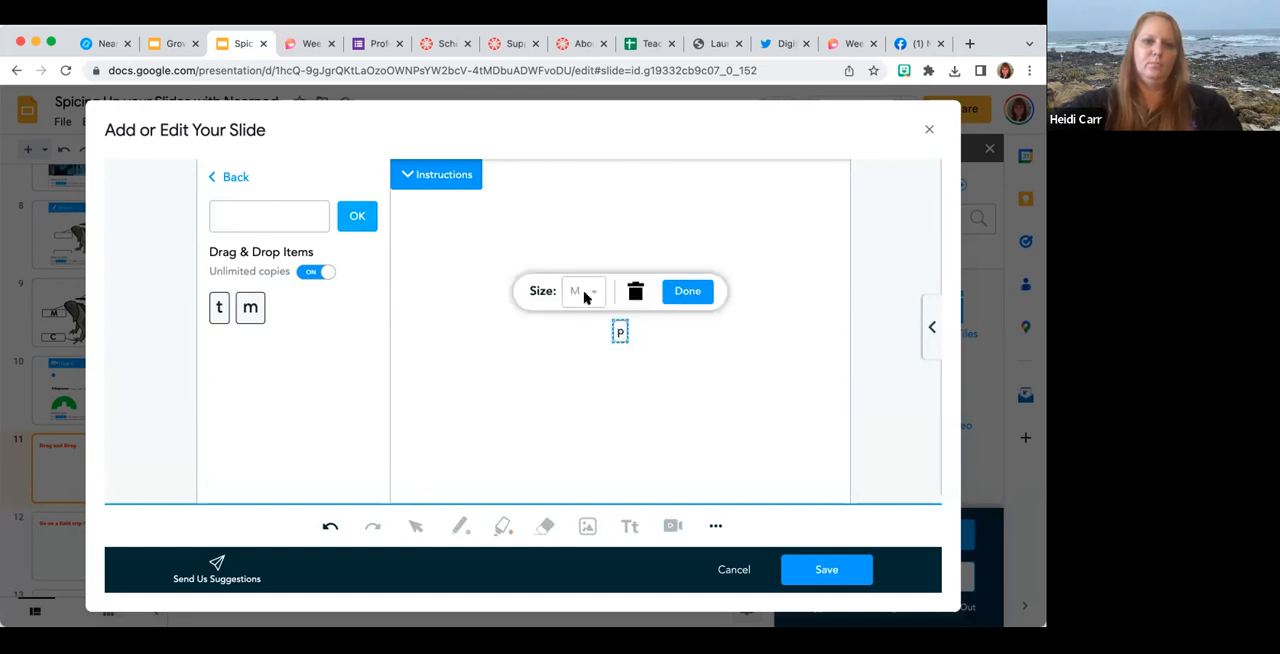
{"action": "left_click", "coordinate": [677, 287]}
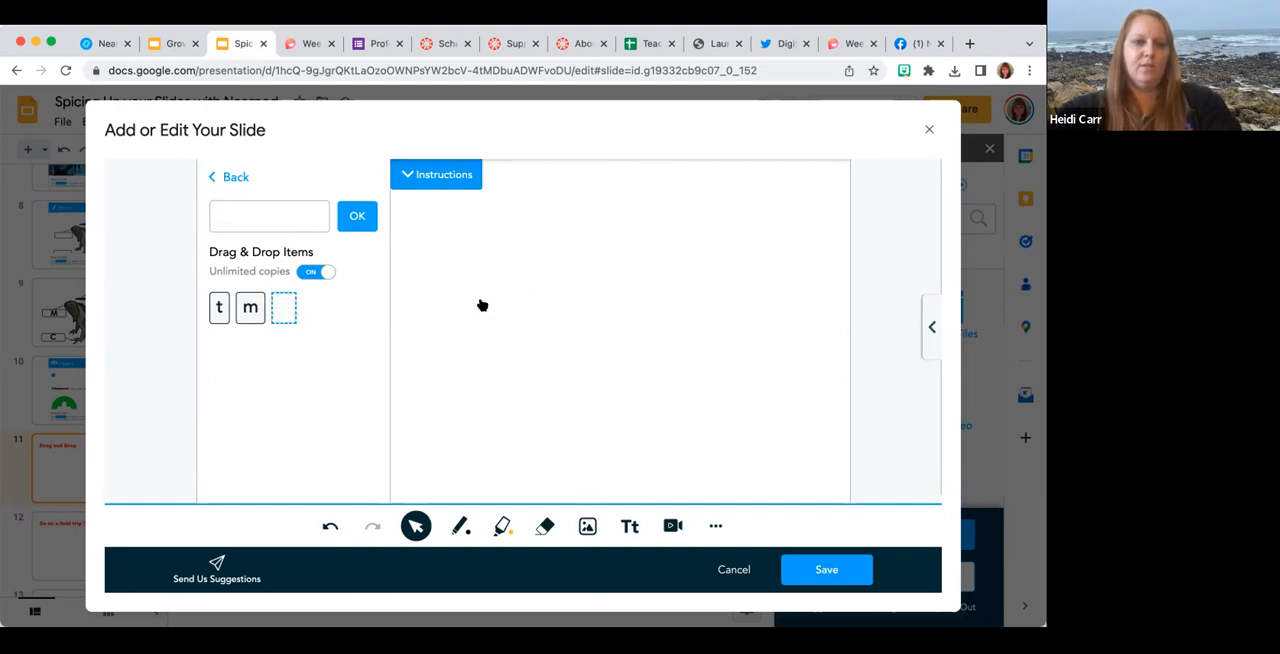
{"action": "left_click", "coordinate": [224, 178]}
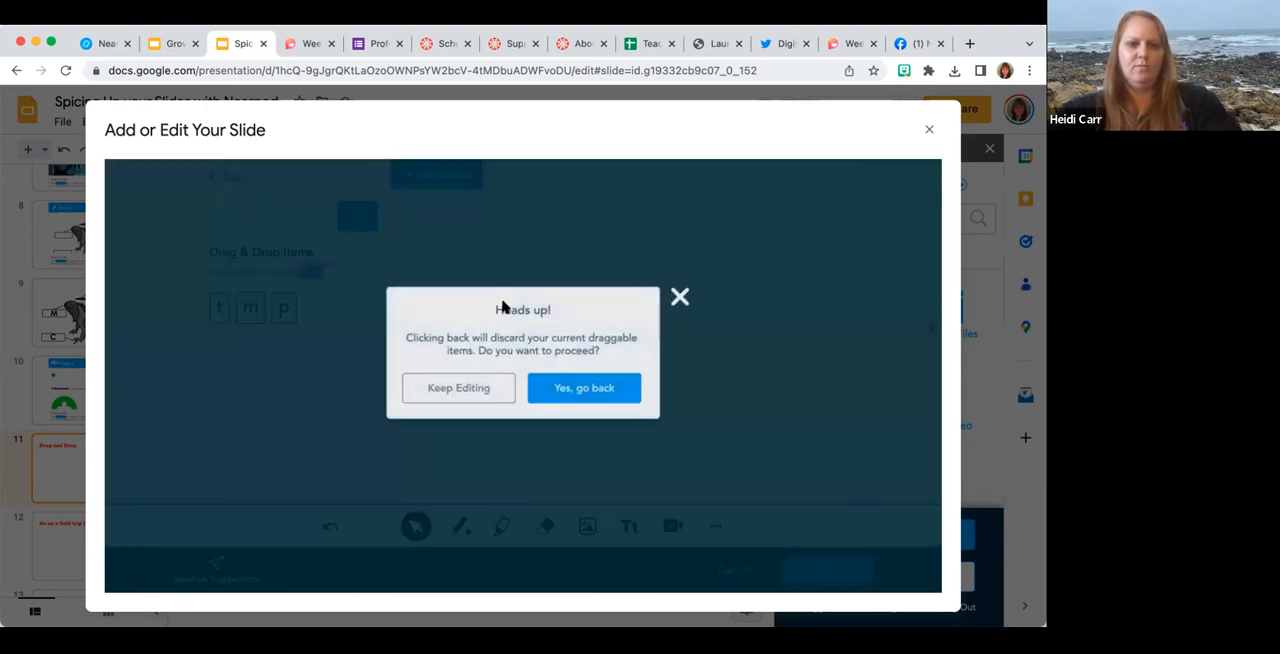
{"action": "left_click", "coordinate": [472, 397]}
{"action": "left_click", "coordinate": [426, 172]}
{"action": "left_click", "coordinate": [452, 318]}
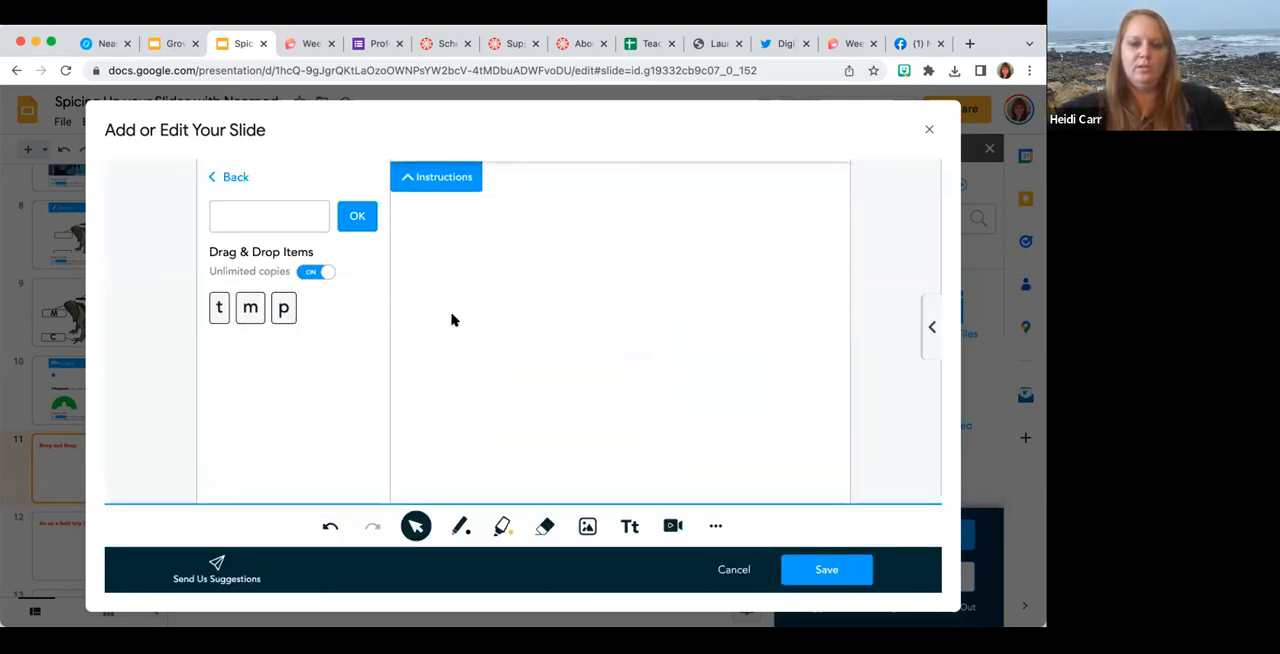
Open the activity's image upload and search for pictures of "sat".
{"action": "left_click", "coordinate": [587, 526]}
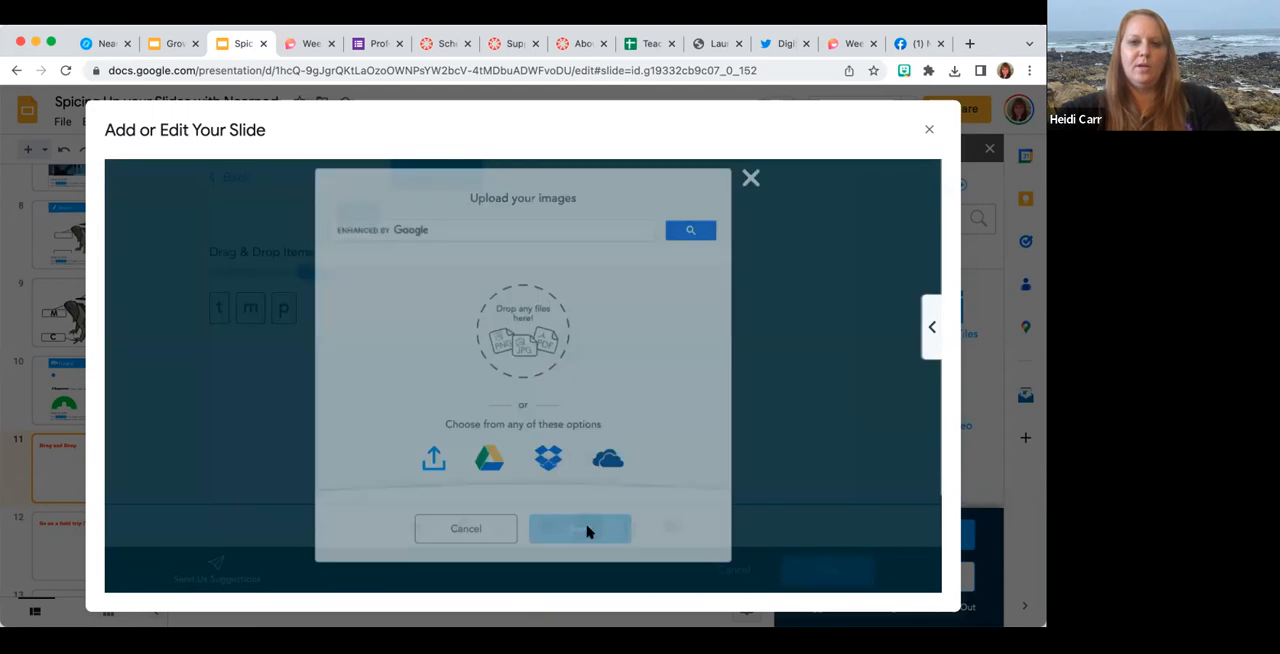
{"action": "left_click", "coordinate": [535, 227]}
{"action": "type", "text": "sat"}
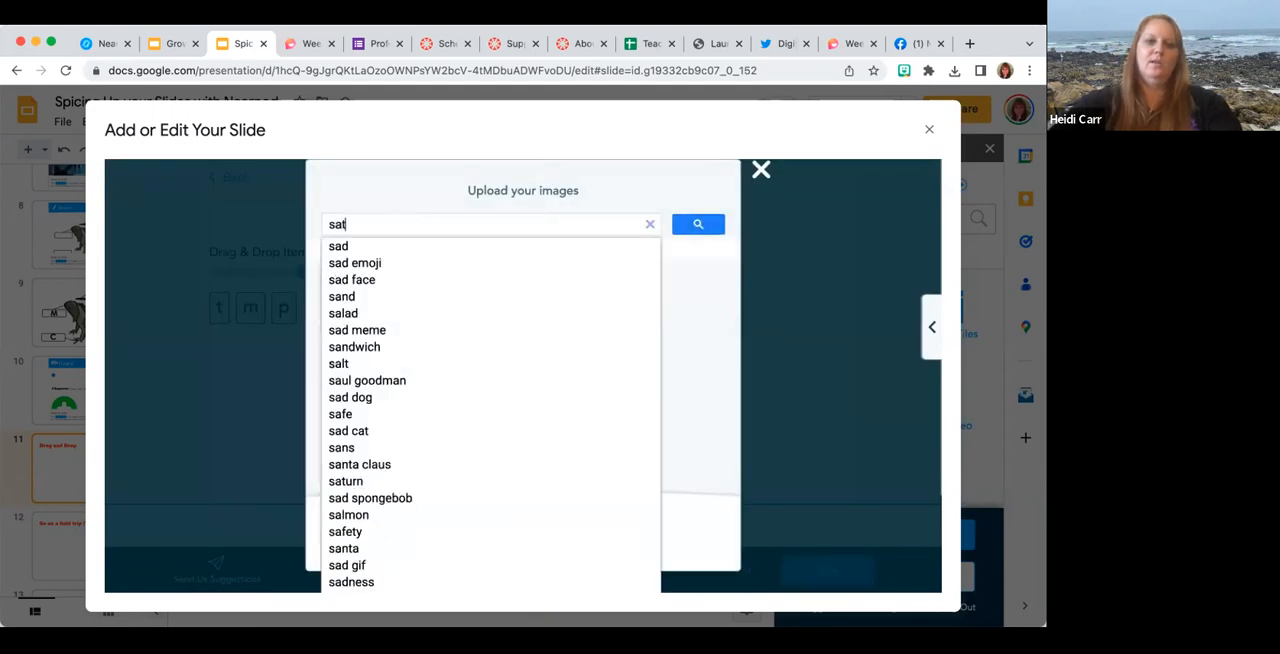
{"action": "key", "text": "Return"}
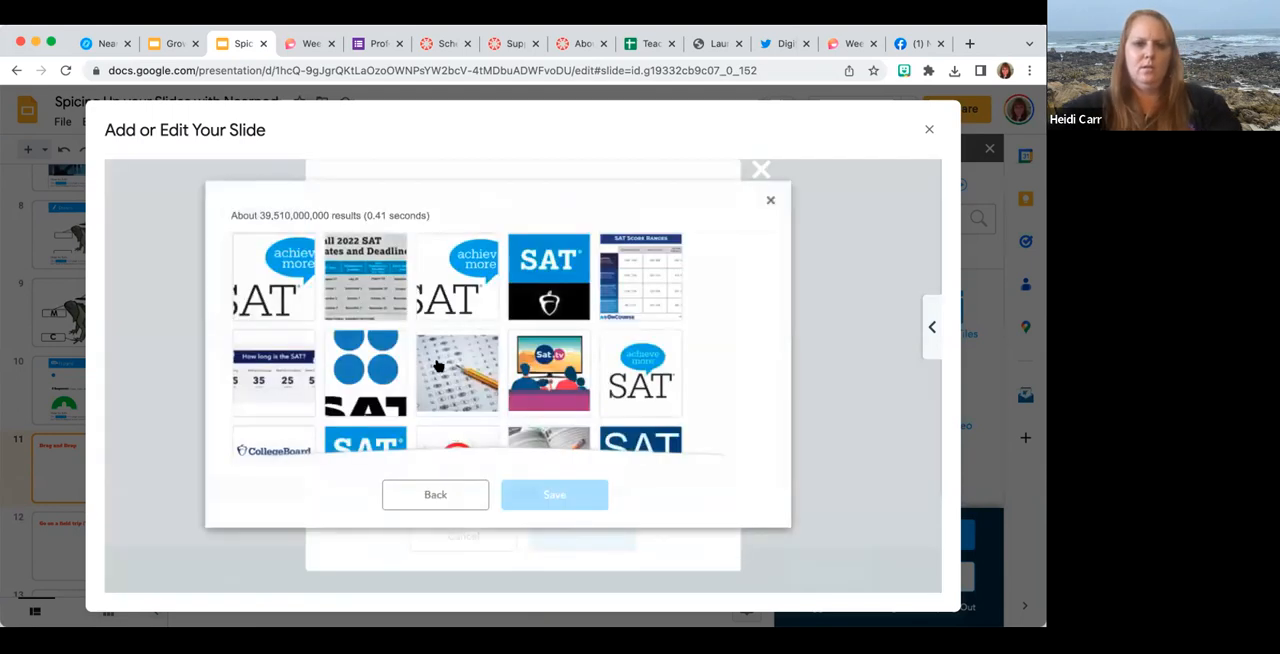
{"action": "scroll", "coordinate": [439, 395], "scroll_direction": "down", "scroll_amount": 5}
{"action": "left_click", "coordinate": [432, 451]}
Insert the photo of a woman in a dark jacket from a "mom" image search, shrunk at the canvas's upper left.
{"action": "double_click", "coordinate": [391, 224]}
{"action": "type", "text": "mom"}
{"action": "key", "text": "Return"}
{"action": "scroll", "coordinate": [390, 290], "scroll_direction": "up", "scroll_amount": 1}
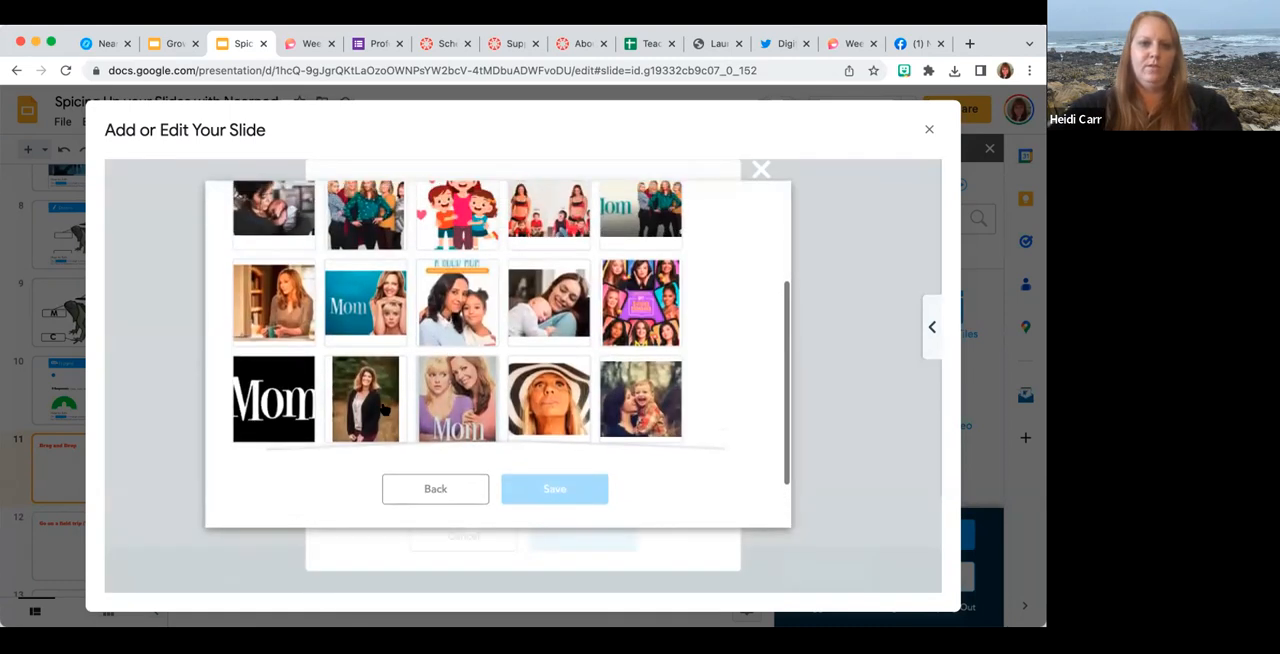
{"action": "left_click", "coordinate": [378, 405]}
{"action": "left_click", "coordinate": [563, 488]}
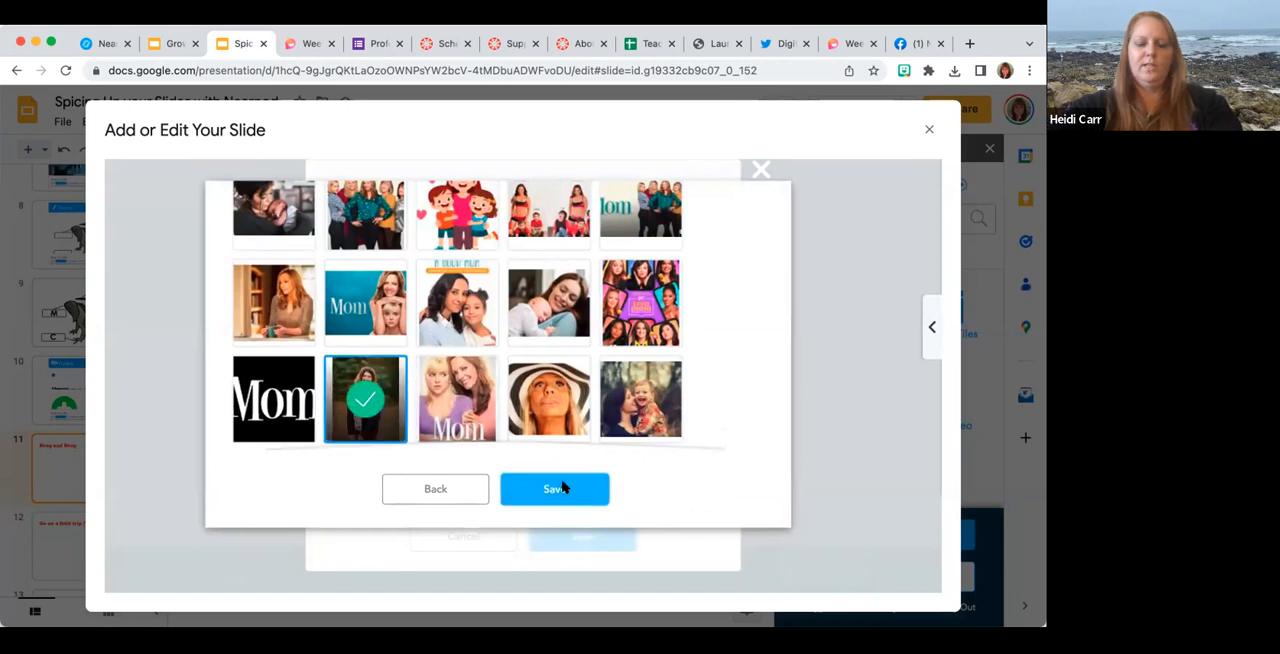
{"action": "left_click_drag", "start_coordinate": [679, 420], "coordinate": [661, 341]}
{"action": "left_click_drag", "start_coordinate": [674, 366], "coordinate": [497, 304]}
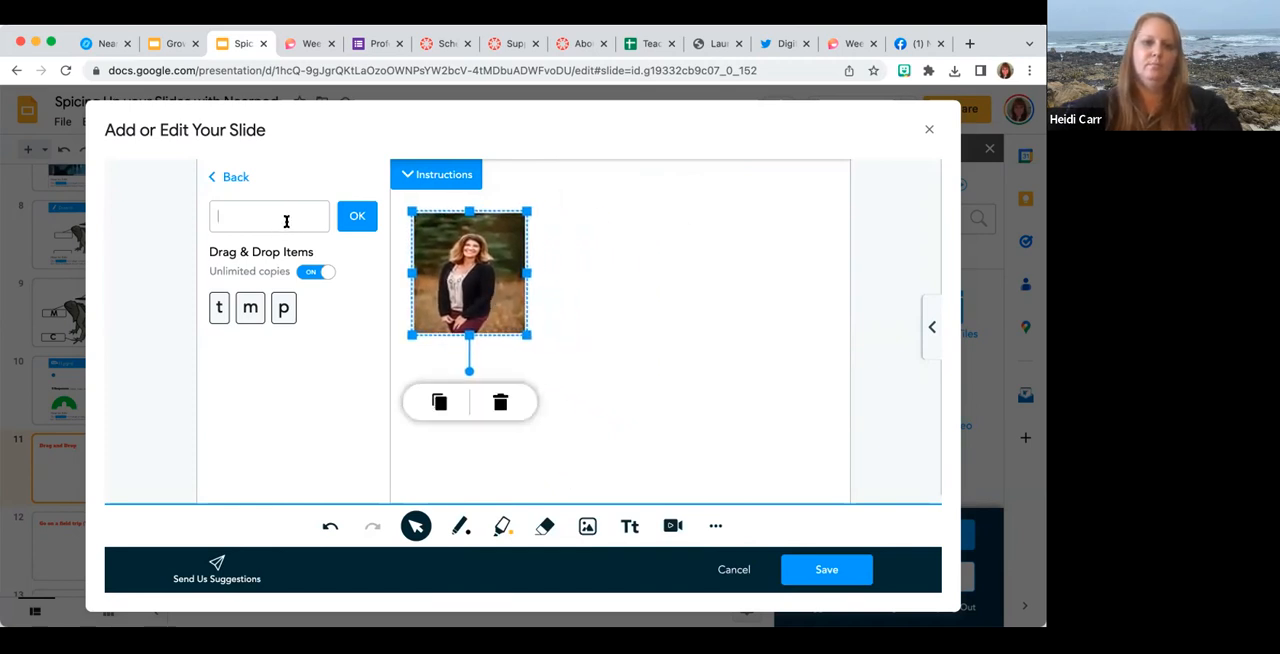
{"action": "type", "text": "stop"}
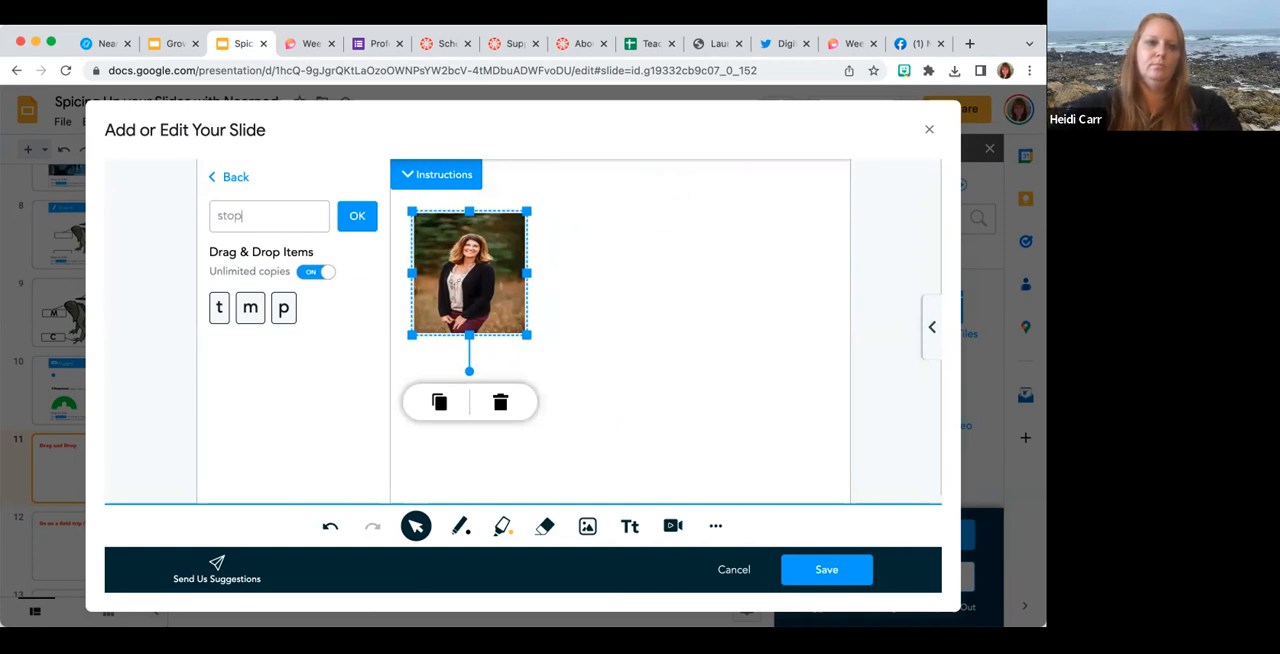
{"action": "key", "text": "BackSpace"}
{"action": "key", "text": "BackSpace"}
{"action": "key", "text": "BackSpace"}
Insert the stop sign picture with the white raised hand from a "stop" image search.
{"action": "left_click", "coordinate": [587, 526]}
{"action": "left_click", "coordinate": [530, 226]}
{"action": "type", "text": "stop"}
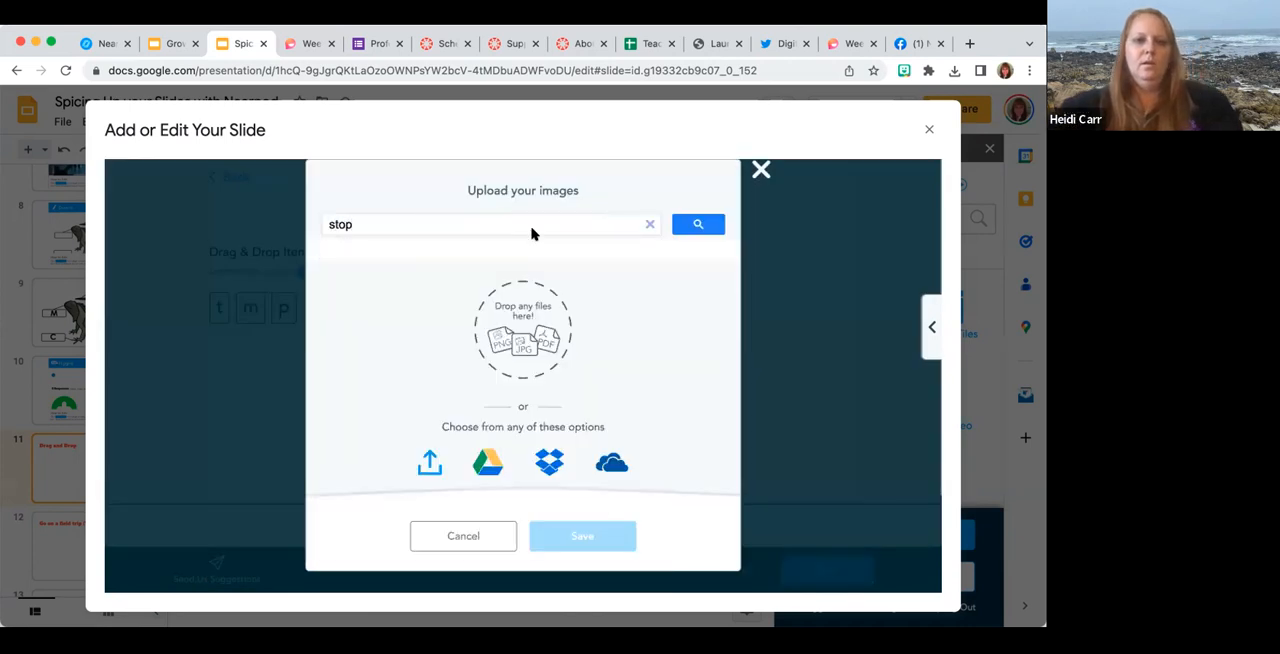
{"action": "key", "text": "Return"}
{"action": "scroll", "coordinate": [522, 365], "scroll_direction": "down", "scroll_amount": 2}
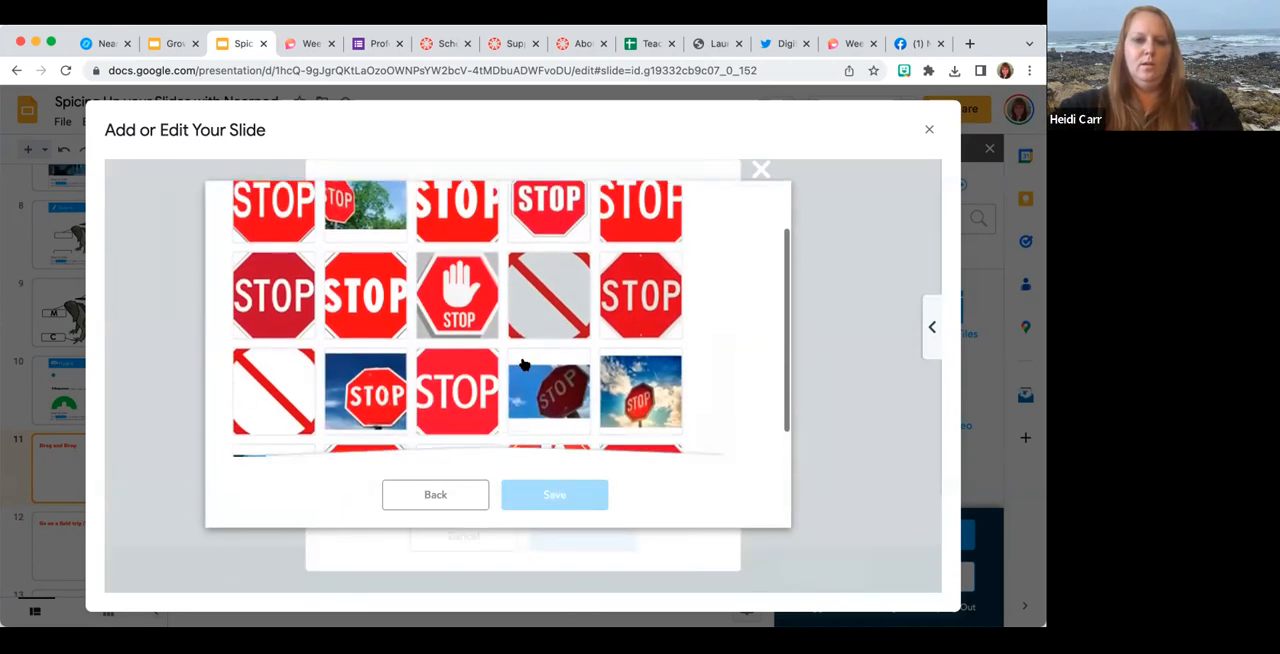
{"action": "left_click", "coordinate": [299, 352]}
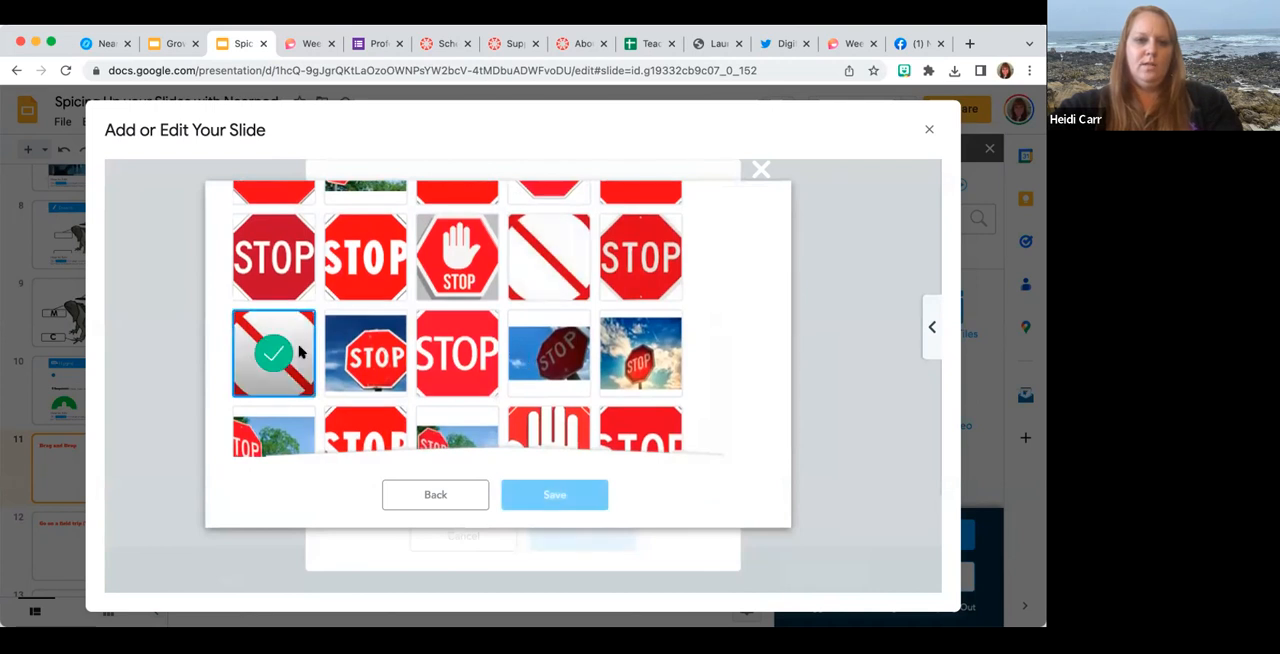
{"action": "scroll", "coordinate": [551, 392], "scroll_direction": "down", "scroll_amount": 2}
{"action": "left_click", "coordinate": [552, 392]}
{"action": "scroll", "coordinate": [555, 393], "scroll_direction": "down", "scroll_amount": 1}
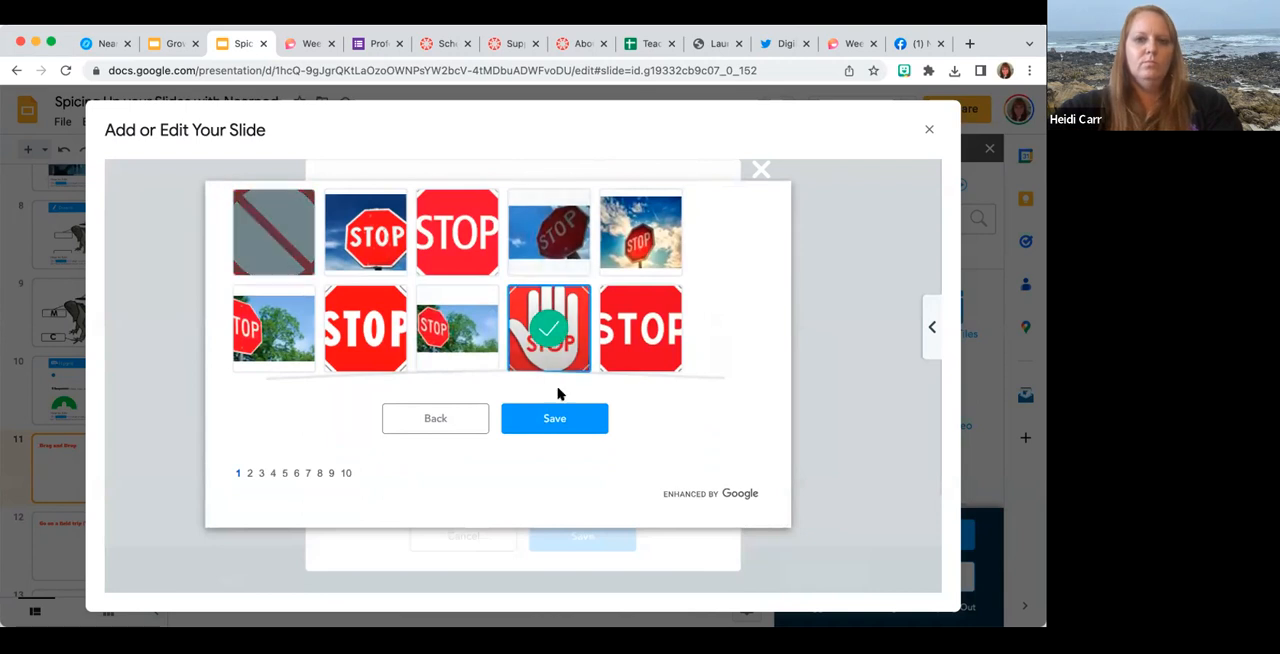
{"action": "left_click", "coordinate": [566, 417]}
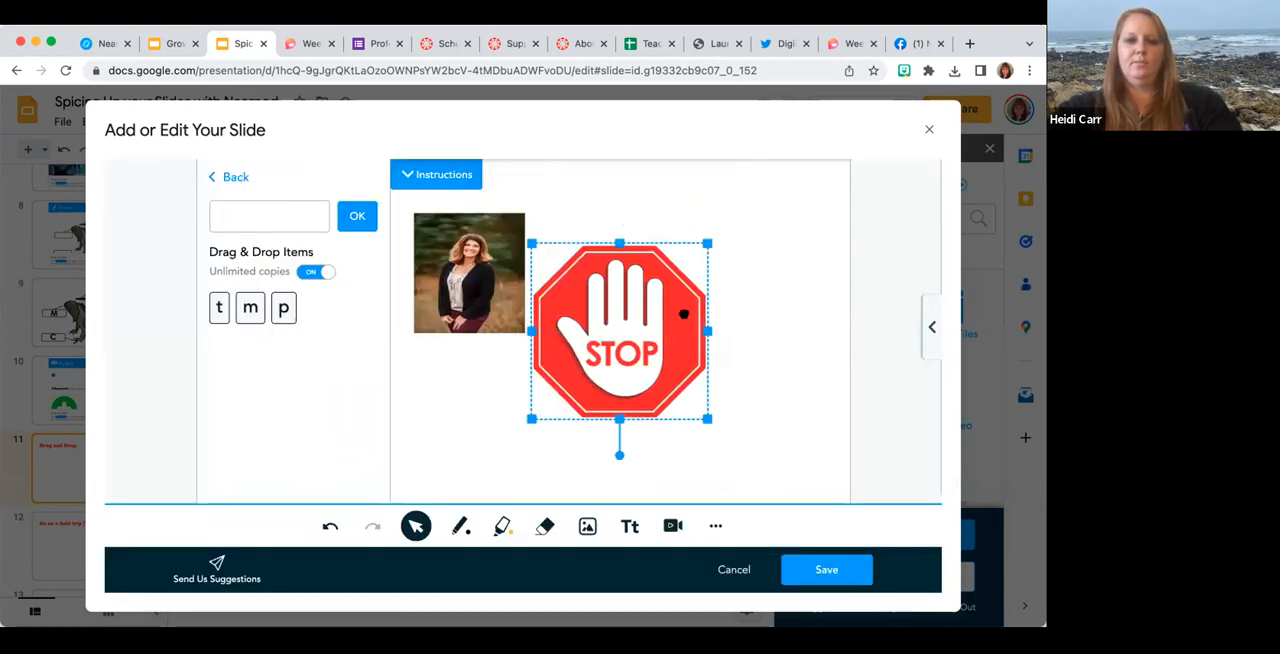
Shrink the stop sign picture and place it beside the woman's photo near the canvas's upper edge.
{"action": "left_click_drag", "start_coordinate": [668, 340], "coordinate": [694, 302]}
{"action": "left_click_drag", "start_coordinate": [731, 381], "coordinate": [677, 317]}
{"action": "left_click_drag", "start_coordinate": [612, 292], "coordinate": [610, 267]}
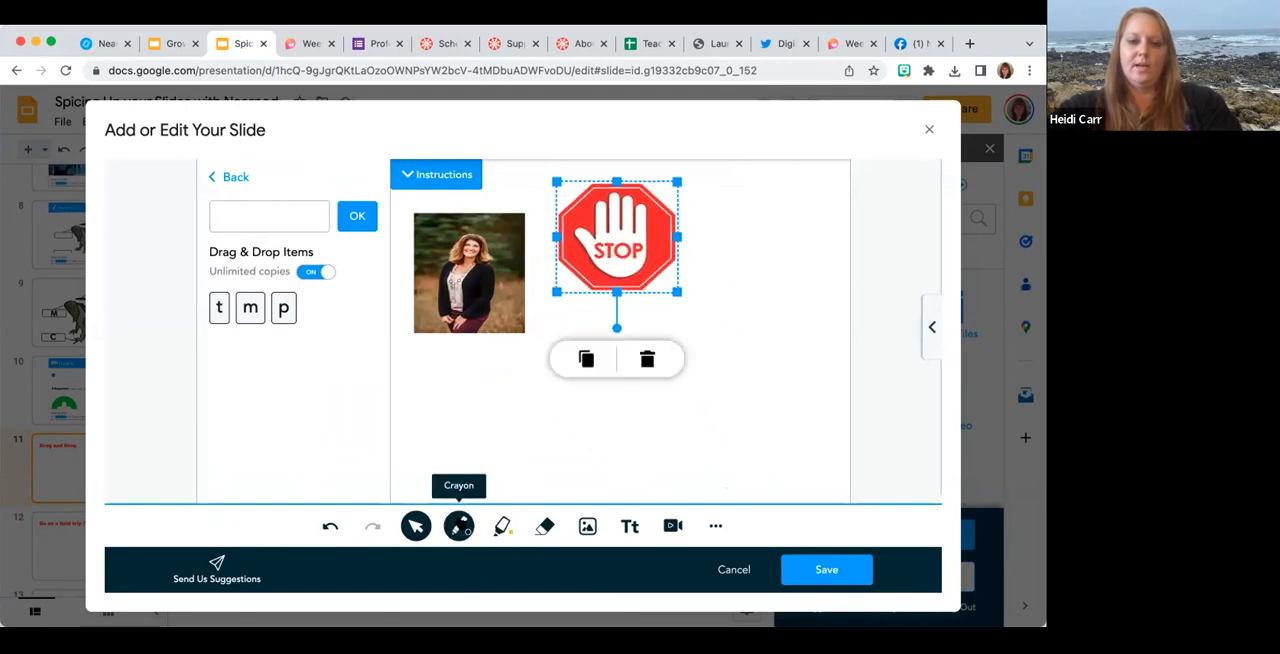
Try to insert the grey doormat picture on a wooden floor from a "mat" image search.
{"action": "left_click", "coordinate": [587, 526]}
{"action": "left_click", "coordinate": [540, 217]}
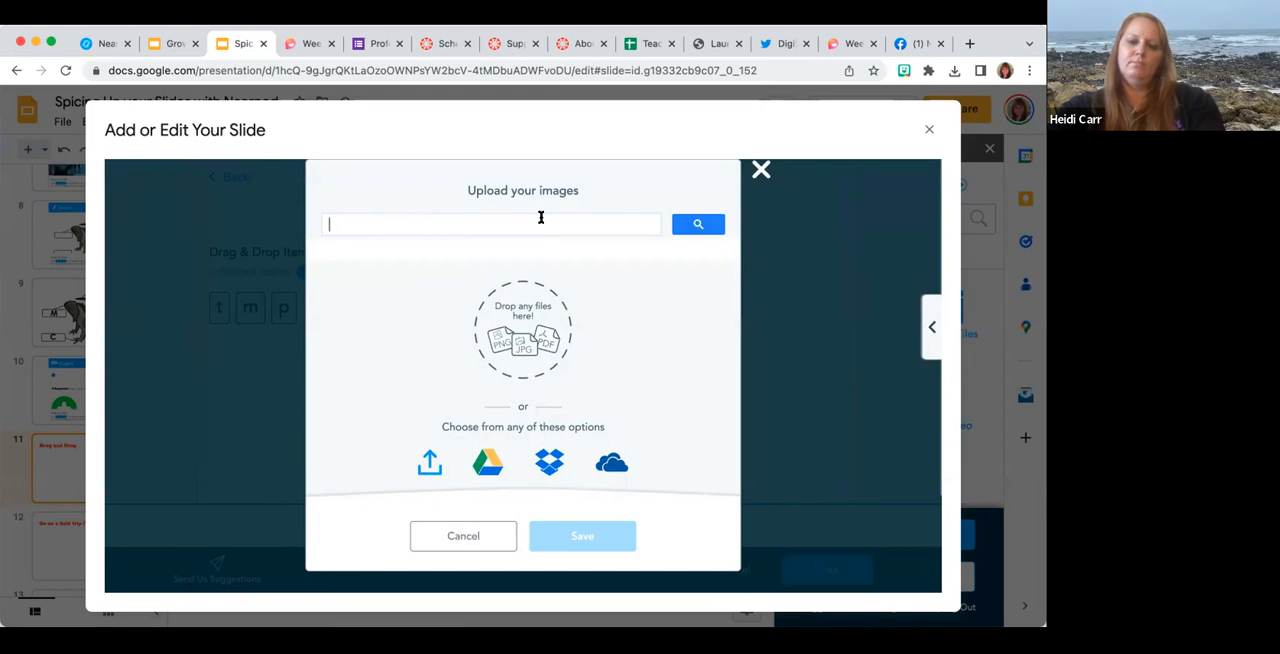
{"action": "type", "text": "mat"}
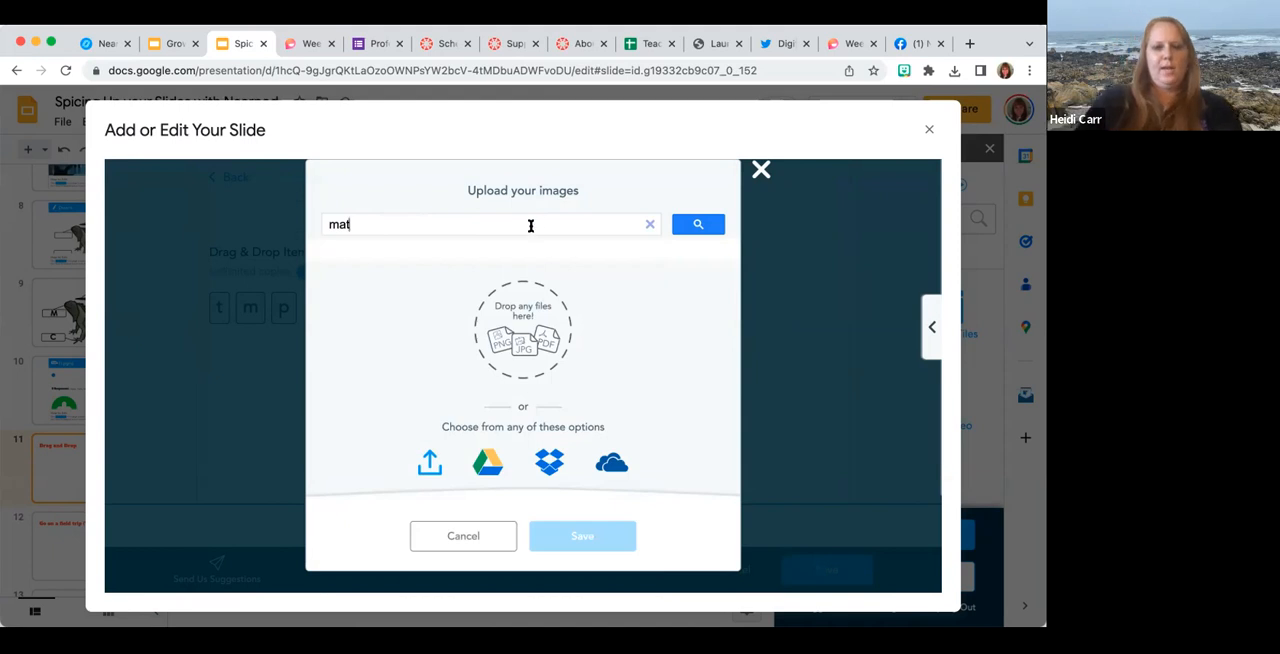
{"action": "key", "text": "Return"}
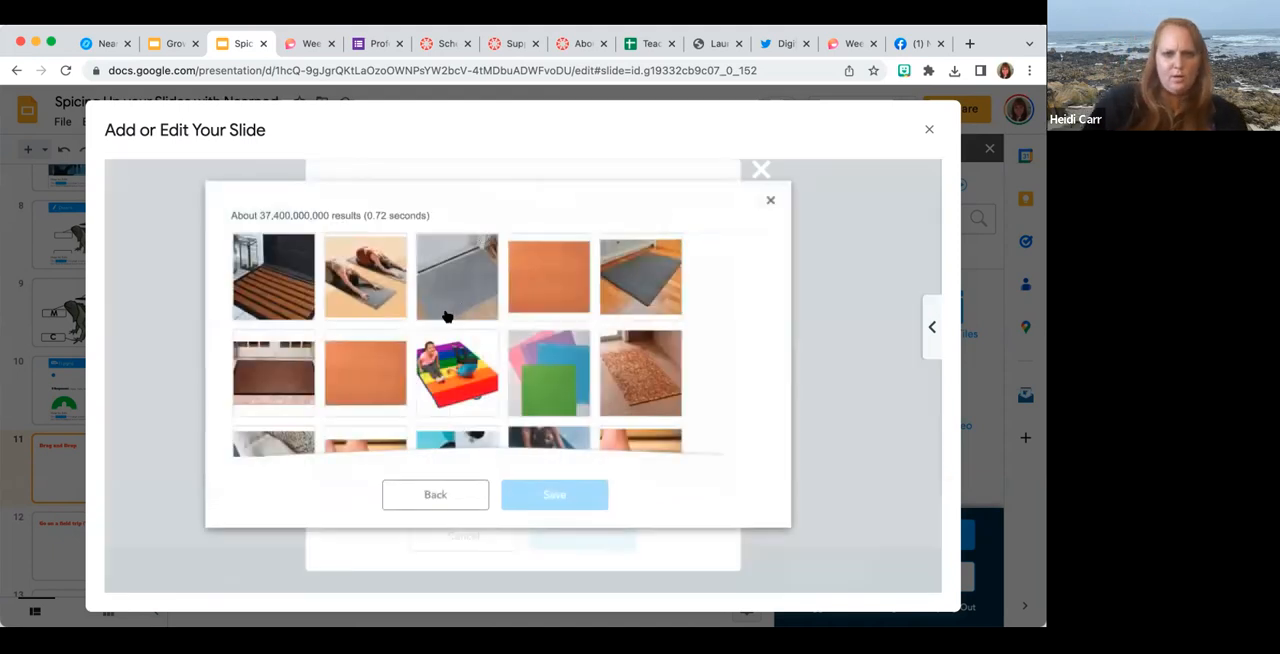
{"action": "left_click", "coordinate": [640, 278]}
{"action": "left_click", "coordinate": [533, 495]}
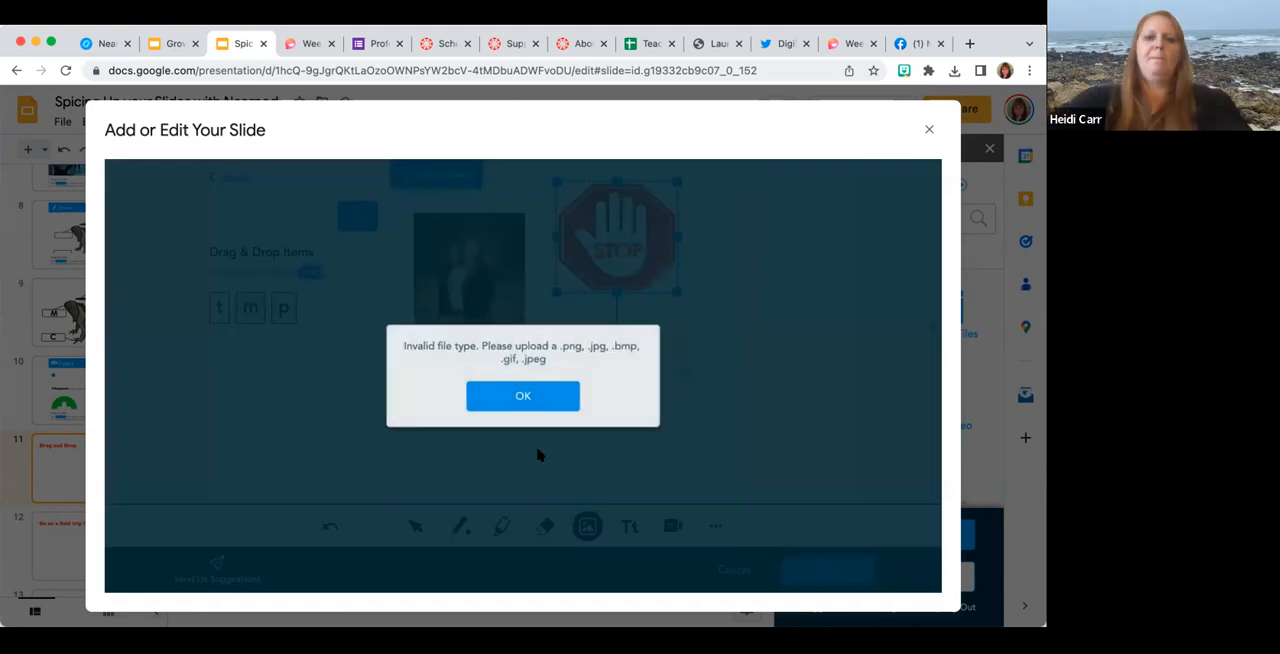
{"action": "left_click", "coordinate": [531, 397]}
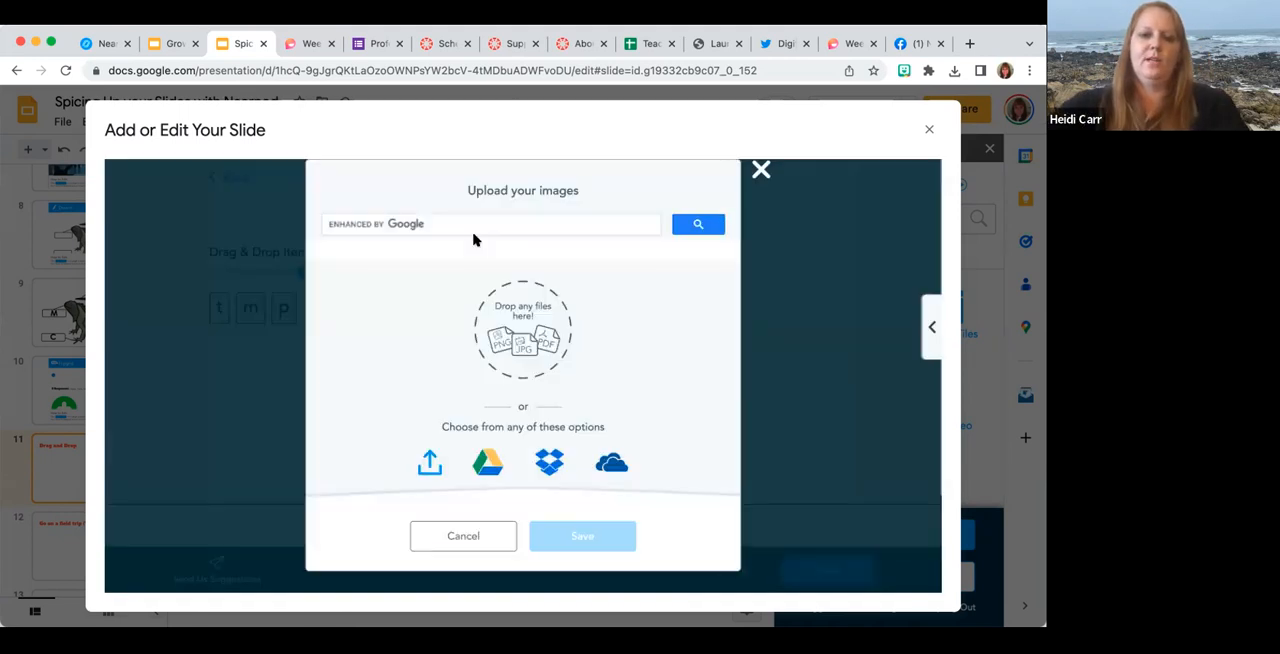
Insert the striped brown doormat picture from a repeated "mat" image search and save the Drag and Drop activity.
{"action": "left_click", "coordinate": [474, 222]}
{"action": "type", "text": "mt"}
{"action": "key", "text": "BackSpace"}
{"action": "key", "text": "BackSpace"}
{"action": "type", "text": "at"}
{"action": "key", "text": "BackSpace"}
{"action": "key", "text": "BackSpace"}
{"action": "type", "text": "mat"}
{"action": "key", "text": "Return"}
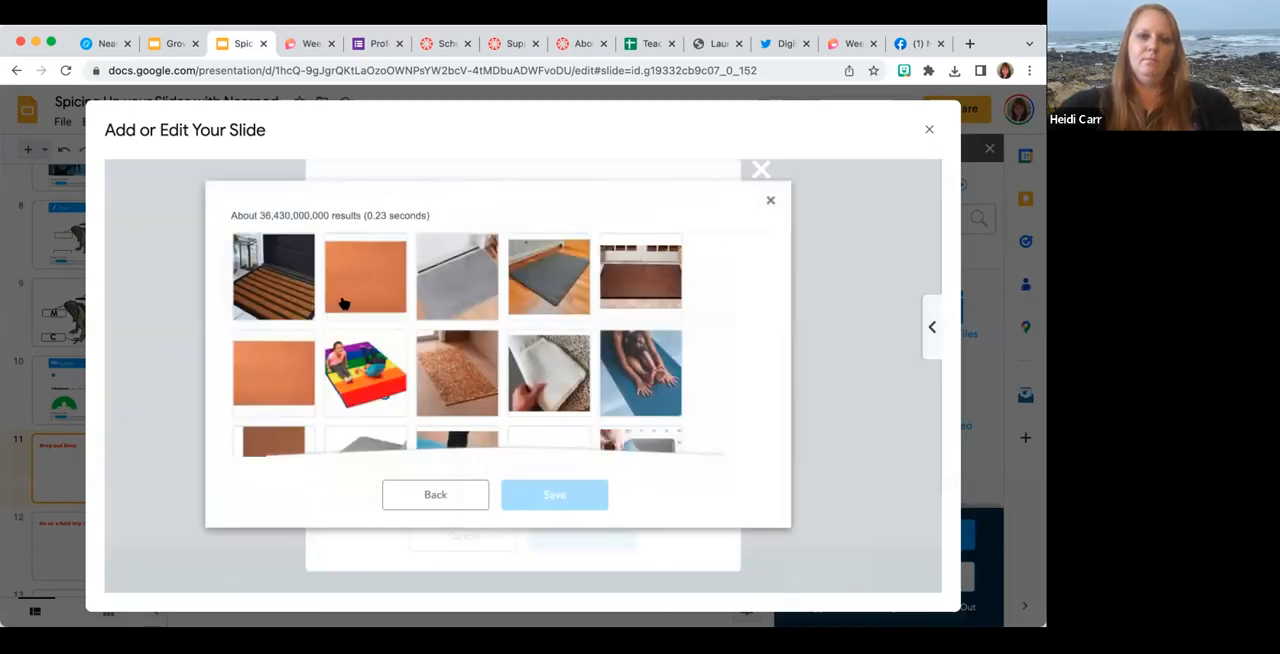
{"action": "left_click", "coordinate": [273, 276]}
{"action": "left_click", "coordinate": [561, 493]}
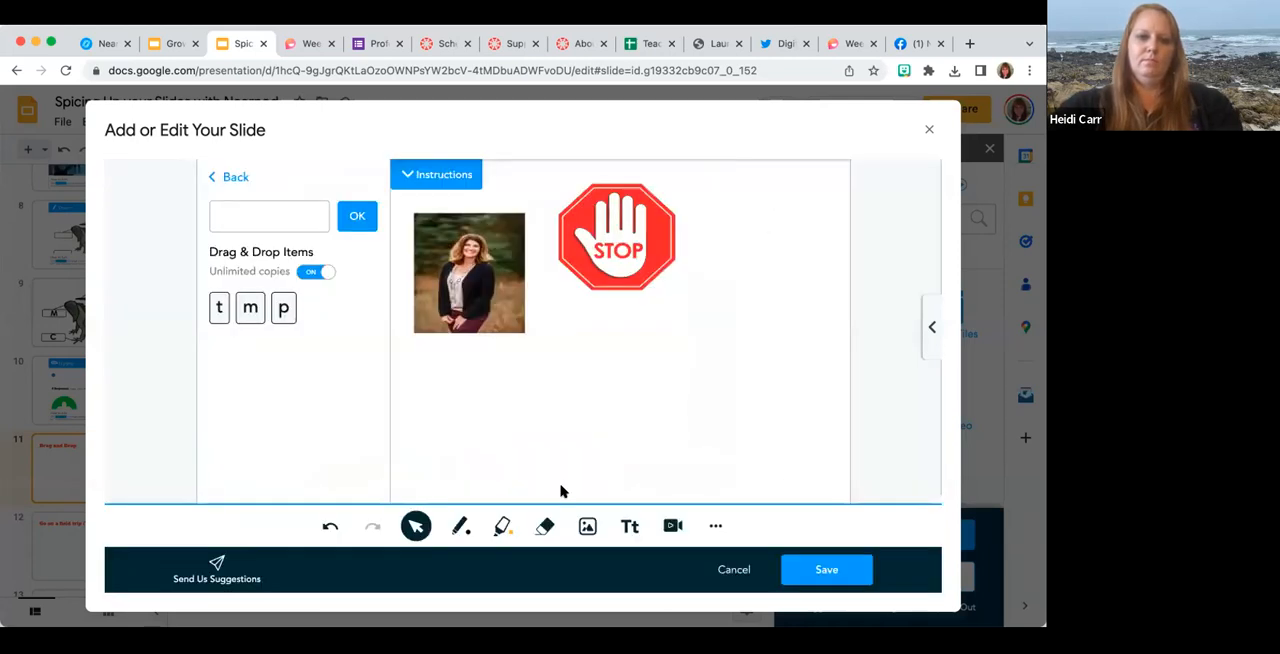
{"action": "left_click", "coordinate": [807, 572]}
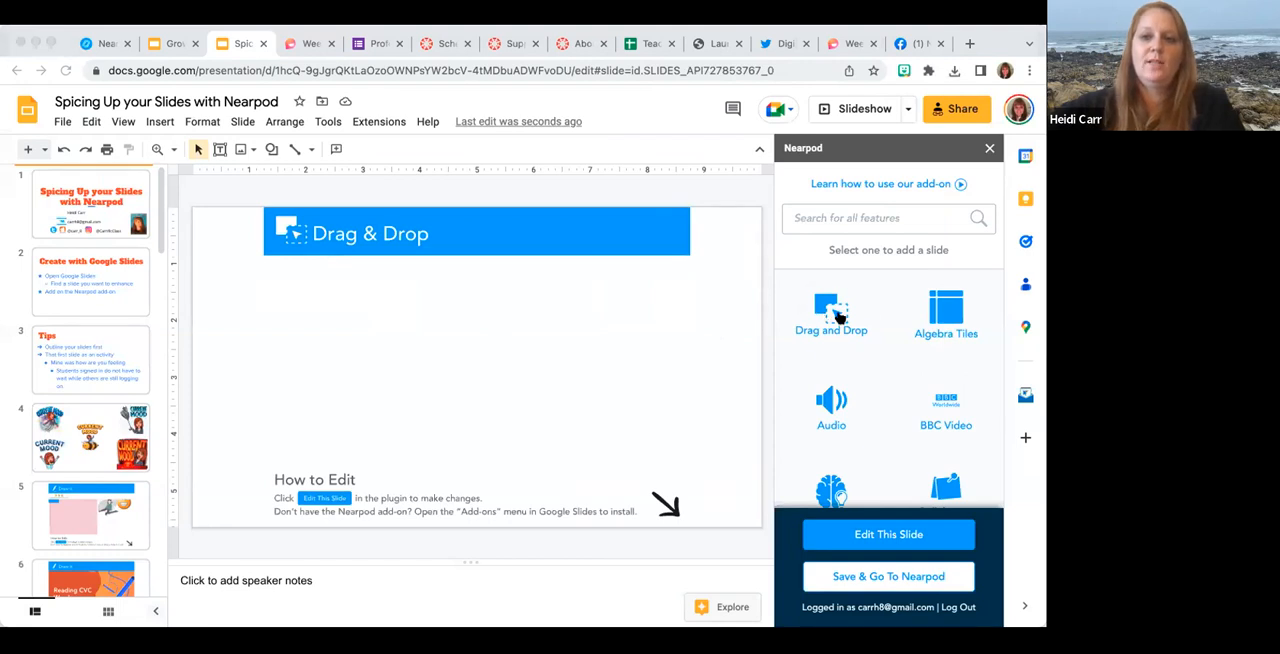
Add the ready-made Grade 5 math activity "Find the Volume" from the Drag & Drop library and save it as a slide.
{"action": "left_click", "coordinate": [834, 320]}
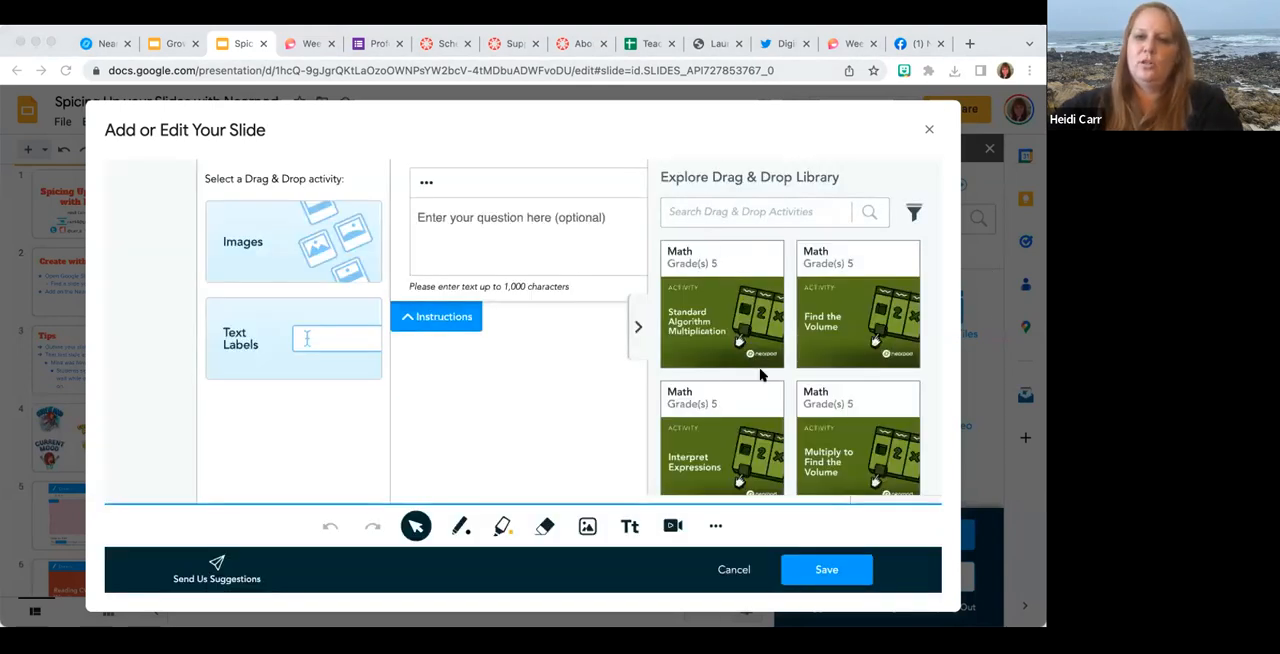
{"action": "scroll", "coordinate": [760, 374], "scroll_direction": "down", "scroll_amount": 1}
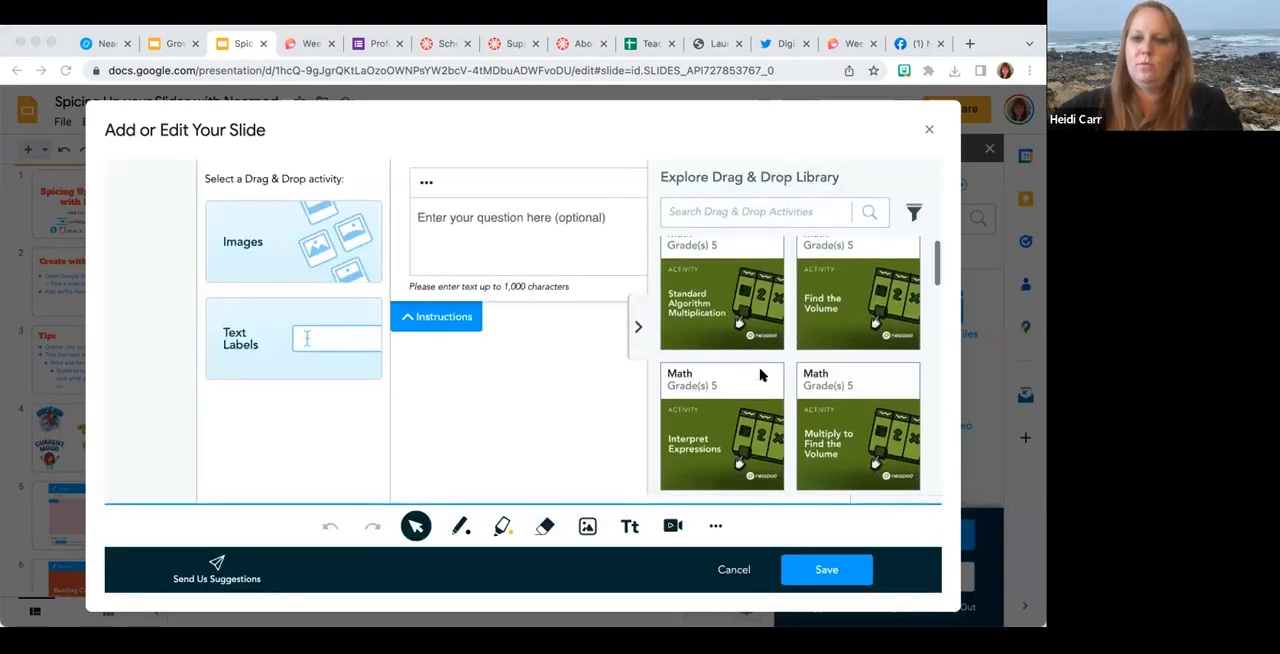
{"action": "left_click", "coordinate": [836, 303]}
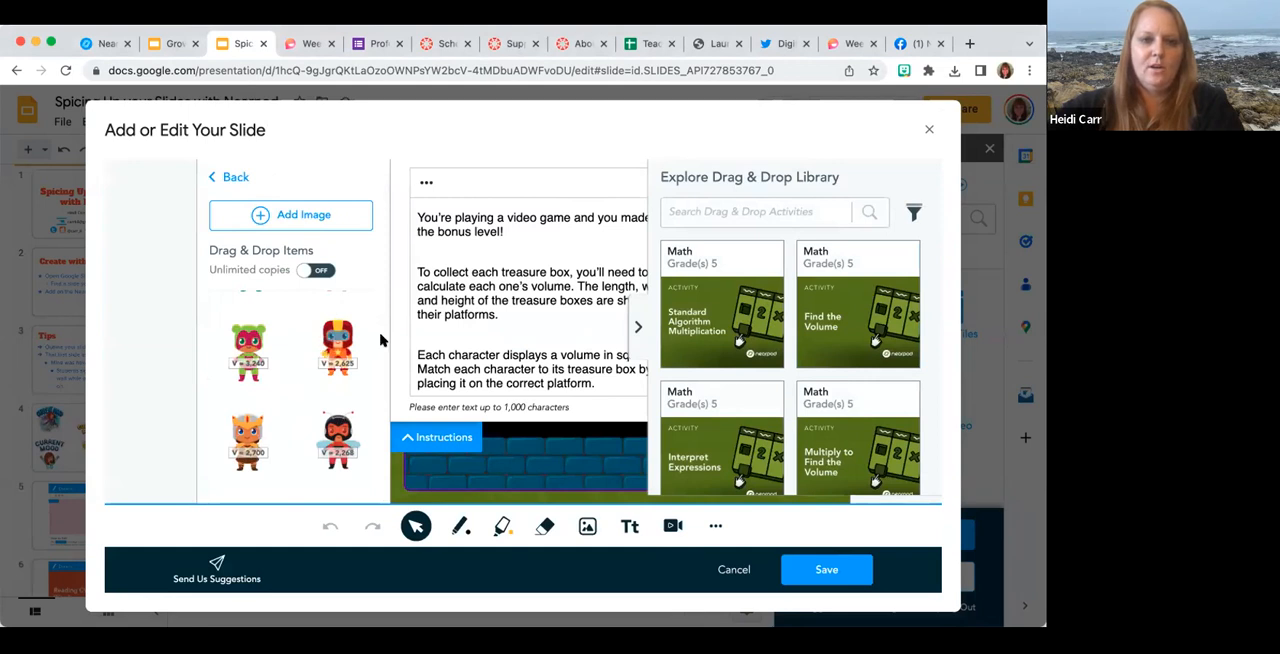
{"action": "left_click", "coordinate": [312, 270]}
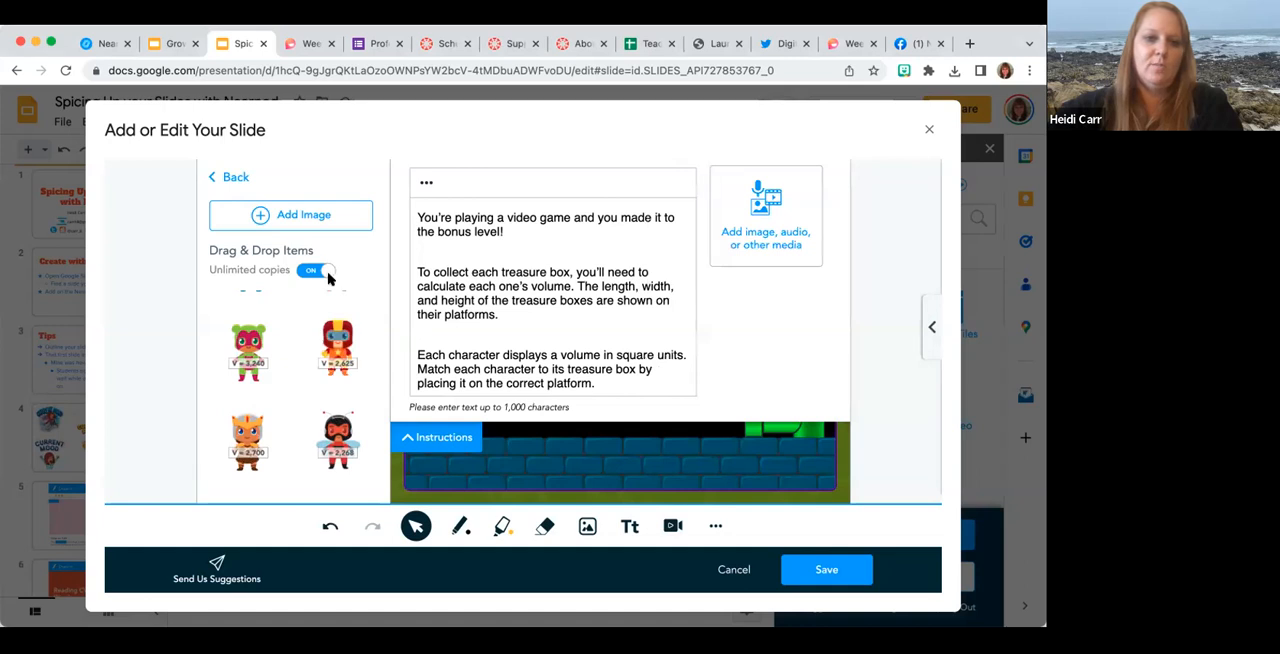
{"action": "left_click", "coordinate": [322, 271]}
{"action": "left_click", "coordinate": [430, 437]}
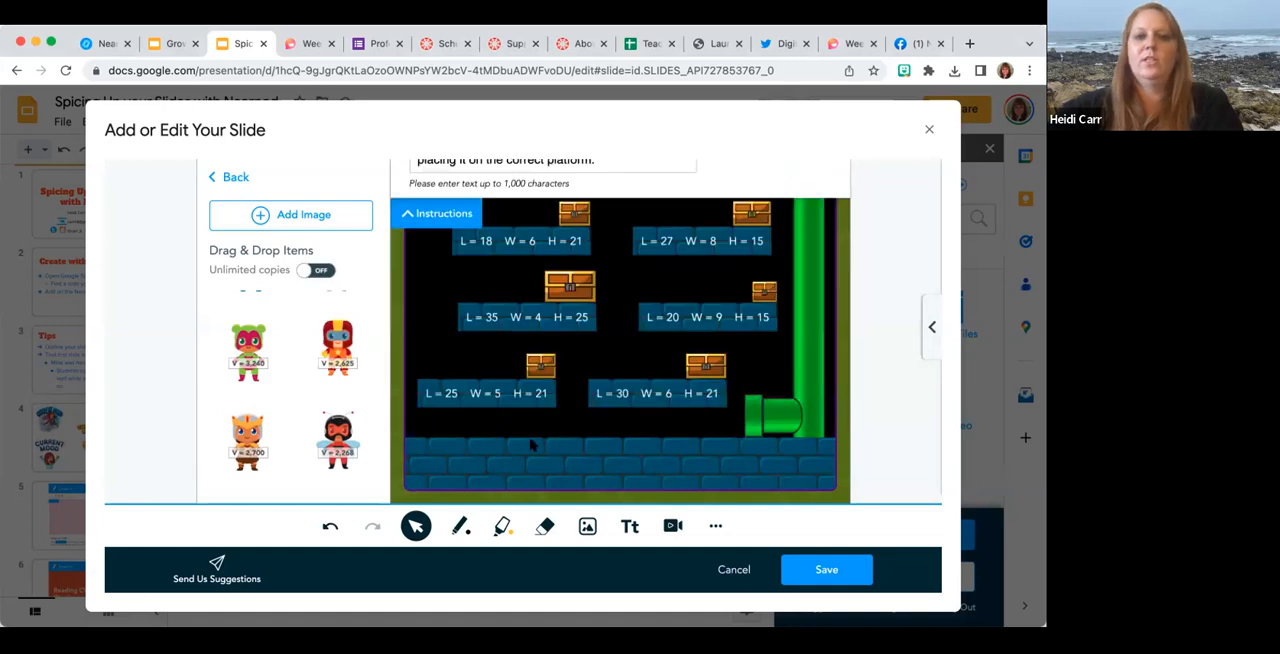
{"action": "left_click", "coordinate": [824, 570]}
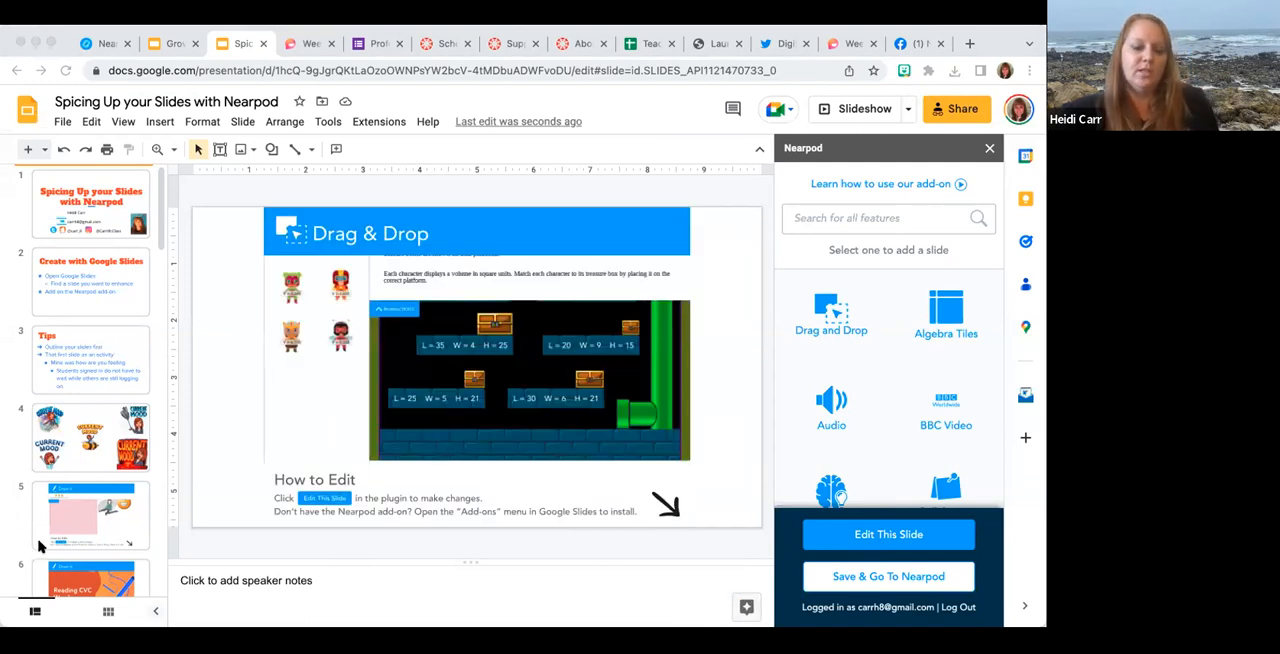
Go to the "Go on a field trip (VR)" slide and start a Nearpod Field Trip activity there.
{"action": "scroll", "coordinate": [40, 545], "scroll_direction": "down", "scroll_amount": 10}
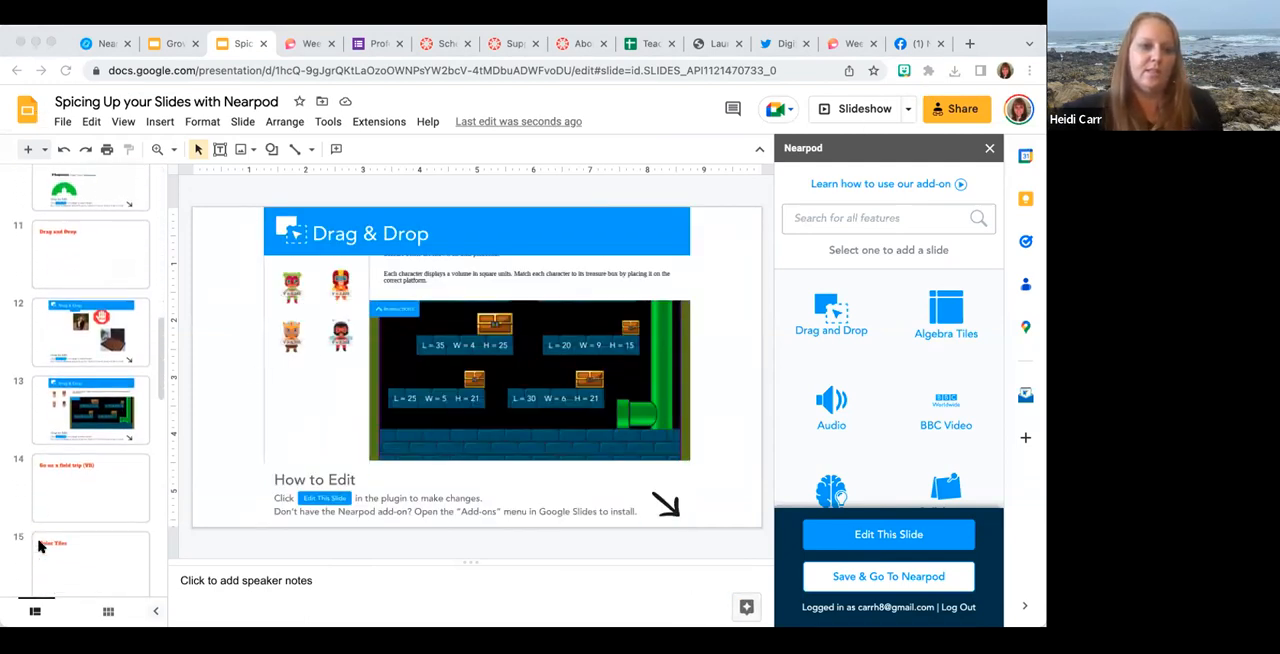
{"action": "scroll", "coordinate": [40, 546], "scroll_direction": "down", "scroll_amount": 1}
{"action": "left_click", "coordinate": [86, 428]}
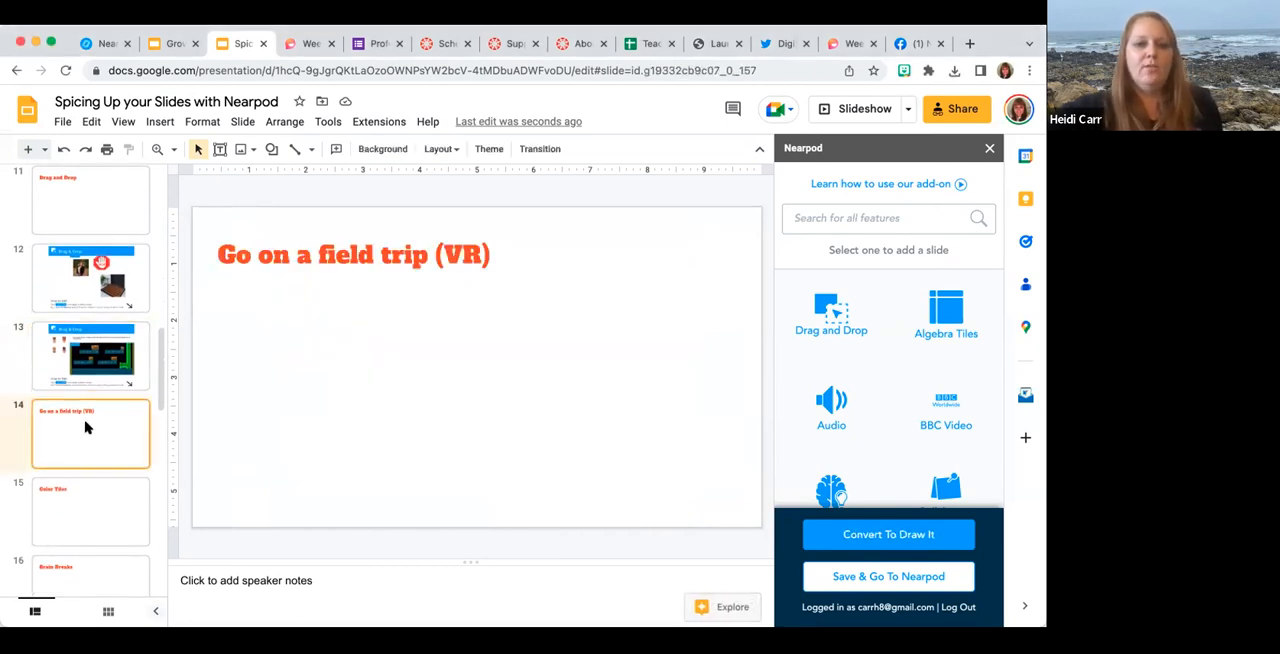
{"action": "left_click", "coordinate": [941, 87]}
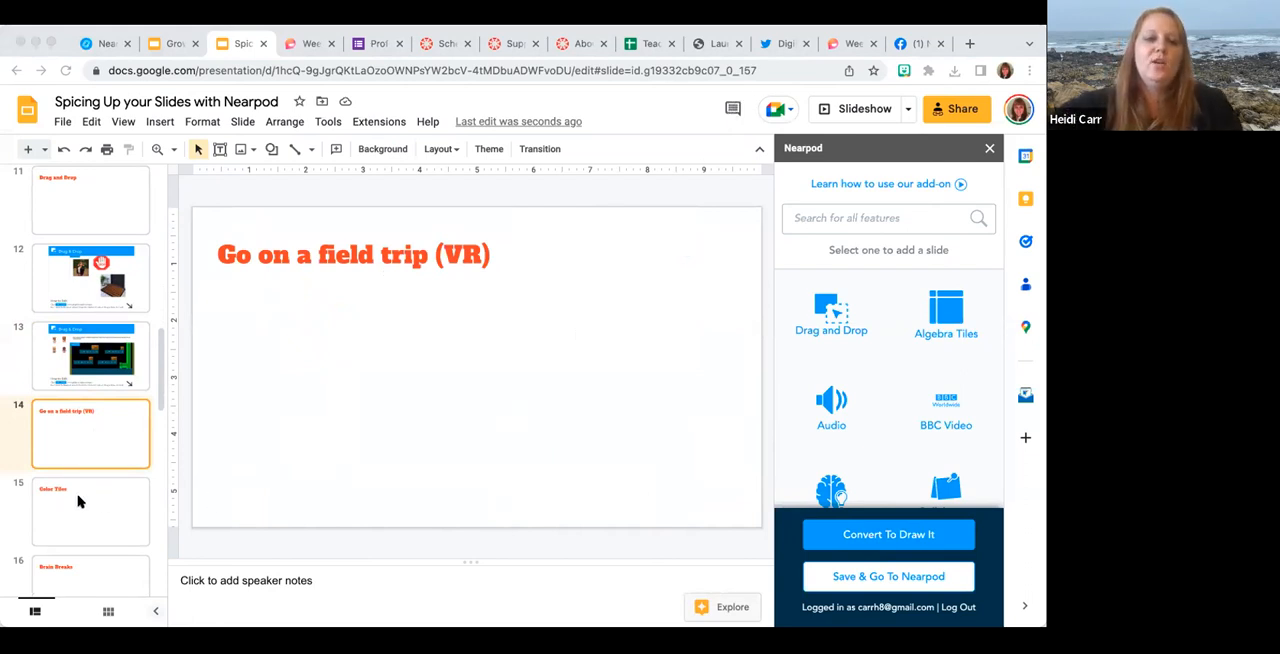
{"action": "scroll", "coordinate": [926, 398], "scroll_direction": "down", "scroll_amount": 5}
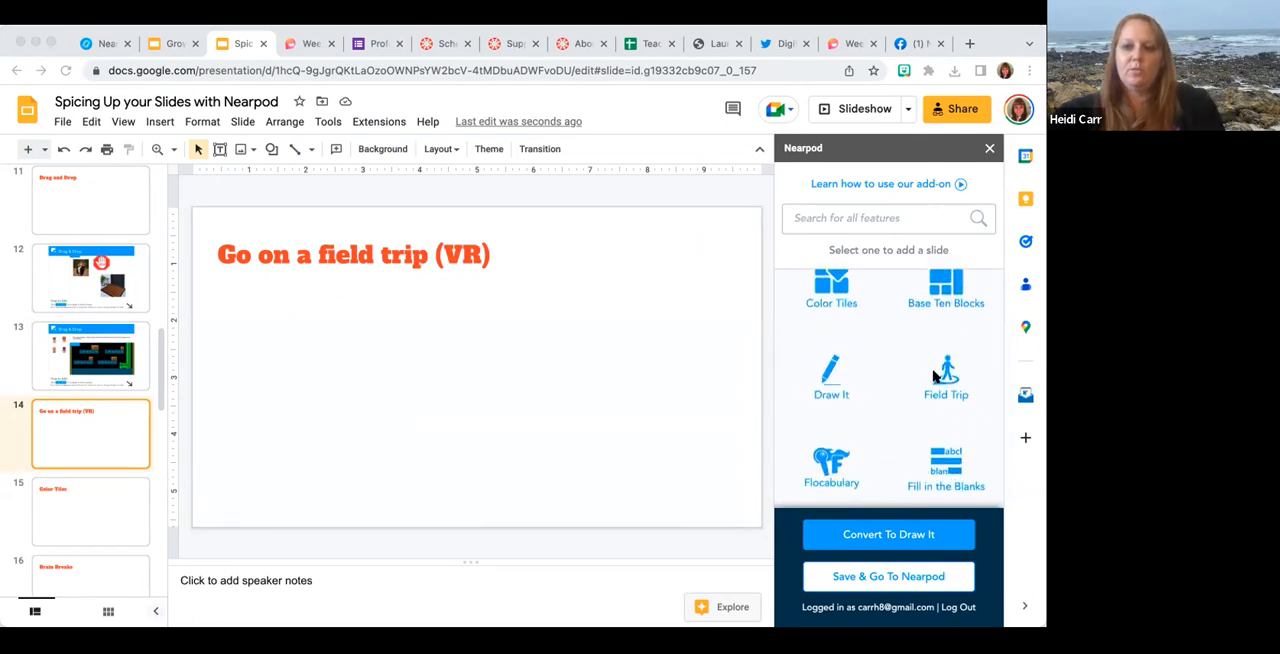
{"action": "left_click", "coordinate": [944, 380]}
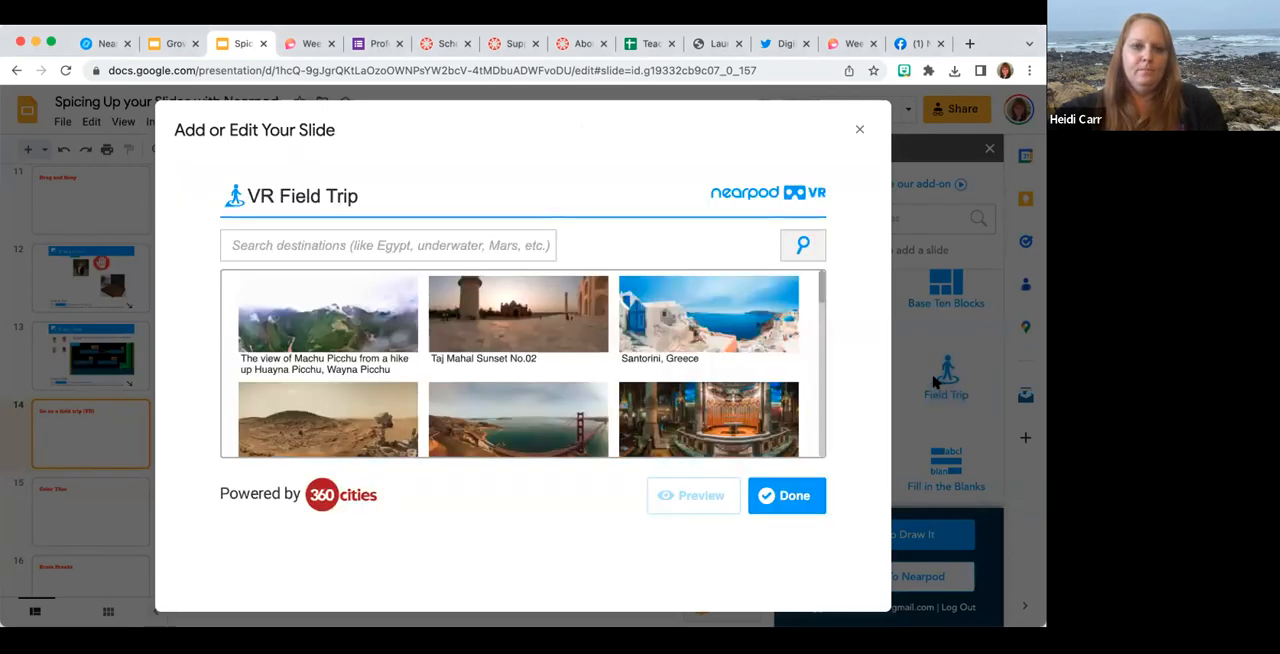
Look over the suggested VR Field Trip destinations and search for "pyramids".
{"action": "scroll", "coordinate": [609, 389], "scroll_direction": "down", "scroll_amount": 10}
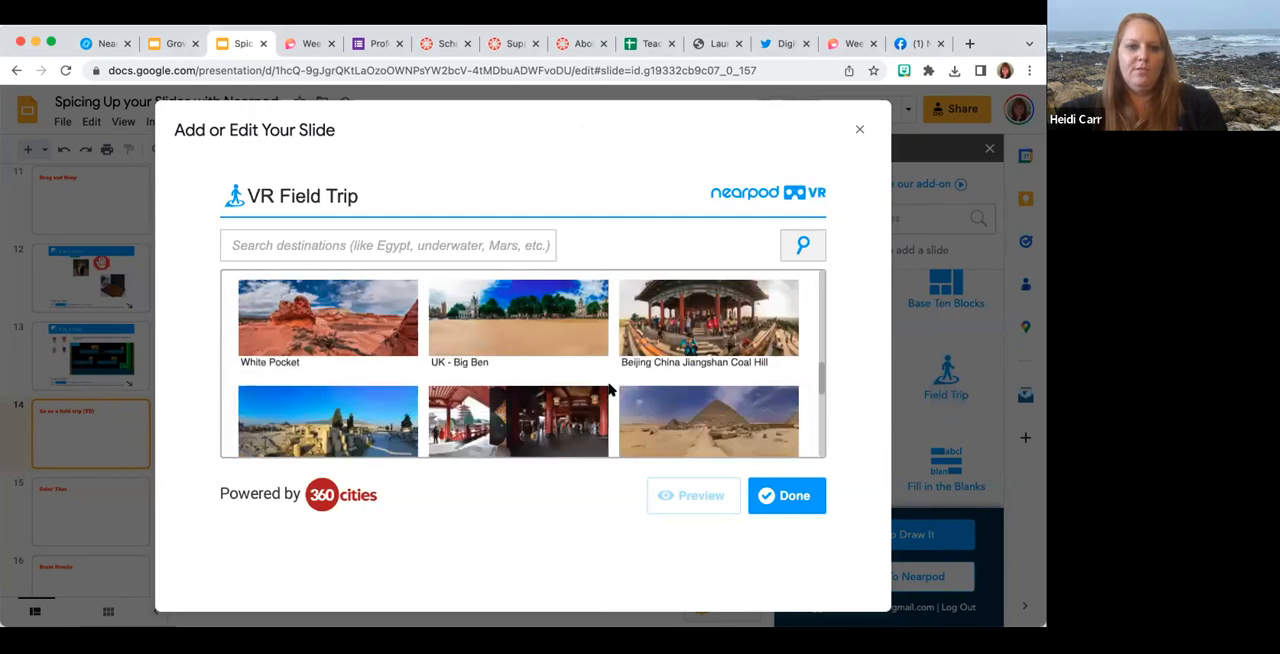
{"action": "scroll", "coordinate": [609, 389], "scroll_direction": "down", "scroll_amount": 5}
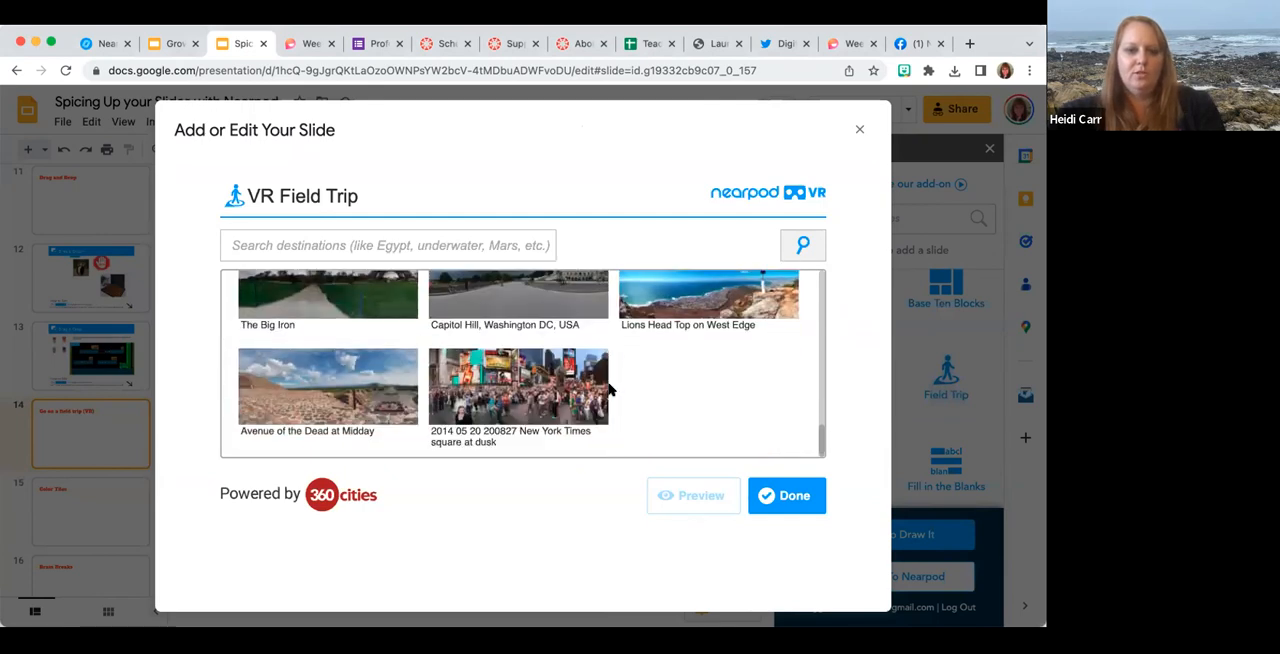
{"action": "scroll", "coordinate": [609, 389], "scroll_direction": "up", "scroll_amount": 15}
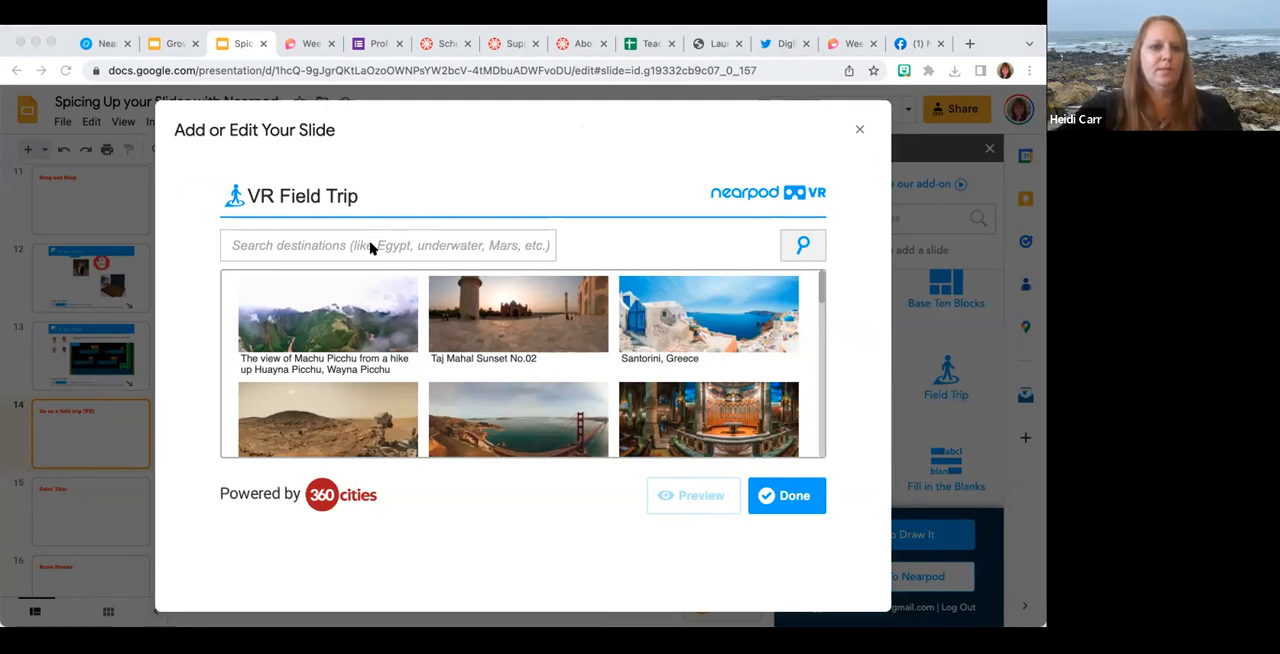
{"action": "left_click", "coordinate": [368, 246]}
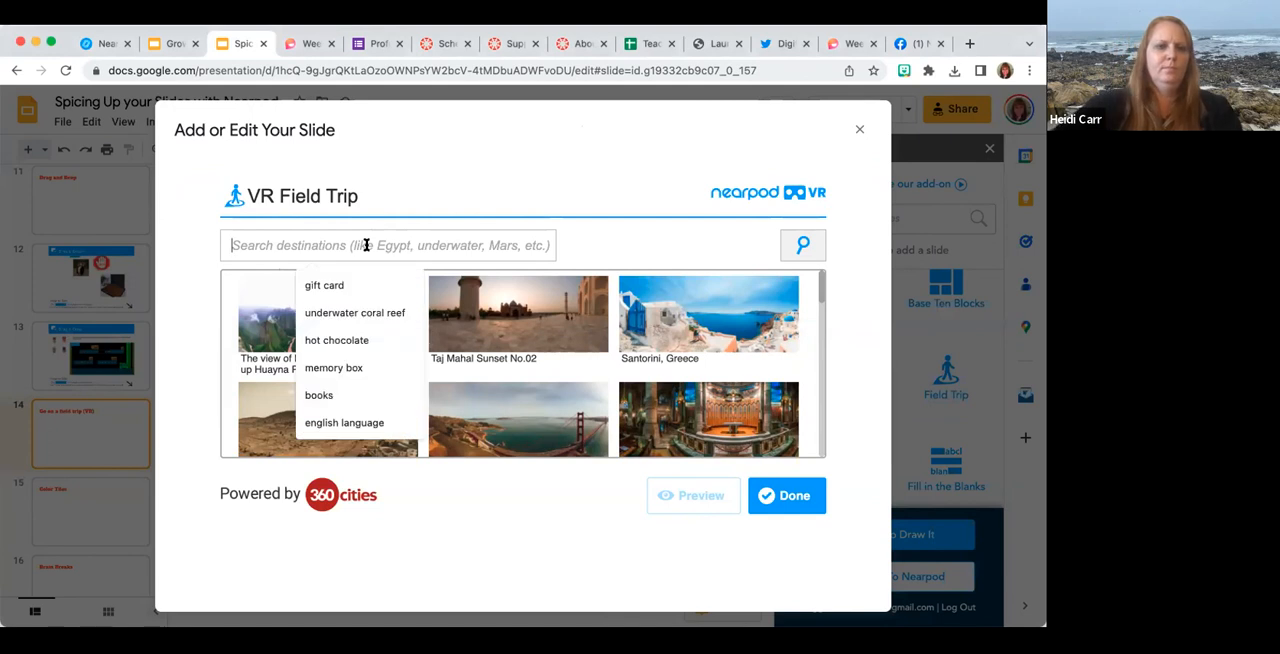
{"action": "type", "text": "pyramids"}
{"action": "key", "text": "Return"}
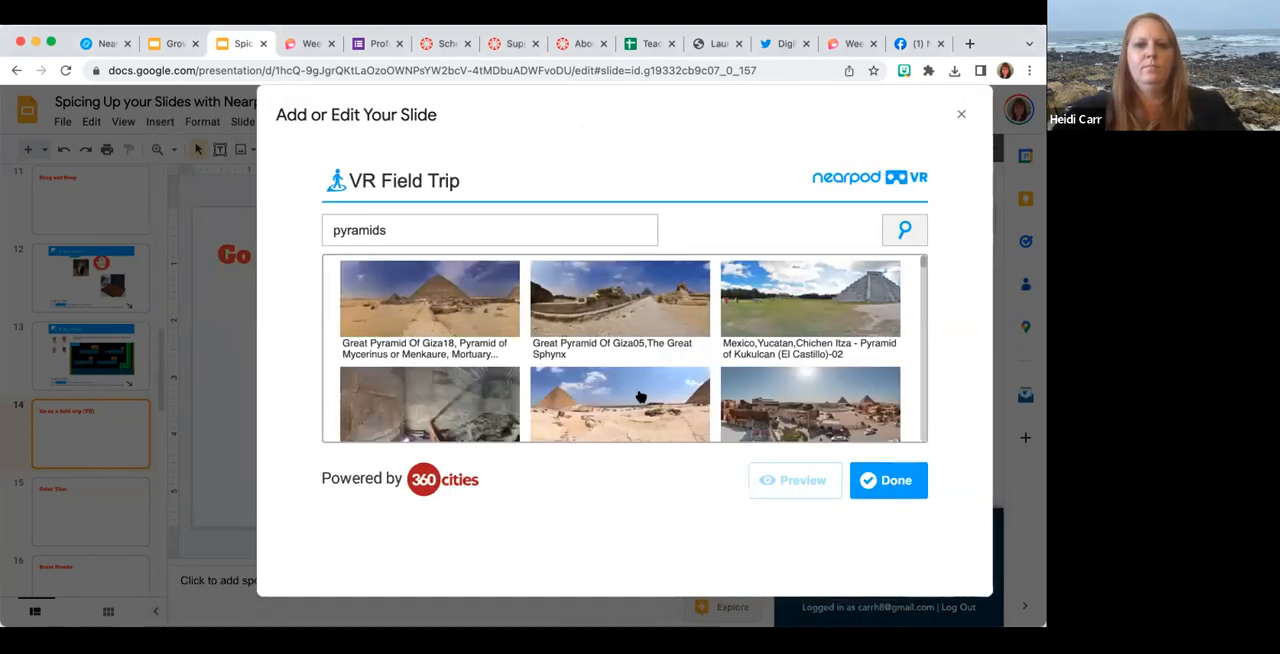
Browse the pyramid destinations and select "North Pyramid (Red Pyramid) El Marazeek Dahshour Egypt".
{"action": "scroll", "coordinate": [640, 399], "scroll_direction": "down", "scroll_amount": 4}
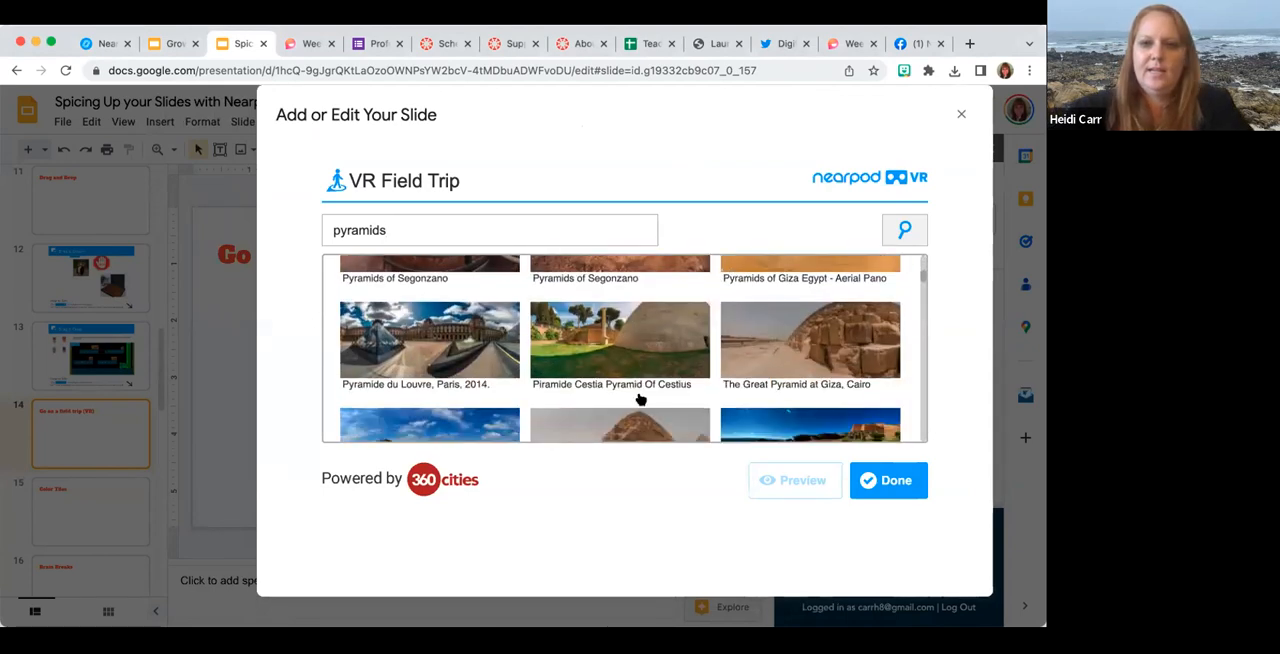
{"action": "scroll", "coordinate": [640, 399], "scroll_direction": "up", "scroll_amount": 5}
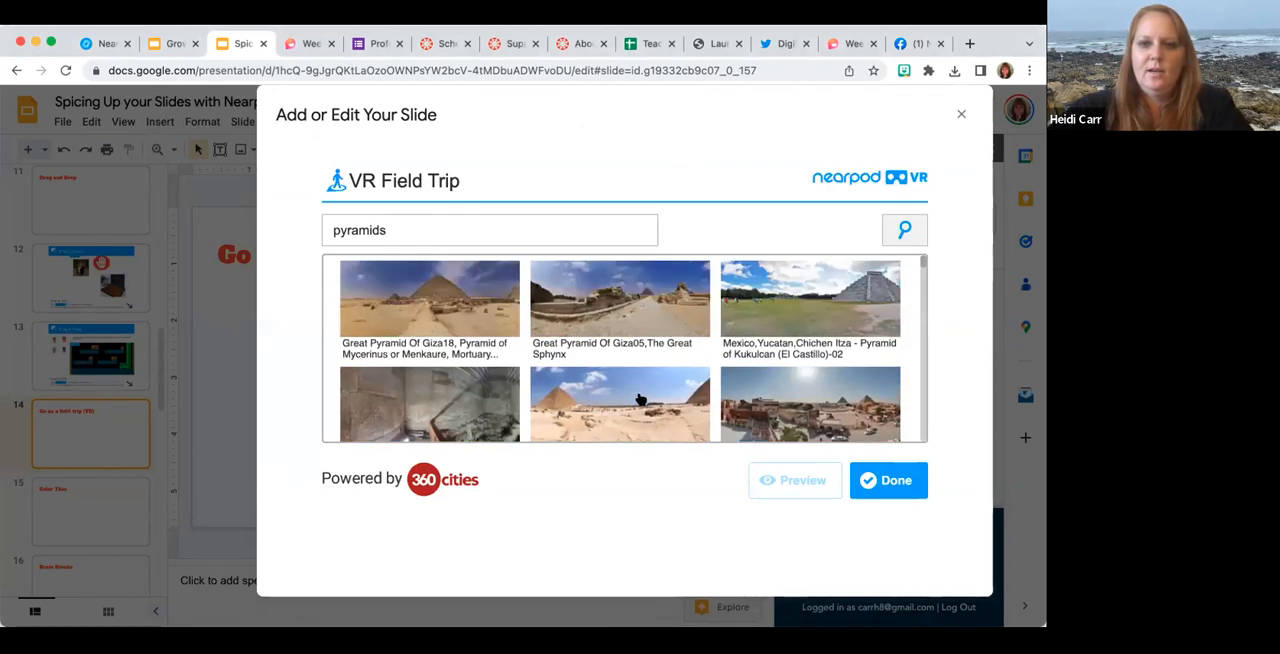
{"action": "scroll", "coordinate": [640, 399], "scroll_direction": "down", "scroll_amount": 3}
{"action": "scroll", "coordinate": [640, 399], "scroll_direction": "up", "scroll_amount": 2}
{"action": "left_click", "coordinate": [420, 390]}
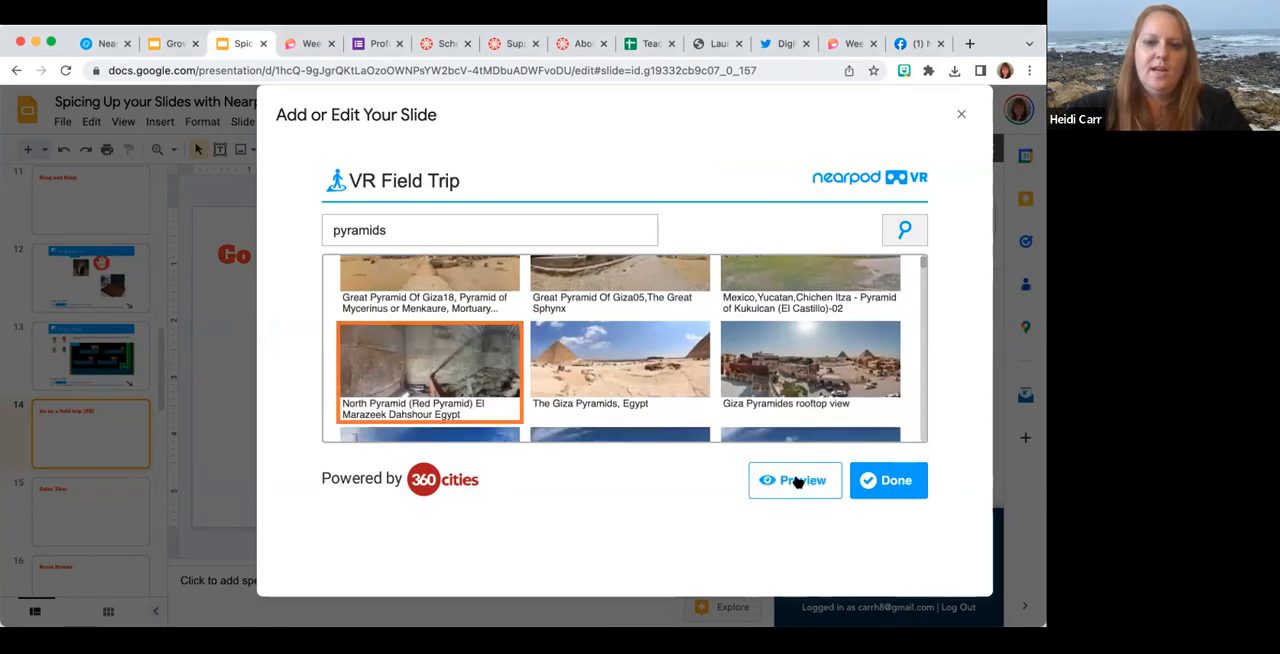
Preview the North Pyramid field trip and look around the 360-degree scene in several directions.
{"action": "left_click", "coordinate": [797, 481]}
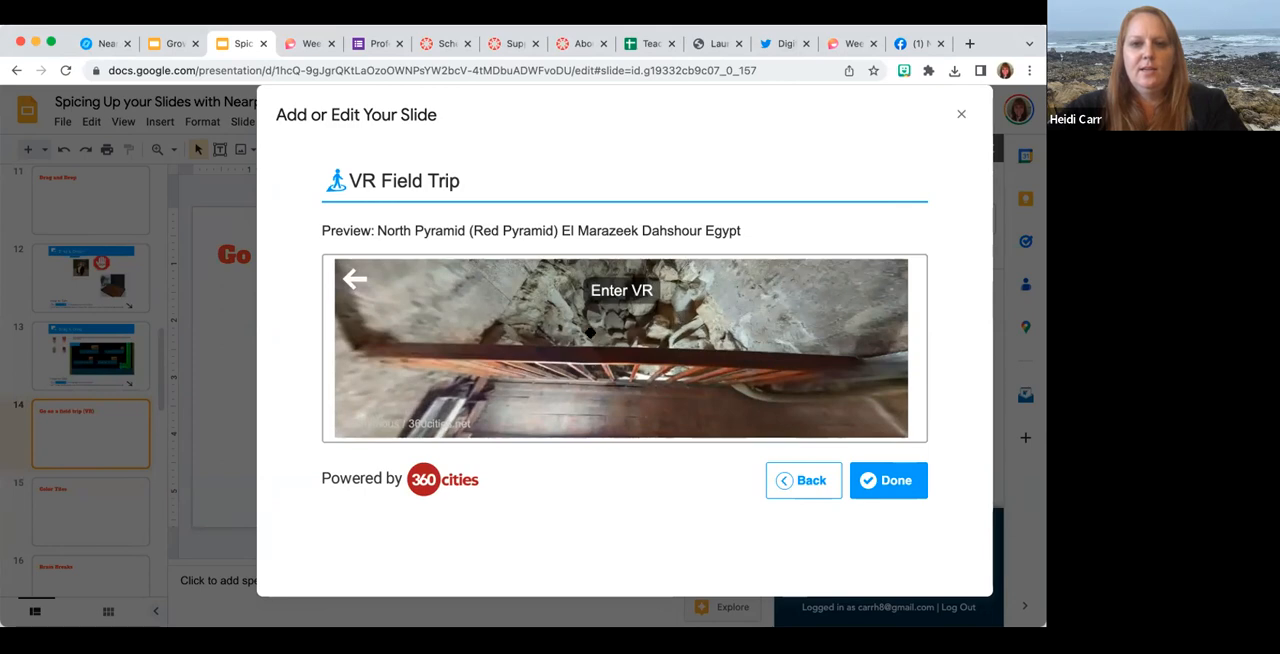
{"action": "left_click_drag", "start_coordinate": [514, 384], "coordinate": [757, 378]}
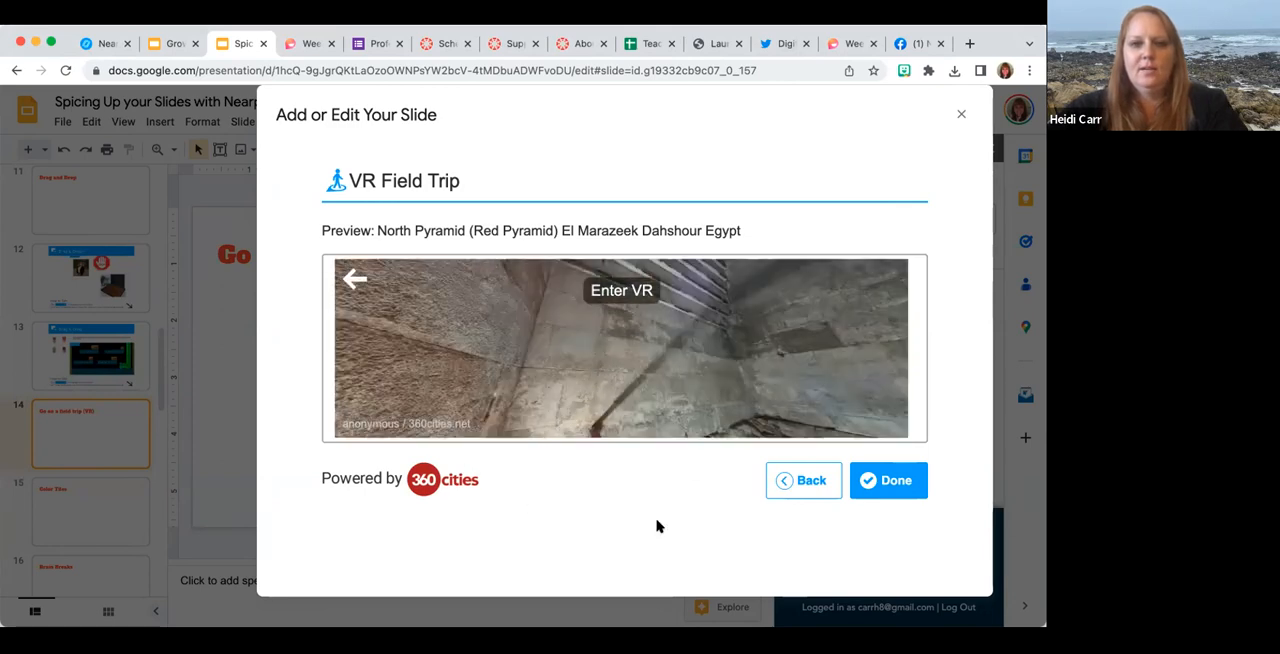
{"action": "left_click_drag", "start_coordinate": [657, 526], "coordinate": [627, 531]}
{"action": "left_click_drag", "start_coordinate": [478, 375], "coordinate": [488, 535]}
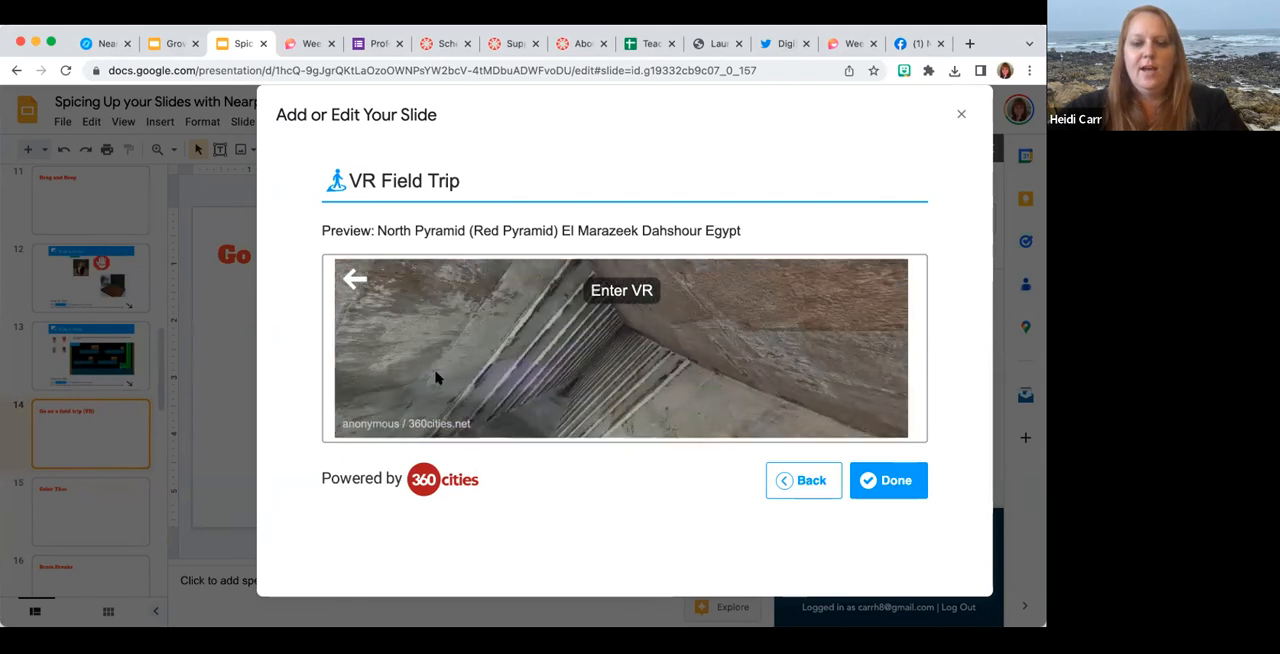
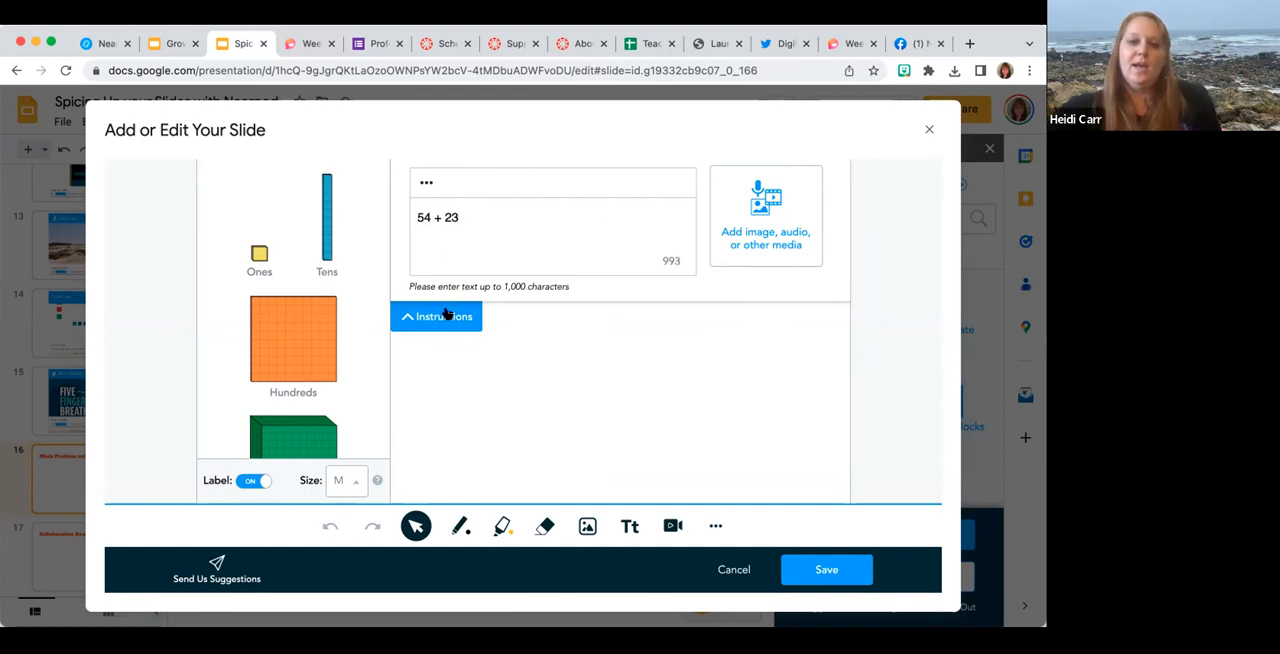
Place two hundreds blocks, one tens rod and one ones cube on the "54 + 23" Base Ten Blocks canvas and save the activity.
{"action": "scroll", "coordinate": [445, 313], "scroll_direction": "down", "scroll_amount": 1}
{"action": "left_click_drag", "start_coordinate": [319, 313], "coordinate": [263, 337]}
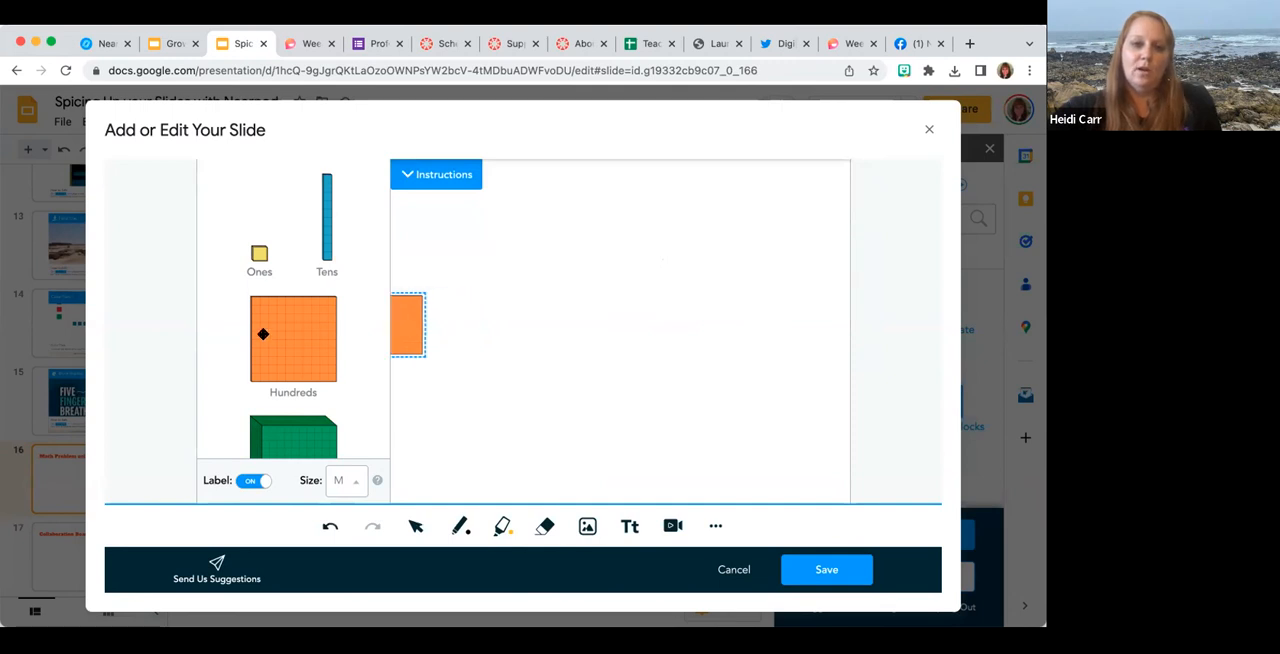
{"action": "left_click_drag", "start_coordinate": [410, 323], "coordinate": [449, 237]}
{"action": "left_click_drag", "start_coordinate": [324, 240], "coordinate": [504, 241]}
{"action": "left_click_drag", "start_coordinate": [258, 257], "coordinate": [539, 247]}
{"action": "left_click_drag", "start_coordinate": [313, 359], "coordinate": [440, 270]}
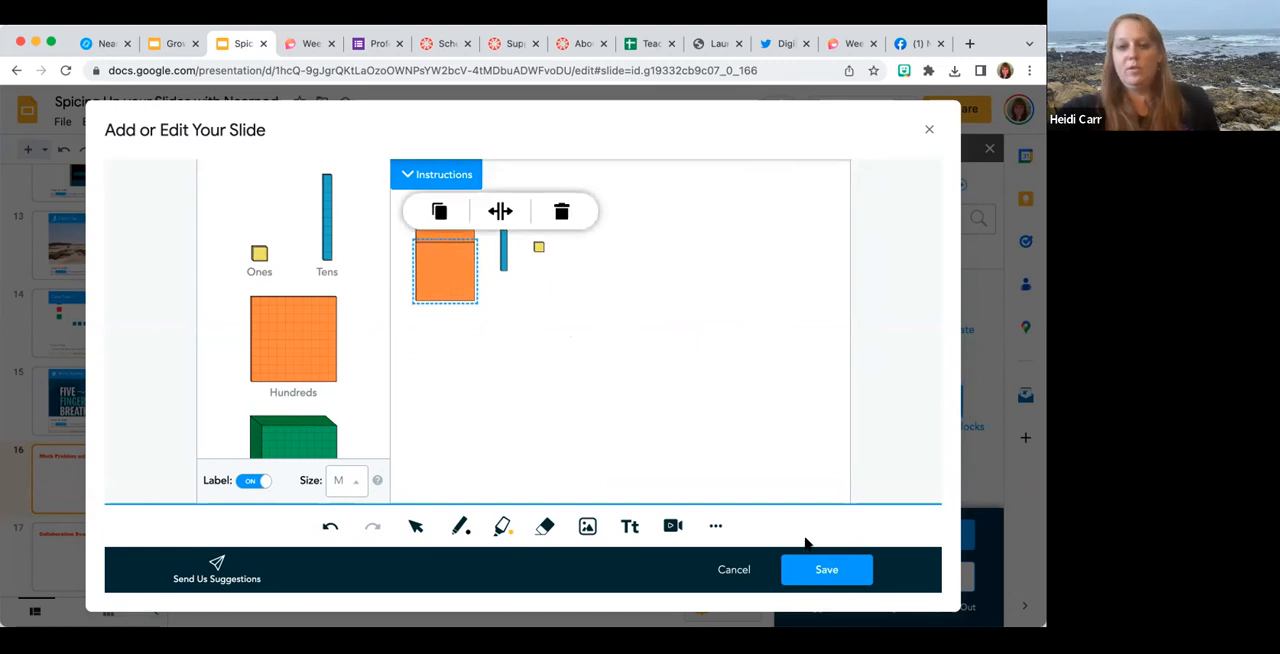
{"action": "left_click", "coordinate": [817, 570]}
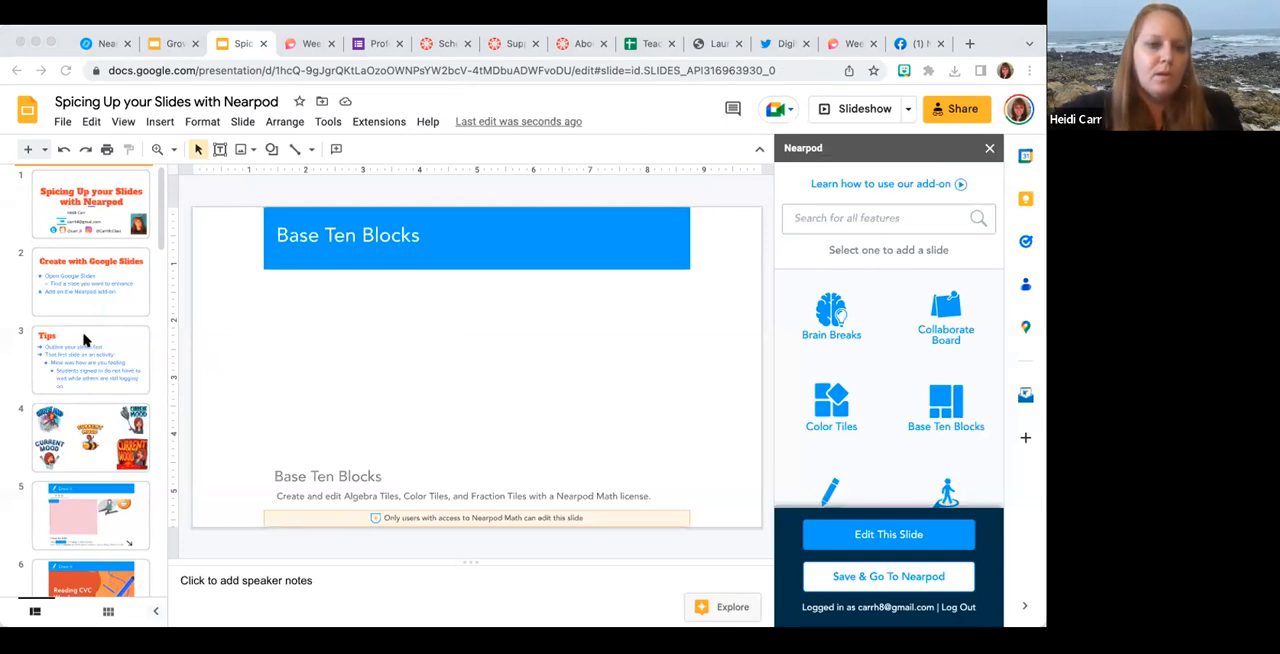
Delete the "Math Problem using Base Ten Blocks" title slide from the deck.
{"action": "scroll", "coordinate": [60, 400], "scroll_direction": "down", "scroll_amount": 8}
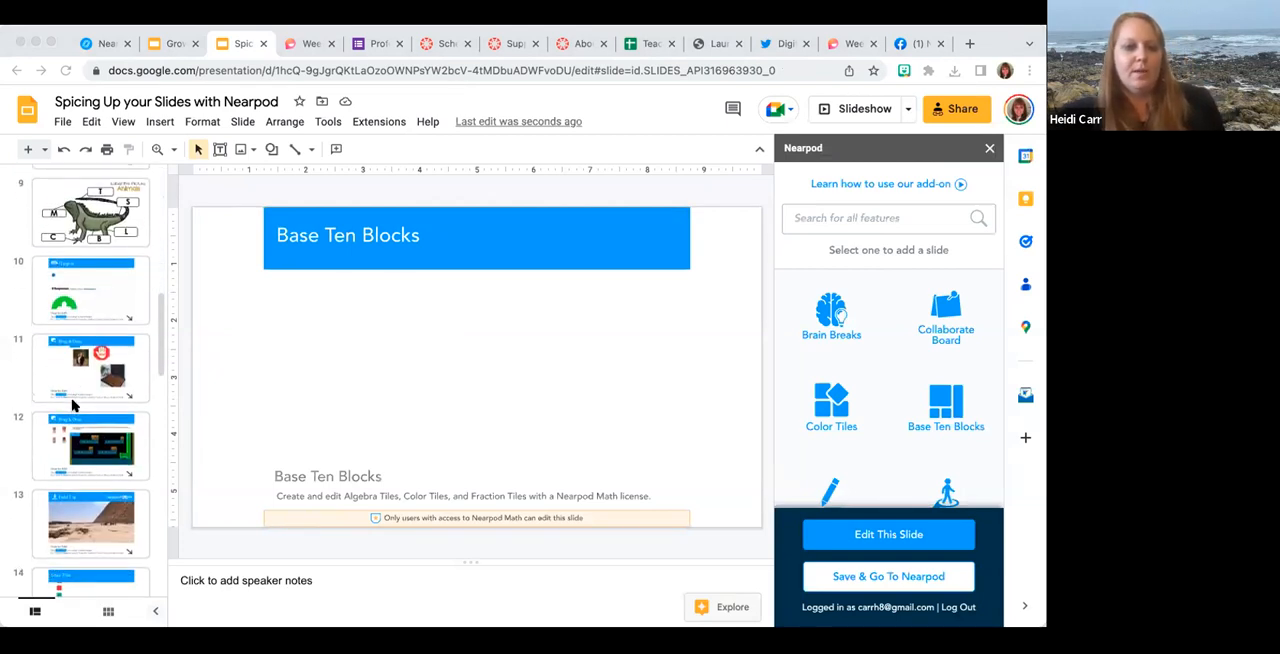
{"action": "scroll", "coordinate": [72, 405], "scroll_direction": "down", "scroll_amount": 3}
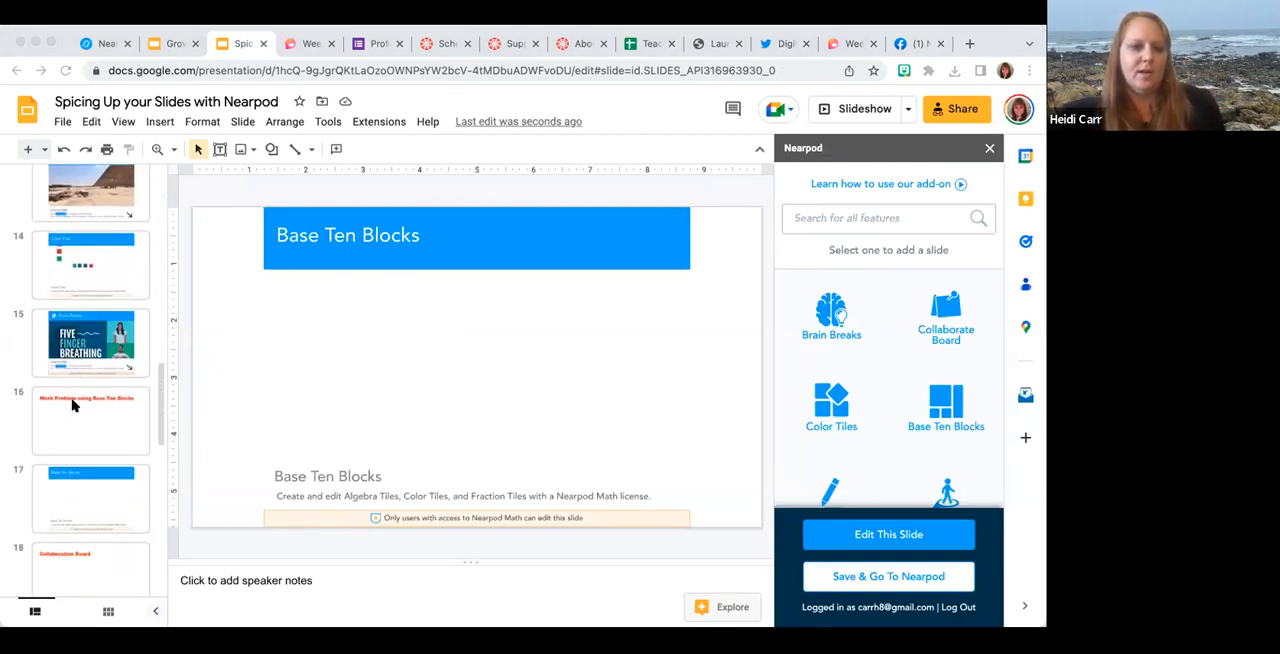
{"action": "left_click", "coordinate": [68, 406]}
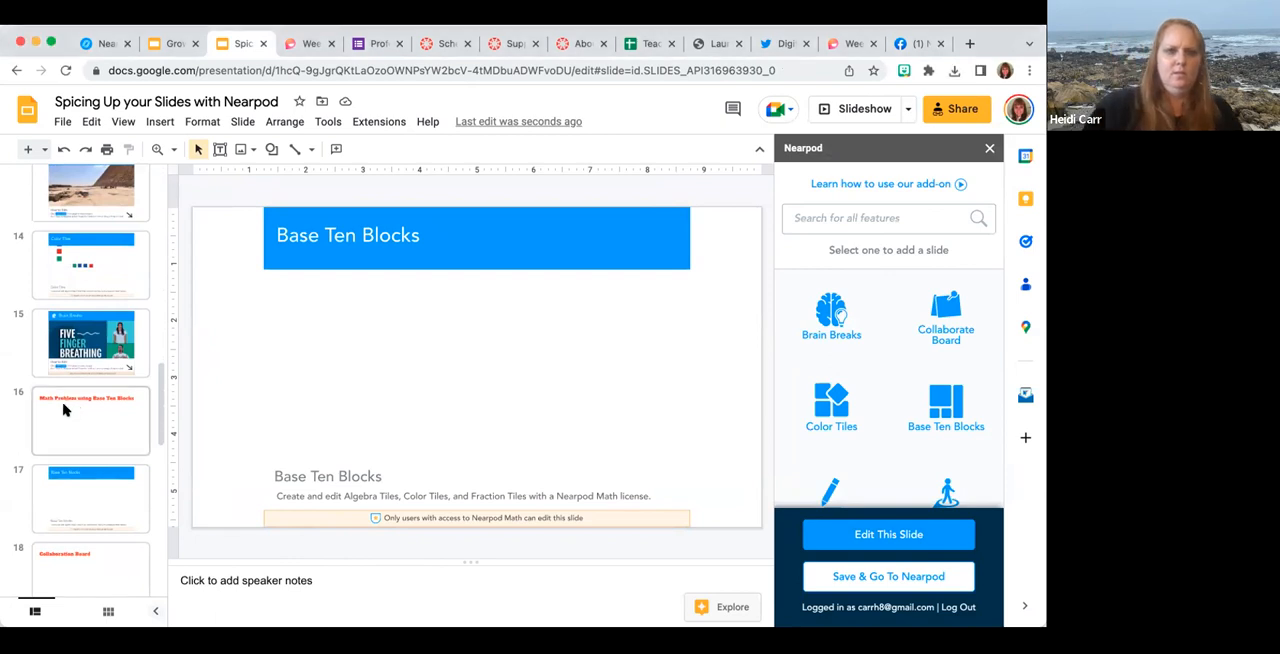
{"action": "key", "text": "Delete"}
Go to the "Collaboration Board" slide and highlight the "5 senses" line in its speaker notes.
{"action": "scroll", "coordinate": [66, 441], "scroll_direction": "down", "scroll_amount": 2}
{"action": "left_click", "coordinate": [66, 441]}
{"action": "key", "text": "Down"}
{"action": "key", "text": "Up"}
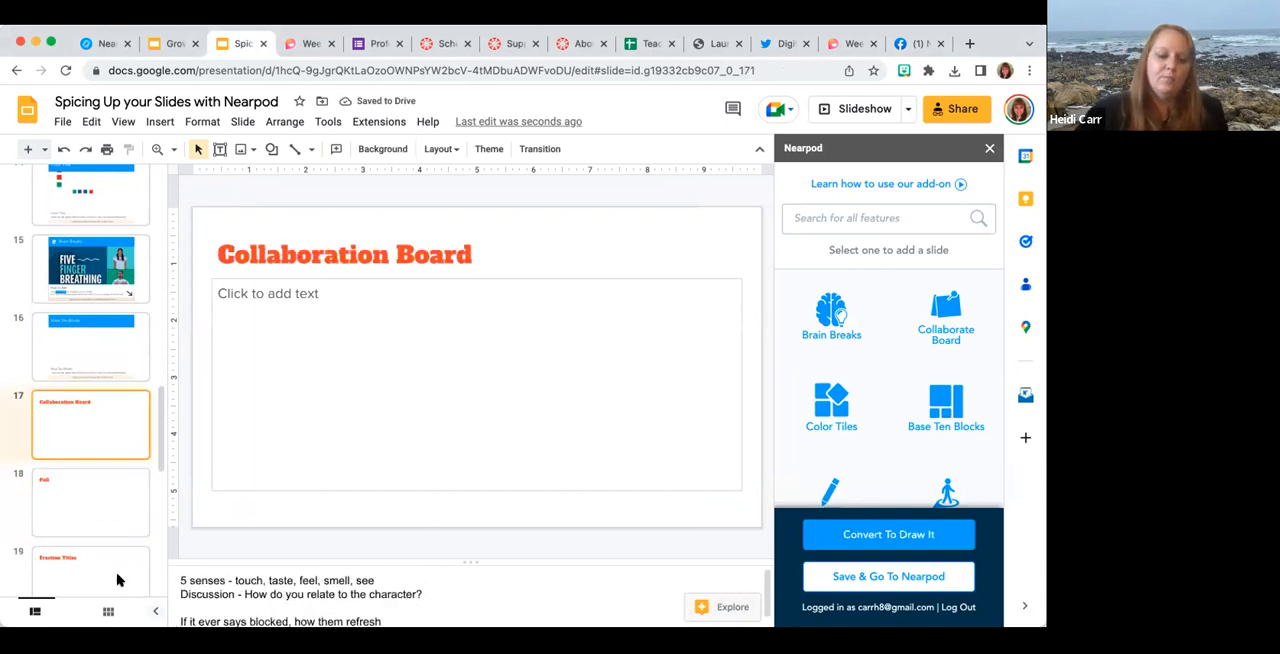
{"action": "left_click", "coordinate": [176, 638]}
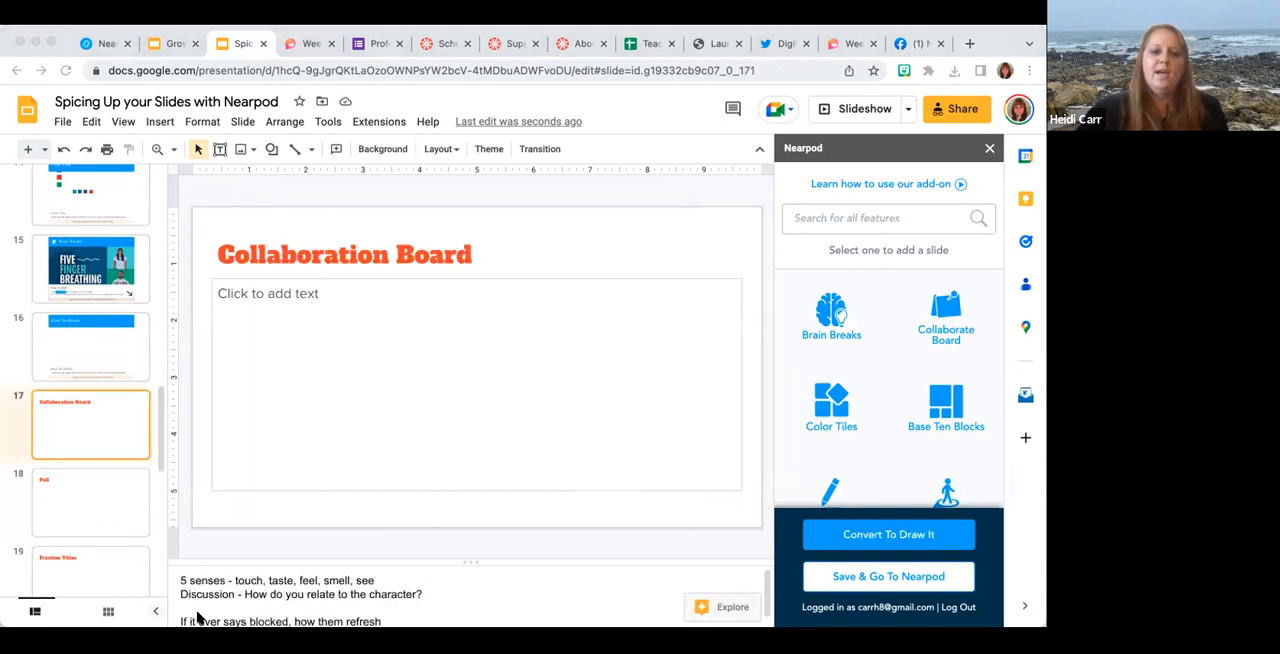
{"action": "left_click", "coordinate": [180, 578]}
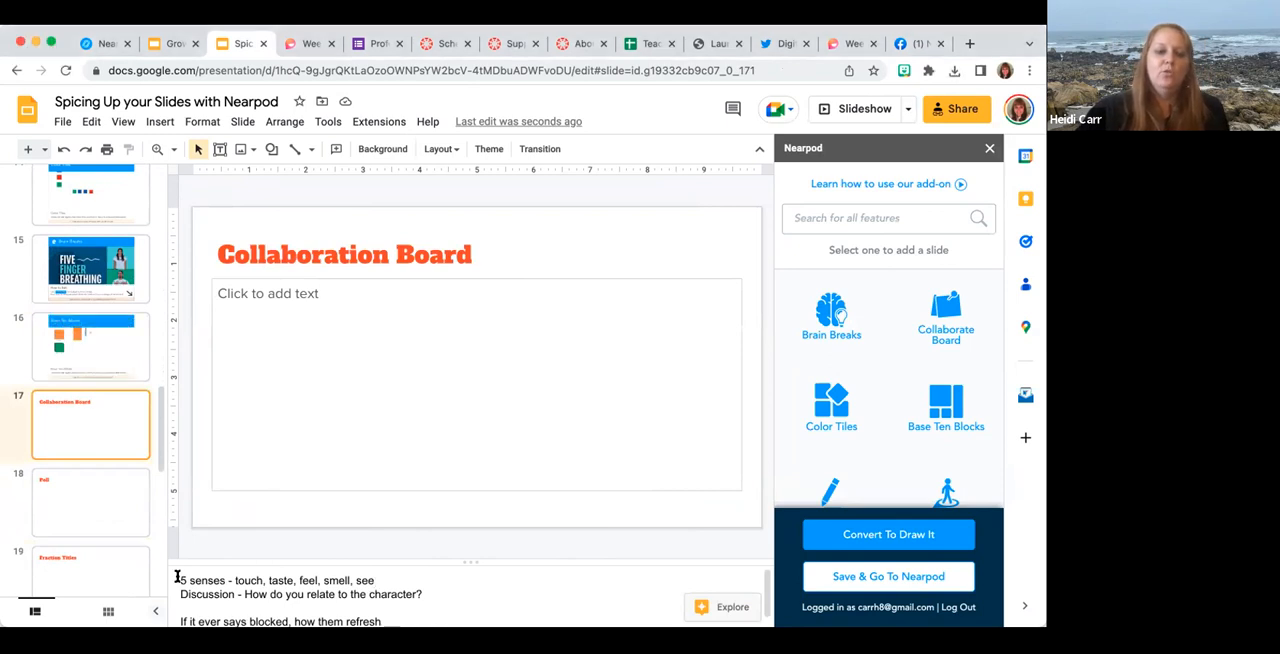
{"action": "triple_click", "coordinate": [177, 578]}
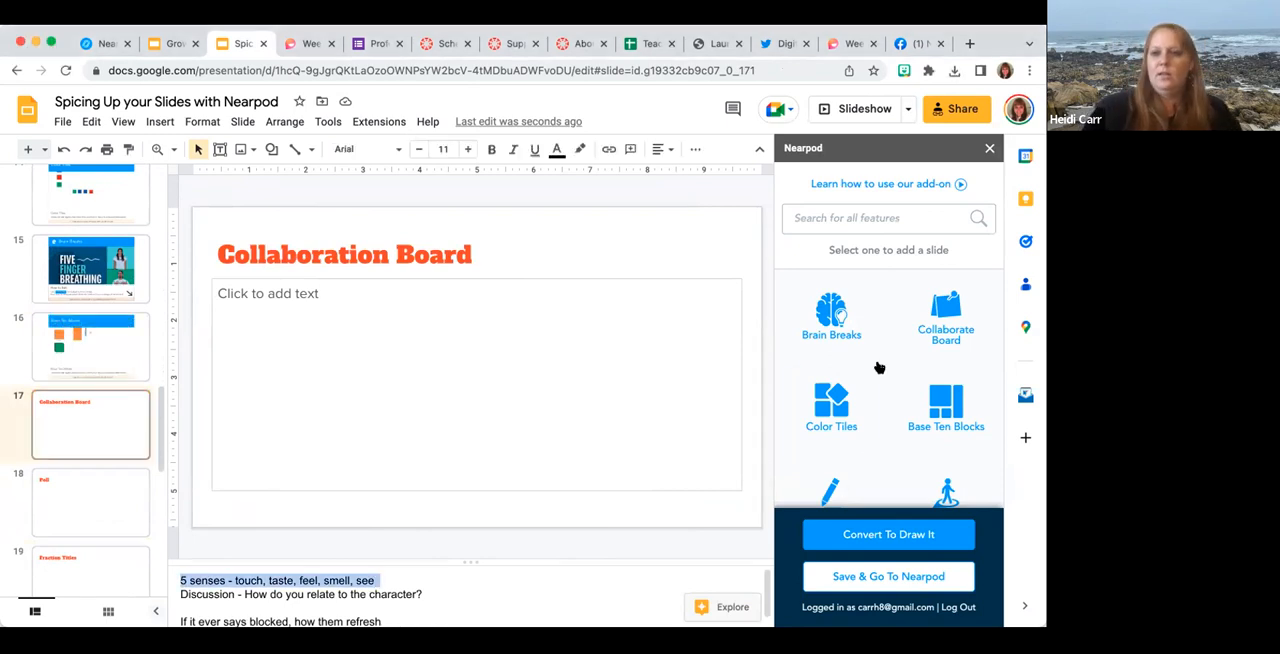
Start a Collaborate Board activity with the Space 2 theme and enter "Senses" as its topic.
{"action": "left_click", "coordinate": [938, 312]}
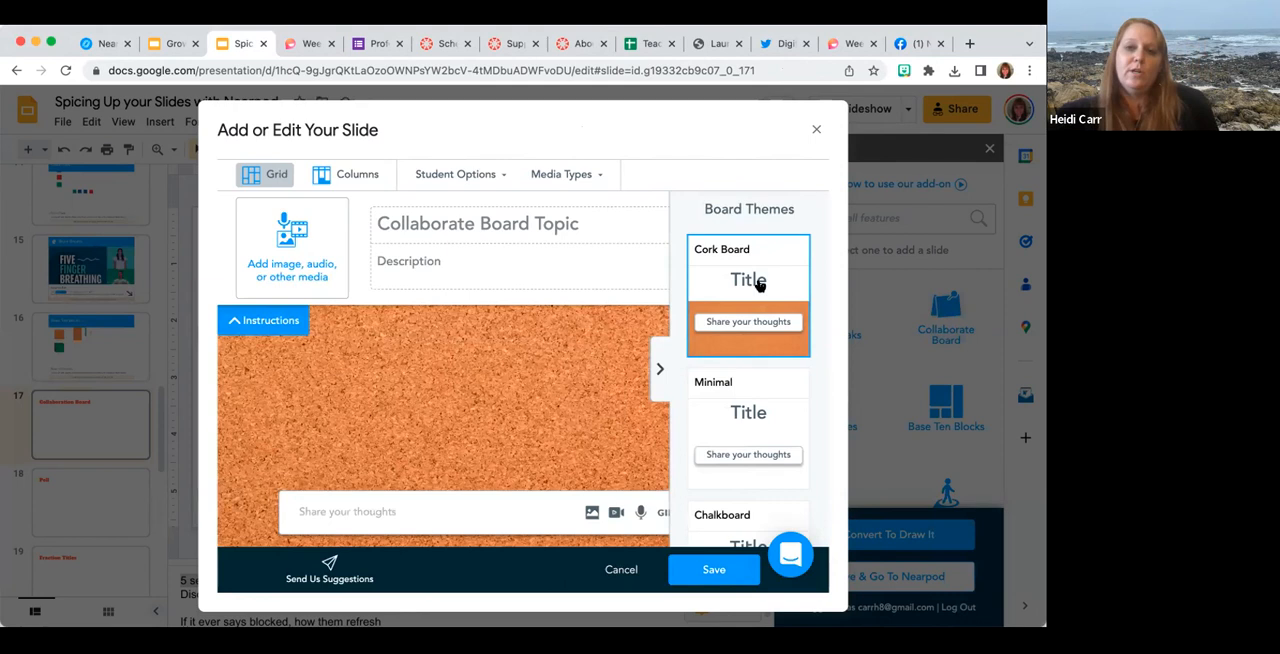
{"action": "scroll", "coordinate": [741, 356], "scroll_direction": "down", "scroll_amount": 5}
{"action": "scroll", "coordinate": [743, 355], "scroll_direction": "down", "scroll_amount": 5}
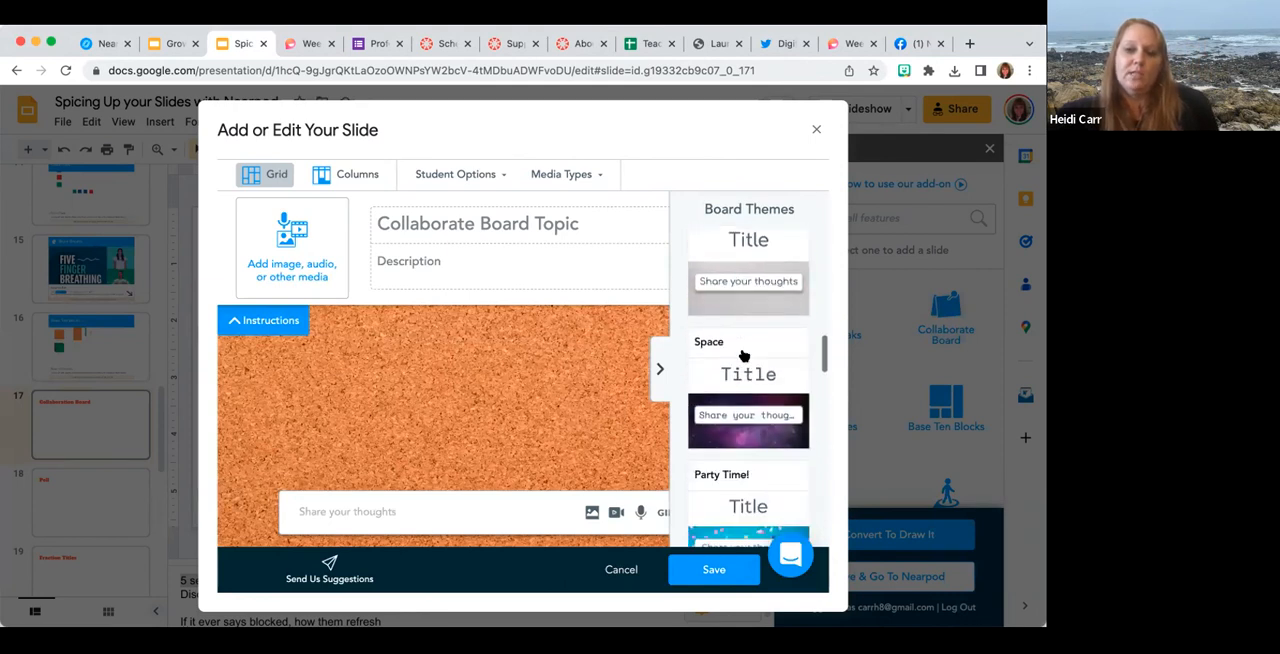
{"action": "scroll", "coordinate": [743, 355], "scroll_direction": "down", "scroll_amount": 3}
{"action": "left_click", "coordinate": [743, 355]}
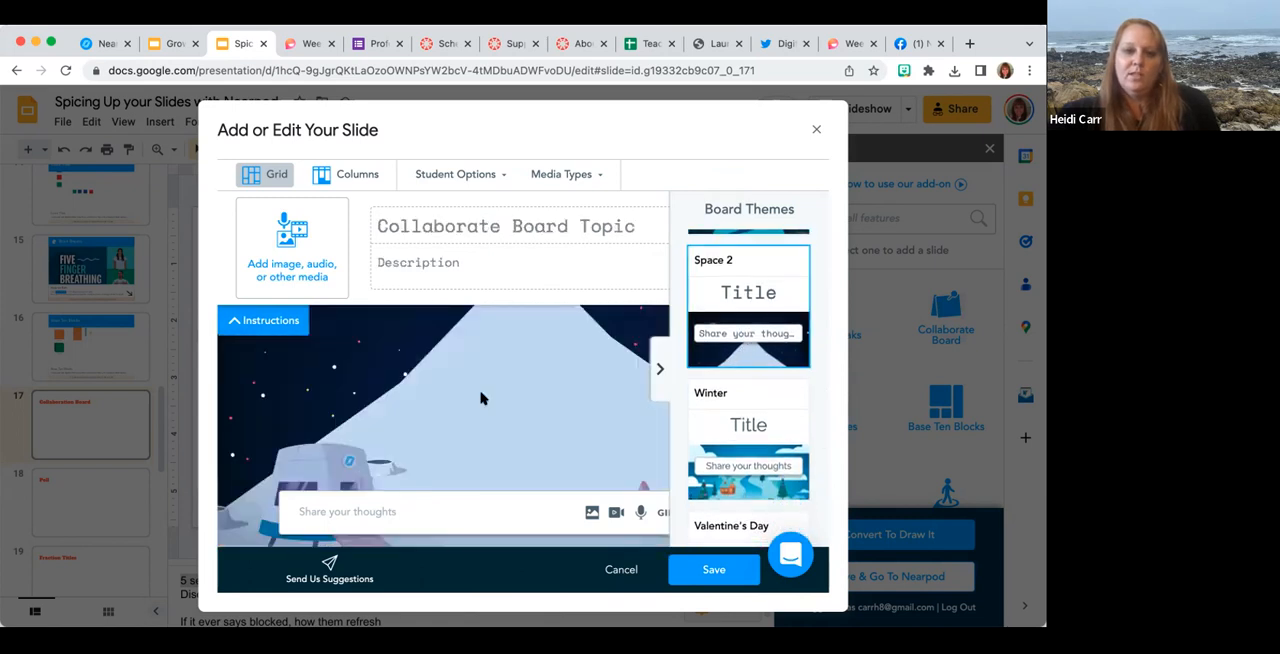
{"action": "left_click", "coordinate": [430, 226]}
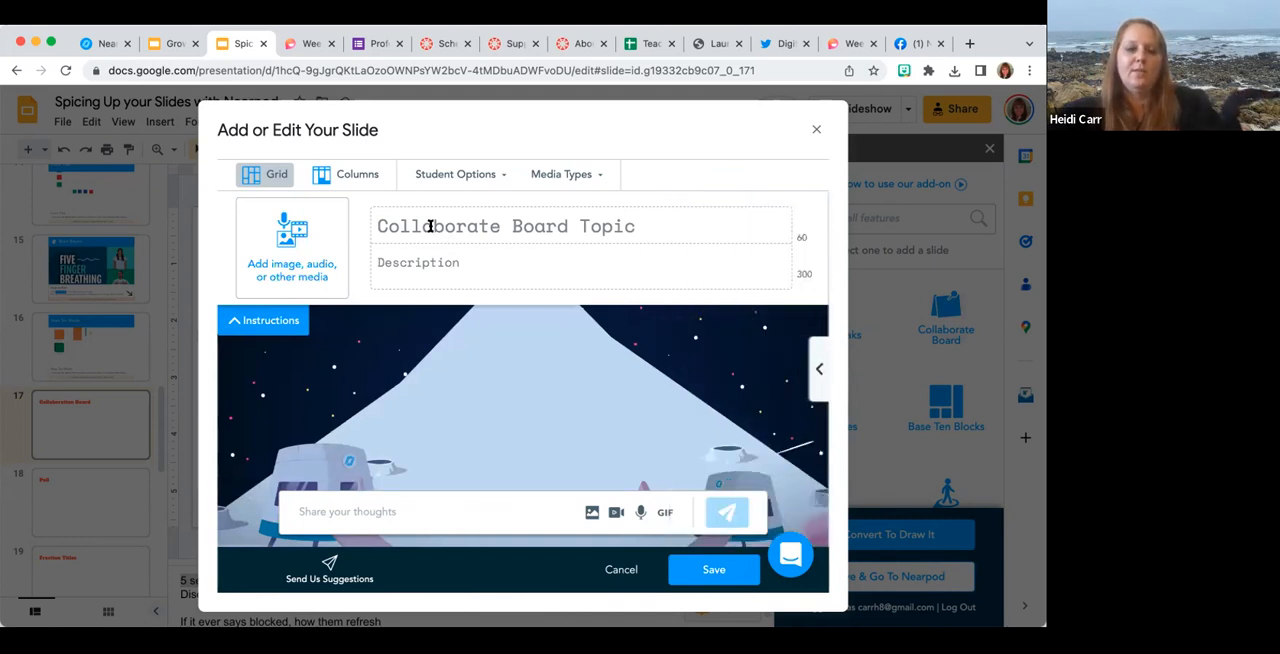
{"action": "type", "text": "Senses"}
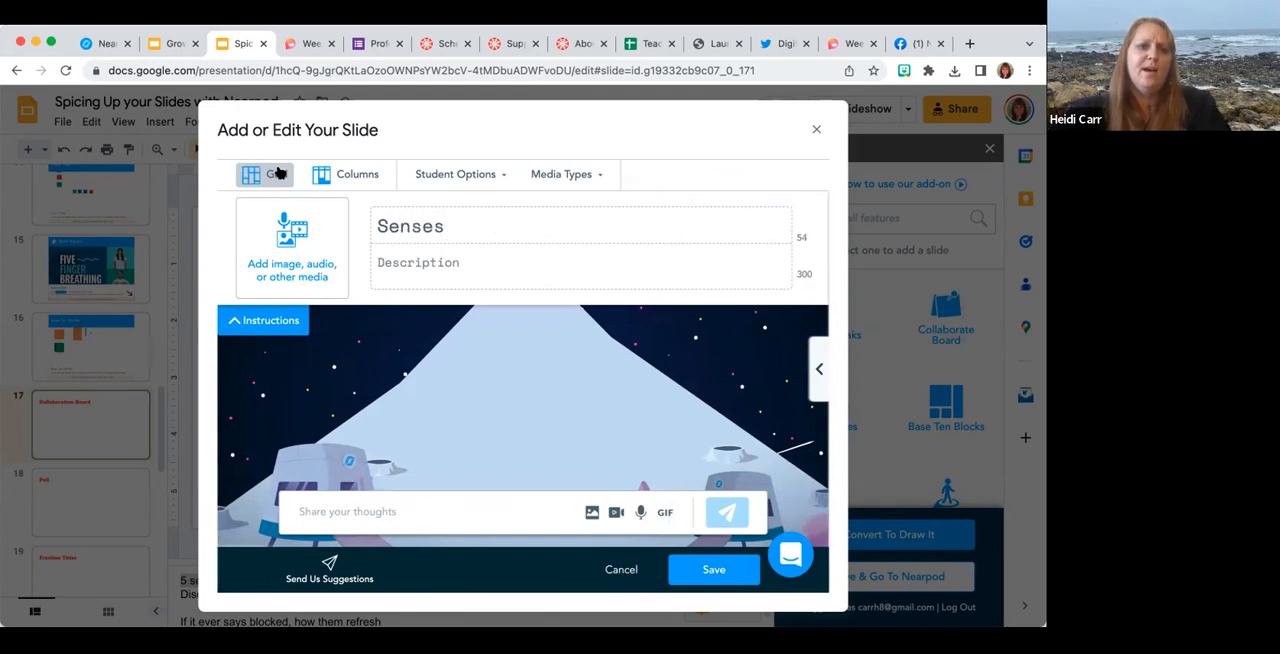
Switch the board to the Columns layout and set up three columns named "See", "Touch" and "Smell".
{"action": "left_click", "coordinate": [347, 175]}
{"action": "triple_click", "coordinate": [346, 364]}
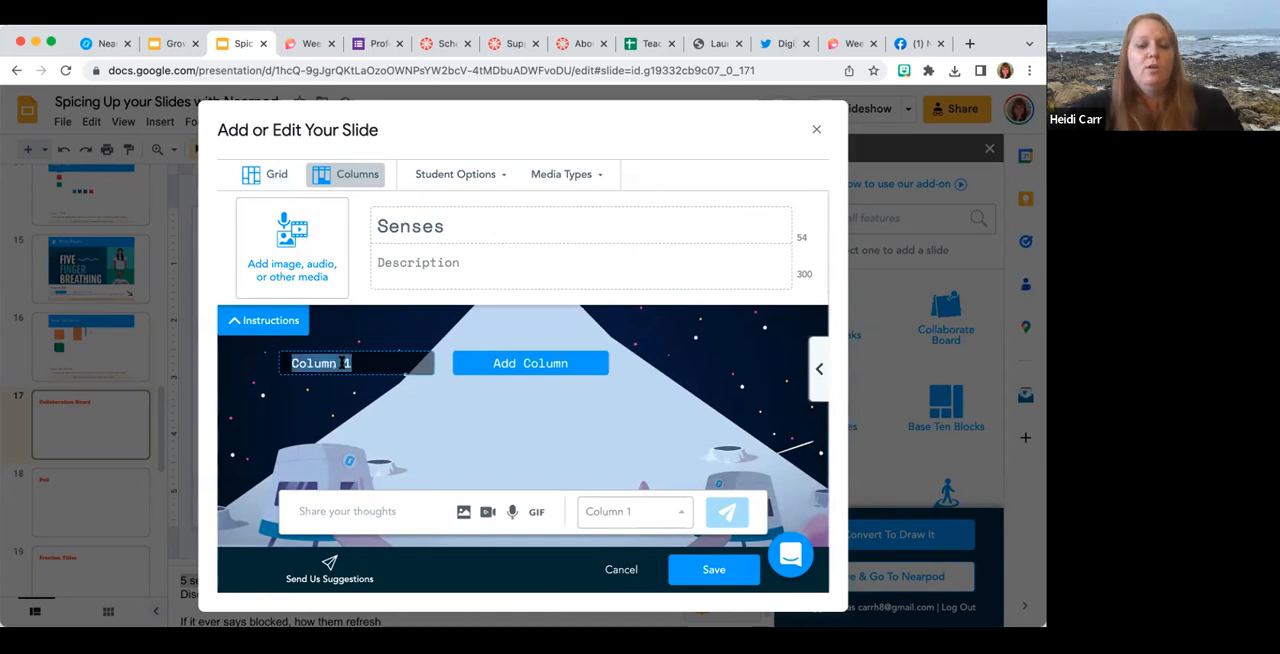
{"action": "type", "text": "See"}
{"action": "left_click", "coordinate": [500, 364]}
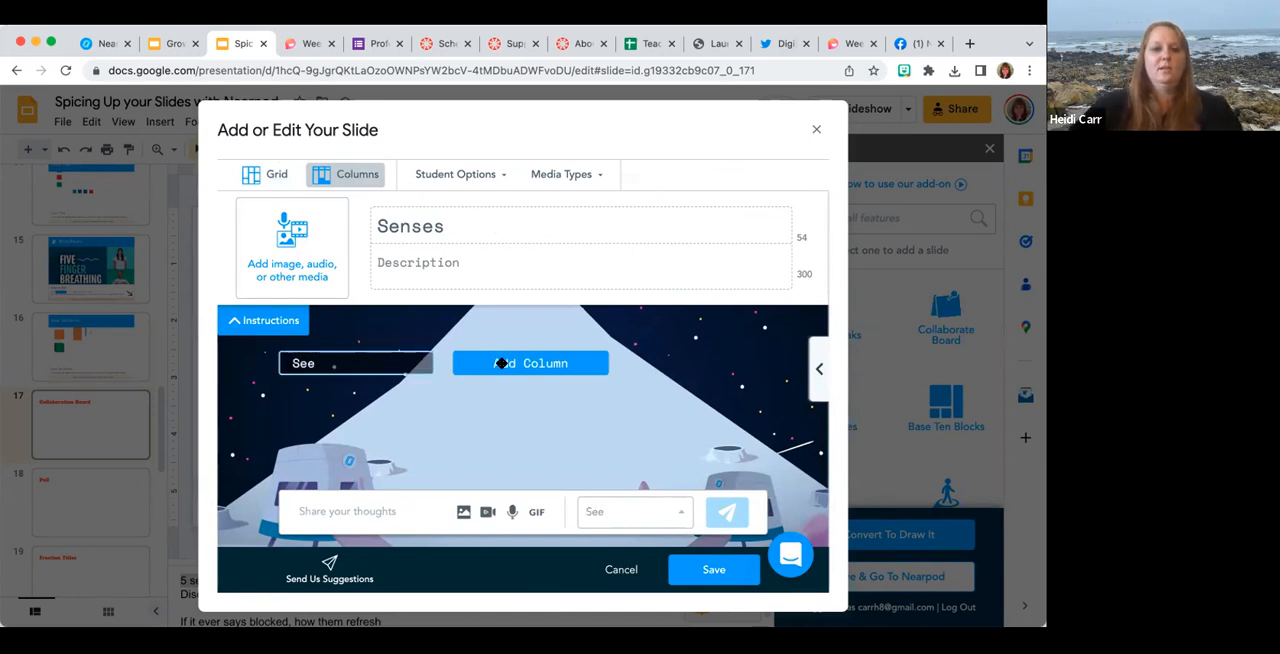
{"action": "triple_click", "coordinate": [500, 364]}
{"action": "type", "text": "Touch"}
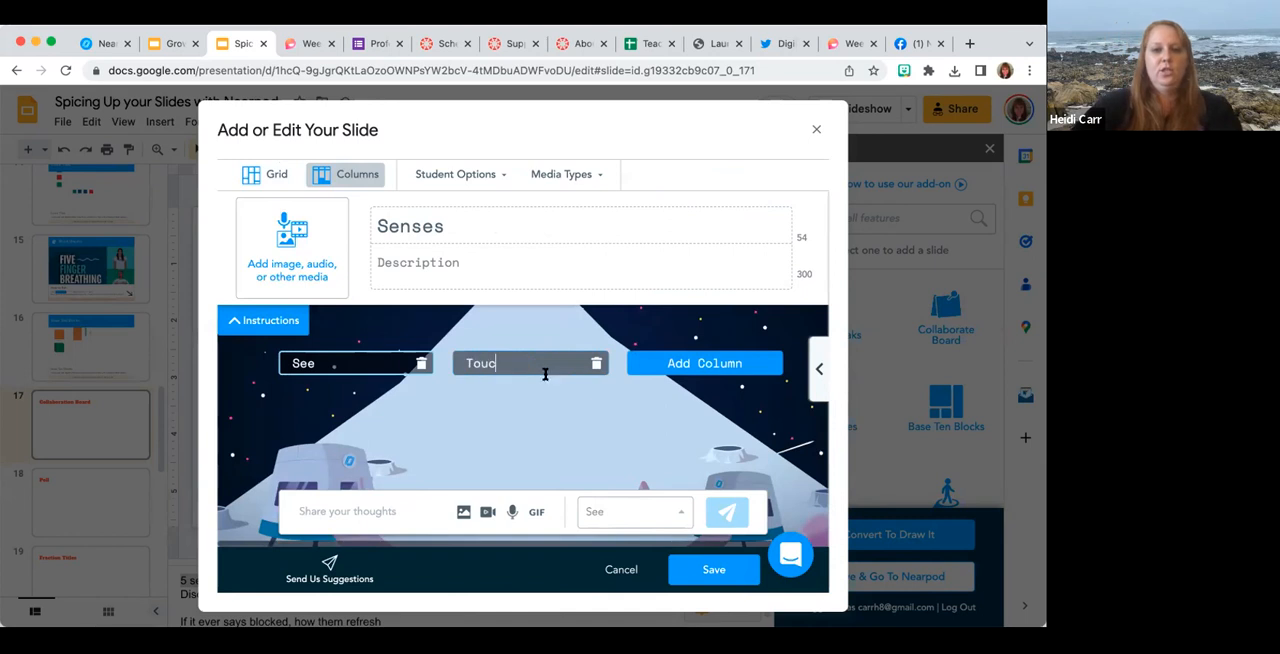
{"action": "left_click", "coordinate": [687, 366]}
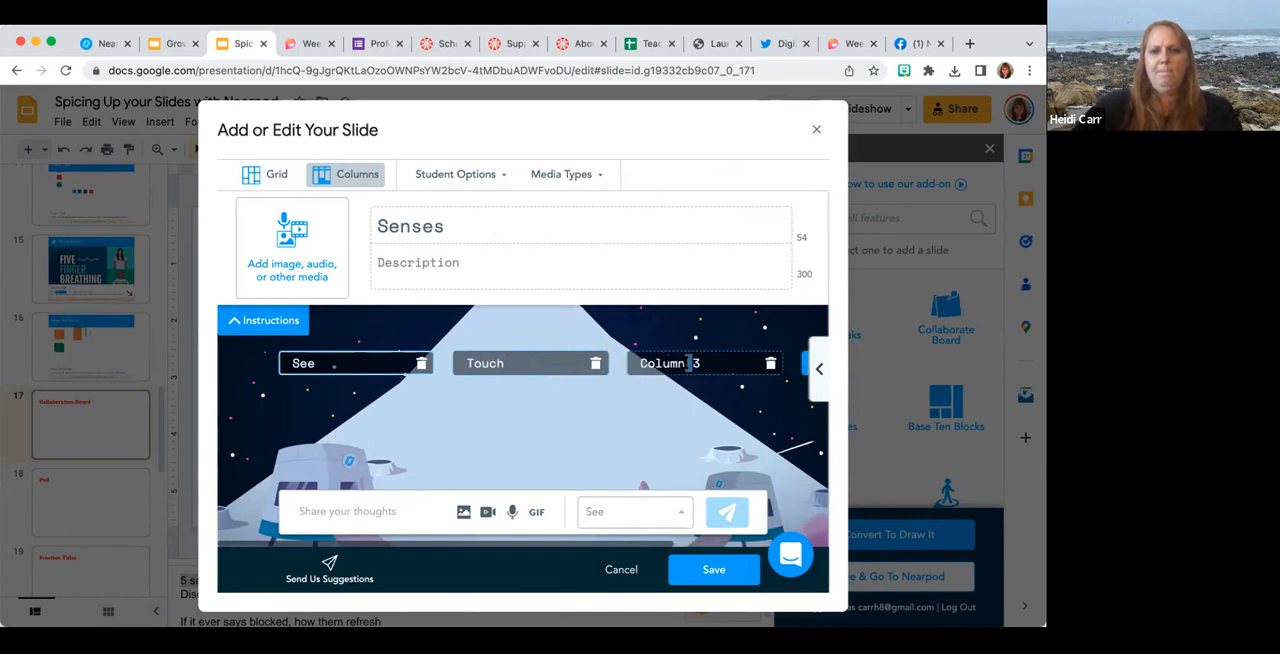
{"action": "triple_click", "coordinate": [686, 364]}
{"action": "type", "text": "Smell"}
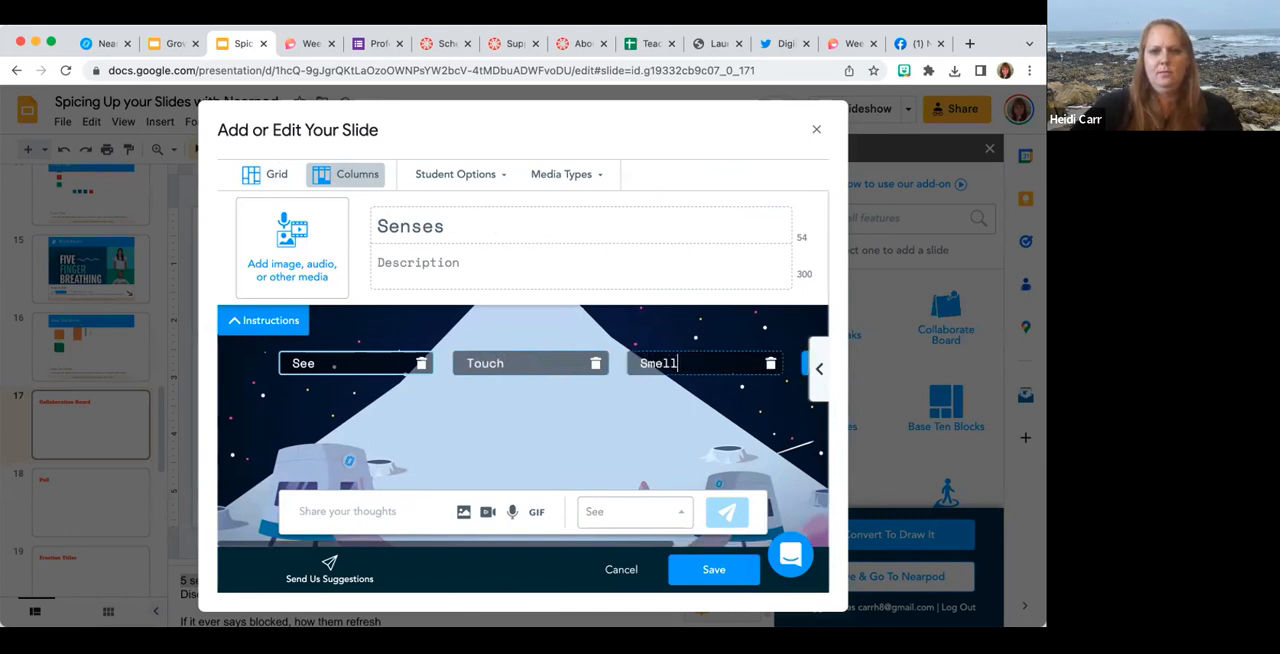
Add two more columns to the Senses board, named "Hear" and "Taste".
{"action": "scroll", "coordinate": [686, 364], "scroll_direction": "right", "scroll_amount": 2}
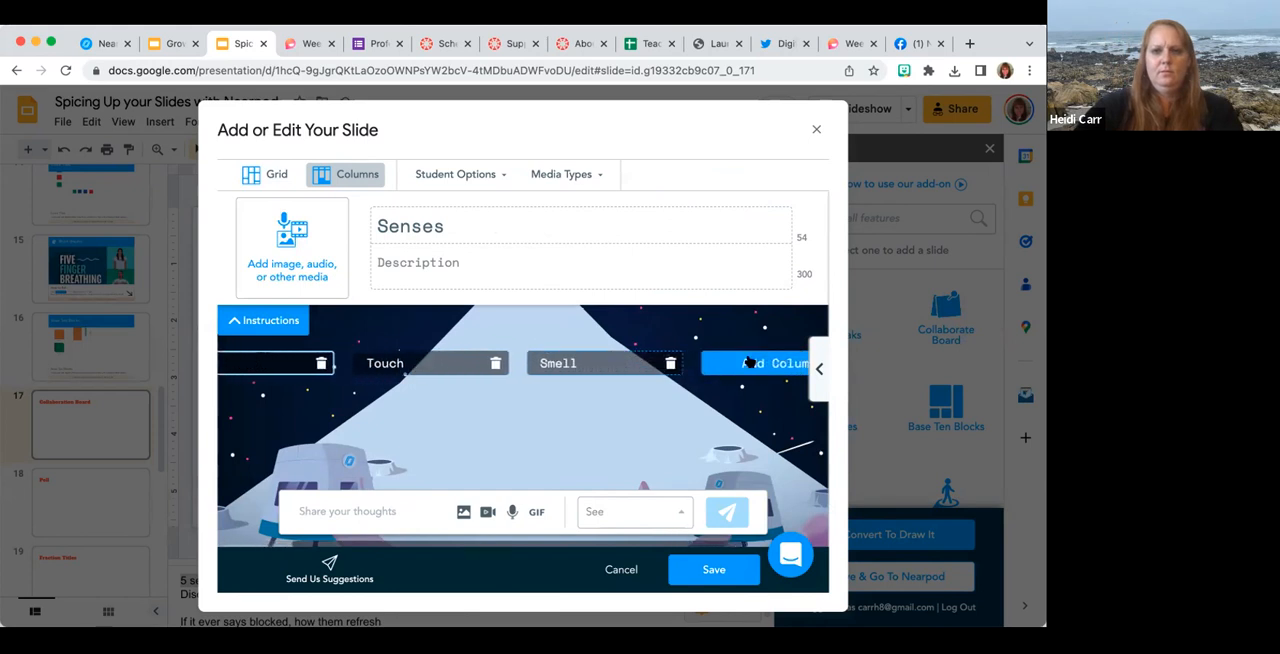
{"action": "left_click", "coordinate": [749, 358]}
{"action": "triple_click", "coordinate": [745, 363]}
{"action": "type", "text": "Hear"}
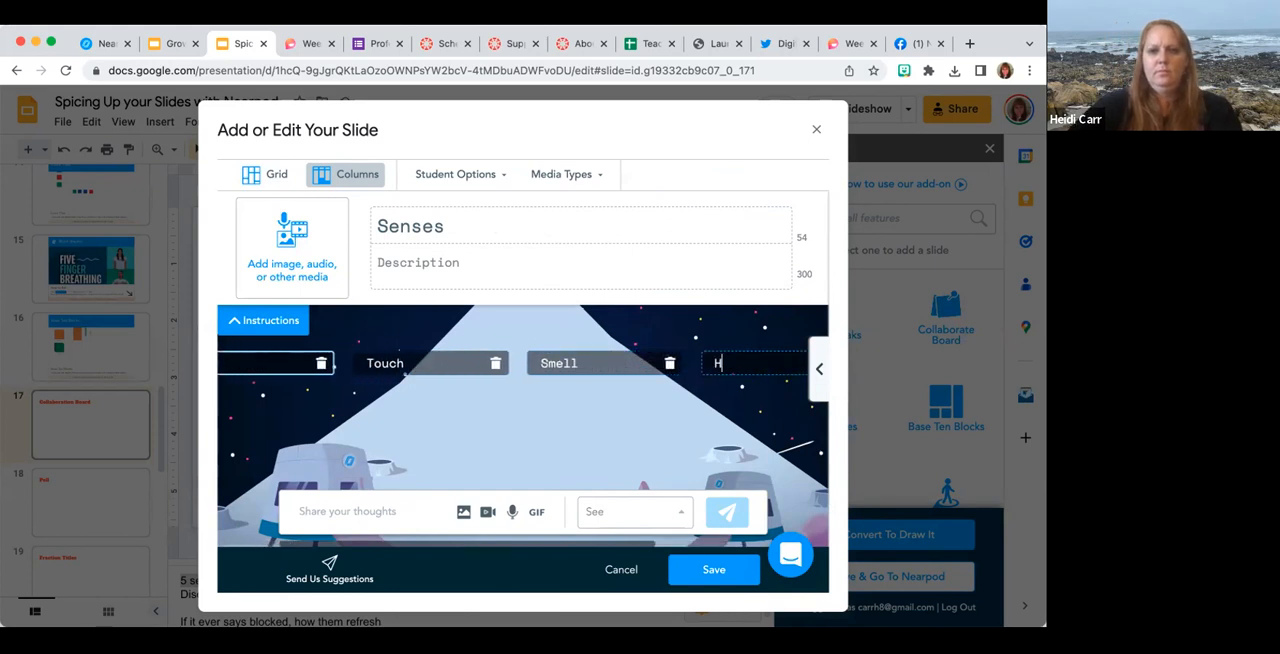
{"action": "scroll", "coordinate": [625, 368], "scroll_direction": "left", "scroll_amount": 2}
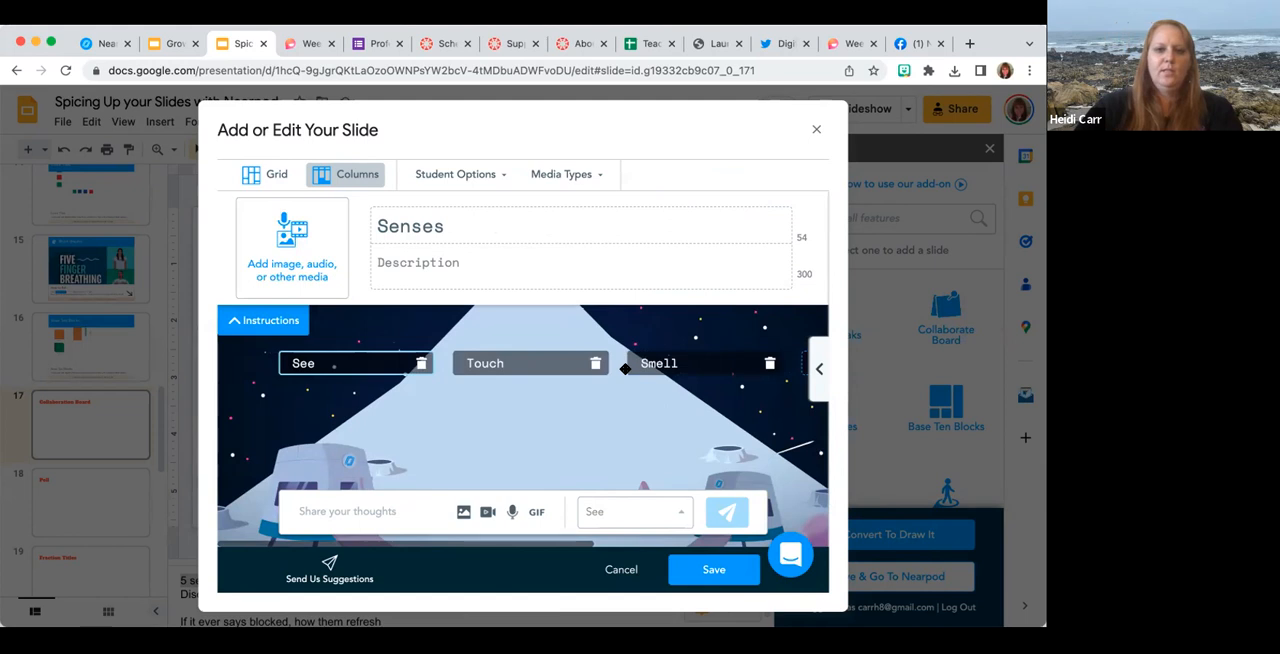
{"action": "scroll", "coordinate": [625, 368], "scroll_direction": "right", "scroll_amount": 4}
{"action": "scroll", "coordinate": [625, 368], "scroll_direction": "left", "scroll_amount": 4}
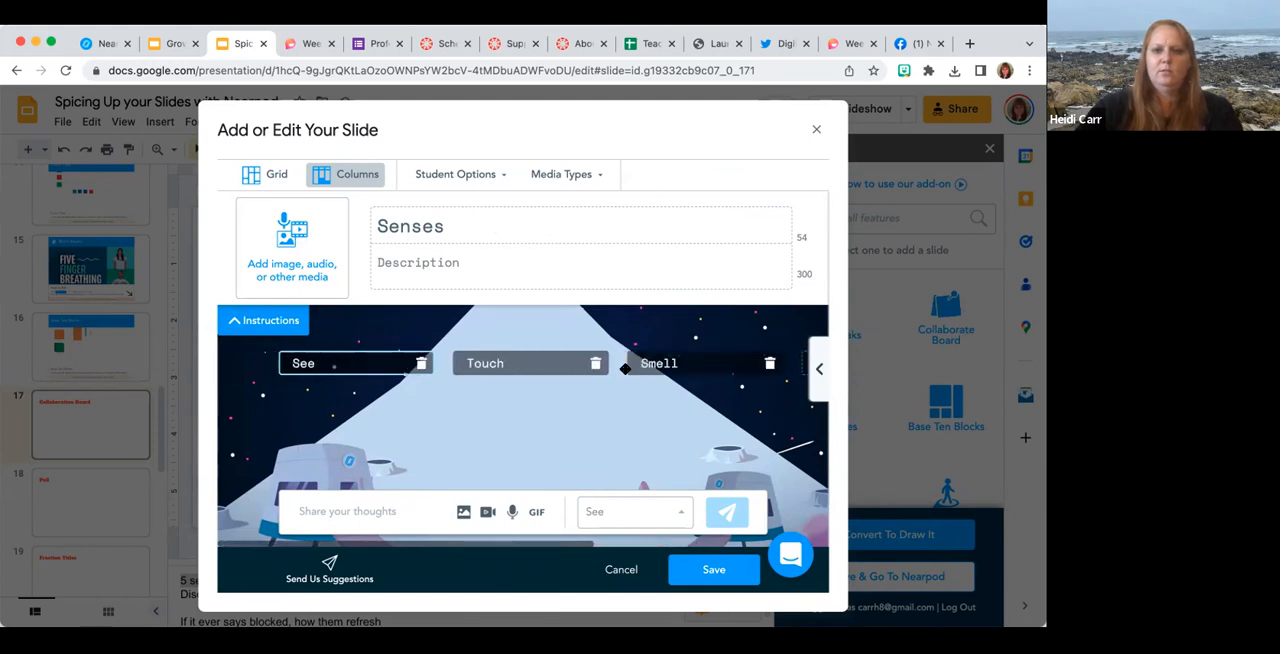
{"action": "scroll", "coordinate": [625, 368], "scroll_direction": "right", "scroll_amount": 5}
{"action": "left_click", "coordinate": [643, 363]}
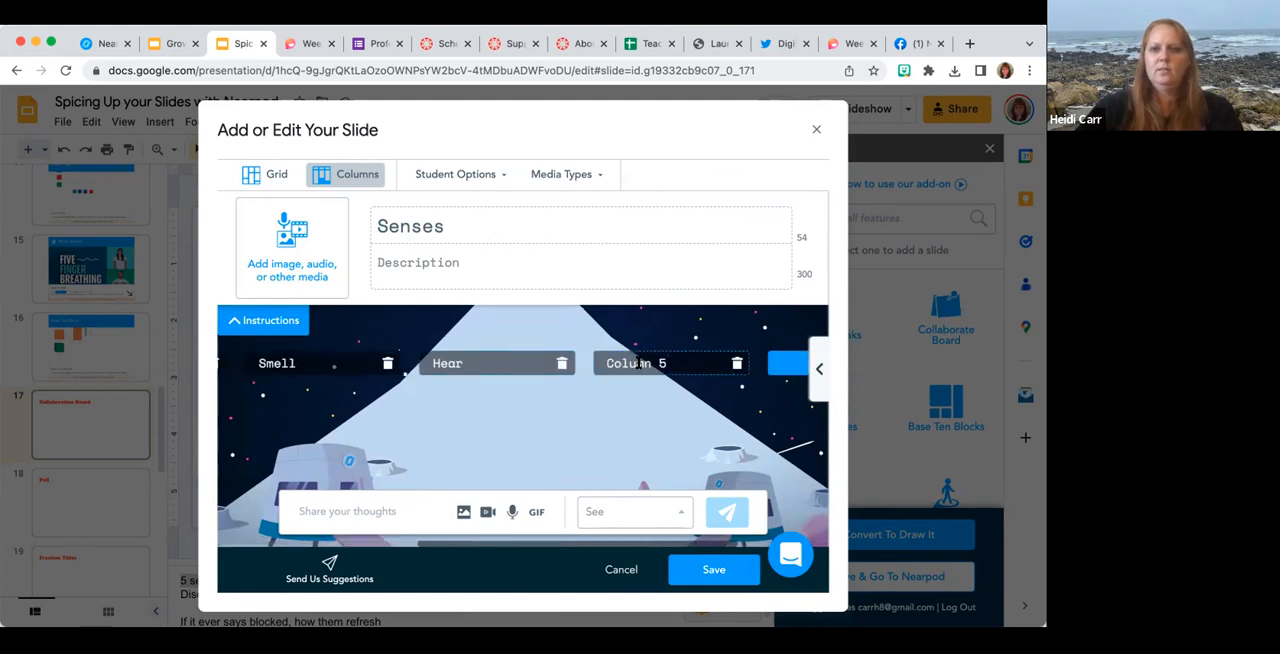
{"action": "triple_click", "coordinate": [637, 363]}
{"action": "type", "text": "Taste"}
{"action": "scroll", "coordinate": [563, 391], "scroll_direction": "left", "scroll_amount": 5}
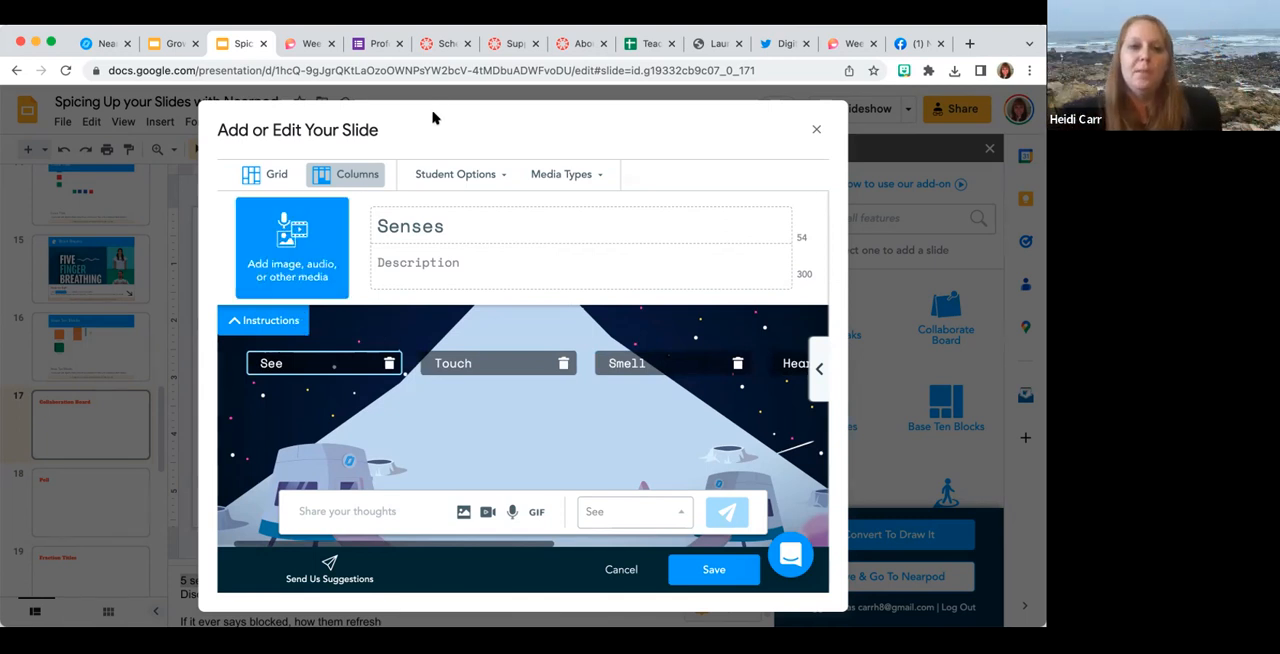
Enable student response editing, student post approval and student comment approval for the Senses board, and save it.
{"action": "left_click", "coordinate": [452, 177]}
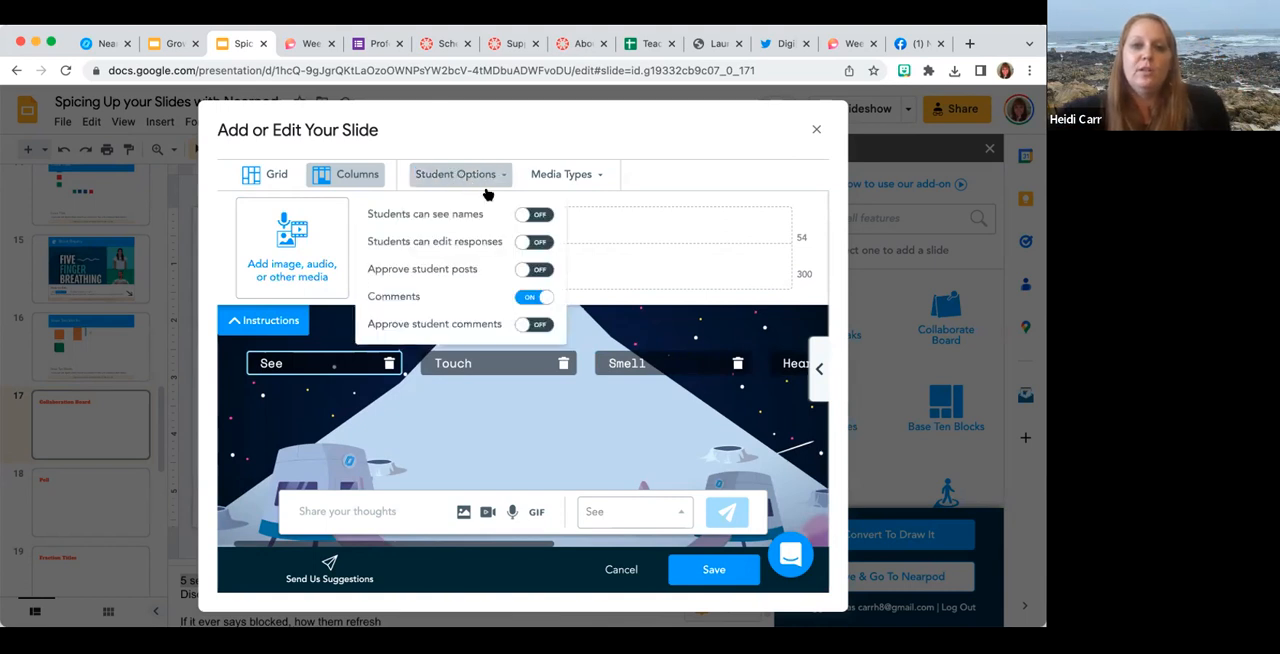
{"action": "left_click", "coordinate": [527, 241]}
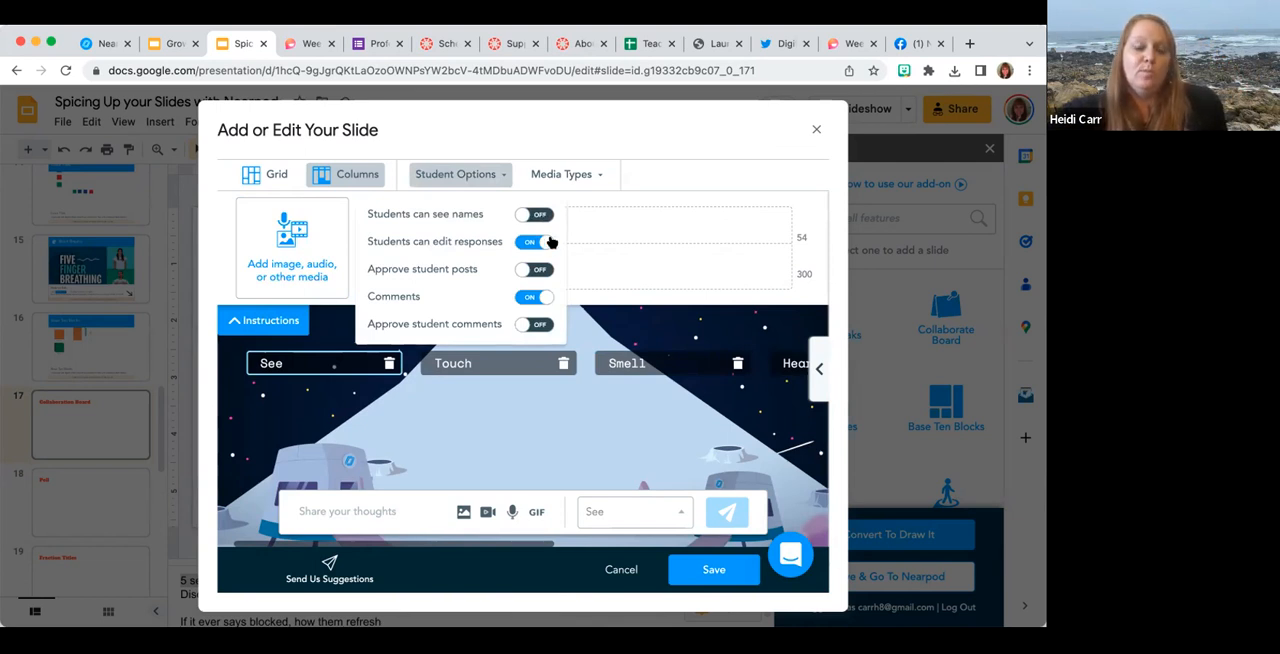
{"action": "left_click", "coordinate": [520, 270]}
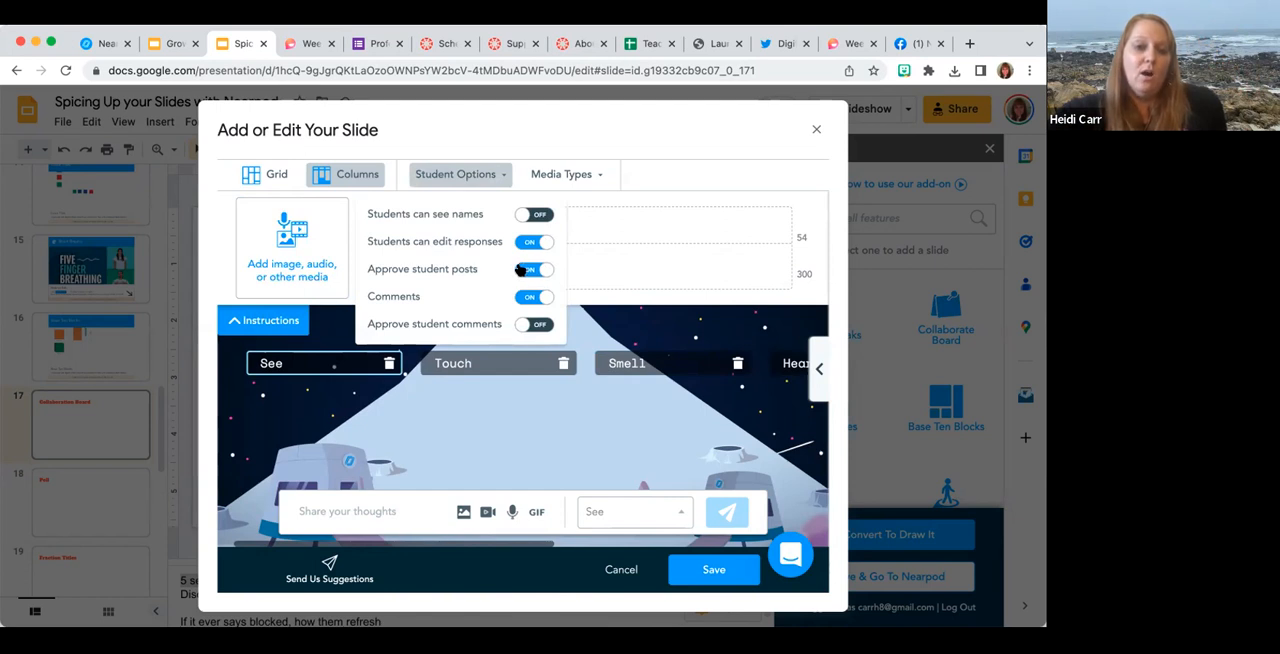
{"action": "left_click", "coordinate": [518, 326]}
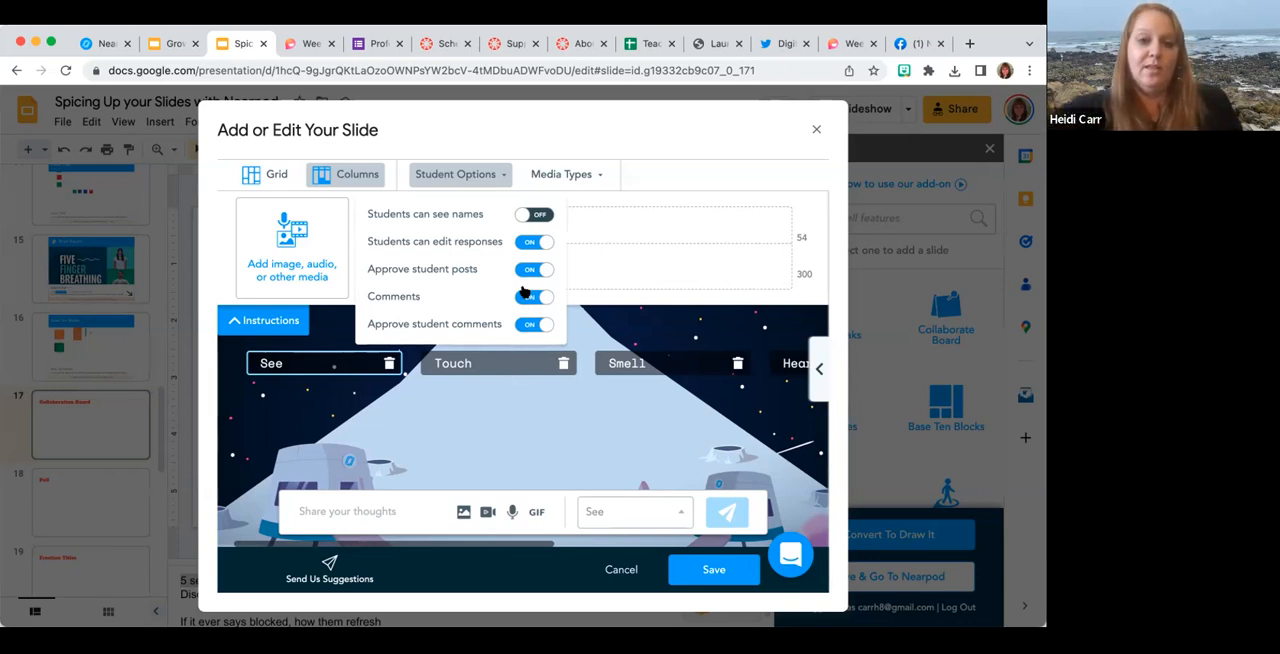
{"action": "left_click", "coordinate": [713, 569]}
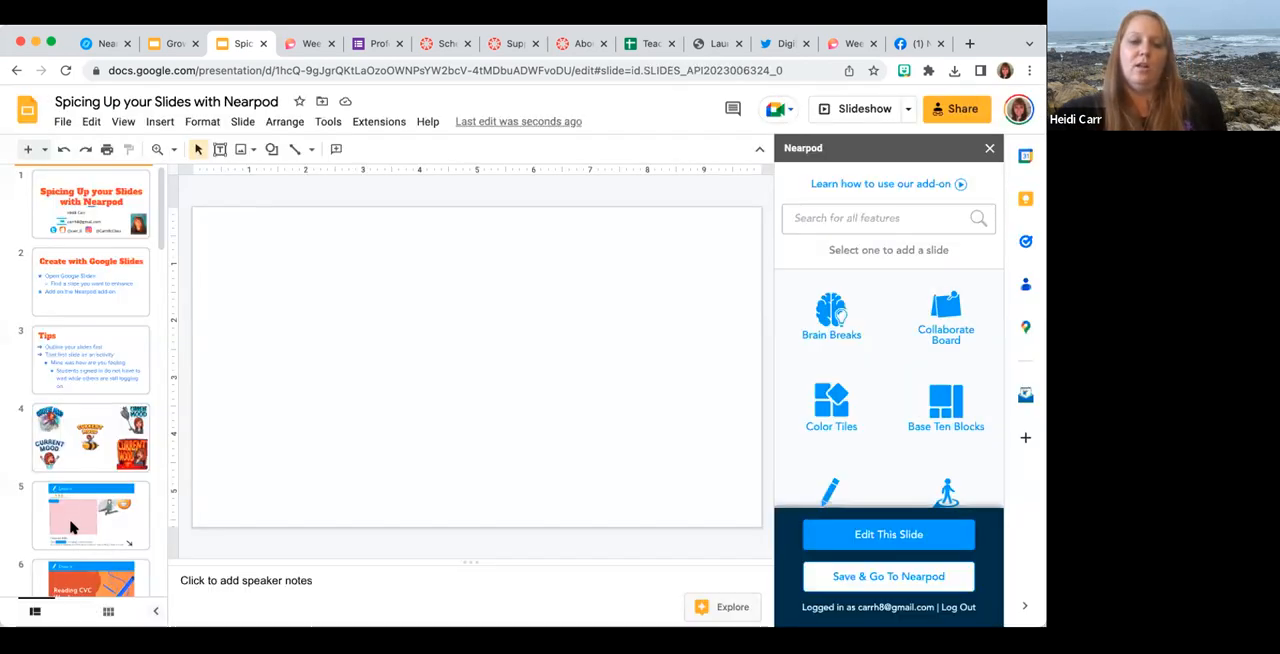
Return to the "Collaboration Board" slide, consult its speaker notes and start another Collaborate Board activity.
{"action": "scroll", "coordinate": [70, 527], "scroll_direction": "down", "scroll_amount": 2}
{"action": "scroll", "coordinate": [70, 527], "scroll_direction": "down", "scroll_amount": 1}
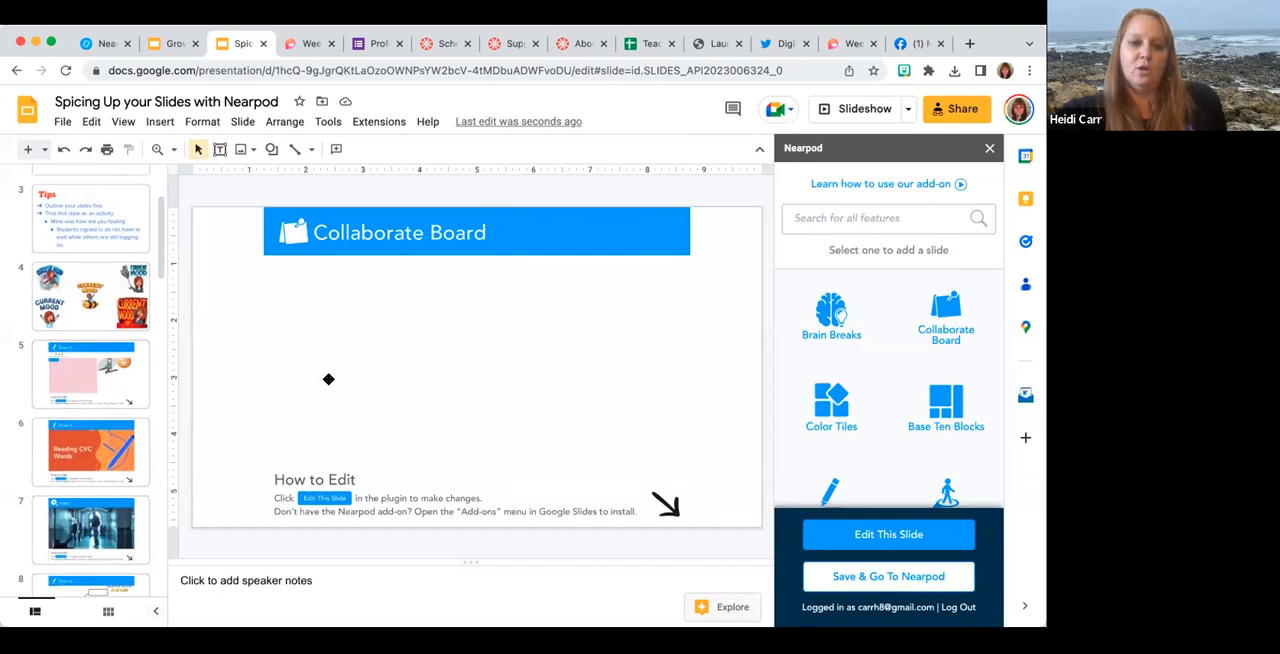
{"action": "scroll", "coordinate": [112, 524], "scroll_direction": "down", "scroll_amount": 10}
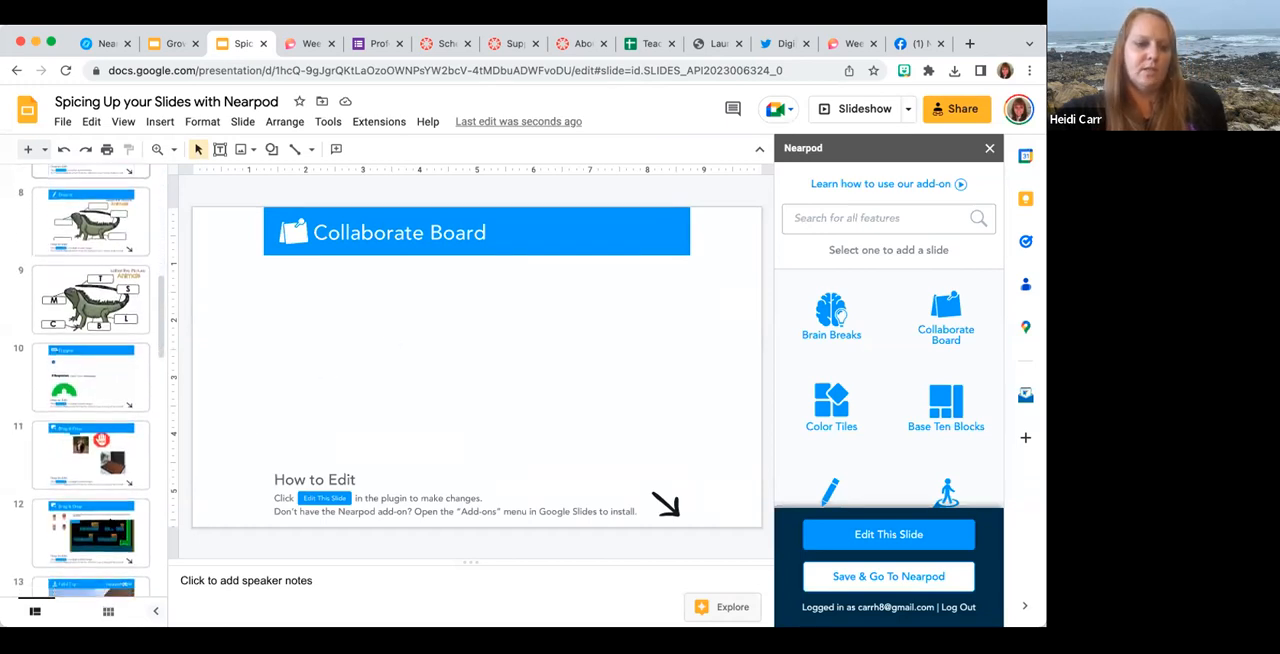
{"action": "left_click", "coordinate": [111, 522]}
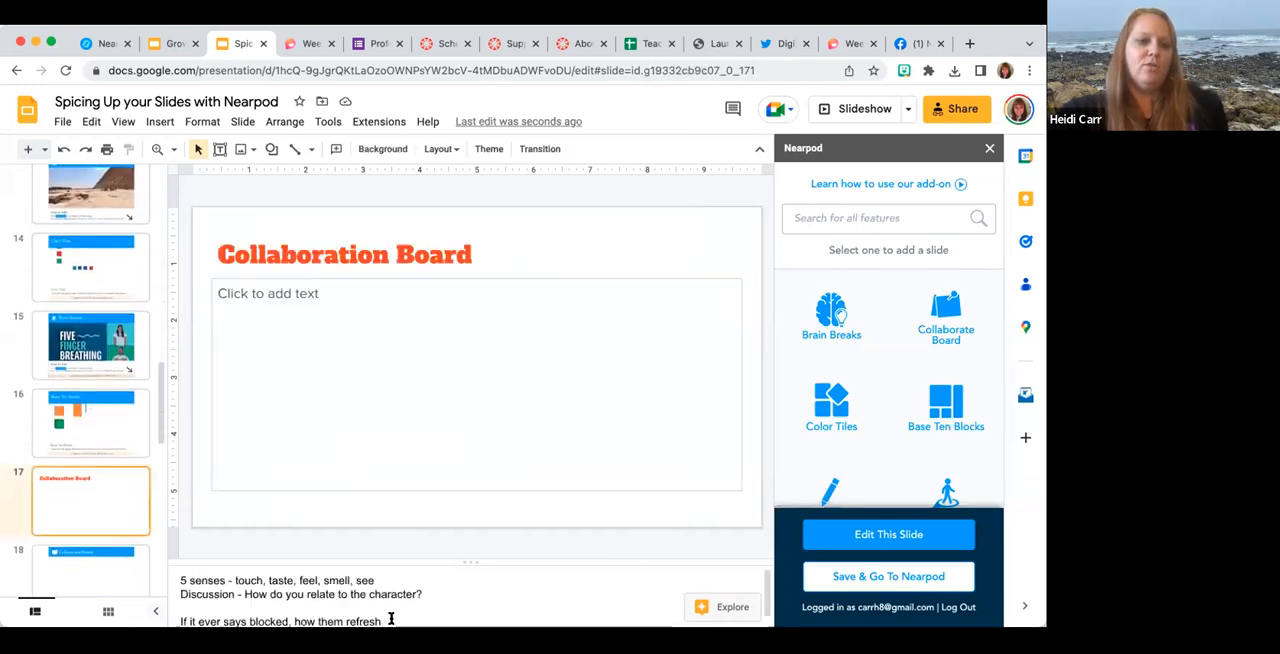
{"action": "left_click_drag", "start_coordinate": [389, 610], "coordinate": [179, 601]}
{"action": "key", "text": "super+c"}
{"action": "left_click", "coordinate": [943, 325]}
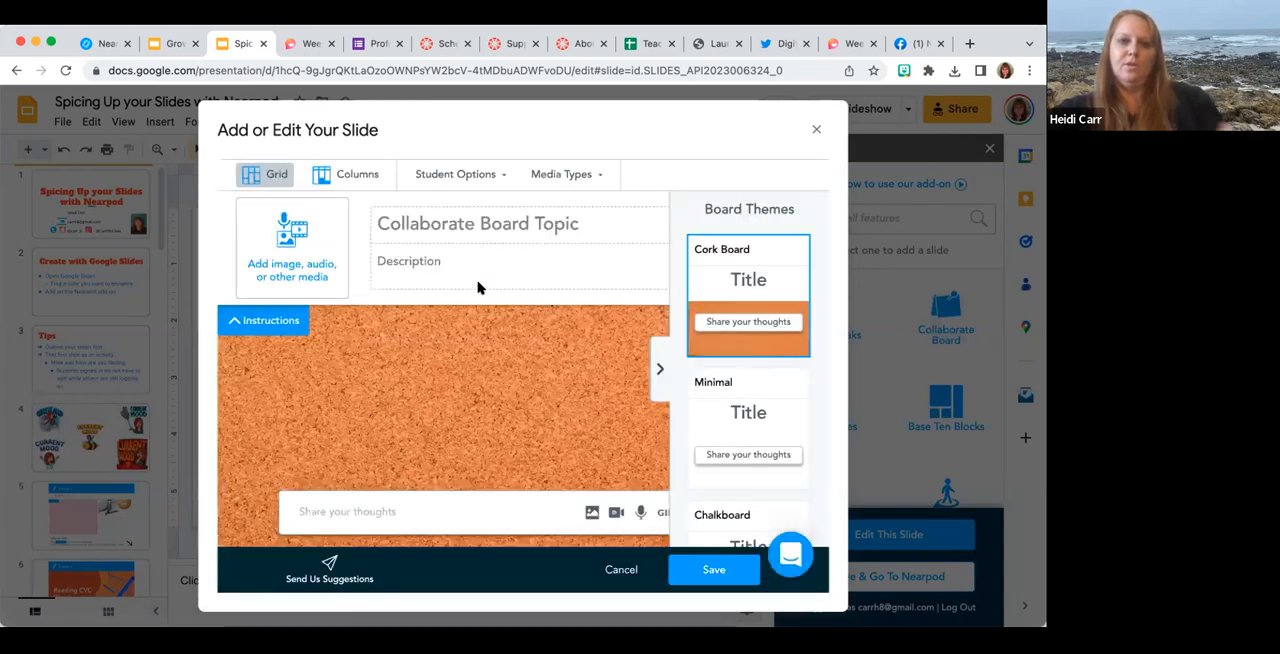
Paste the copied text "If it ever says blocked, how them refresh" as the new board's description.
{"action": "left_click", "coordinate": [397, 262]}
{"action": "key", "text": "super+v"}
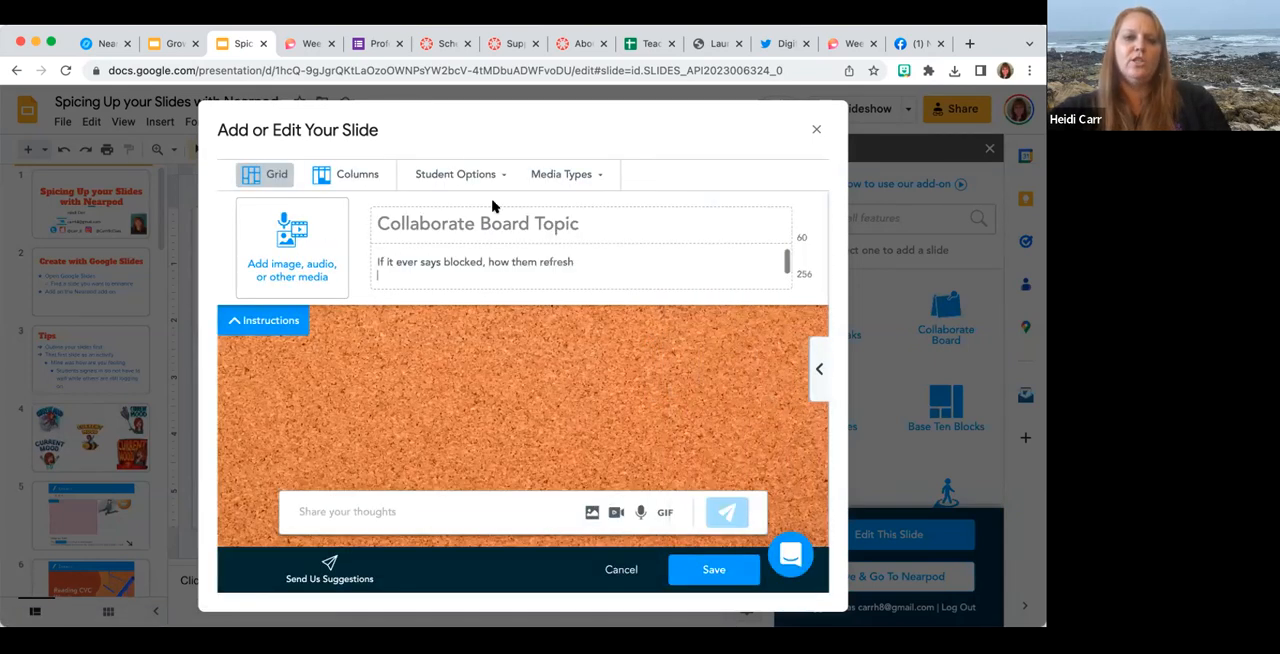
Set the board's allowed media types to images, videos and GIFs, with audio recording turned off.
{"action": "left_click", "coordinate": [560, 176]}
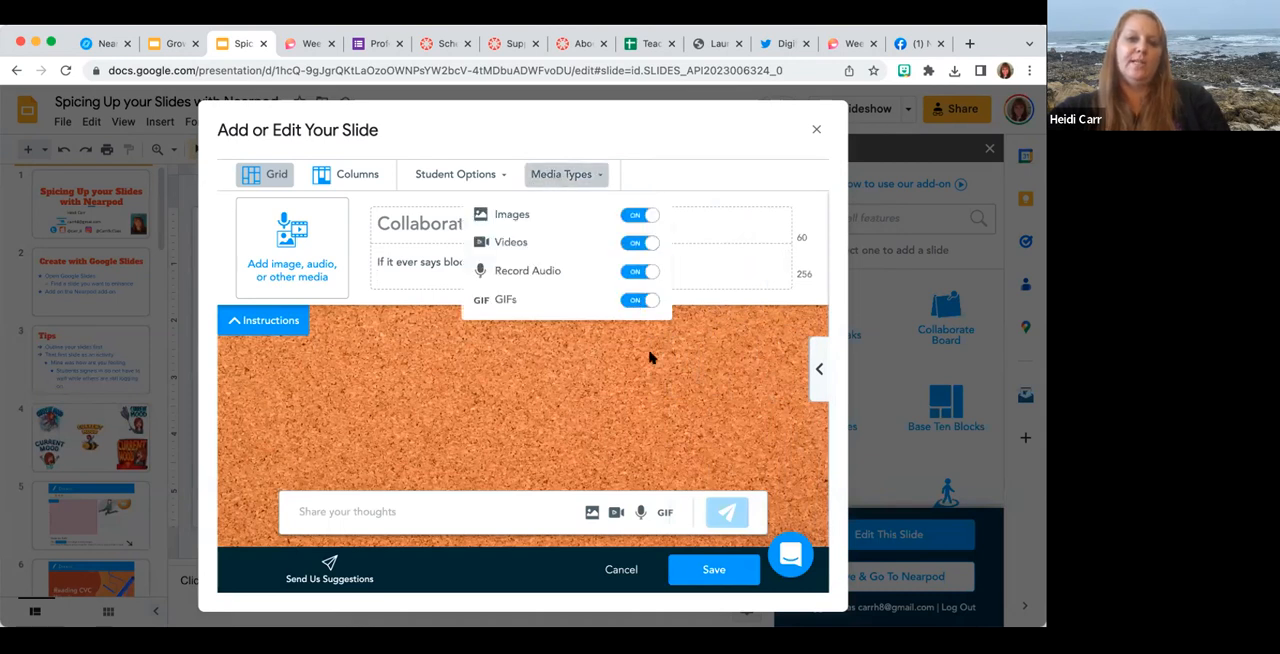
{"action": "left_click", "coordinate": [640, 214]}
{"action": "left_click", "coordinate": [644, 243]}
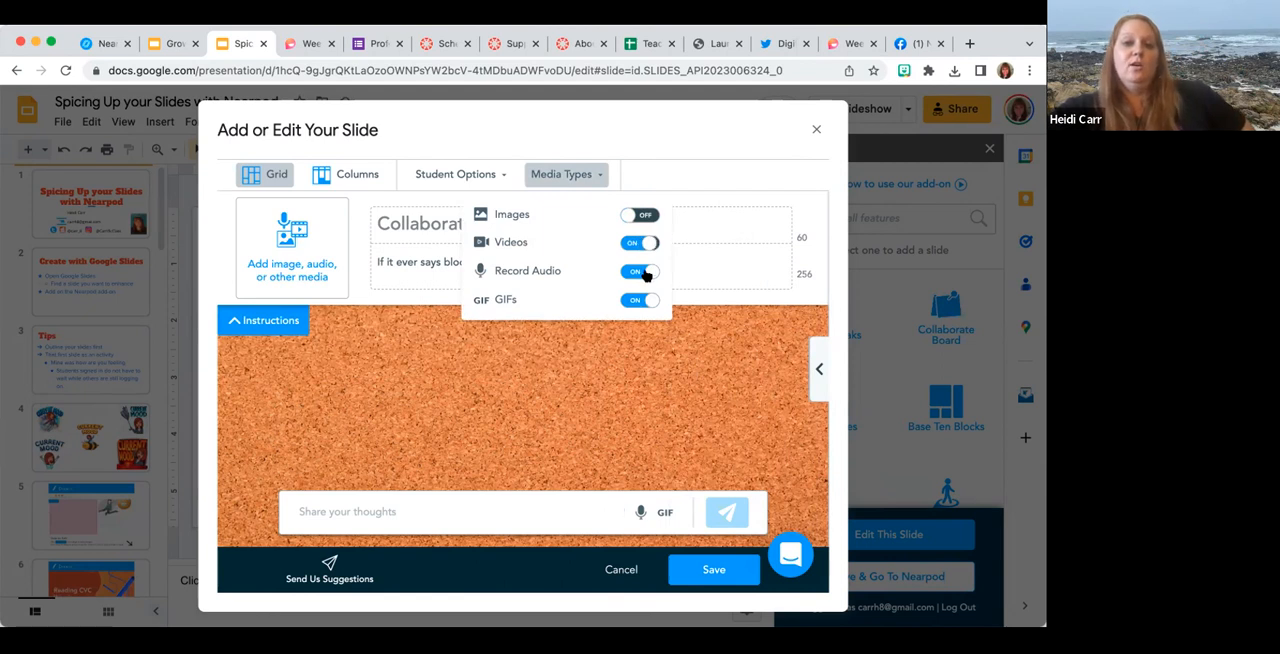
{"action": "left_click", "coordinate": [646, 307]}
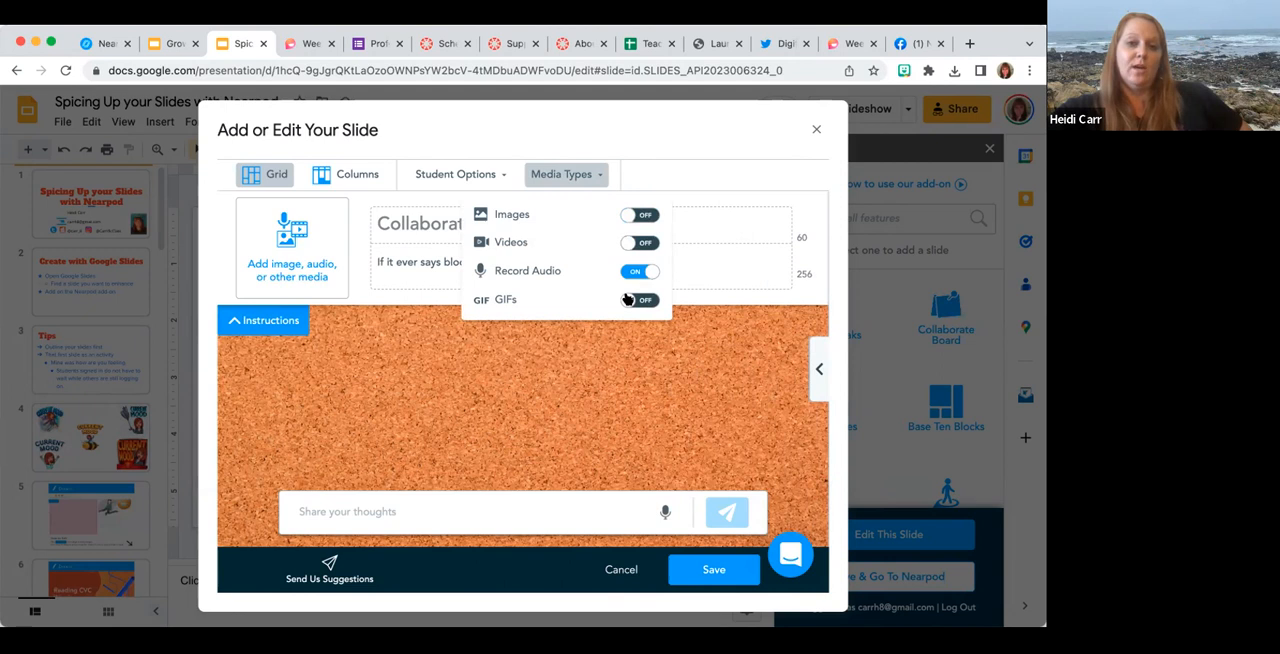
{"action": "left_click", "coordinate": [627, 299]}
{"action": "left_click", "coordinate": [650, 272]}
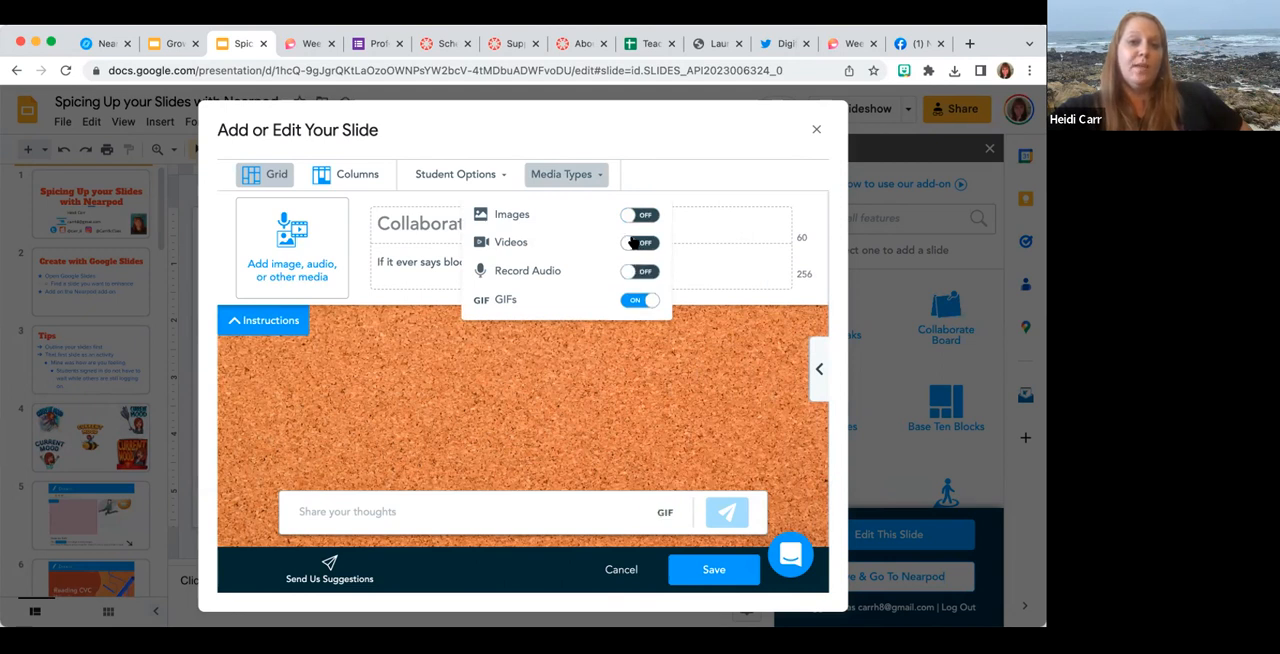
{"action": "left_click", "coordinate": [638, 242]}
{"action": "left_click", "coordinate": [628, 216]}
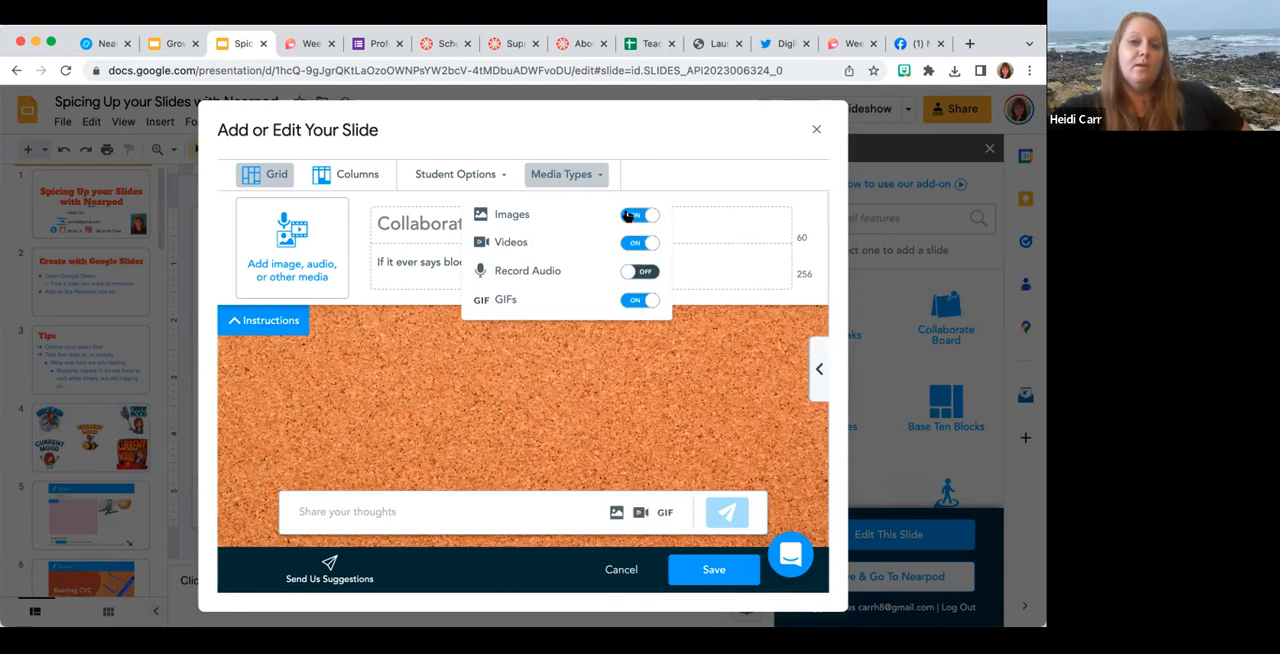
Replace the board's description with "Question here" and save the Collaborate Board.
{"action": "left_click", "coordinate": [404, 267]}
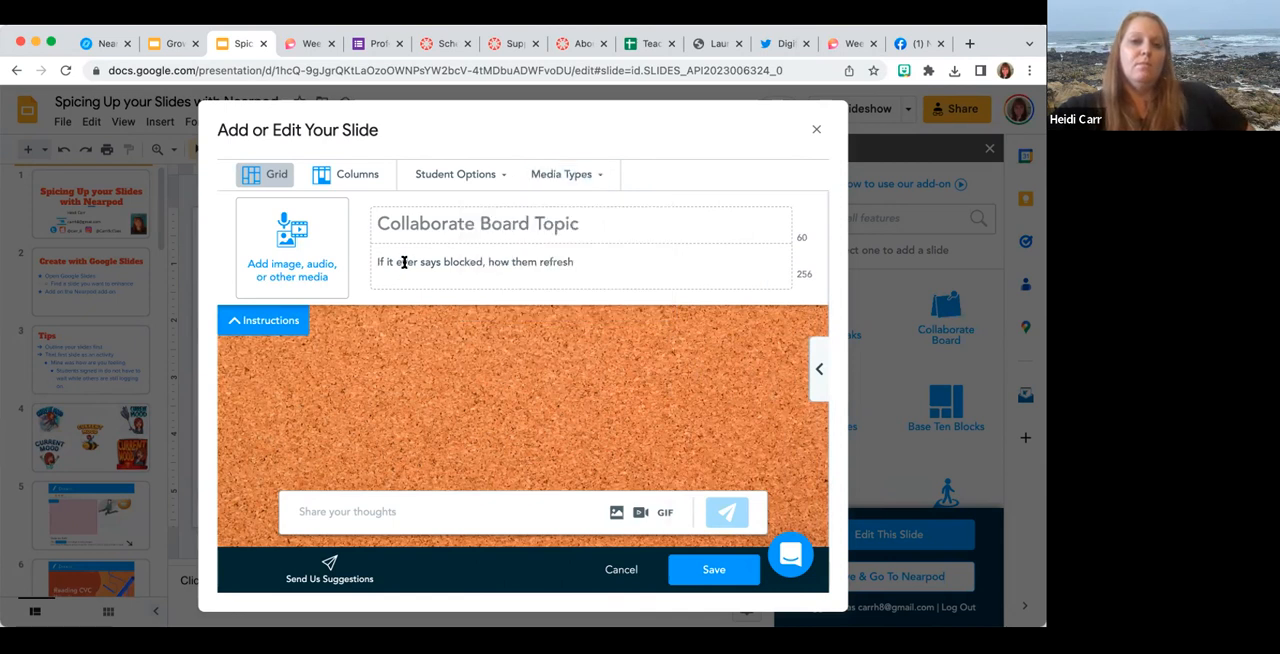
{"action": "triple_click", "coordinate": [404, 262]}
{"action": "left_click", "coordinate": [200, 626]}
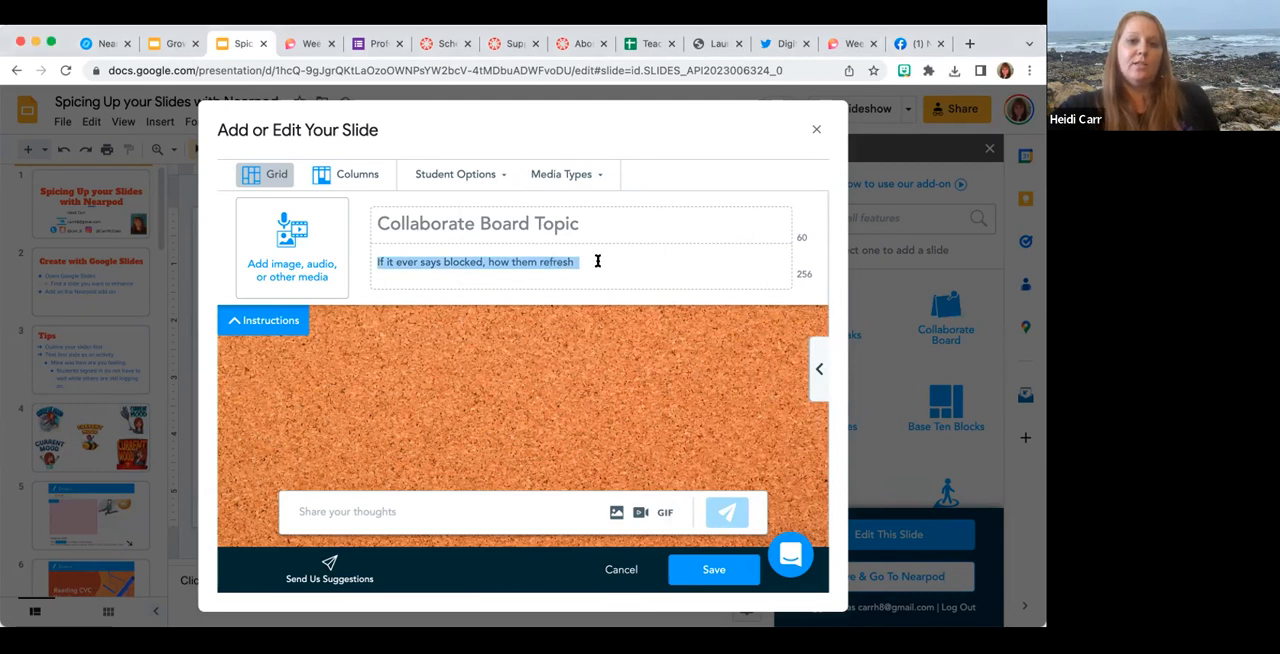
{"action": "left_click_drag", "start_coordinate": [598, 261], "coordinate": [338, 267]}
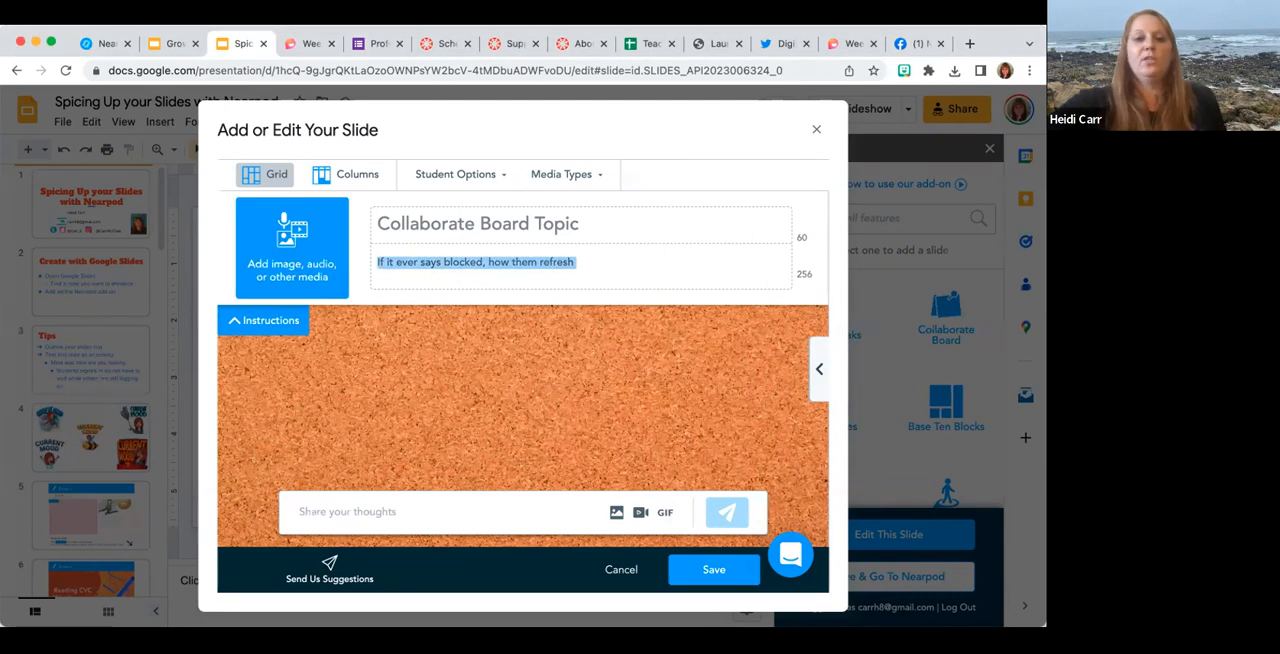
{"action": "key", "text": "BackSpace"}
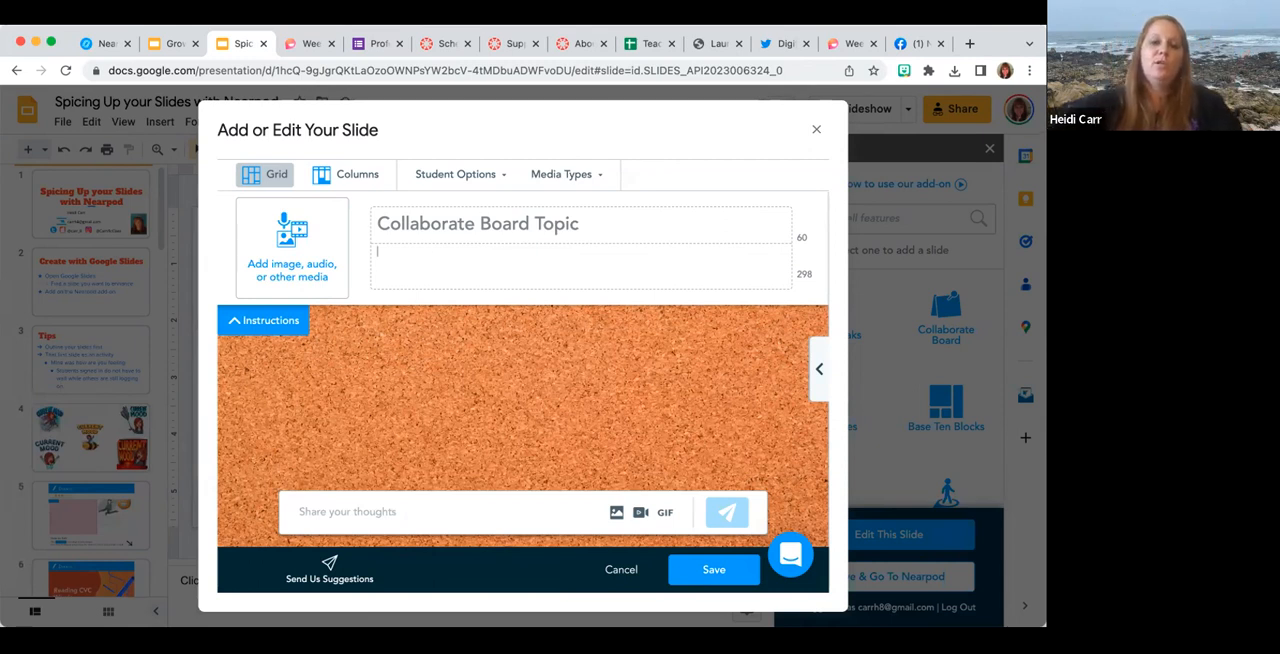
{"action": "type", "text": "ion here"}
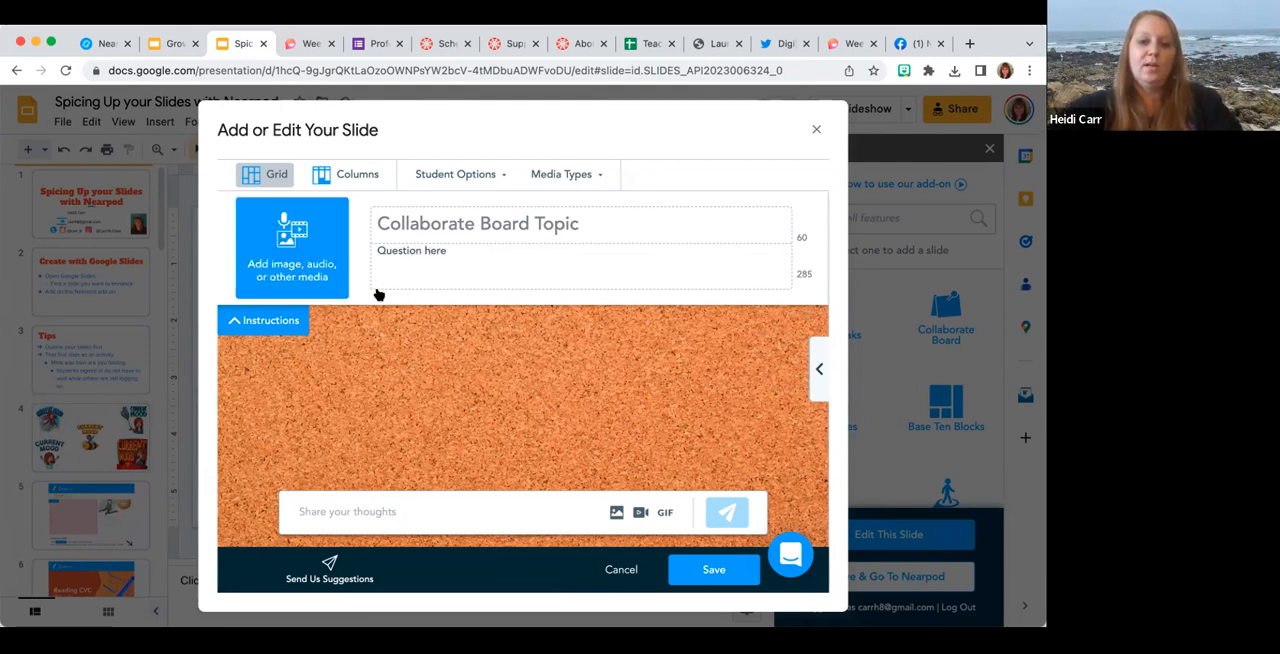
{"action": "left_click", "coordinate": [701, 557]}
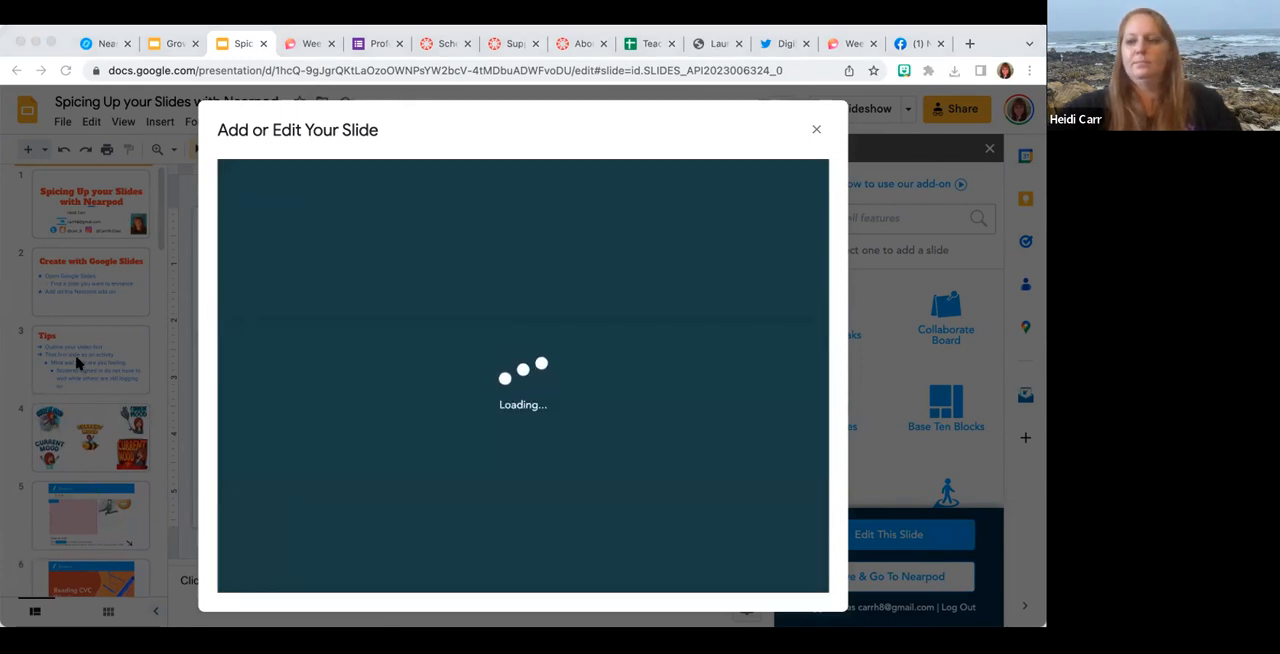
Delete the "Collaboration Board" title slide, slide 17, from the deck.
{"action": "scroll", "coordinate": [65, 373], "scroll_direction": "down", "scroll_amount": 6}
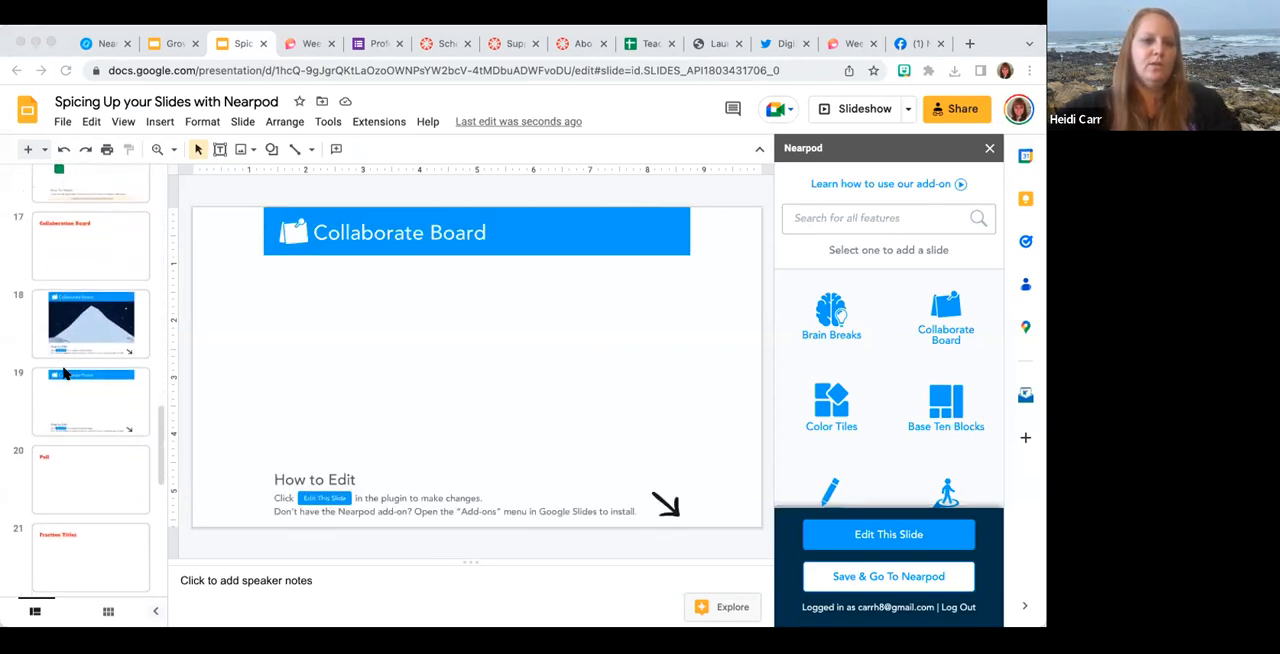
{"action": "left_click", "coordinate": [67, 262]}
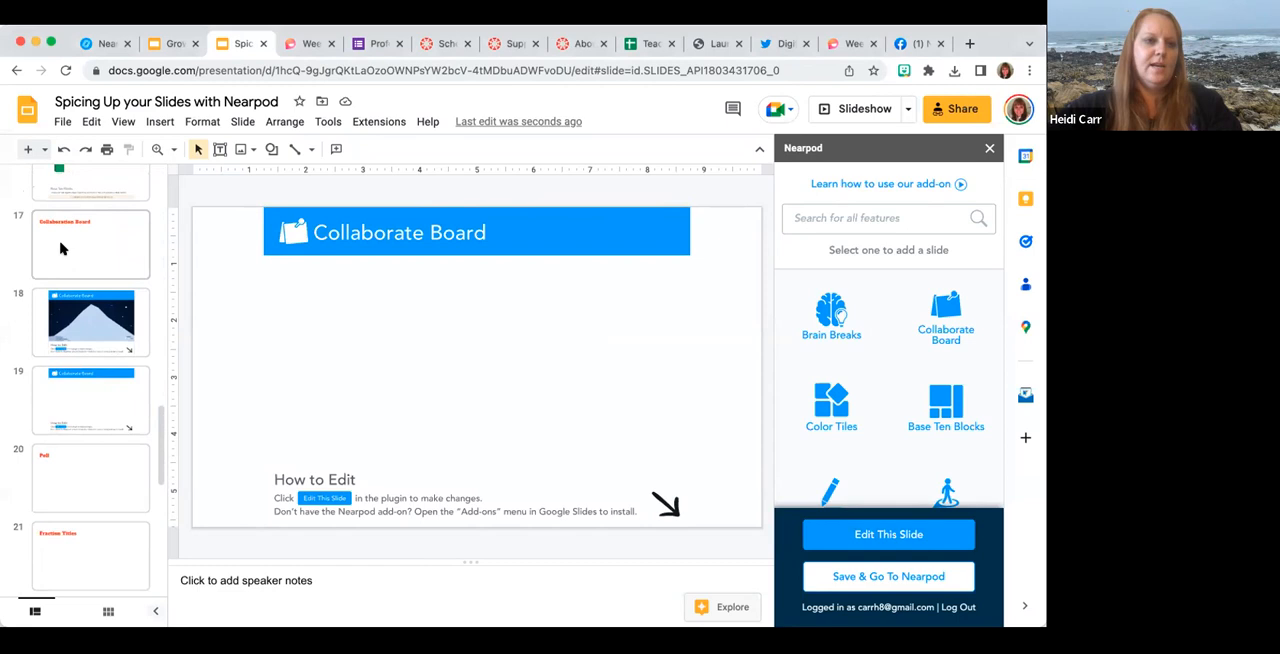
{"action": "key", "text": "Delete"}
Open the "Poll" slide and copy all of its speaker notes.
{"action": "left_click", "coordinate": [69, 389]}
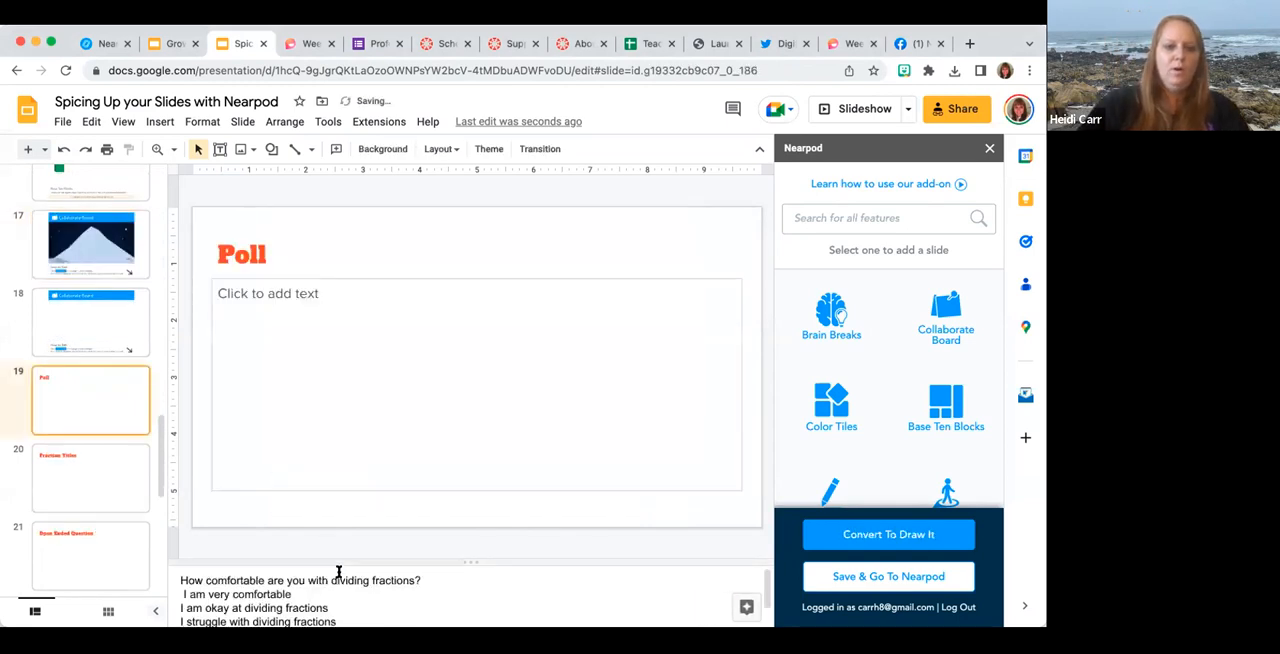
{"action": "left_click", "coordinate": [178, 578]}
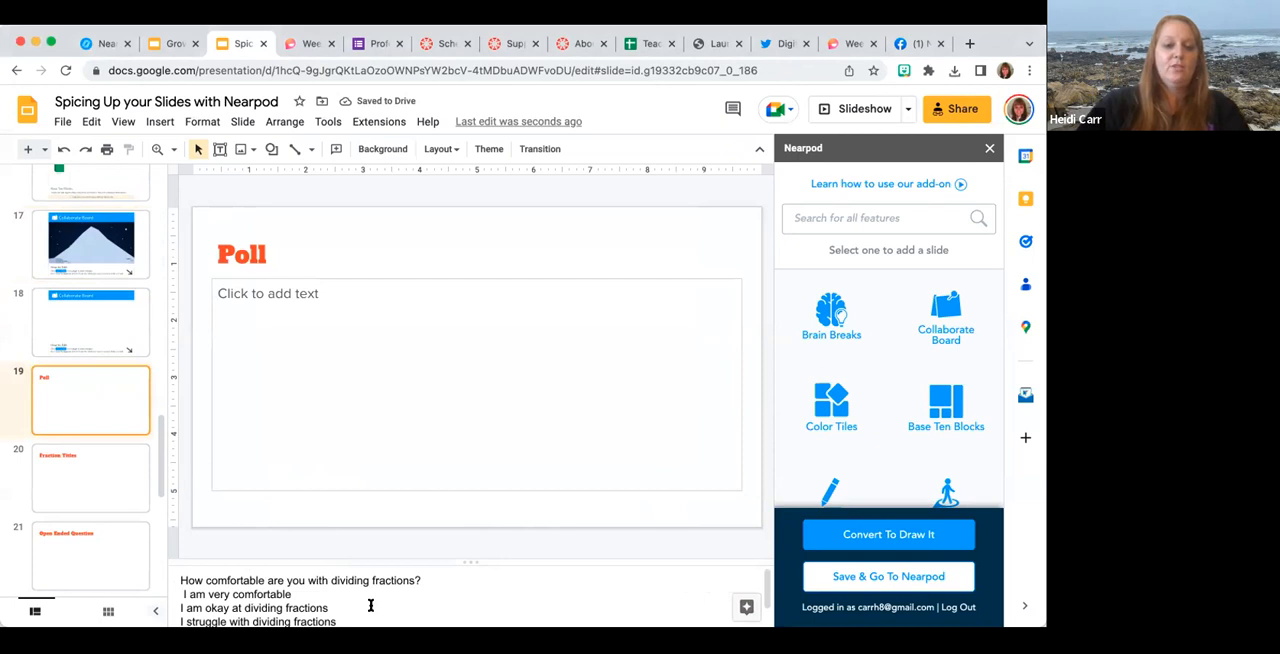
{"action": "scroll", "coordinate": [370, 605], "scroll_direction": "down", "scroll_amount": 1}
{"action": "key", "text": "ctrl+a"}
{"action": "key", "text": "ctrl+c"}
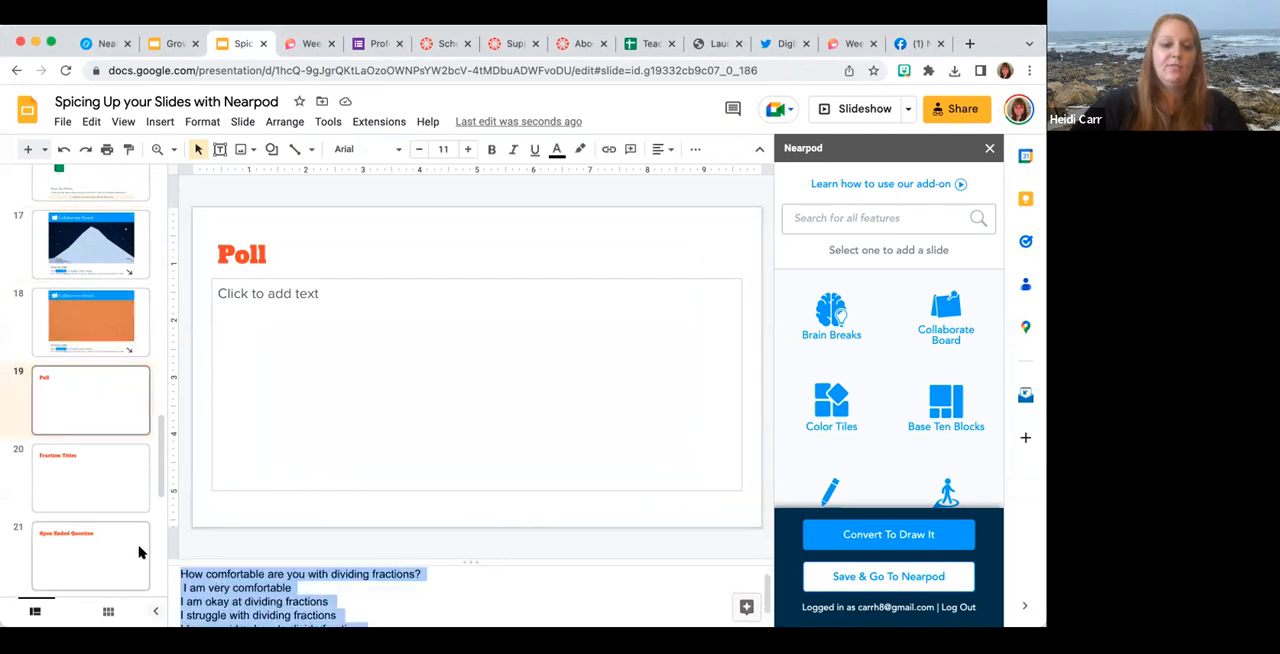
{"action": "key", "text": "super+Tab"}
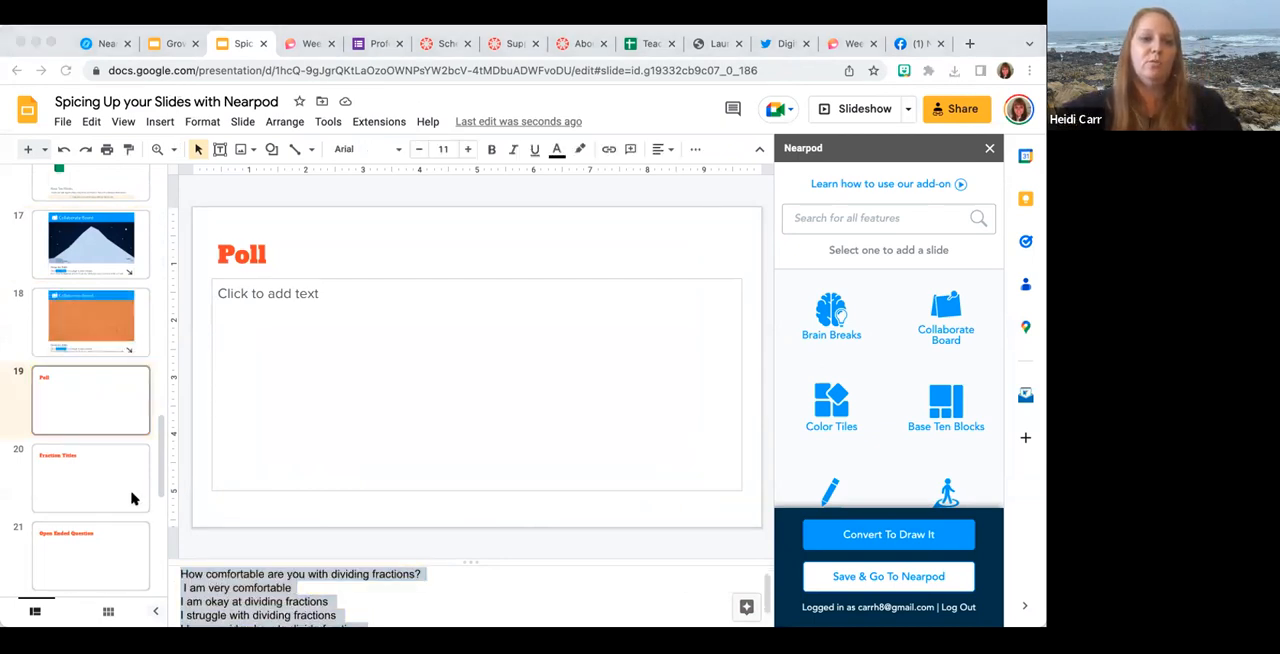
Add a Nearpod Poll activity and paste the copied notes into its question text.
{"action": "scroll", "coordinate": [945, 400], "scroll_direction": "down", "scroll_amount": 4}
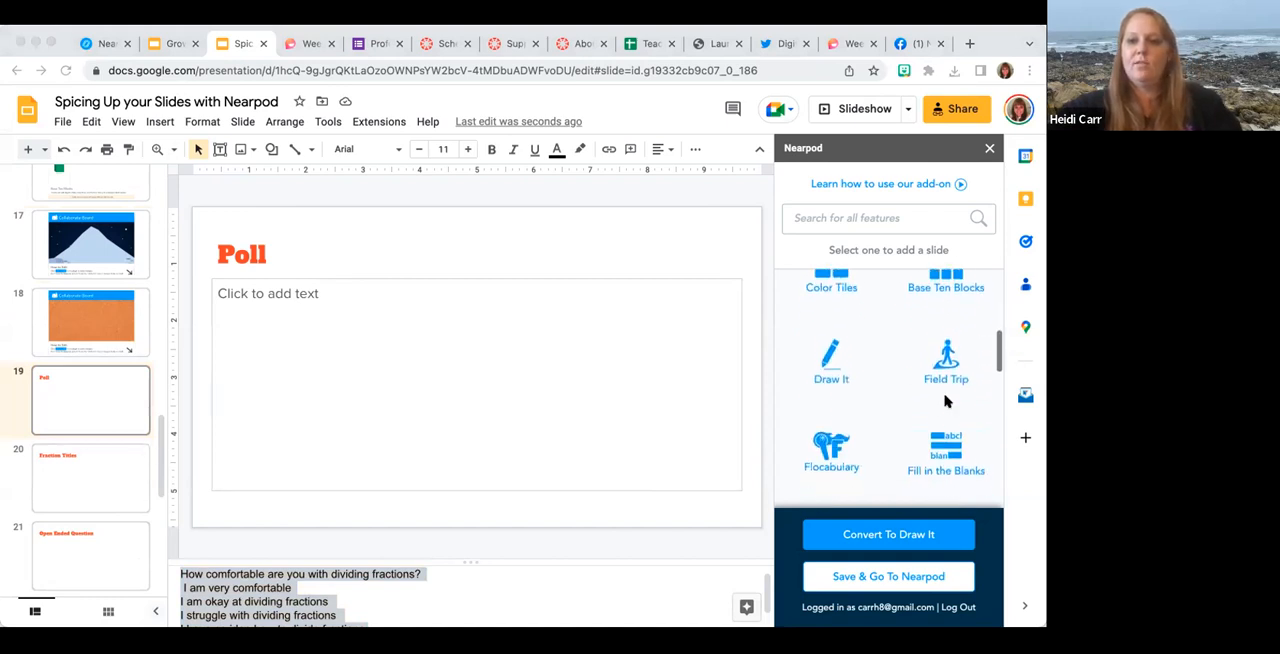
{"action": "scroll", "coordinate": [945, 400], "scroll_direction": "down", "scroll_amount": 2}
{"action": "left_click", "coordinate": [942, 390]}
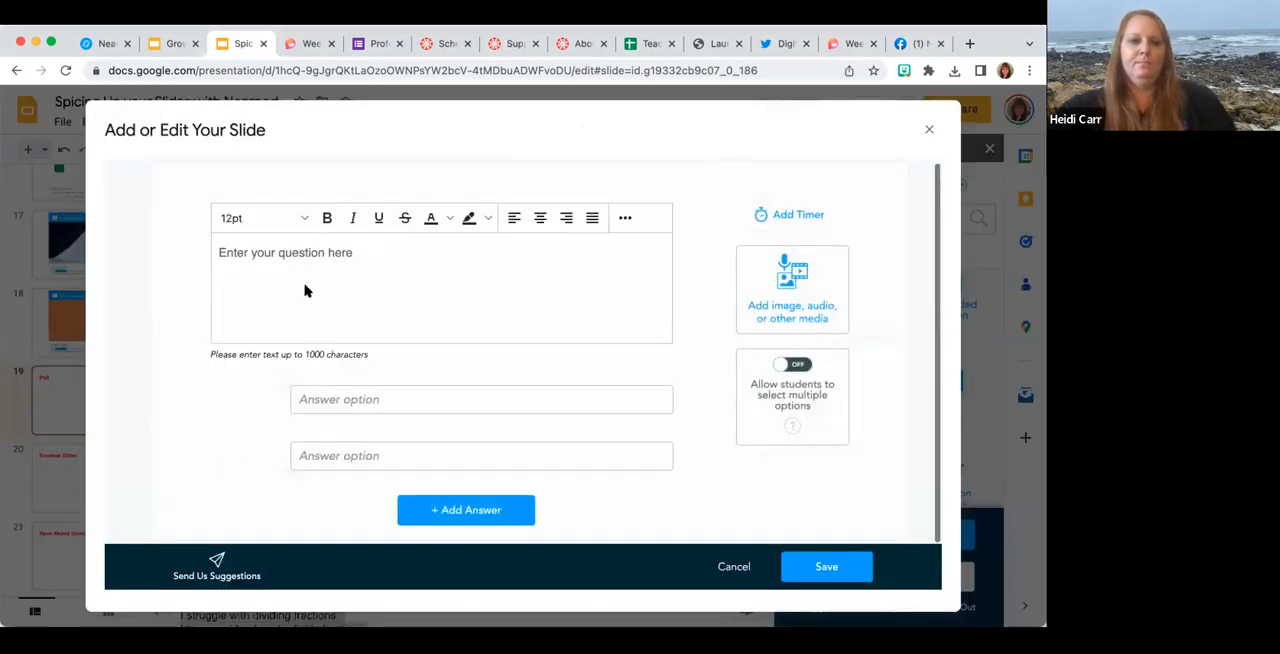
{"action": "left_click", "coordinate": [293, 253]}
{"action": "key", "text": "ctrl+v"}
{"action": "scroll", "coordinate": [294, 254], "scroll_direction": "up", "scroll_amount": 3}
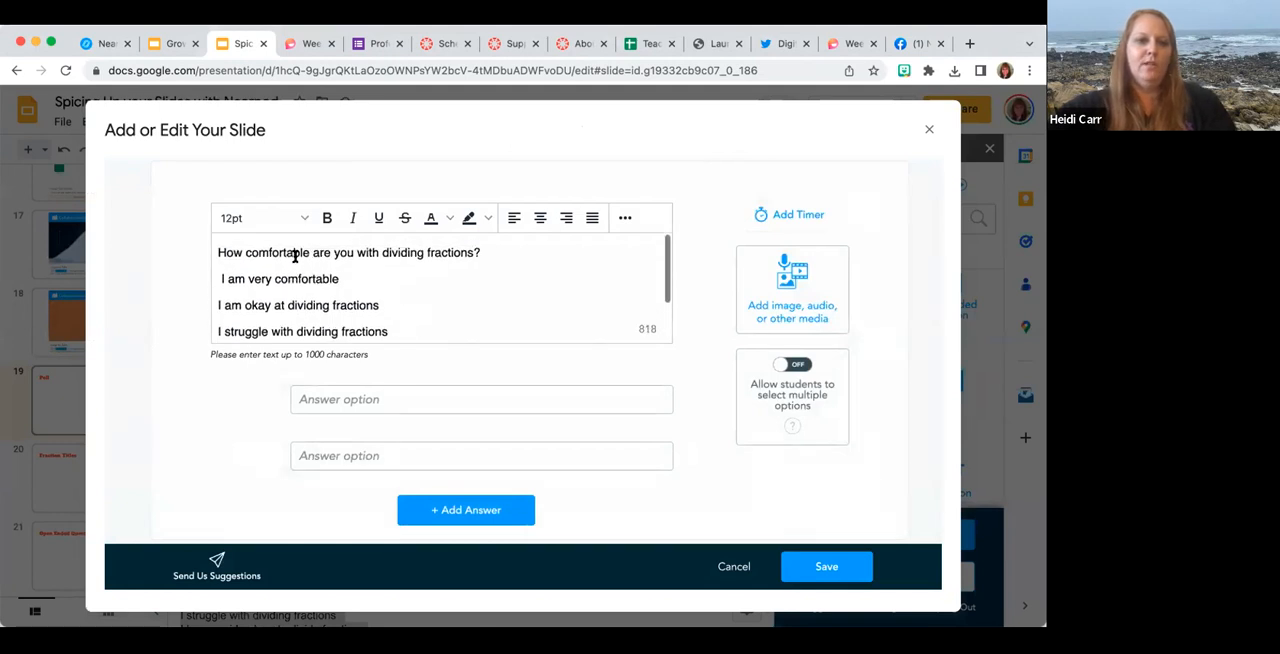
Move "I am very comfortable" and "I am okay at dividing fractions" from the question text into the first two answer options.
{"action": "triple_click", "coordinate": [240, 278]}
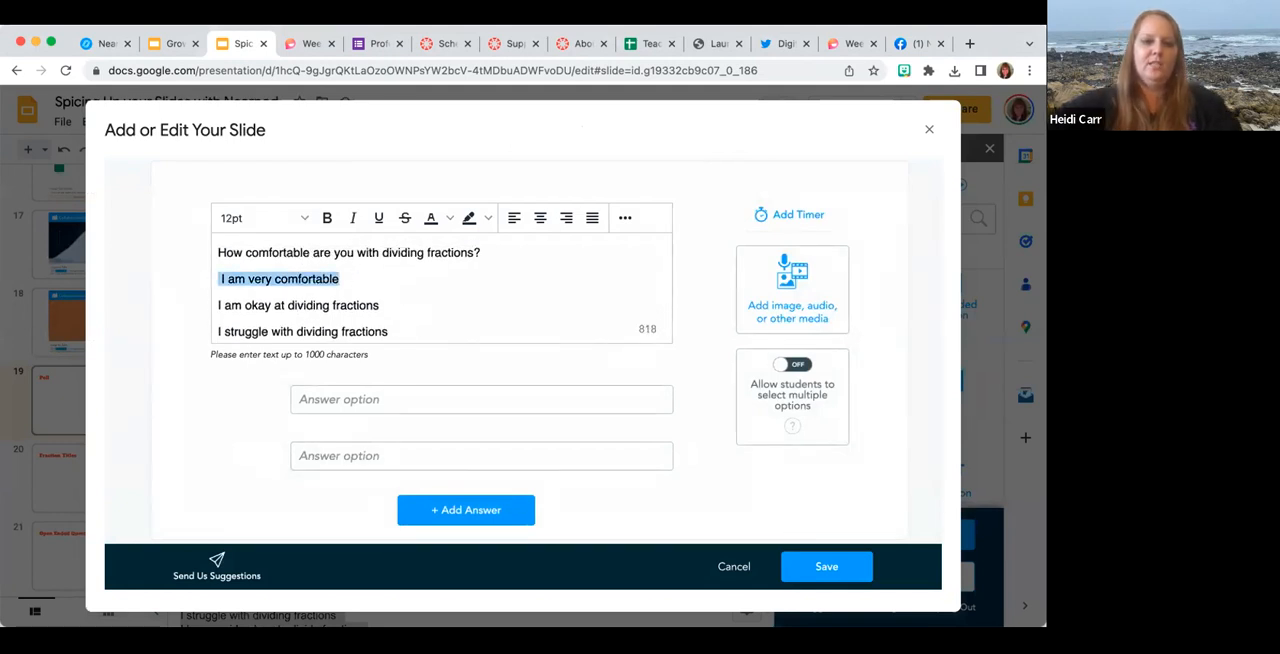
{"action": "key", "text": "ctrl+x"}
{"action": "left_click", "coordinate": [317, 398]}
{"action": "key", "text": "ctrl+v"}
{"action": "left_click_drag", "start_coordinate": [384, 311], "coordinate": [206, 314]}
{"action": "key", "text": "ctrl+x"}
{"action": "left_click", "coordinate": [328, 458]}
{"action": "key", "text": "ctrl+v"}
Add a third answer option and move "I struggle with dividing fractions" from the question text into it.
{"action": "scroll", "coordinate": [409, 317], "scroll_direction": "down", "scroll_amount": 1}
{"action": "left_click_drag", "start_coordinate": [392, 325], "coordinate": [209, 325]}
{"action": "key", "text": "ctrl+x"}
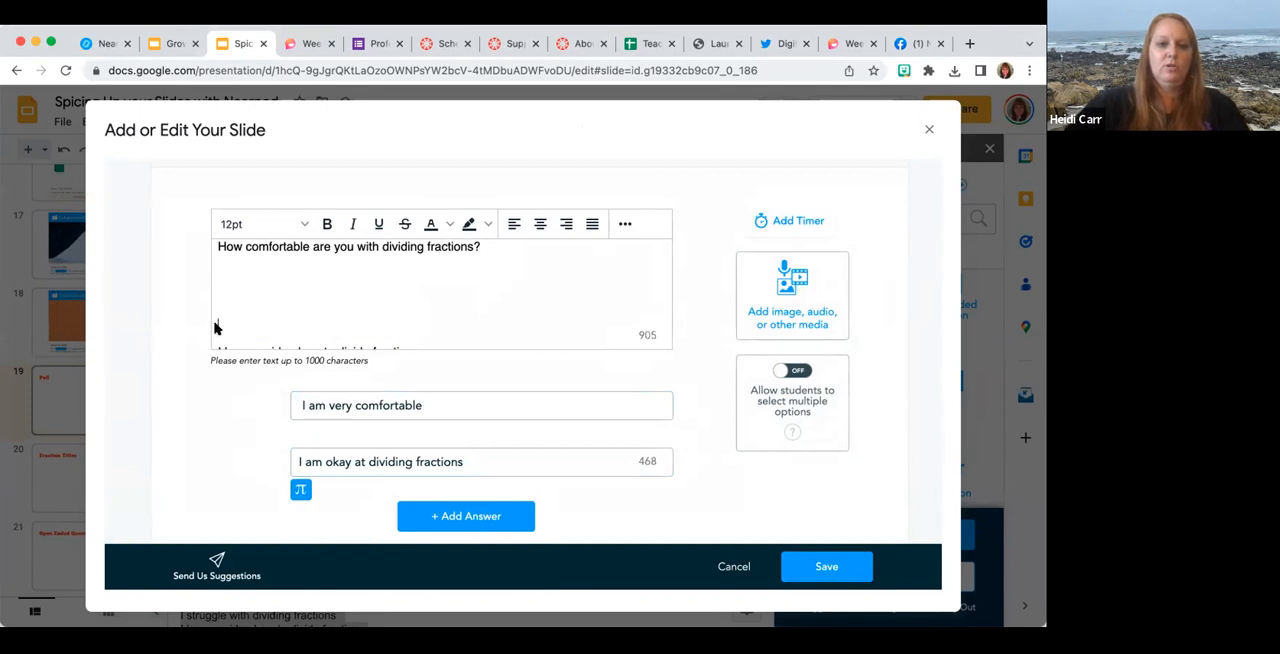
{"action": "left_click", "coordinate": [438, 516]}
{"action": "left_click", "coordinate": [403, 455]}
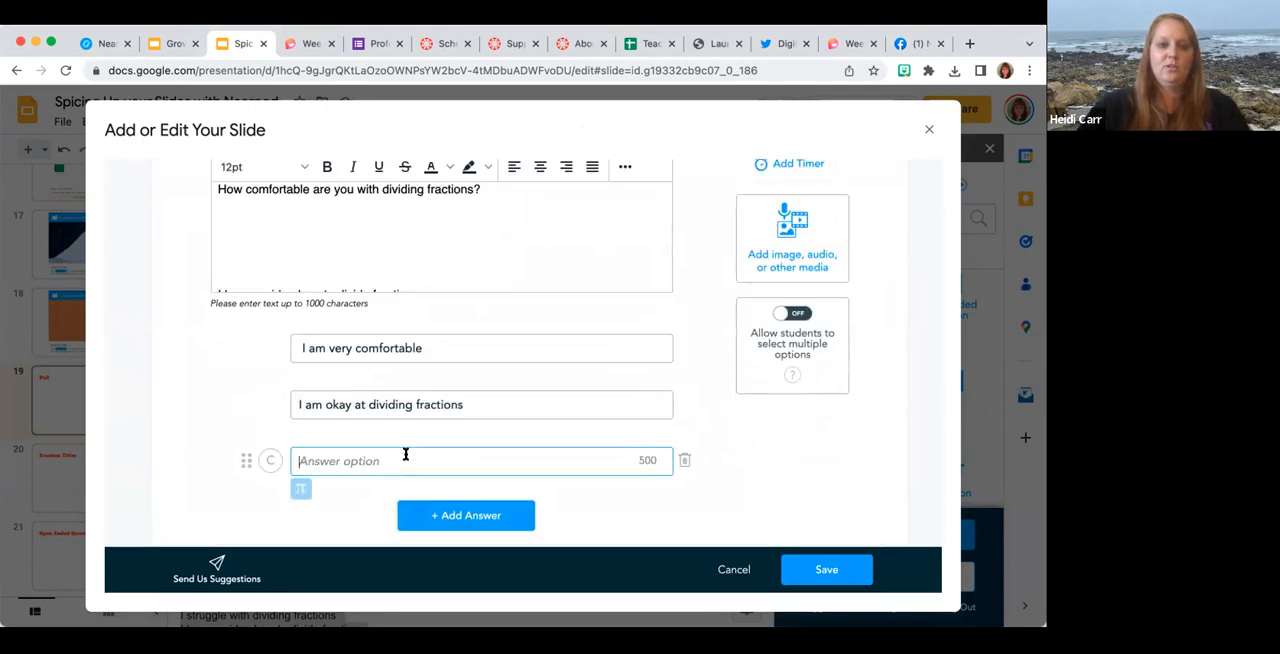
{"action": "key", "text": "ctrl+v"}
Add a fourth answer option and move "I have no idea how to divide fractions" from the question text into it.
{"action": "scroll", "coordinate": [363, 230], "scroll_direction": "down", "scroll_amount": 2}
{"action": "left_click_drag", "start_coordinate": [420, 257], "coordinate": [212, 255]}
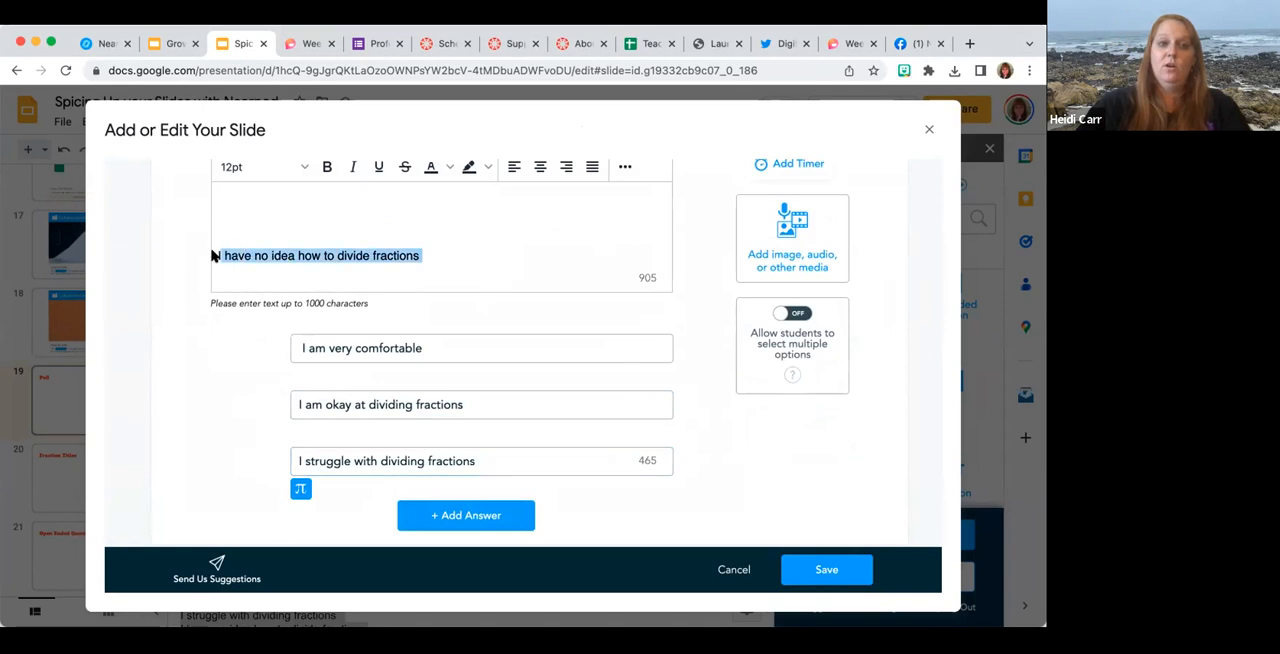
{"action": "key", "text": "ctrl+x"}
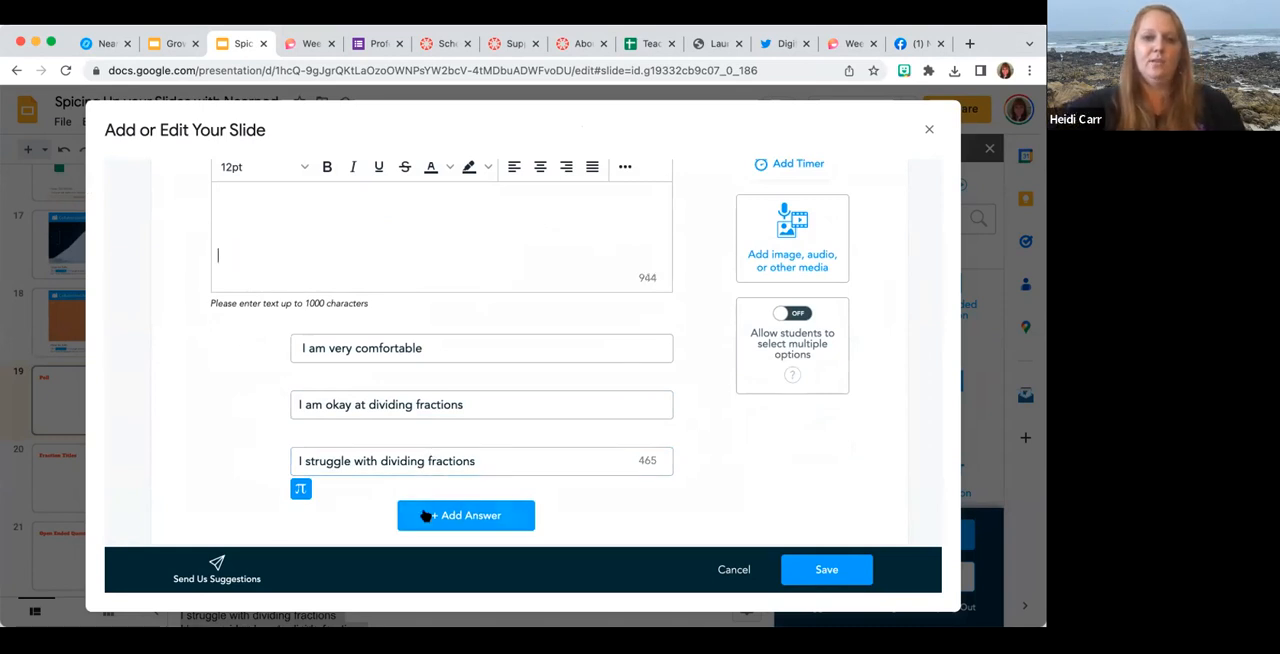
{"action": "left_click", "coordinate": [420, 515]}
{"action": "left_click", "coordinate": [405, 459]}
{"action": "key", "text": "ctrl+v"}
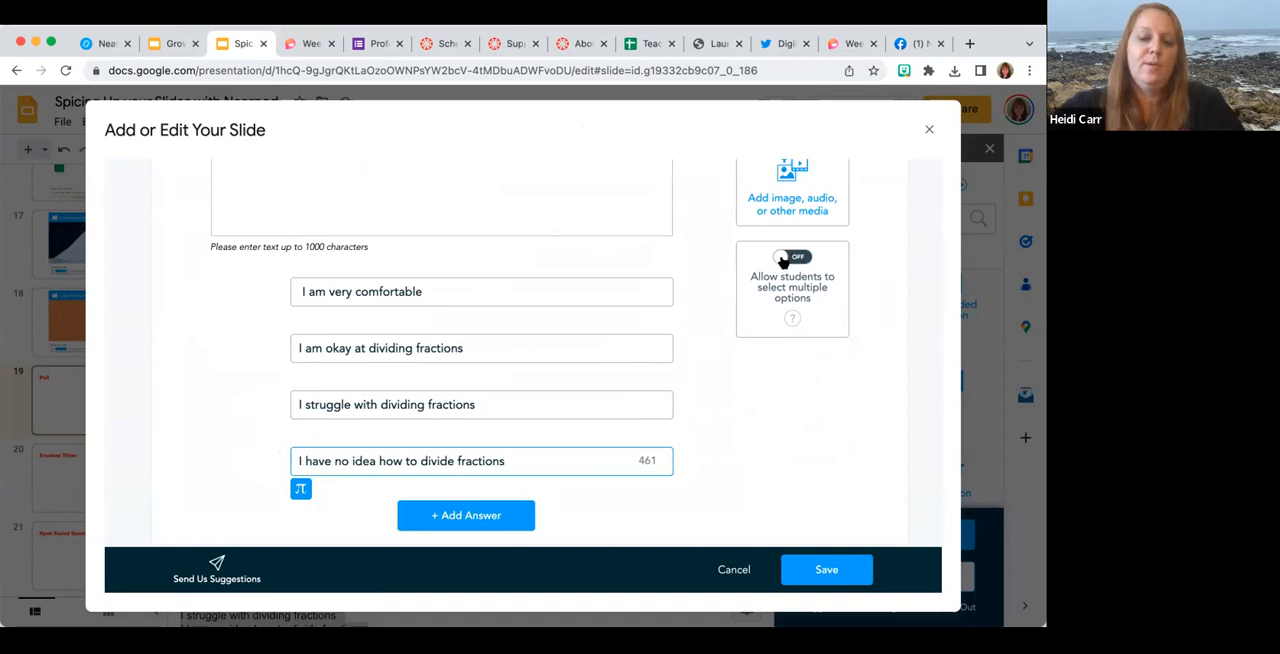
Keep only "How comfortable are you with dividing fractions?" as the question text, check the answer options and save the poll.
{"action": "scroll", "coordinate": [643, 251], "scroll_direction": "up", "scroll_amount": 2}
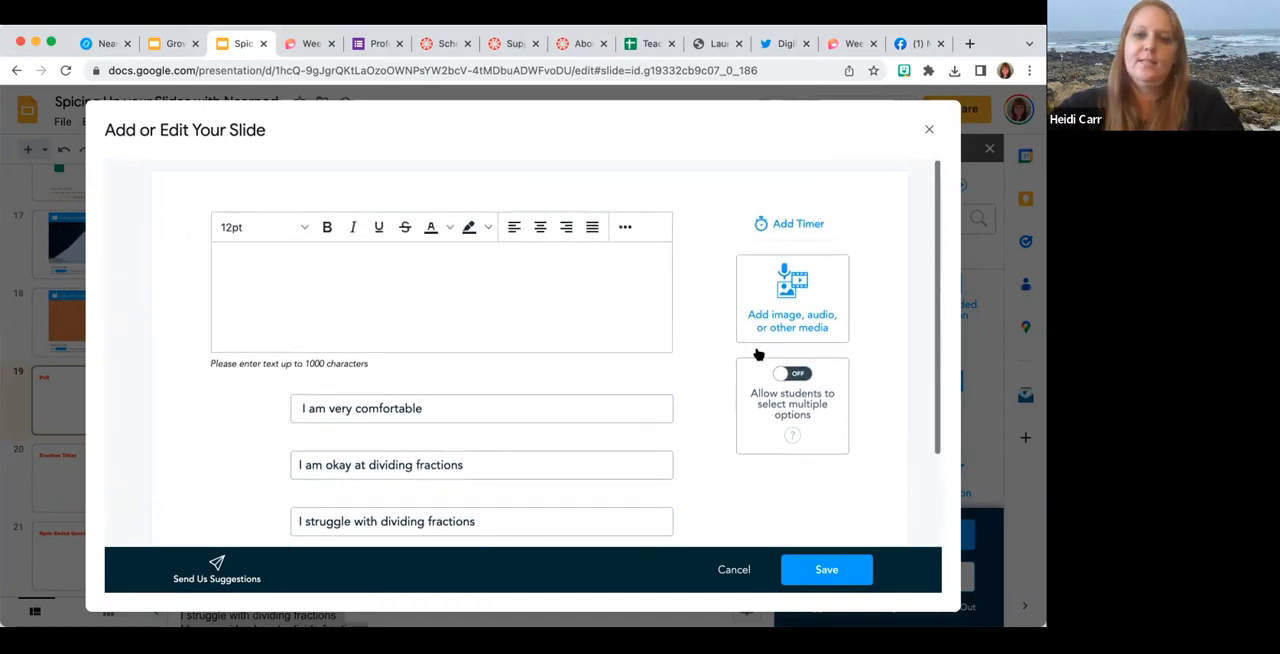
{"action": "left_click", "coordinate": [628, 305]}
{"action": "key", "text": "ctrl+v"}
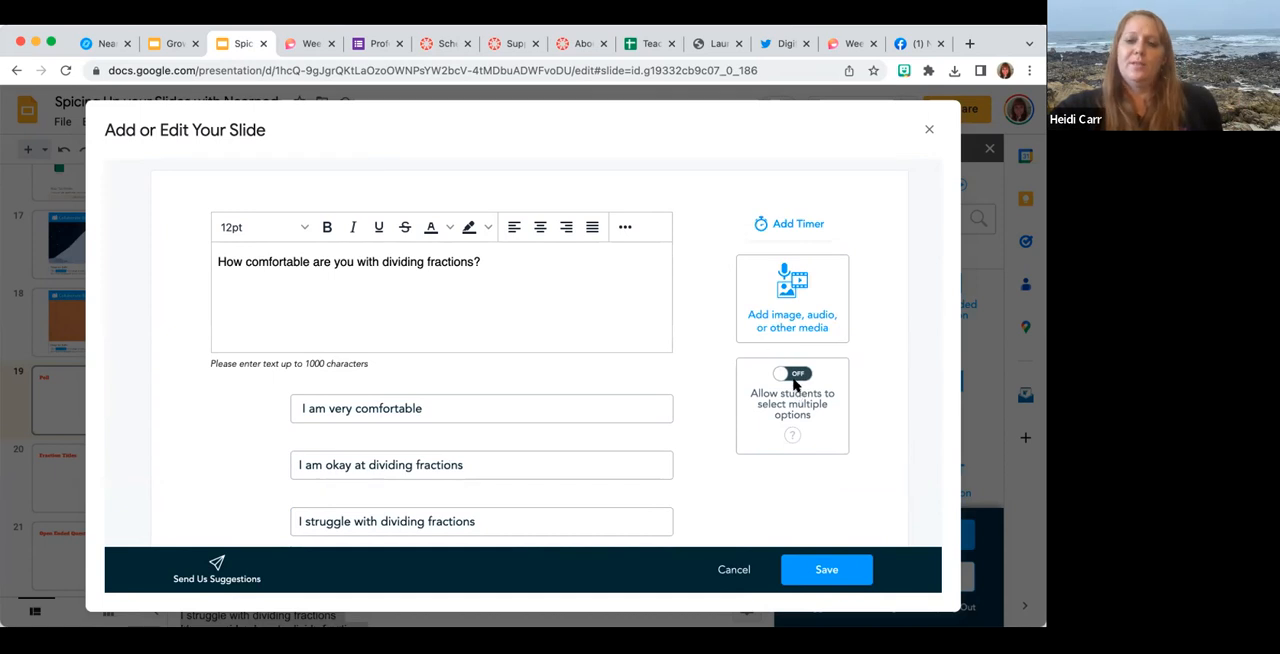
{"action": "scroll", "coordinate": [616, 406], "scroll_direction": "down", "scroll_amount": 1}
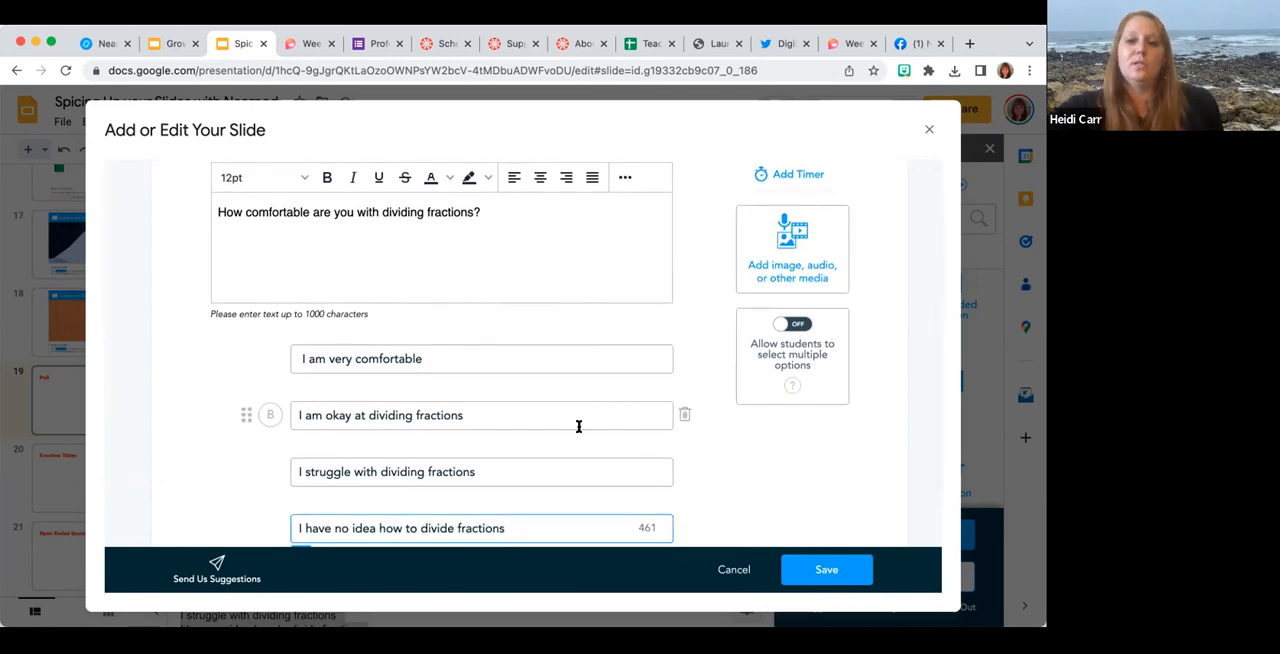
{"action": "scroll", "coordinate": [603, 431], "scroll_direction": "down", "scroll_amount": 1}
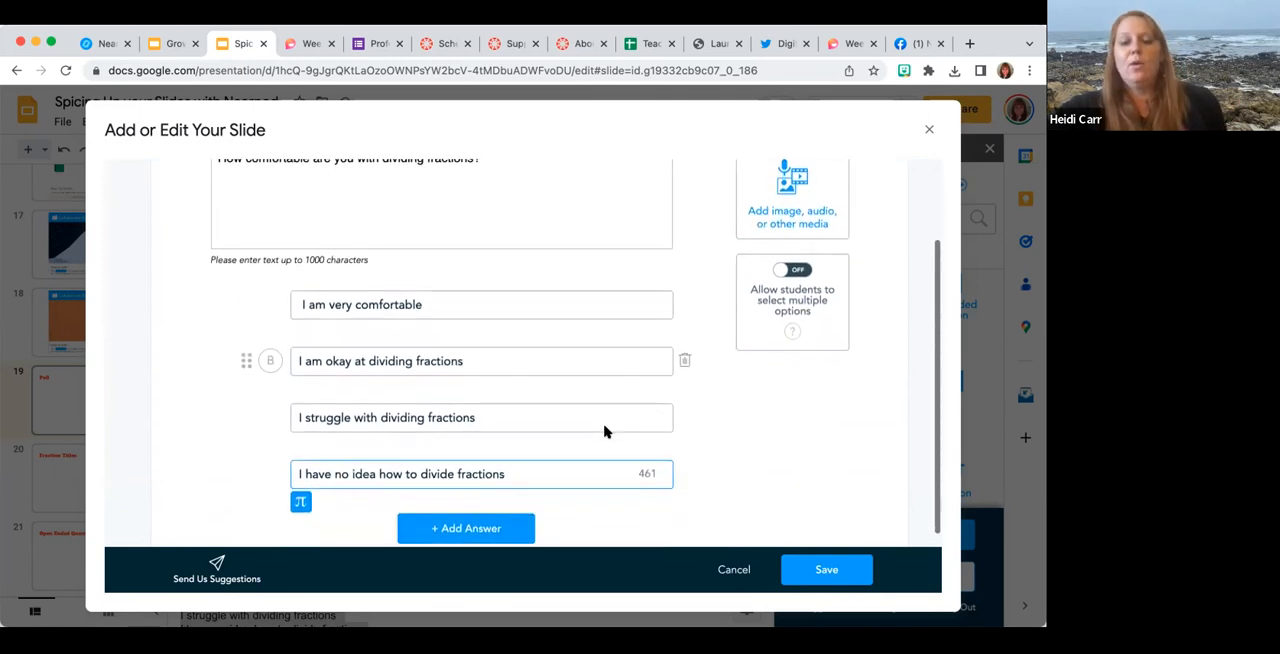
{"action": "scroll", "coordinate": [386, 172], "scroll_direction": "up", "scroll_amount": 1}
{"action": "scroll", "coordinate": [386, 172], "scroll_direction": "up", "scroll_amount": 1}
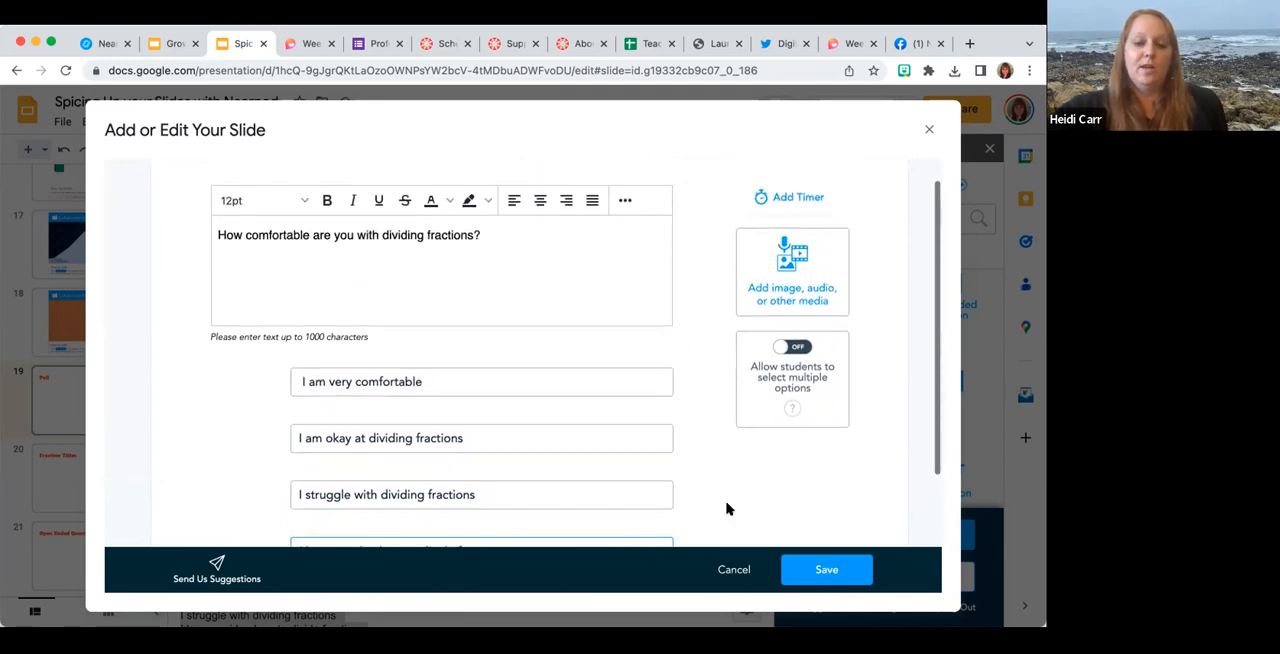
{"action": "left_click", "coordinate": [826, 570]}
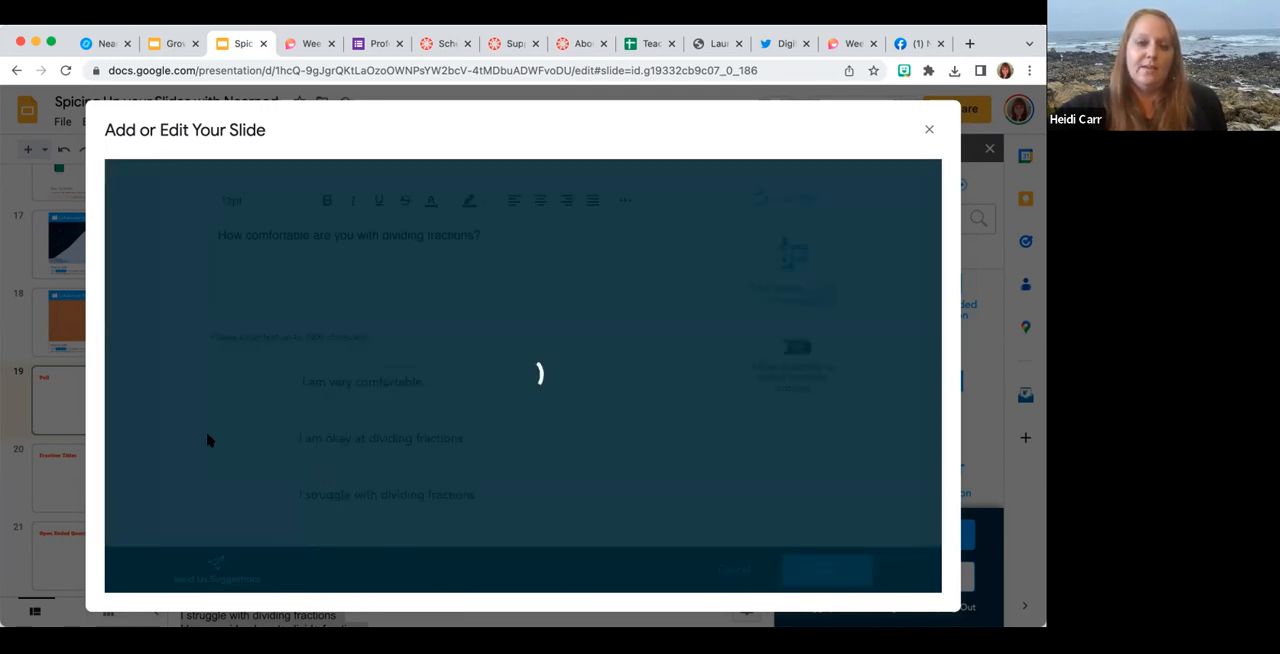
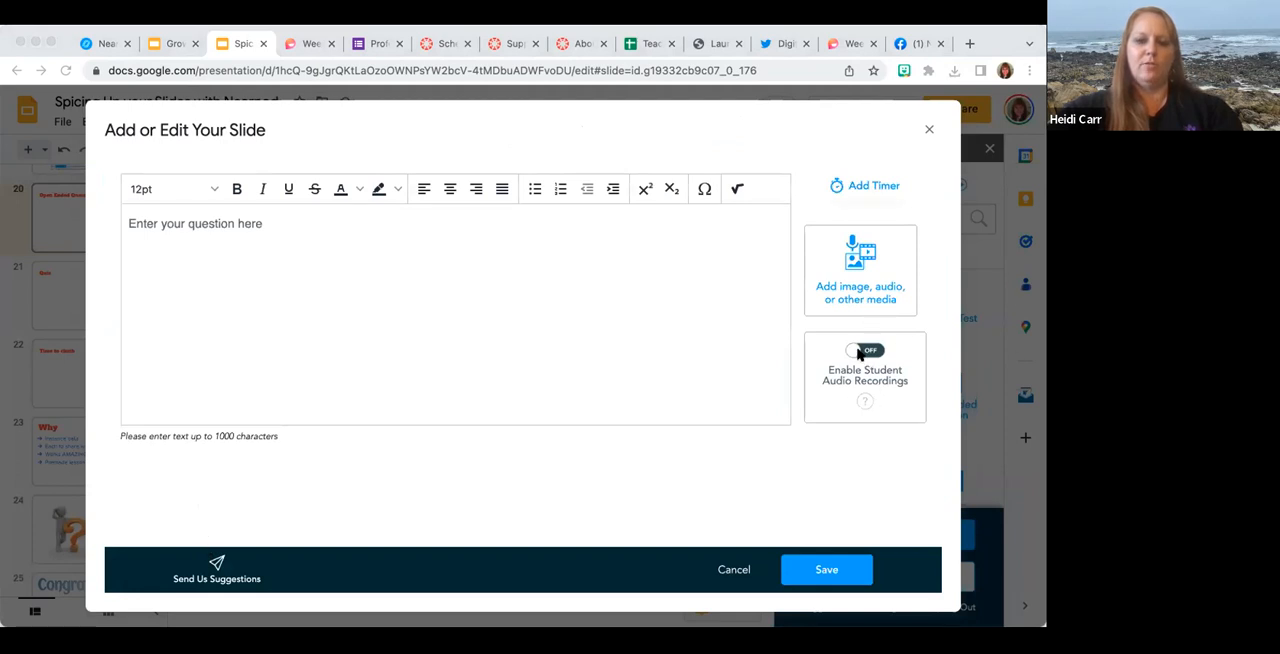
Enable student audio recordings and paste "What else was going on that affected the situation?" as the question text.
{"action": "left_click", "coordinate": [851, 352]}
{"action": "left_click", "coordinate": [851, 352]}
{"action": "left_click", "coordinate": [650, 259]}
{"action": "type", "text": "What else was going on that affected the situation?"}
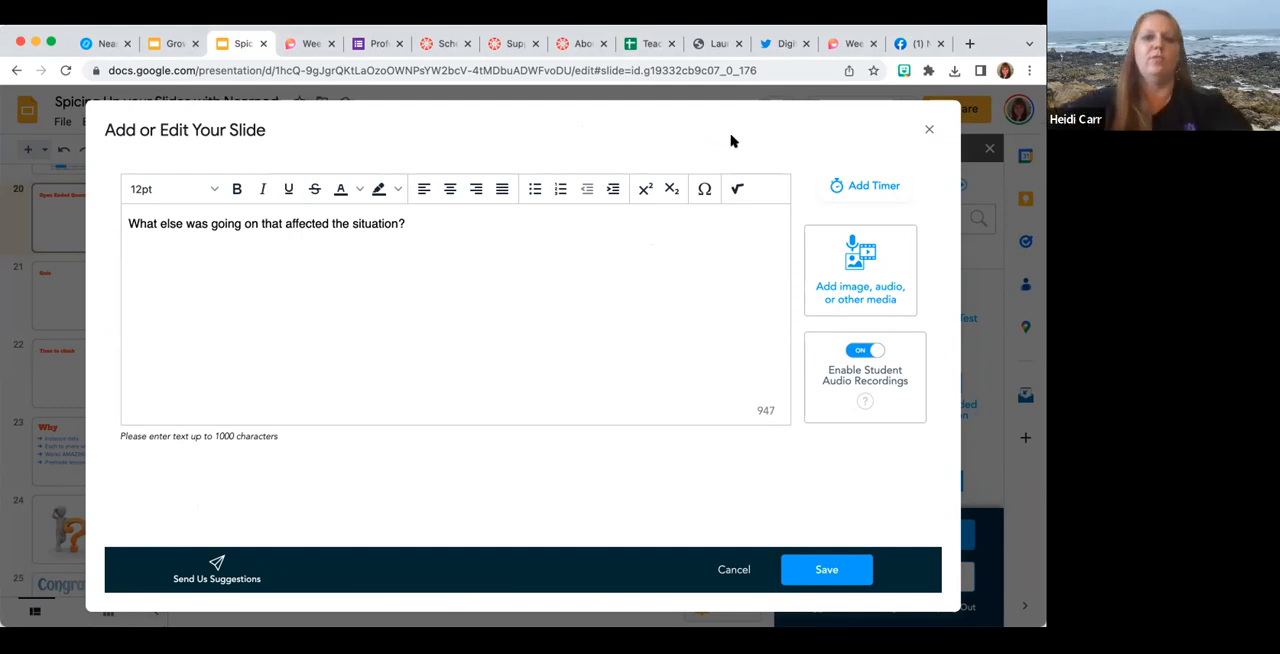
Check the activity timer without adding one, and try centring the question text before restoring left alignment.
{"action": "left_click", "coordinate": [855, 187]}
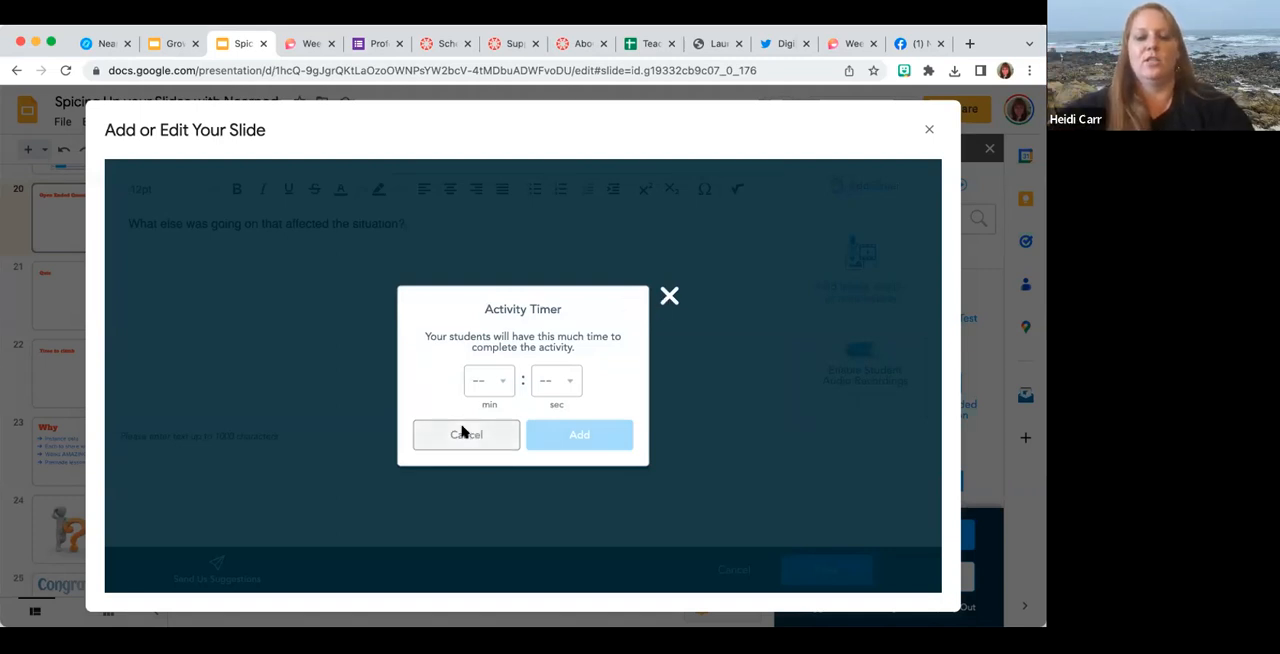
{"action": "left_click", "coordinate": [463, 431]}
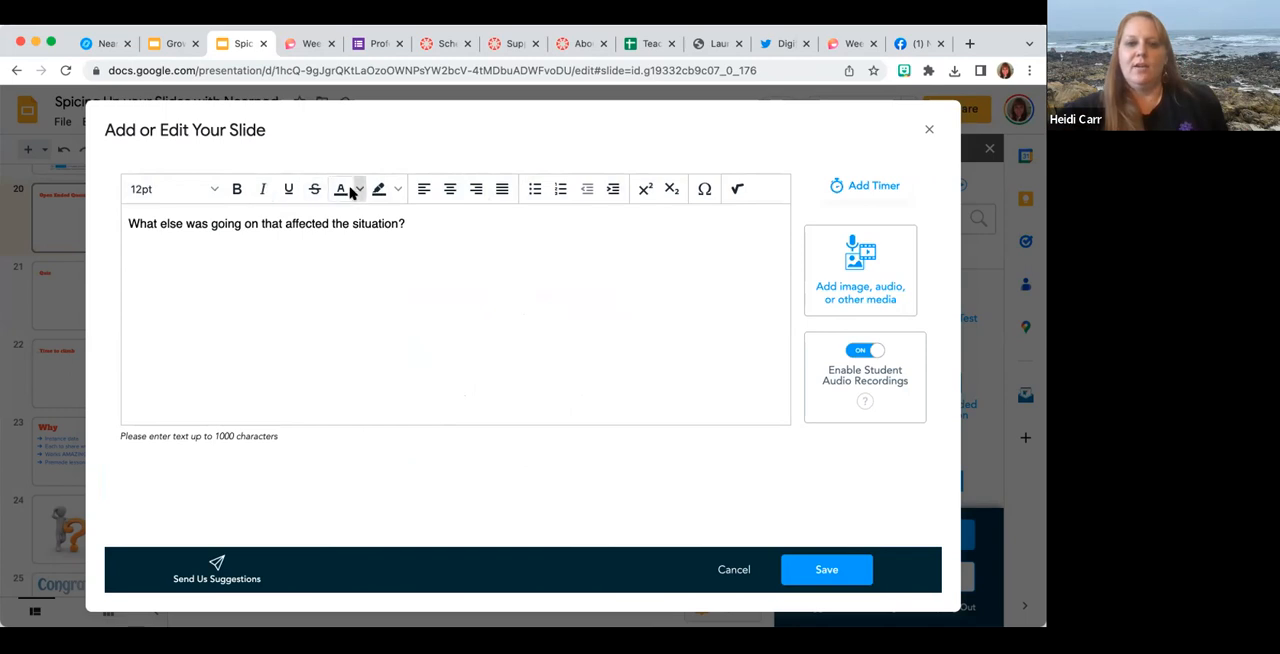
{"action": "key", "text": "Return"}
{"action": "left_click", "coordinate": [237, 189]}
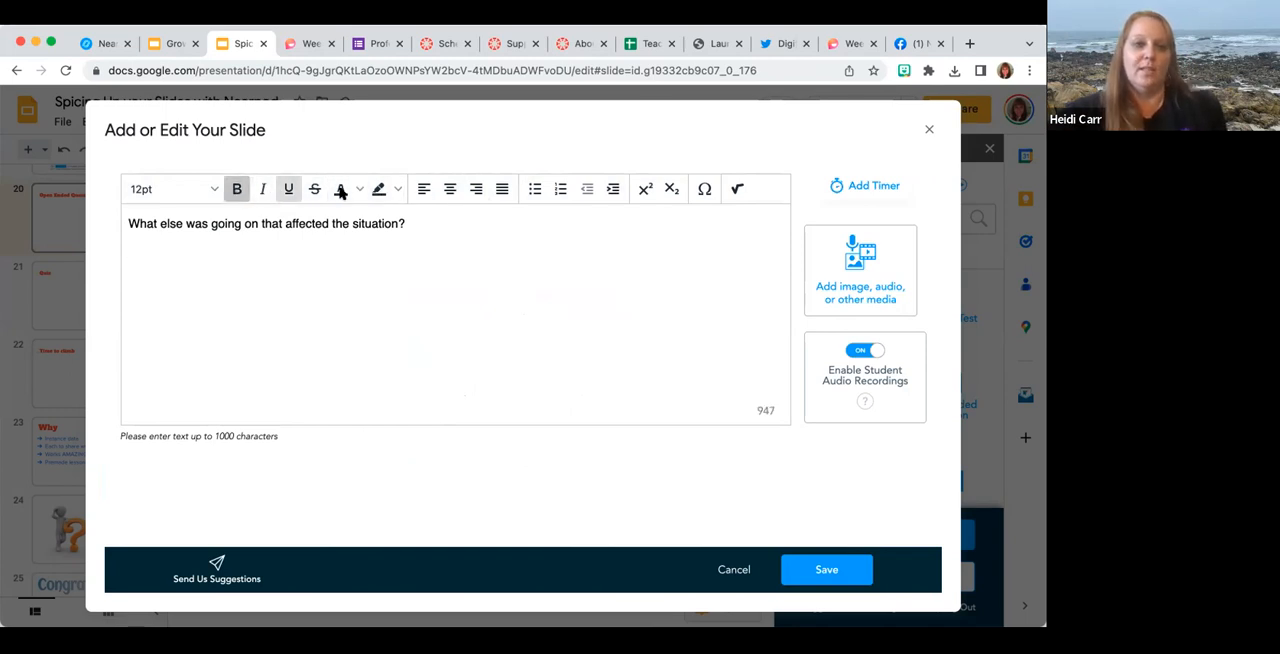
{"action": "left_click", "coordinate": [476, 190]}
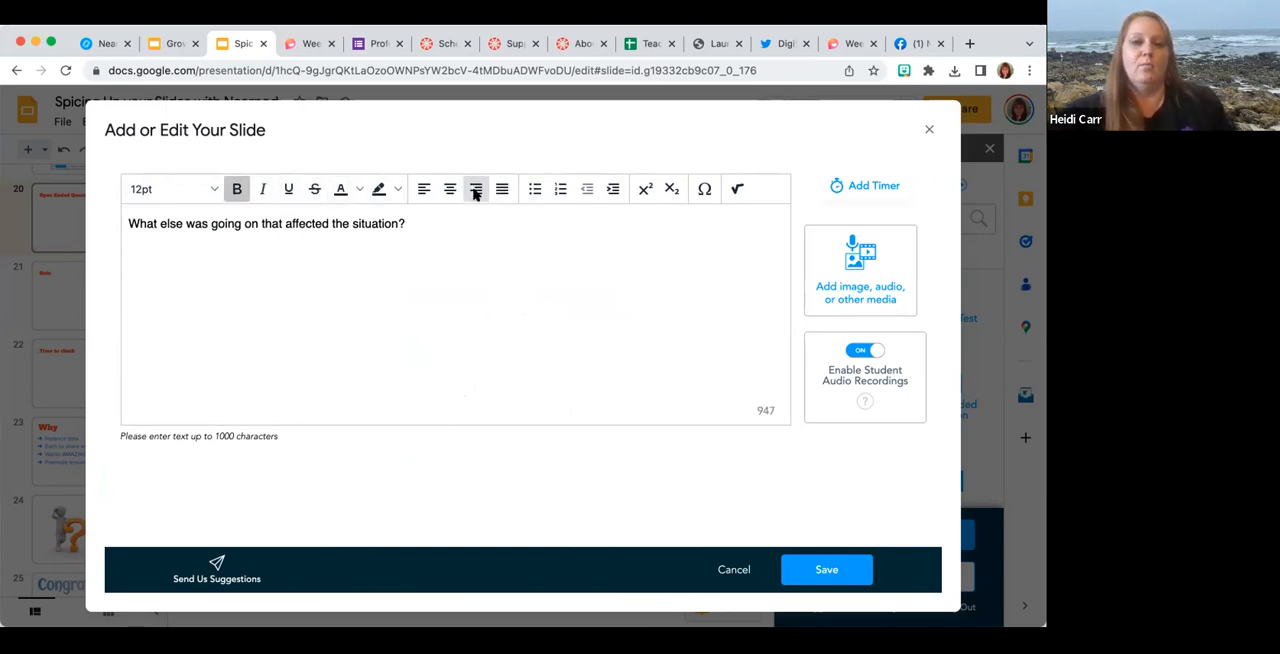
{"action": "mouse_move", "coordinate": [419, 213]}
{"action": "left_mouse_down"}
{"action": "mouse_move", "coordinate": [112, 222]}
{"action": "mouse_move", "coordinate": [406, 223]}
{"action": "left_mouse_up"}
{"action": "left_click", "coordinate": [450, 189]}
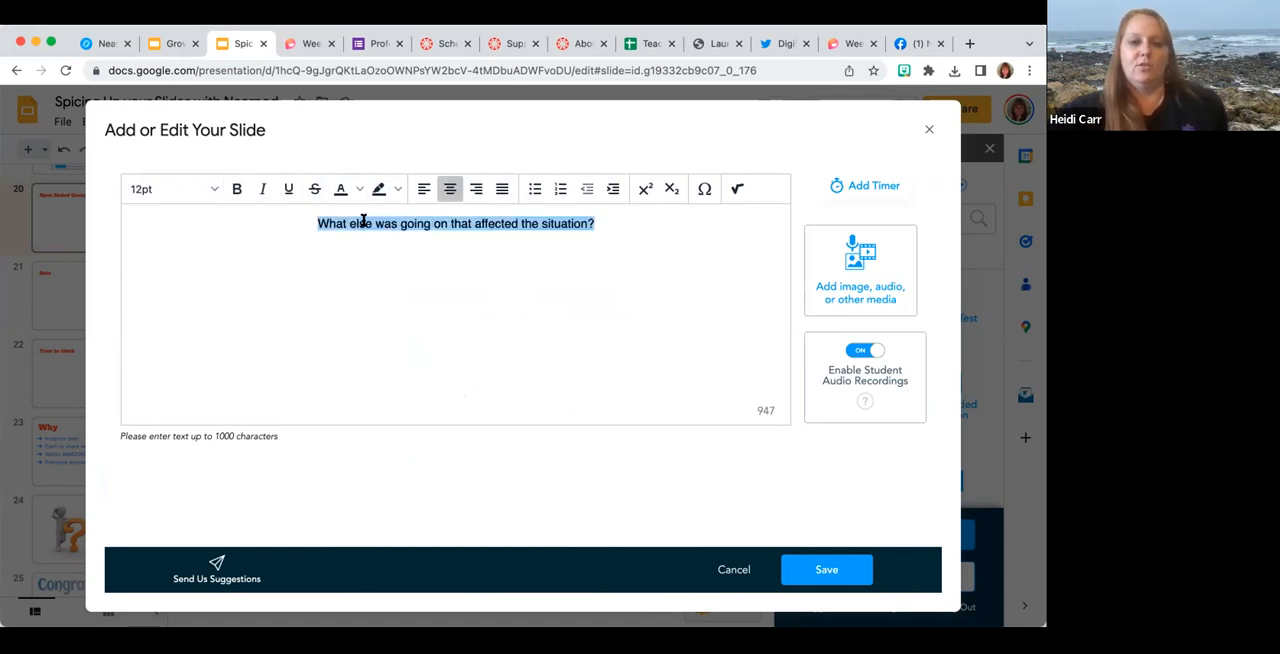
{"action": "left_click", "coordinate": [422, 190]}
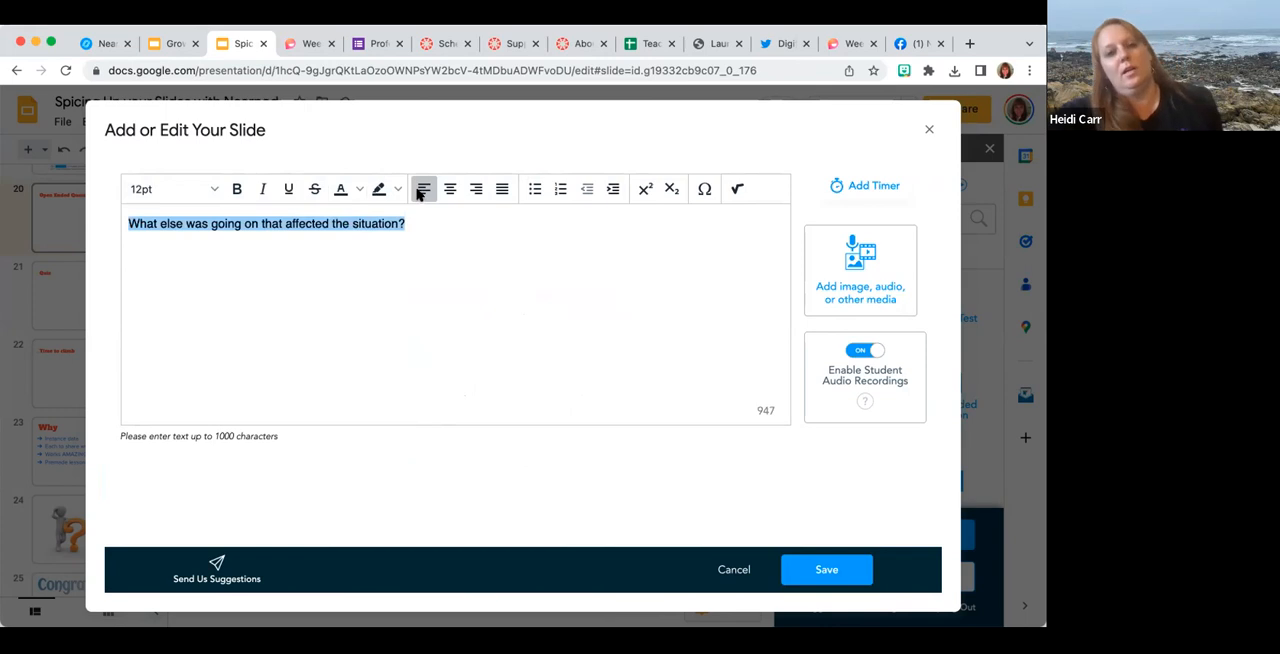
Try replacing the question text with a division sign from the special characters, and undo it.
{"action": "left_click", "coordinate": [704, 189]}
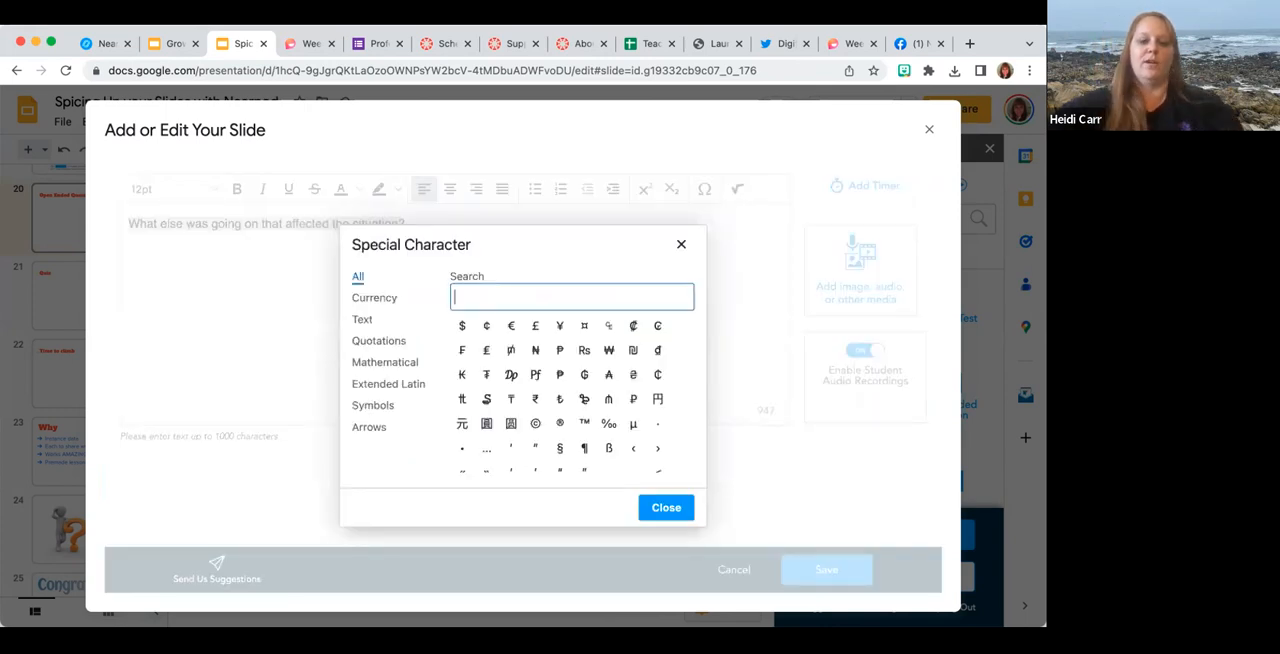
{"action": "type", "text": "div"}
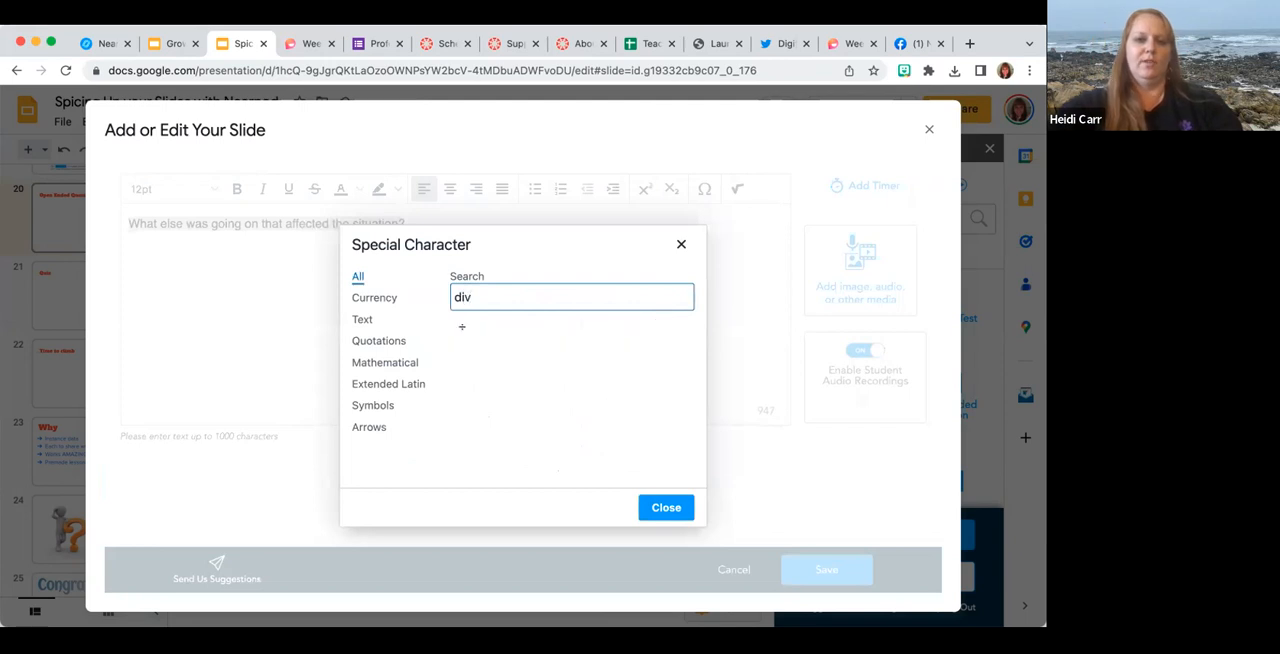
{"action": "left_click", "coordinate": [460, 328]}
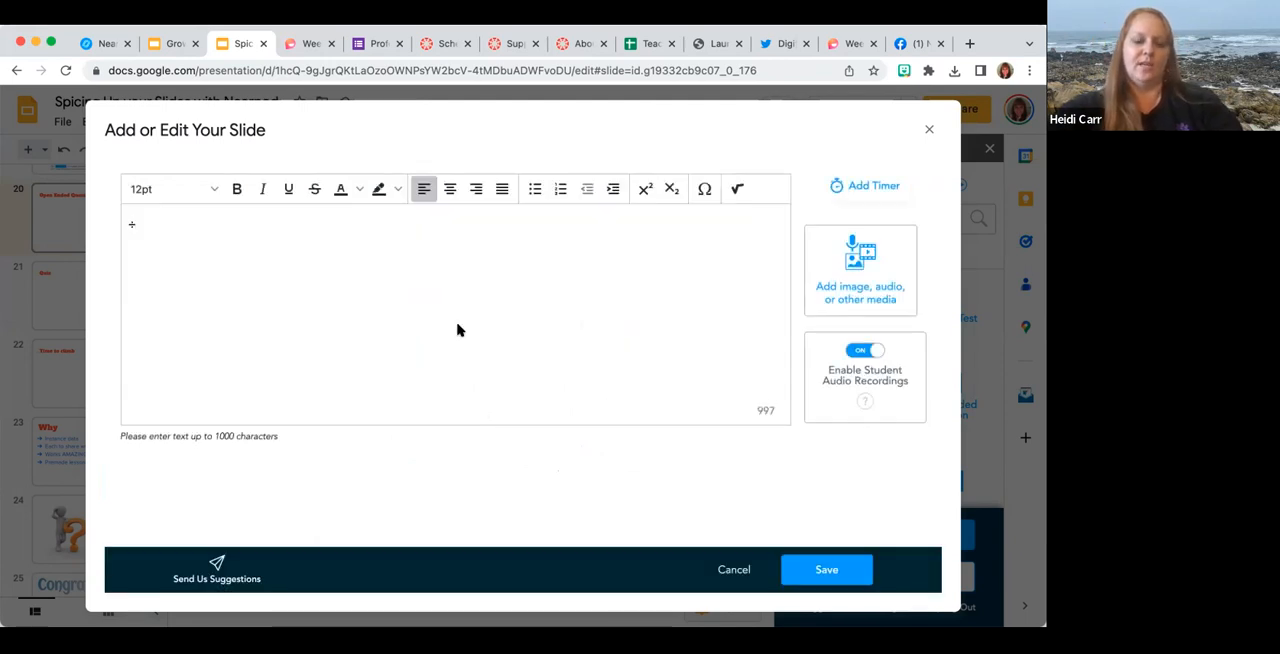
{"action": "key", "text": "super+z"}
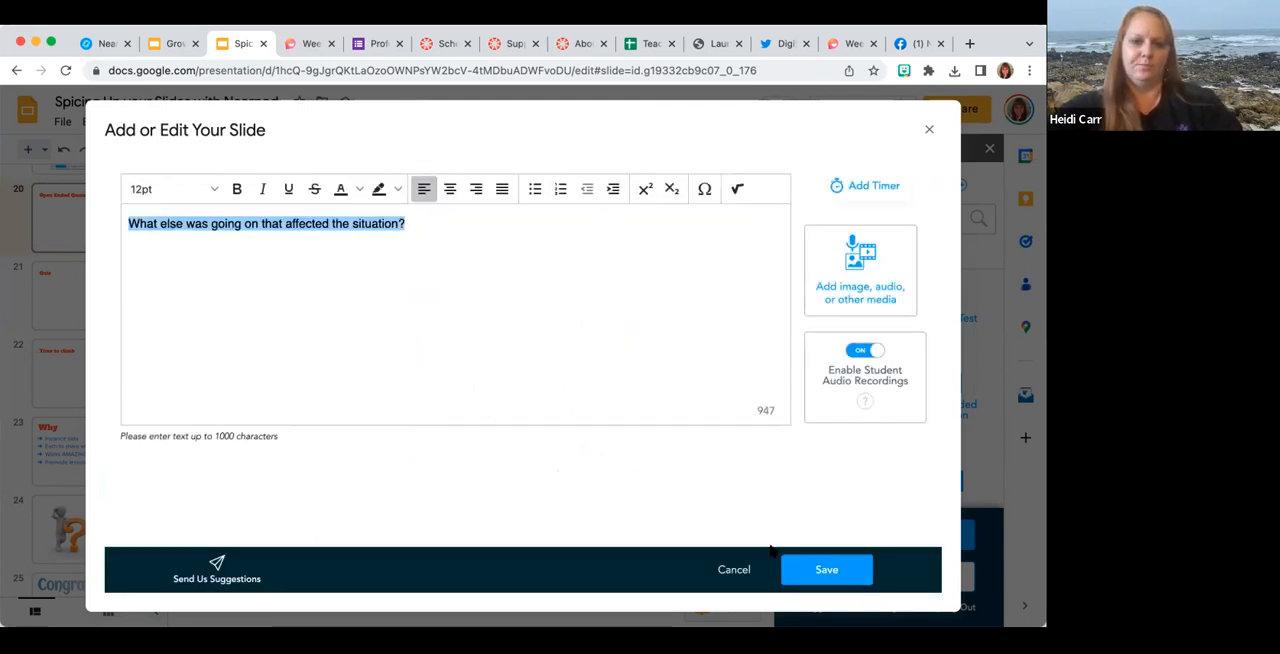
Save the open-ended question activity and delete the placeholder "Open Ended Question" slide.
{"action": "left_click", "coordinate": [827, 569]}
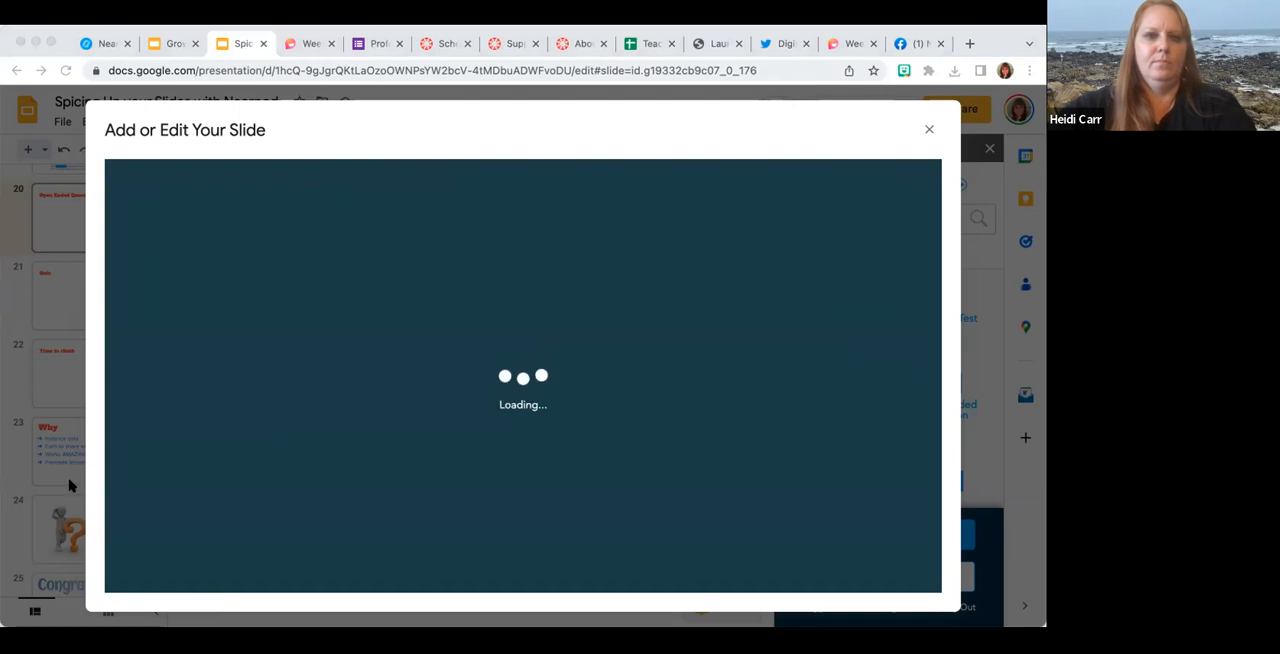
{"action": "scroll", "coordinate": [80, 483], "scroll_direction": "down", "scroll_amount": 15}
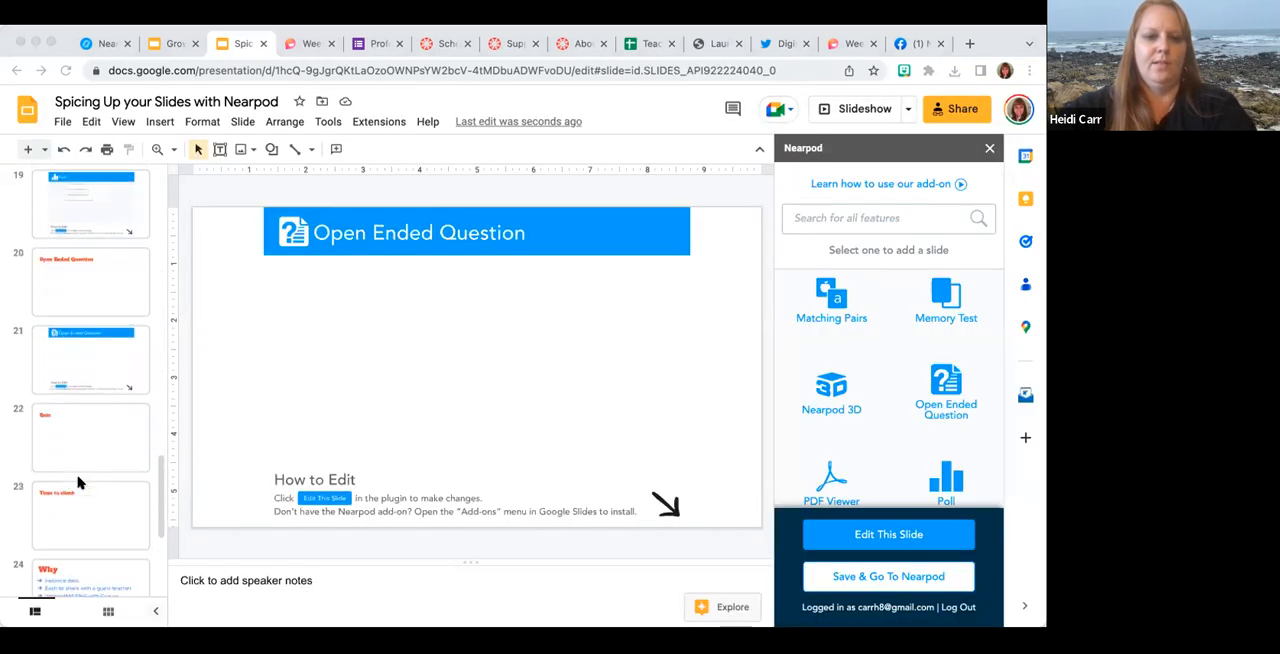
{"action": "scroll", "coordinate": [80, 483], "scroll_direction": "down", "scroll_amount": 1}
{"action": "left_click", "coordinate": [79, 424]}
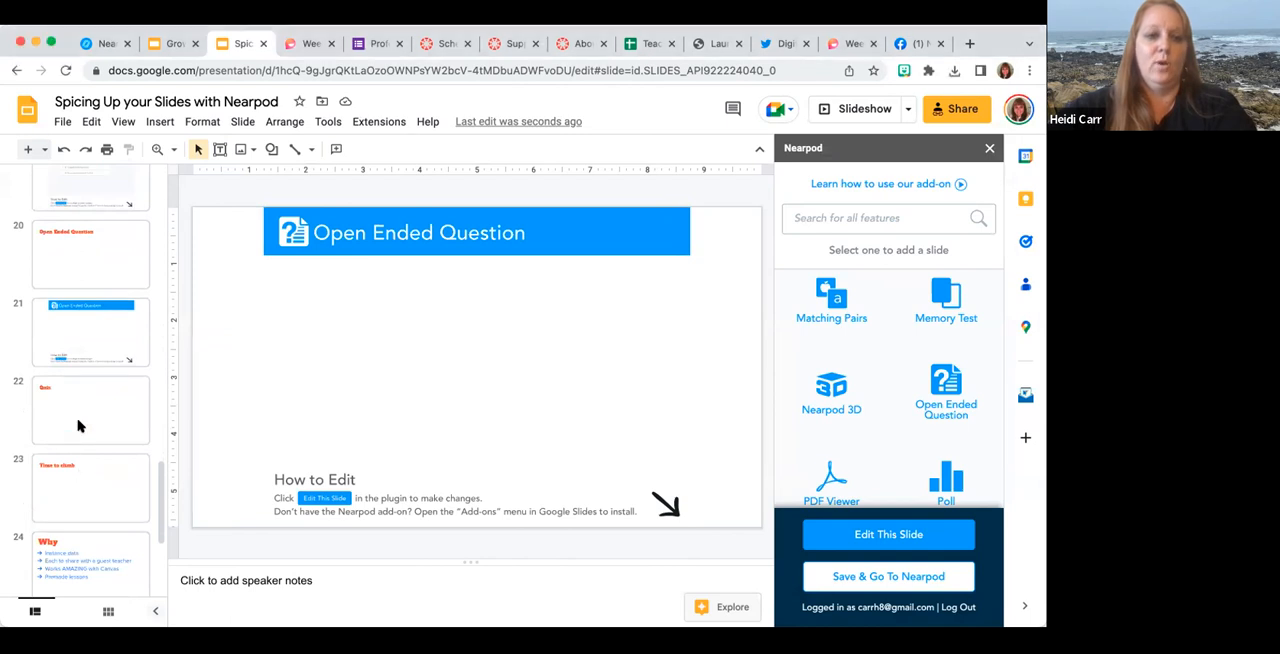
{"action": "left_click", "coordinate": [88, 259]}
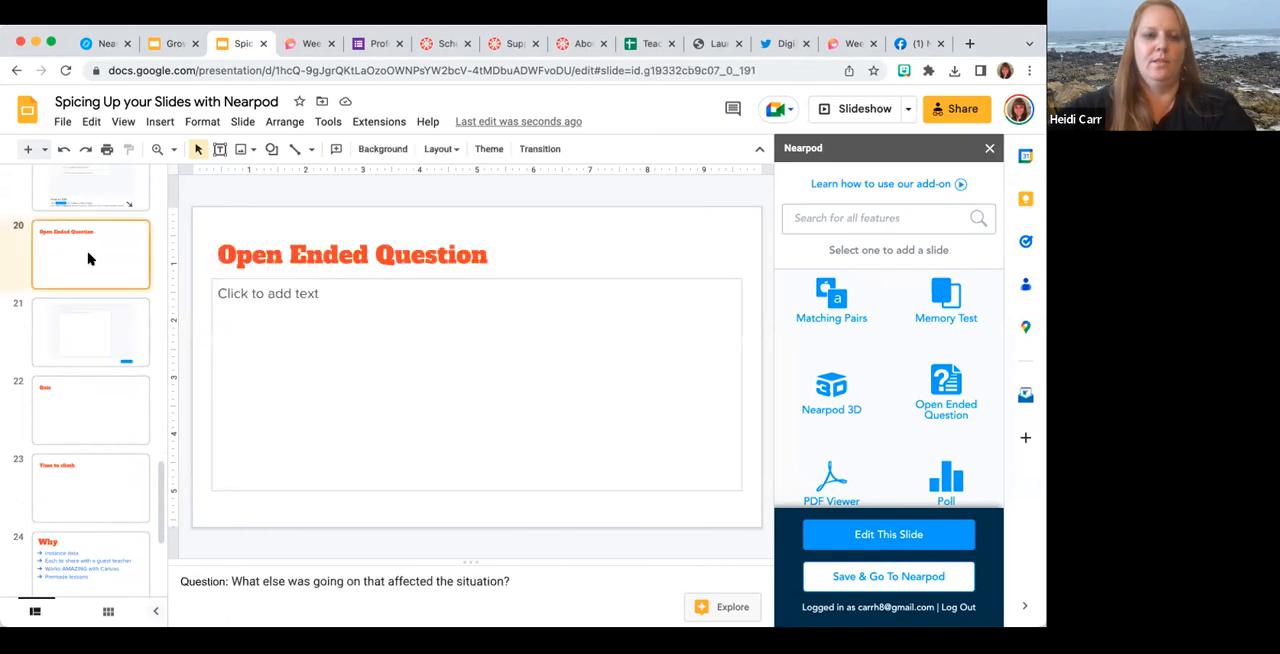
{"action": "key", "text": "Delete"}
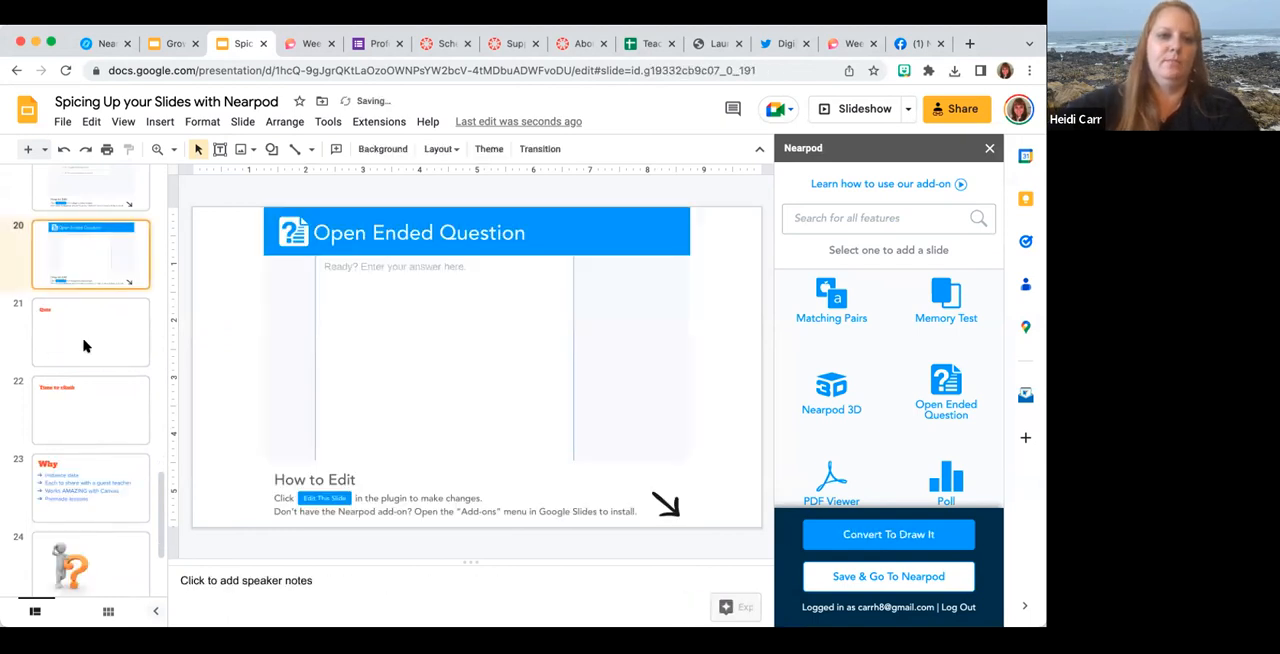
Copy all the fill-in-the-blank sentences from the speaker notes of the Quiz slide.
{"action": "left_click", "coordinate": [86, 346]}
{"action": "key", "text": "Down"}
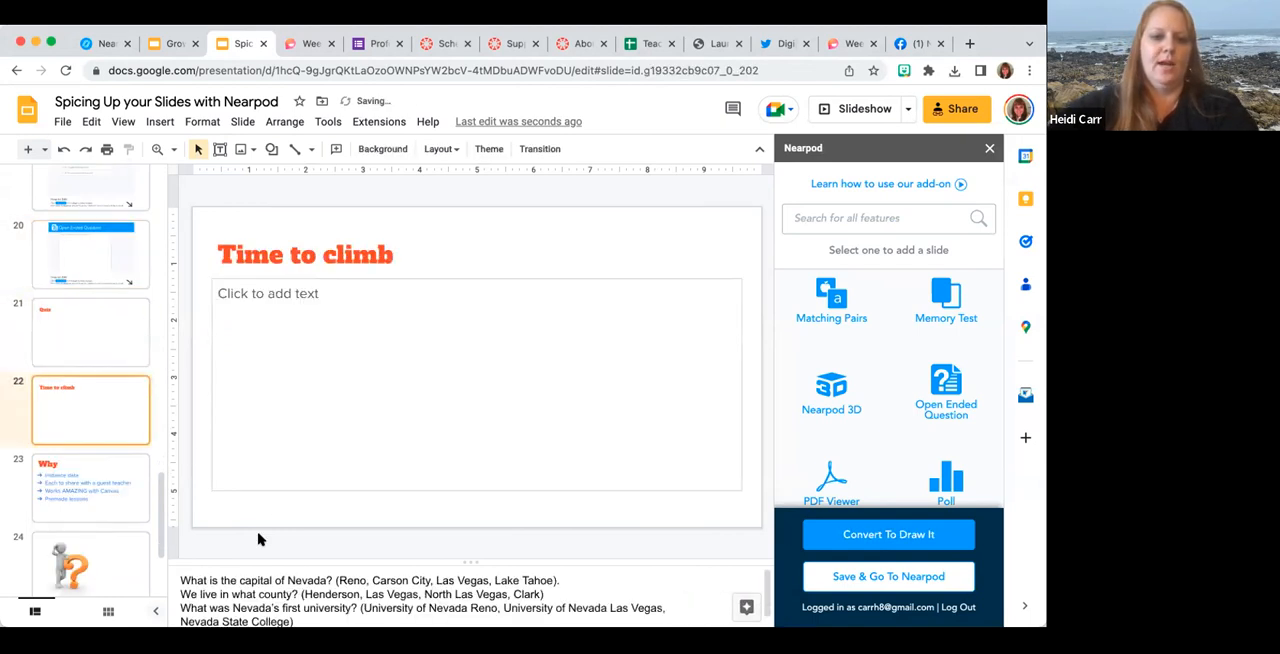
{"action": "key", "text": "Up"}
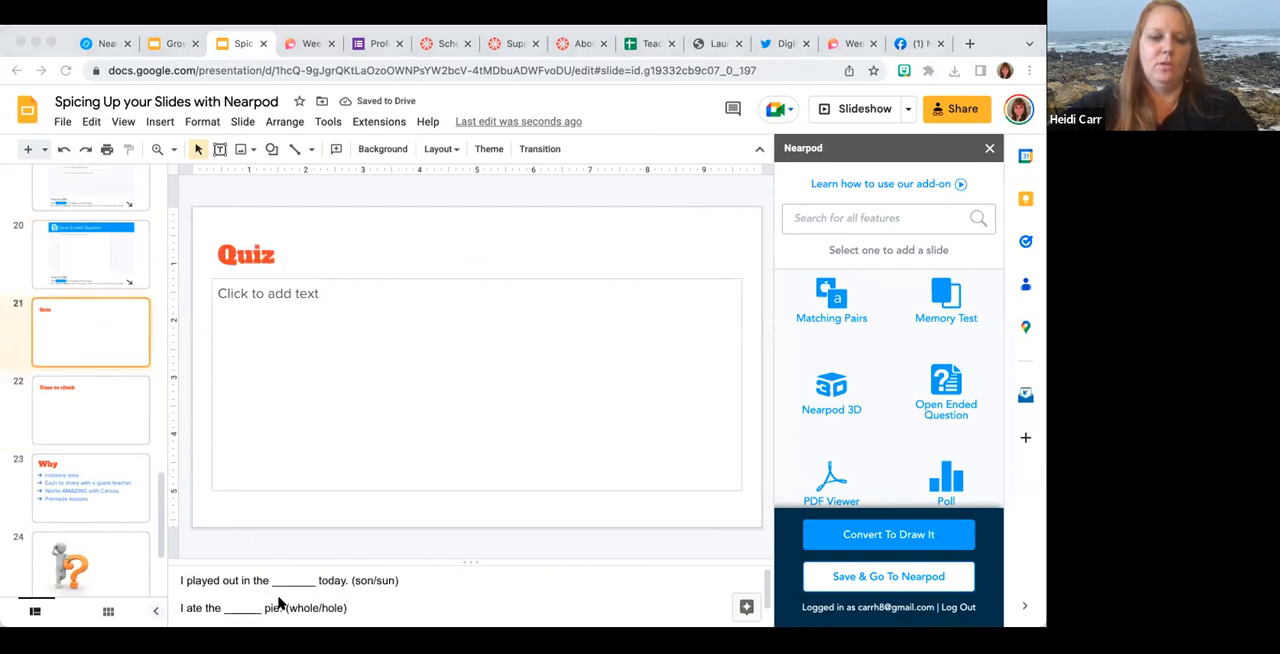
{"action": "left_click", "coordinate": [313, 587]}
{"action": "scroll", "coordinate": [313, 587], "scroll_direction": "down", "scroll_amount": 1}
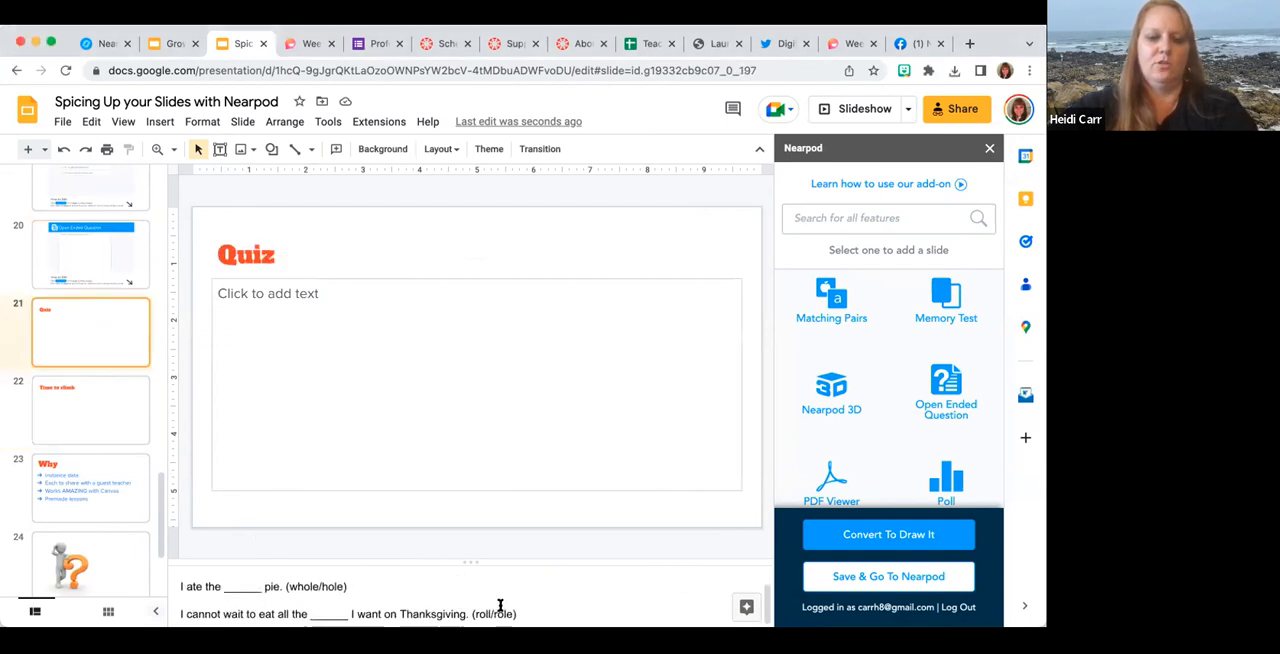
{"action": "key", "text": "ctrl+a"}
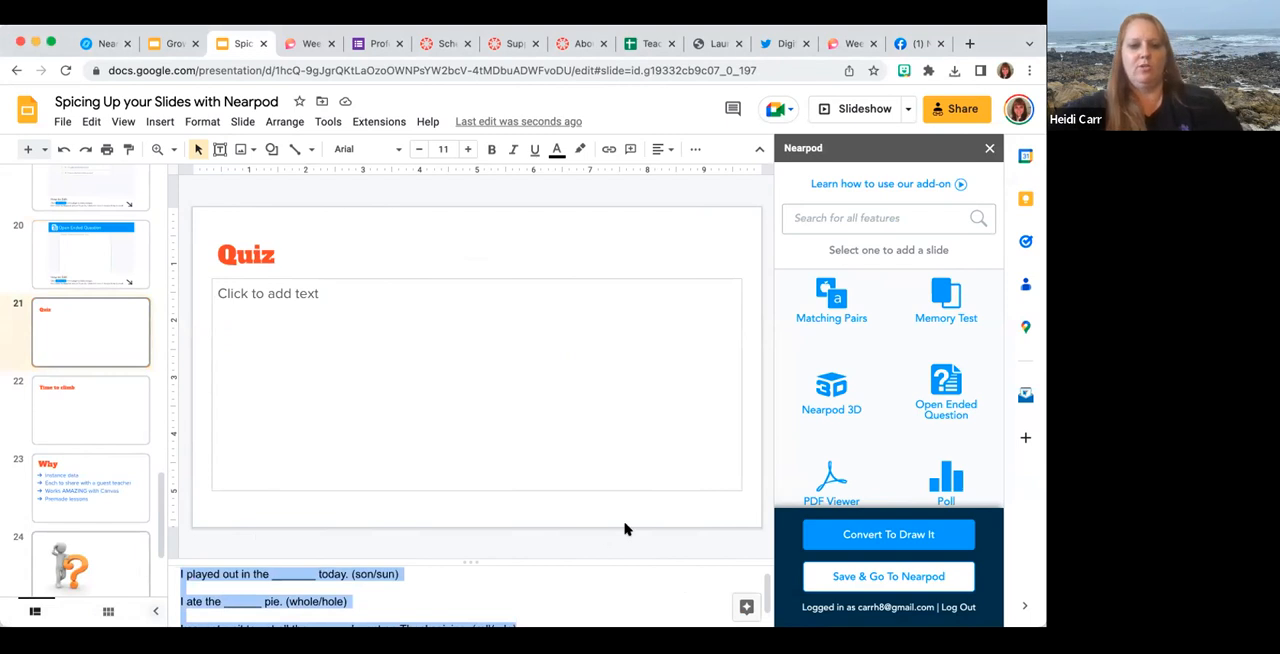
Add a Nearpod Quiz activity and paste the copied sentences into the first question's text.
{"action": "scroll", "coordinate": [903, 382], "scroll_direction": "down", "scroll_amount": 4}
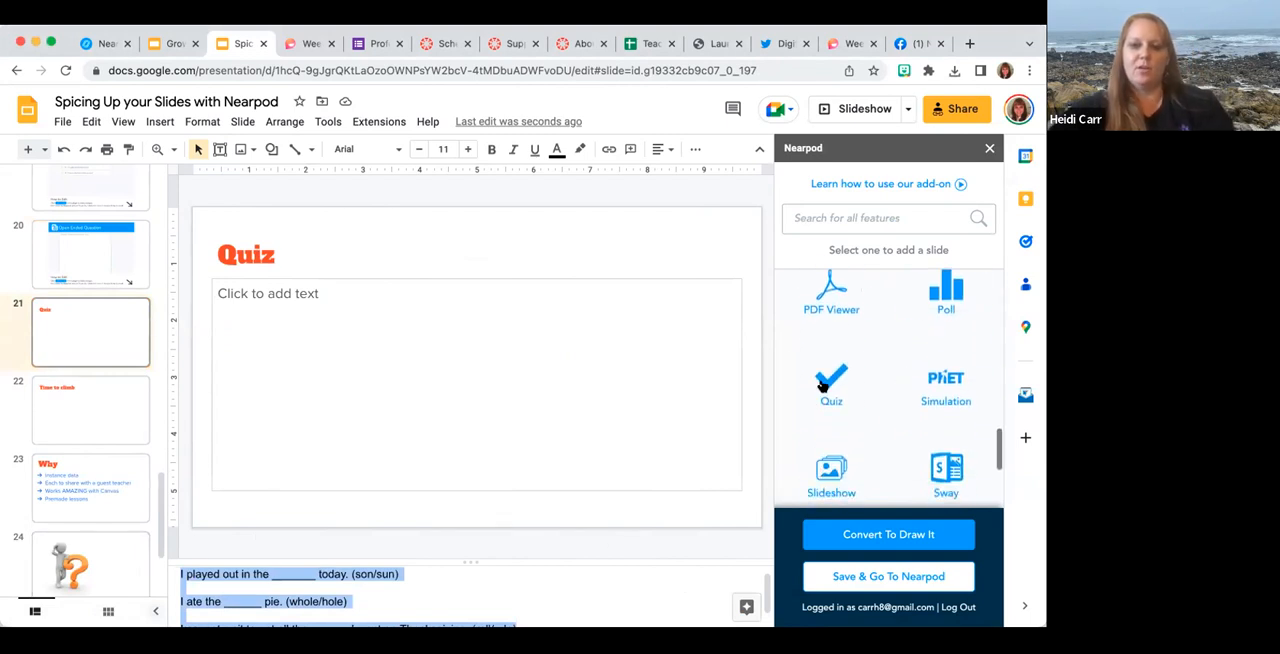
{"action": "left_click", "coordinate": [826, 381]}
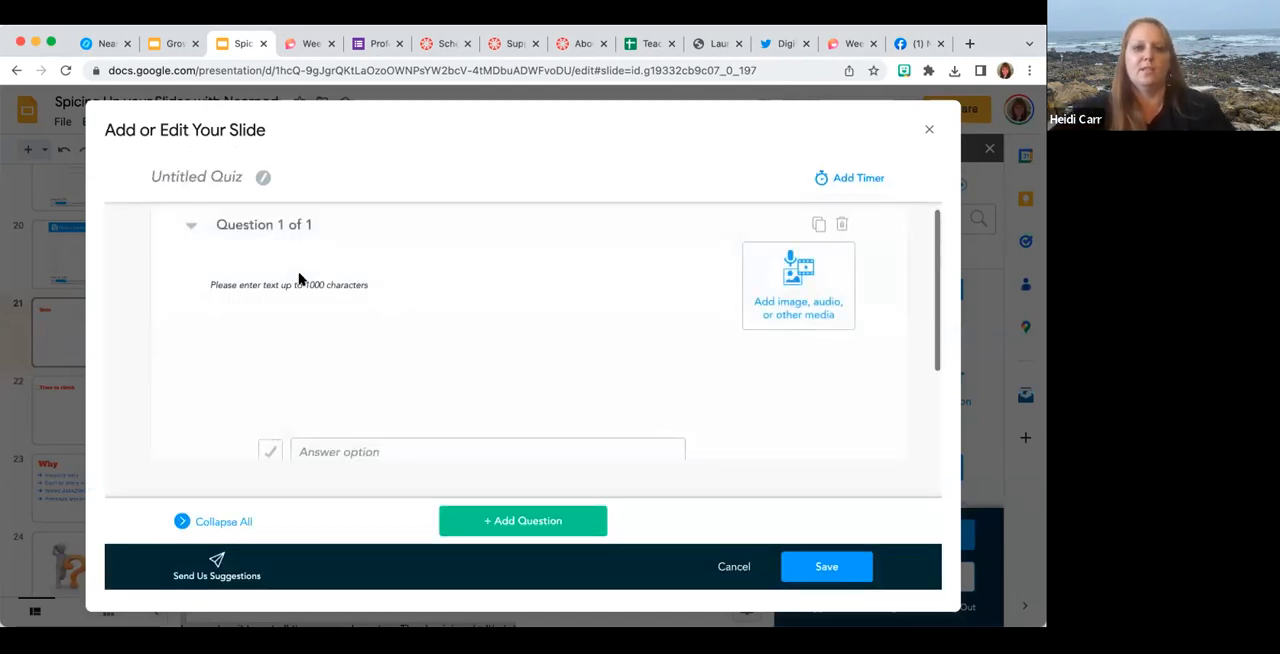
{"action": "key", "text": "ctrl+v"}
Enter "son" and "sun" as the first question's answer options and mark "sun" as correct.
{"action": "left_click", "coordinate": [350, 430]}
{"action": "type", "text": "son"}
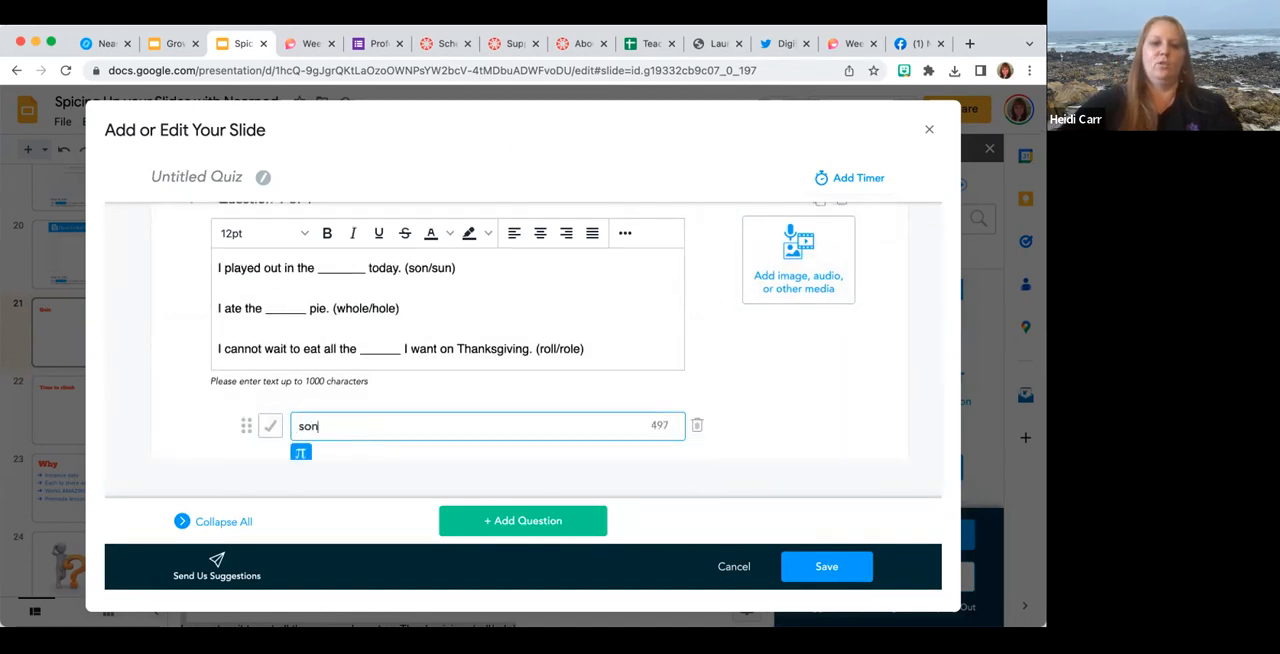
{"action": "scroll", "coordinate": [349, 406], "scroll_direction": "down", "scroll_amount": 1}
{"action": "left_click", "coordinate": [351, 416]}
{"action": "type", "text": "sun"}
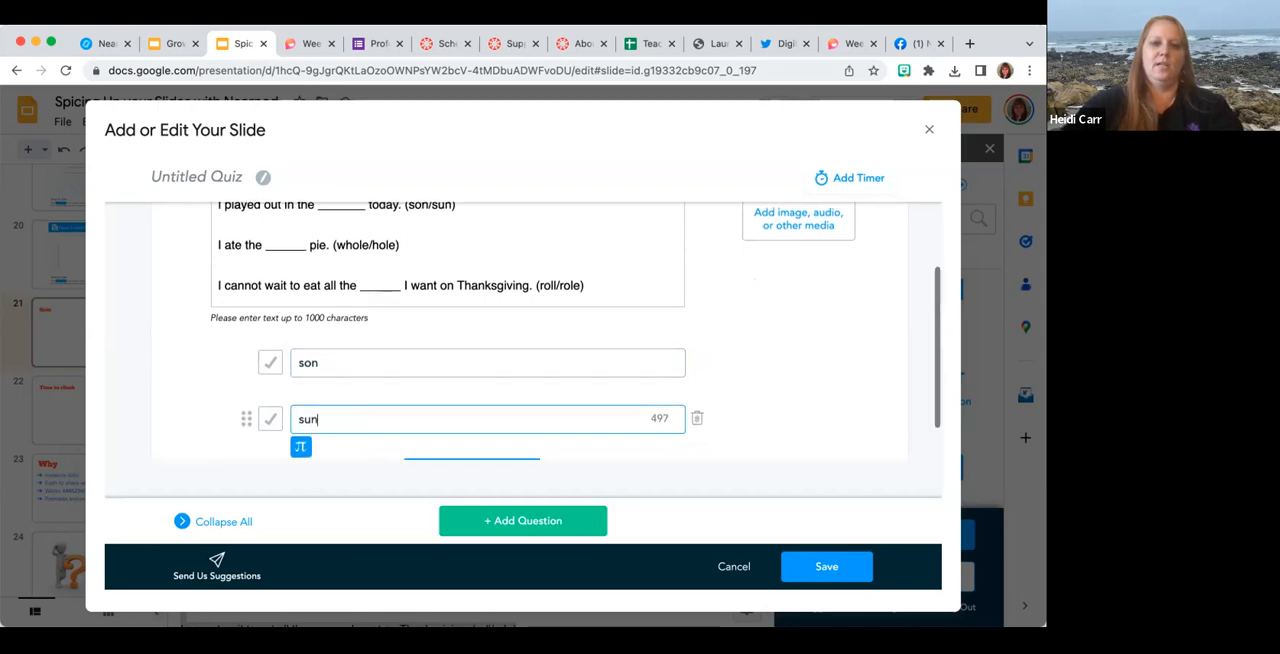
{"action": "scroll", "coordinate": [487, 350], "scroll_direction": "up", "scroll_amount": 1}
{"action": "scroll", "coordinate": [487, 350], "scroll_direction": "down", "scroll_amount": 1}
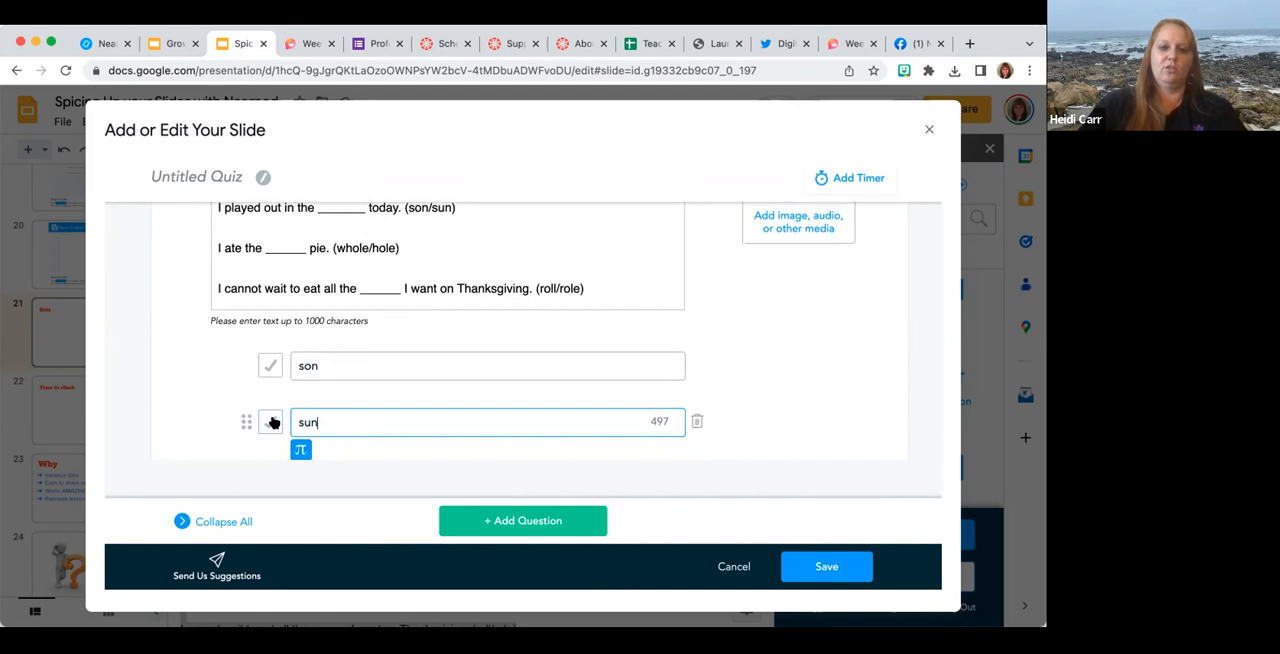
{"action": "left_click", "coordinate": [270, 423]}
{"action": "left_click", "coordinate": [270, 423]}
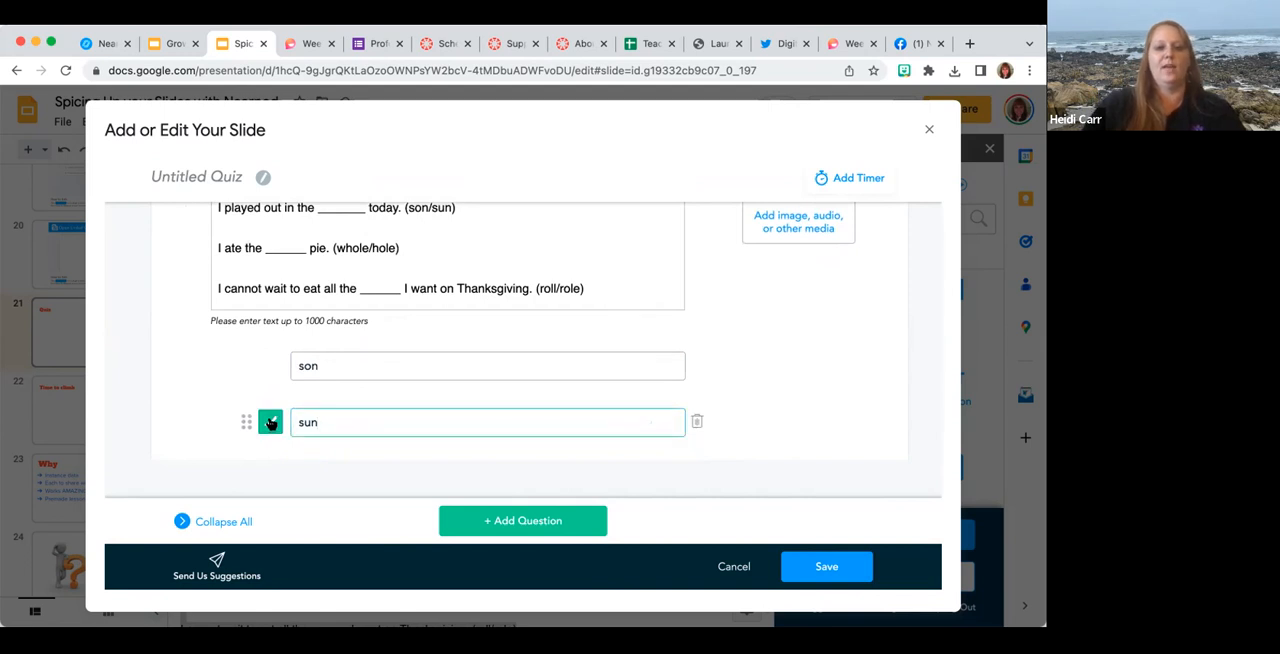
Move the "I ate the ______ pie" and Thanksgiving sentences from the first question into a new second question.
{"action": "scroll", "coordinate": [451, 294], "scroll_direction": "up", "scroll_amount": 3}
{"action": "left_click_drag", "start_coordinate": [460, 297], "coordinate": [224, 295]}
{"action": "left_click_drag", "start_coordinate": [458, 297], "coordinate": [400, 297]}
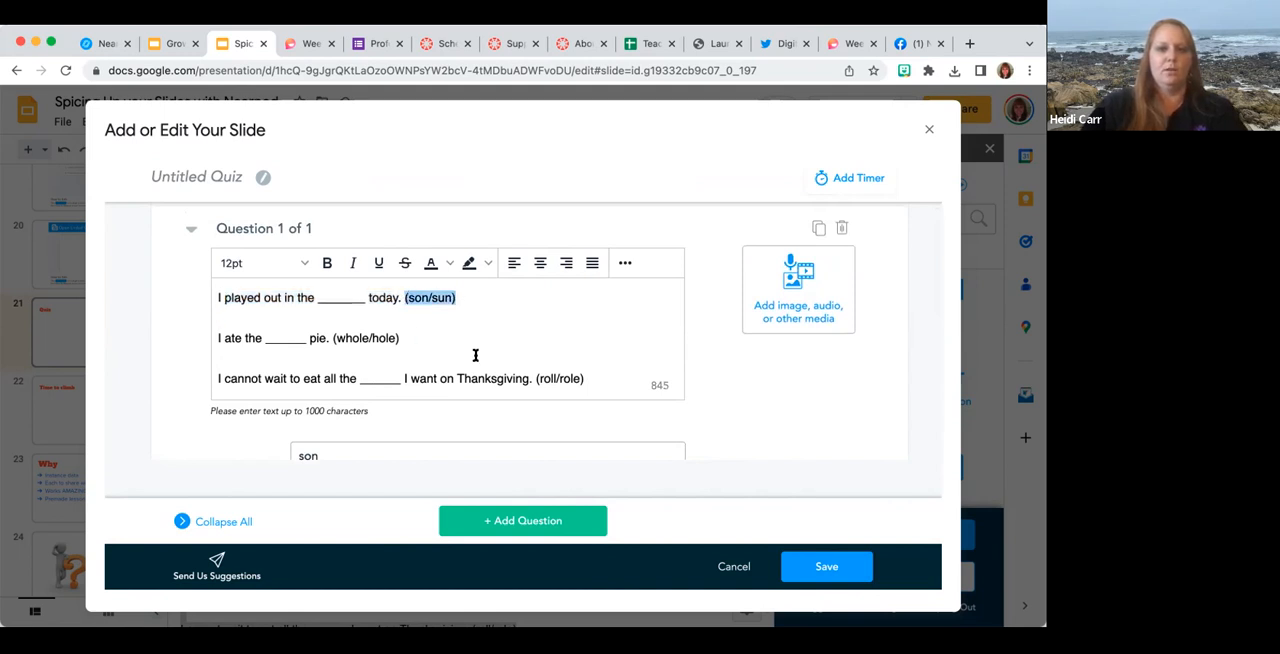
{"action": "scroll", "coordinate": [533, 352], "scroll_direction": "down", "scroll_amount": 1}
{"action": "left_click_drag", "start_coordinate": [583, 375], "coordinate": [211, 337]}
{"action": "key", "text": "ctrl+c"}
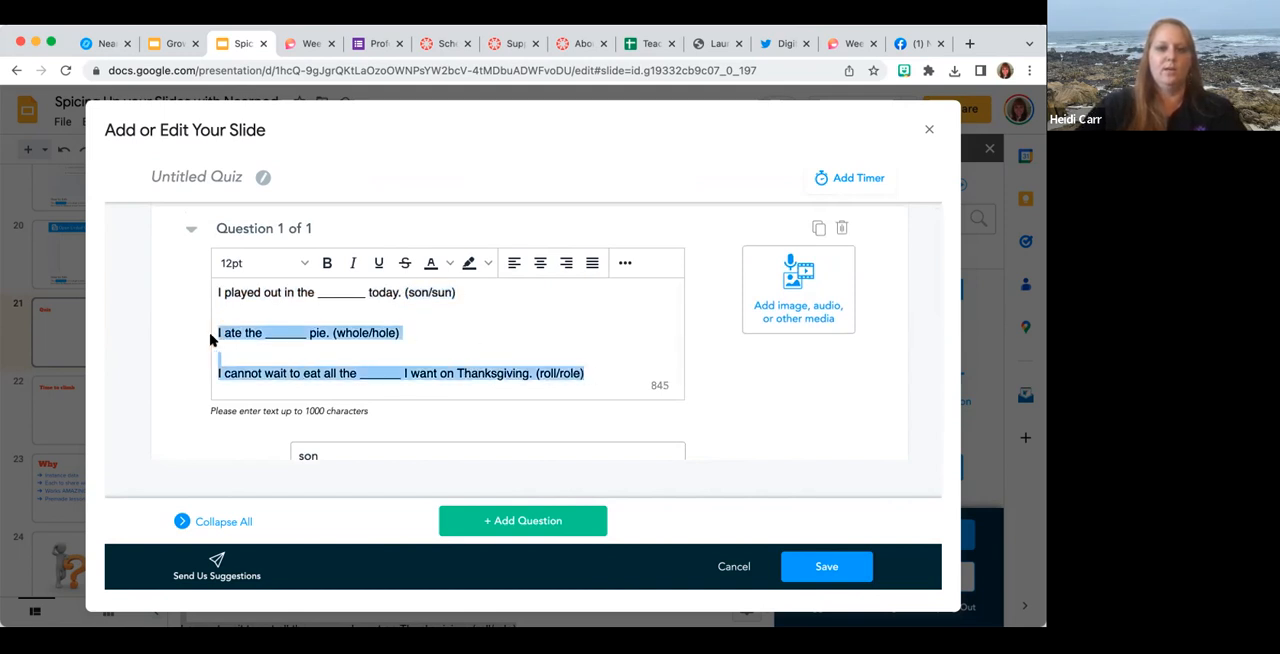
{"action": "key", "text": "BackSpace"}
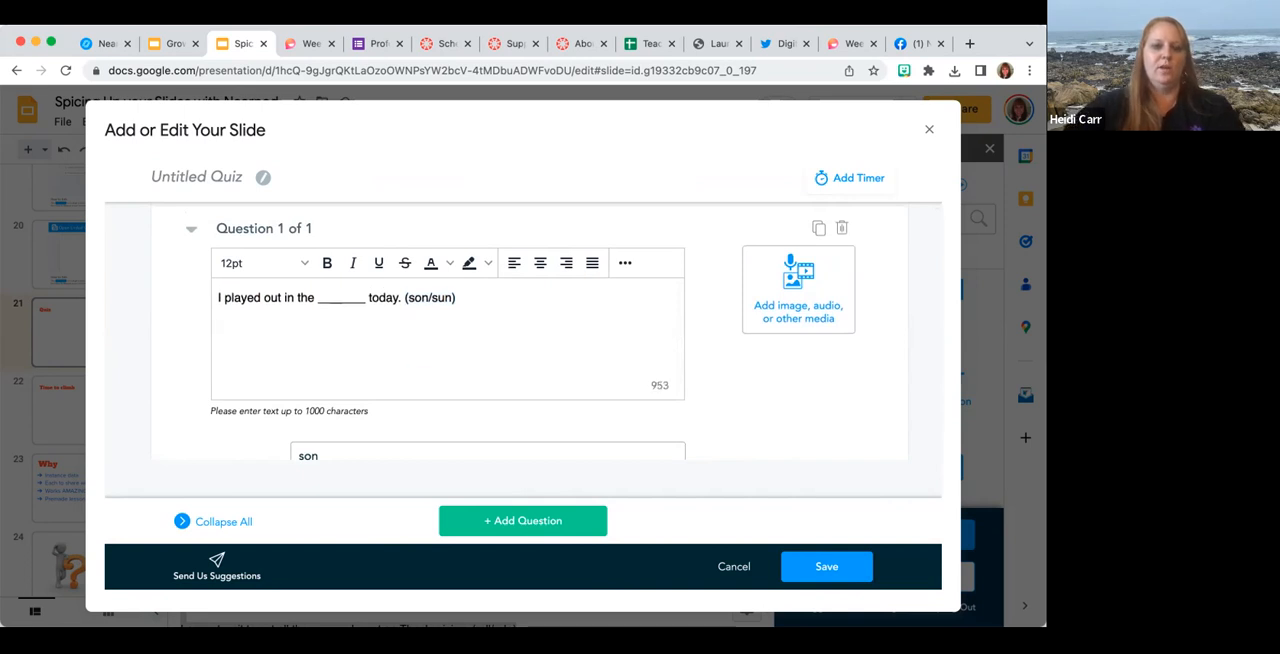
{"action": "left_click", "coordinate": [468, 522]}
{"action": "left_click", "coordinate": [357, 326]}
{"action": "key", "text": "ctrl+v"}
{"action": "scroll", "coordinate": [357, 326], "scroll_direction": "down", "scroll_amount": 1}
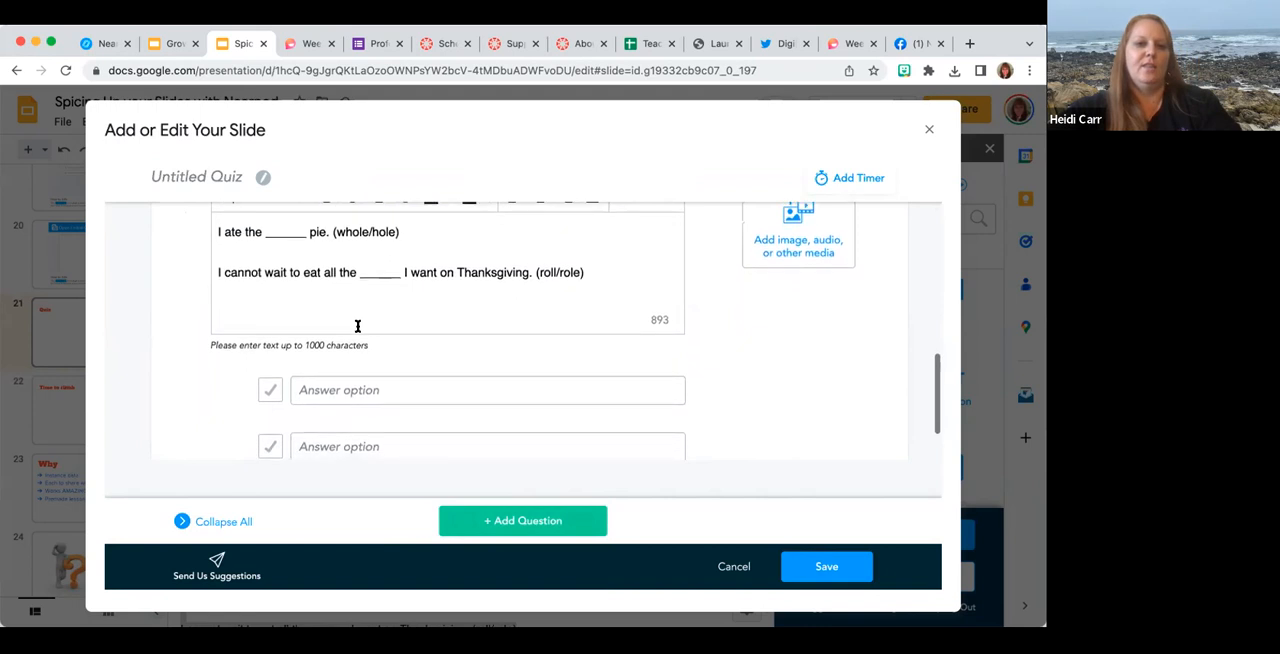
Enter "whole" and "hole" as the second question's answer options and mark "whole" as correct.
{"action": "scroll", "coordinate": [340, 385], "scroll_direction": "down", "scroll_amount": 1}
{"action": "left_click", "coordinate": [339, 379]}
{"action": "type", "text": "whole"}
{"action": "left_click", "coordinate": [344, 430]}
{"action": "type", "text": "hole"}
{"action": "left_click", "coordinate": [272, 380]}
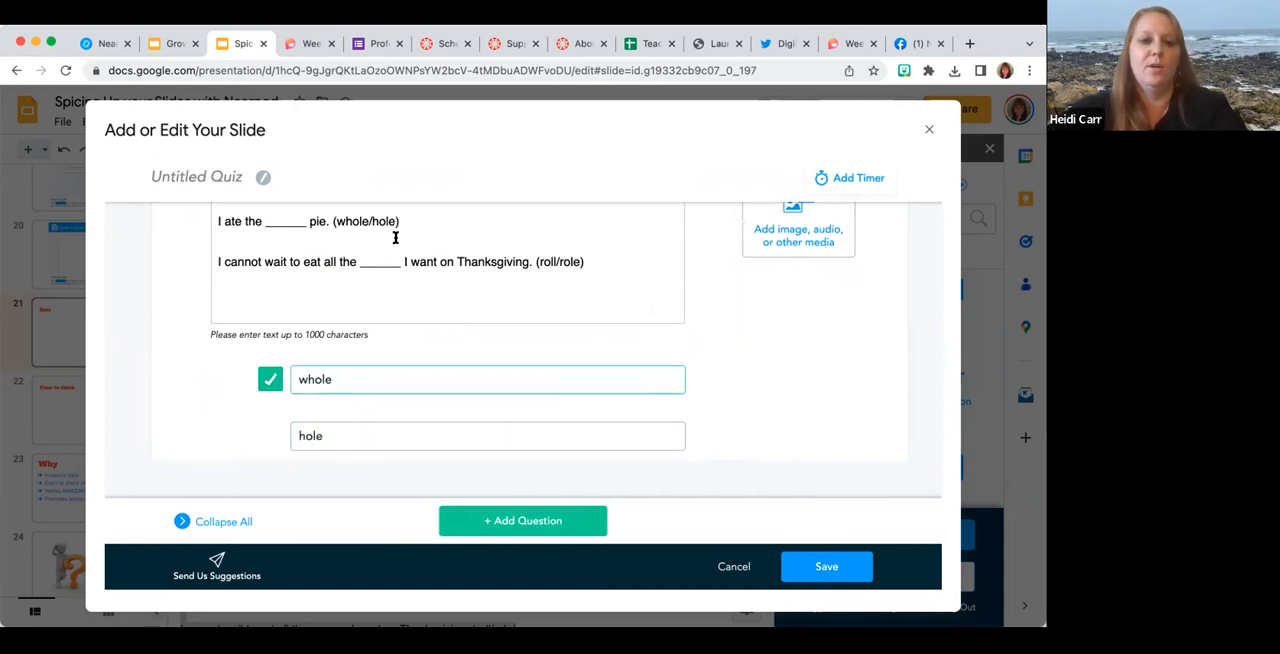
Move "I cannot wait to eat all the ______ I want on Thanksgiving. (roll/role)" from the second question into a new third question.
{"action": "left_click_drag", "start_coordinate": [225, 262], "coordinate": [193, 268]}
{"action": "key", "text": "ctrl+c"}
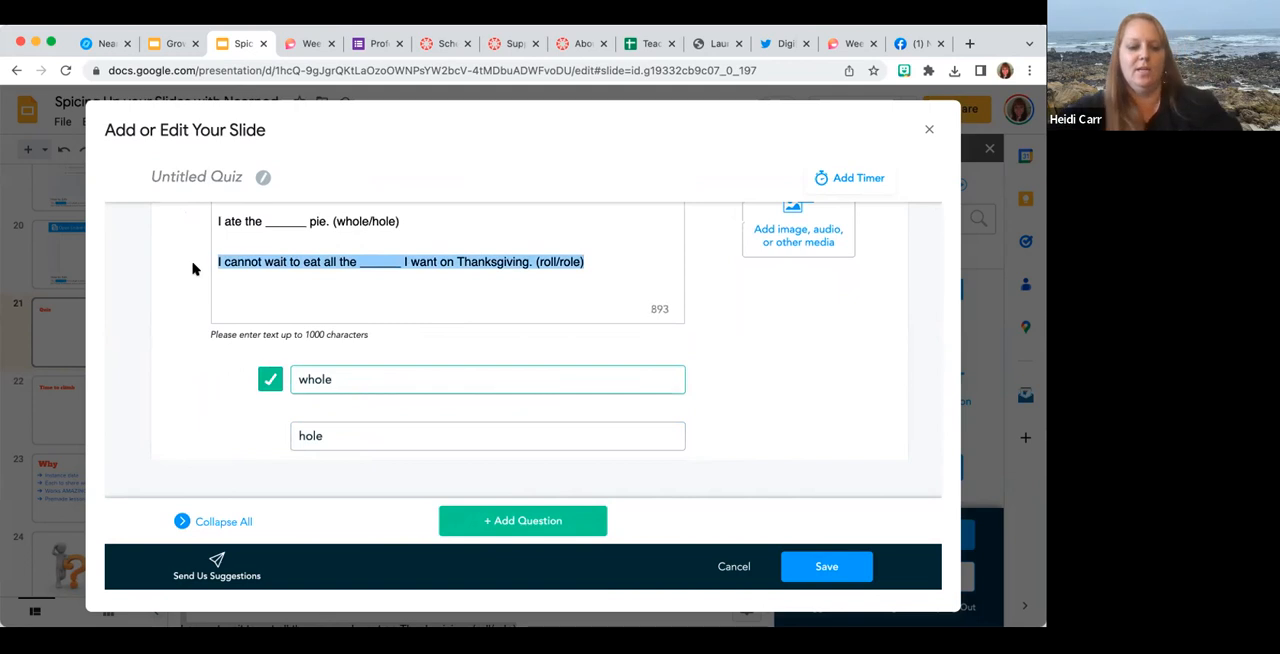
{"action": "key", "text": "BackSpace"}
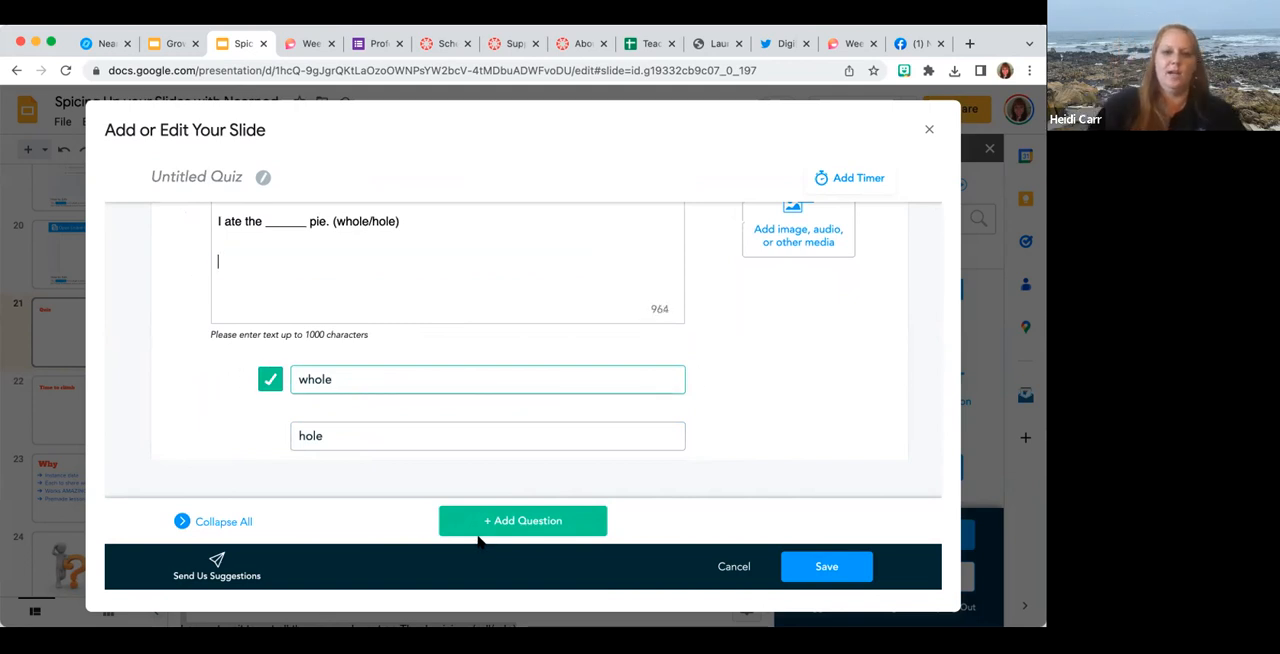
{"action": "left_click", "coordinate": [478, 514]}
{"action": "left_click", "coordinate": [437, 329]}
{"action": "key", "text": "ctrl+v"}
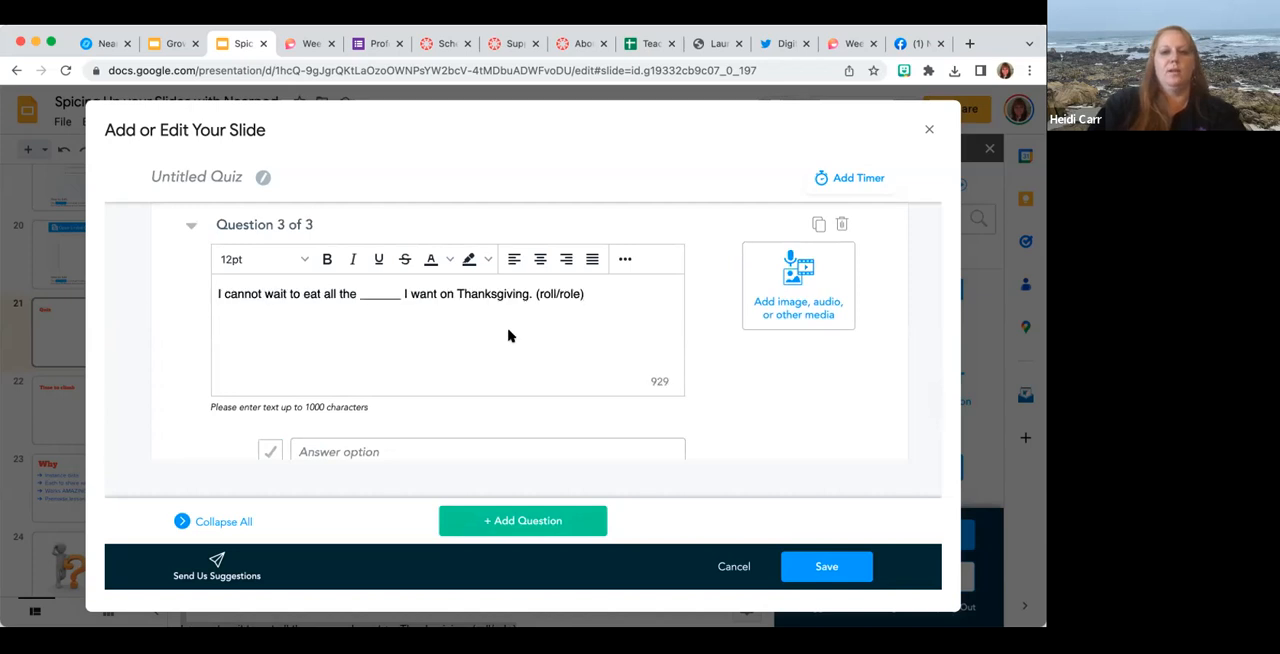
Enter two answer options for the third question, mark "rolls" as correct, and save the quiz.
{"action": "scroll", "coordinate": [371, 406], "scroll_direction": "down", "scroll_amount": 1}
{"action": "left_click", "coordinate": [363, 413]}
{"action": "type", "text": "roll"}
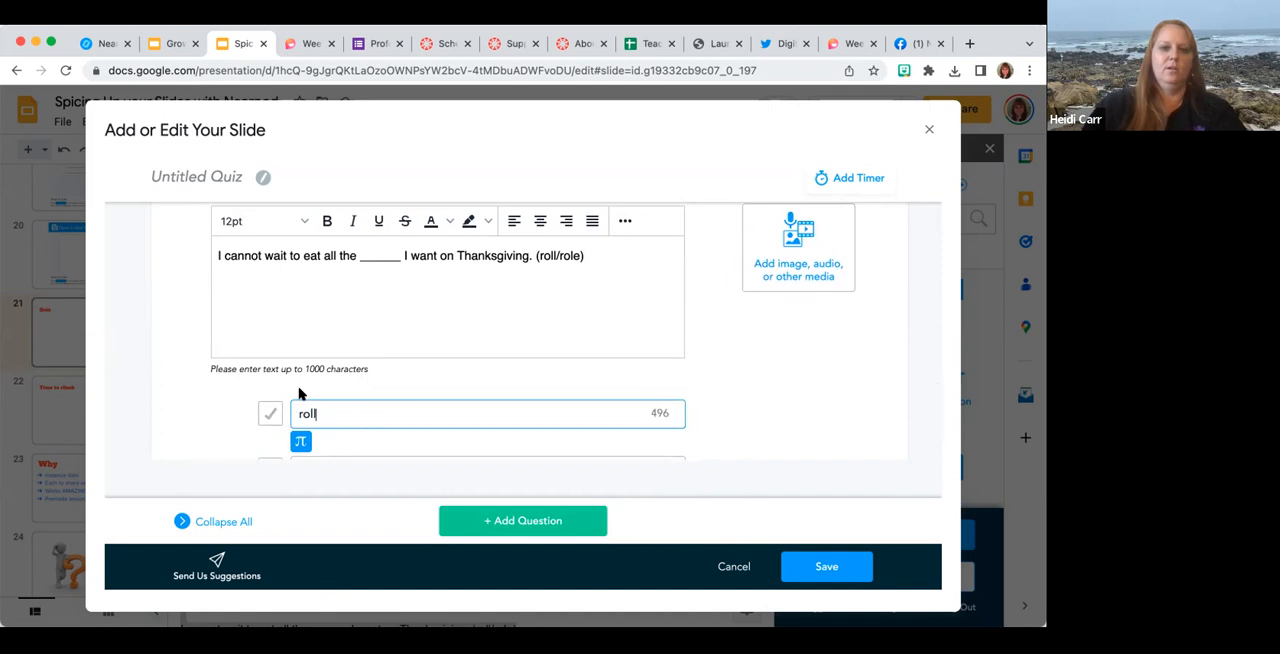
{"action": "type", "text": "s"}
{"action": "left_click", "coordinate": [270, 413]}
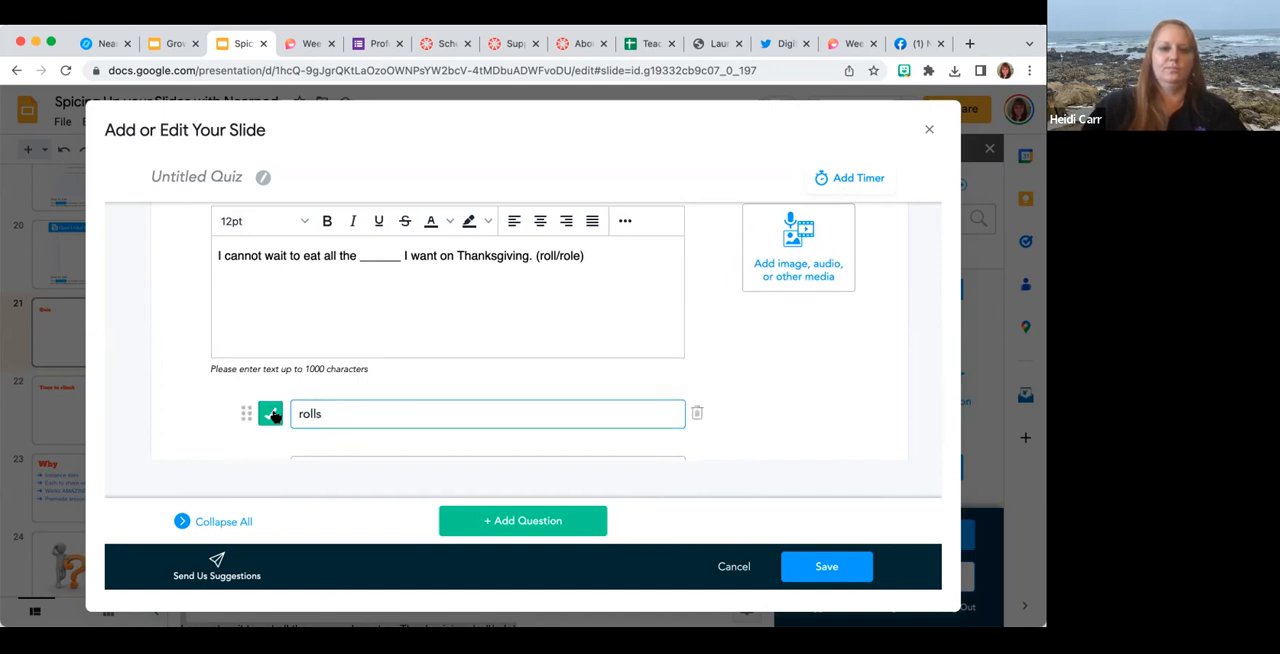
{"action": "scroll", "coordinate": [320, 418], "scroll_direction": "down", "scroll_amount": 1}
{"action": "left_click", "coordinate": [320, 418]}
{"action": "type", "text": "roles"}
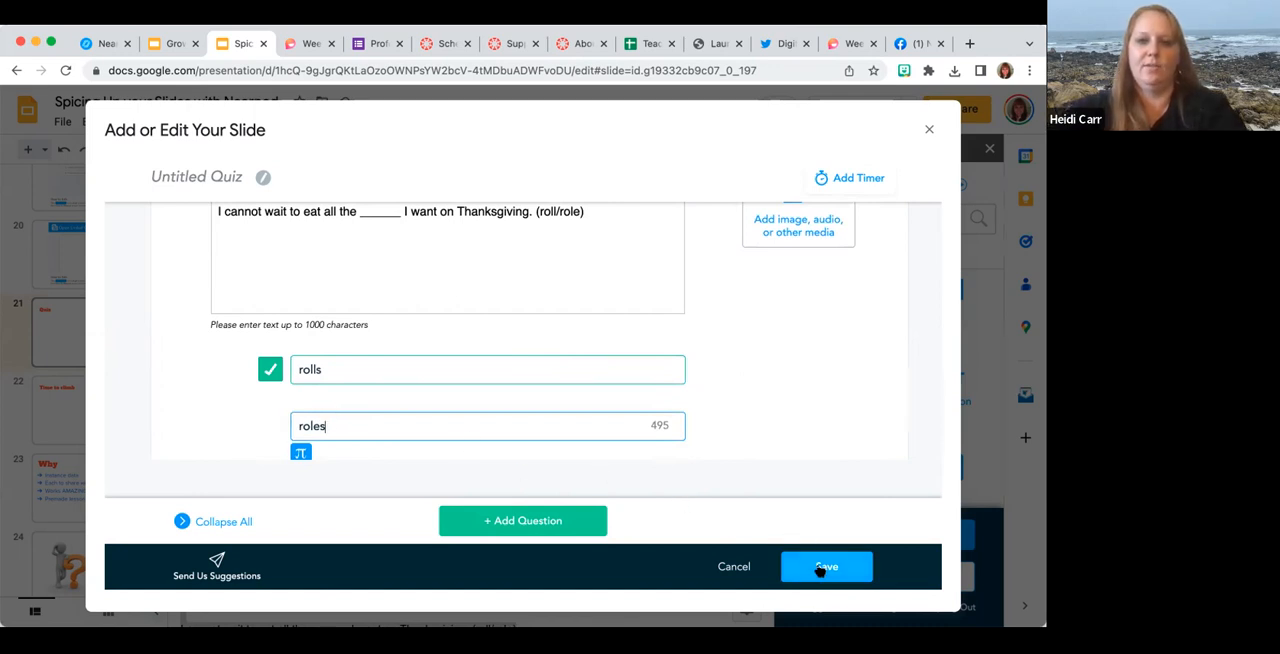
{"action": "left_click", "coordinate": [822, 567]}
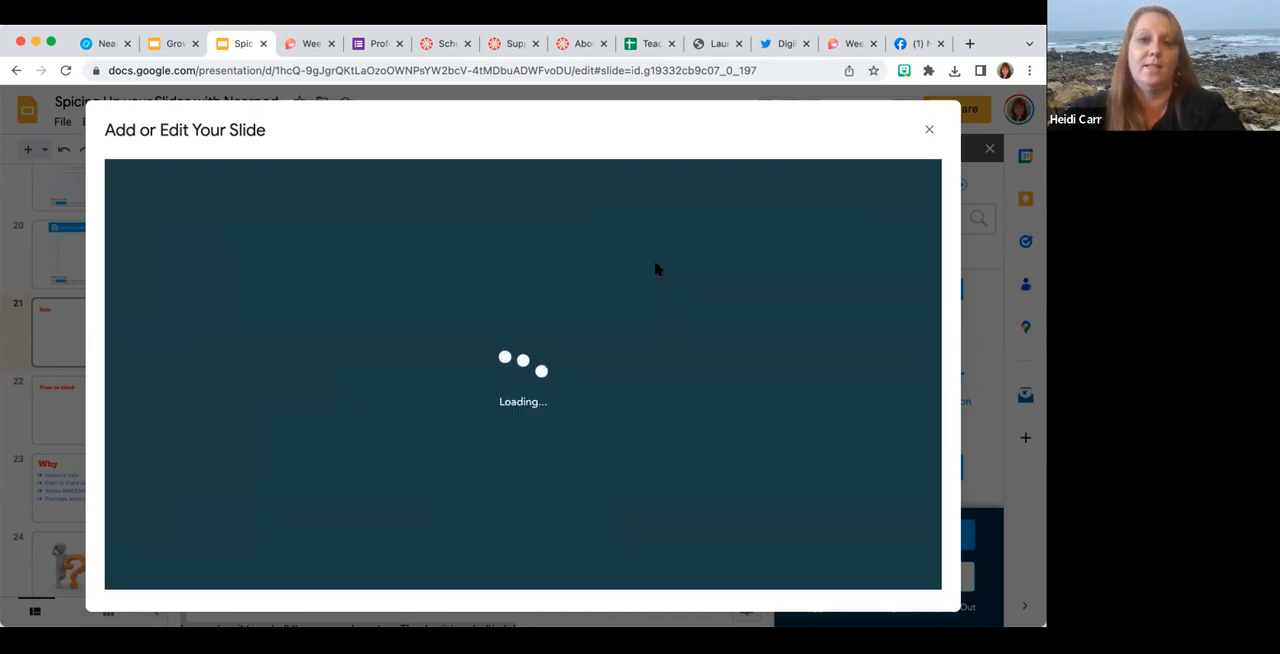
Delete the original "Quiz" placeholder slide that precedes the new Nearpod quiz slide.
{"action": "scroll", "coordinate": [67, 492], "scroll_direction": "down", "scroll_amount": 10}
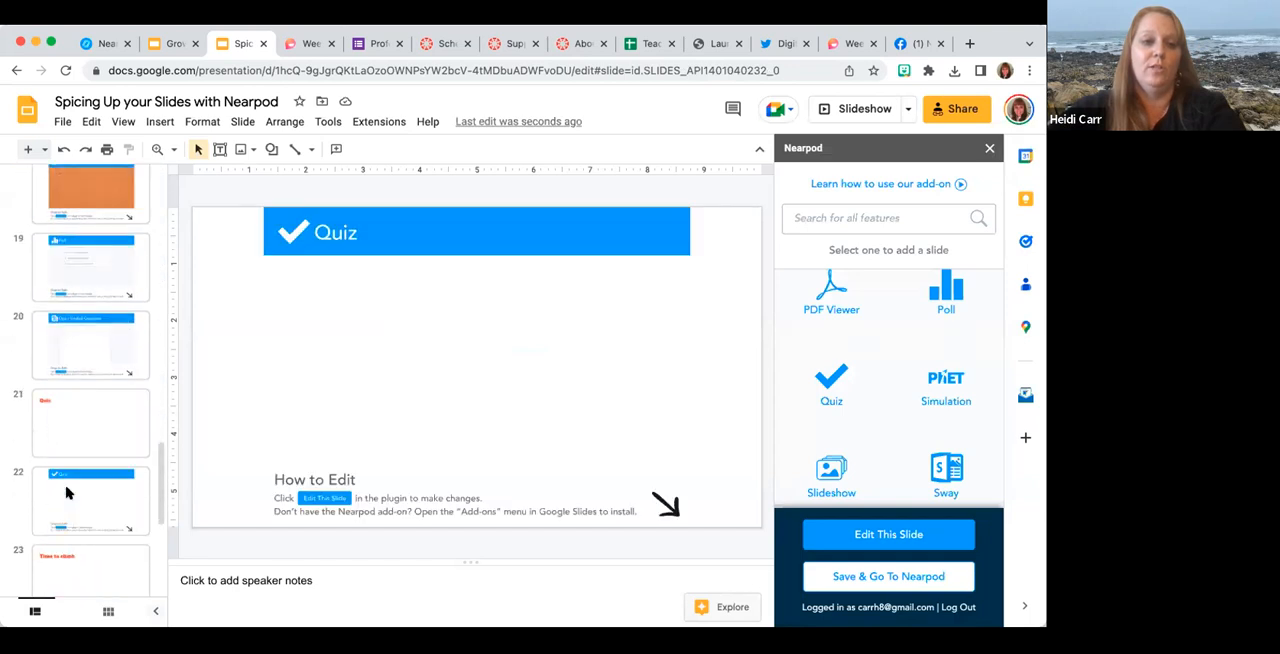
{"action": "left_click", "coordinate": [72, 403]}
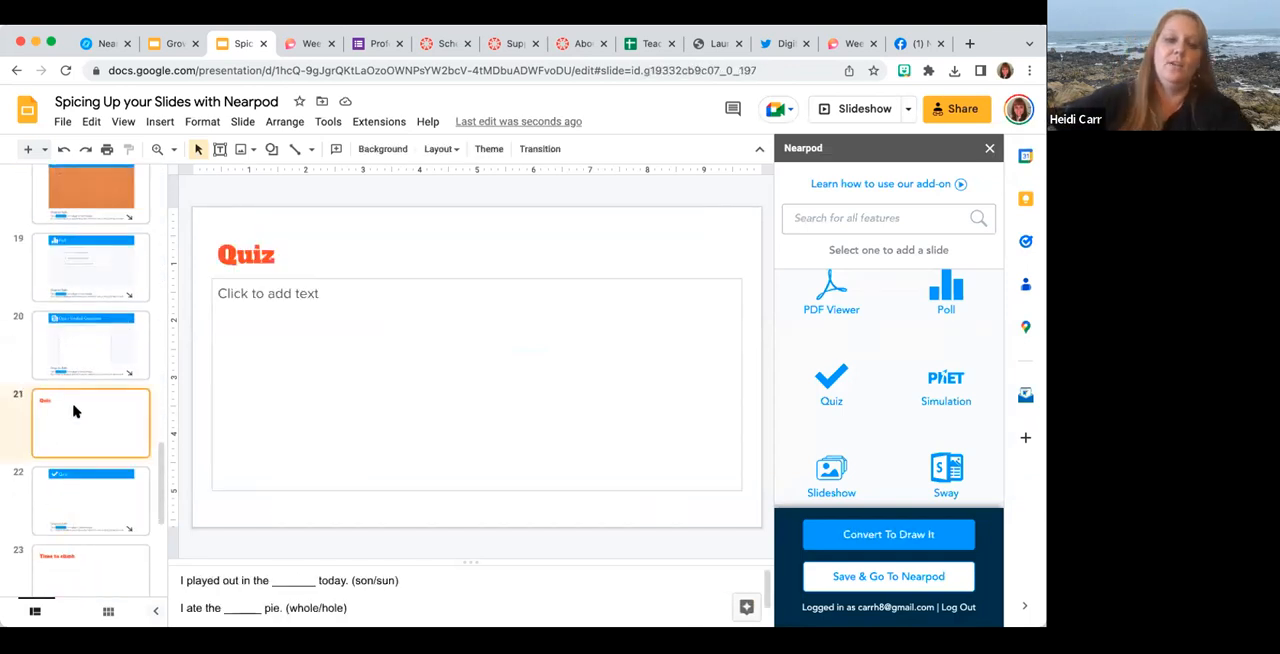
{"action": "key", "text": "Delete"}
Copy the Nevada questions from the "Time to climb" slide's speaker notes and add a Time to Climb activity.
{"action": "key", "text": "Down"}
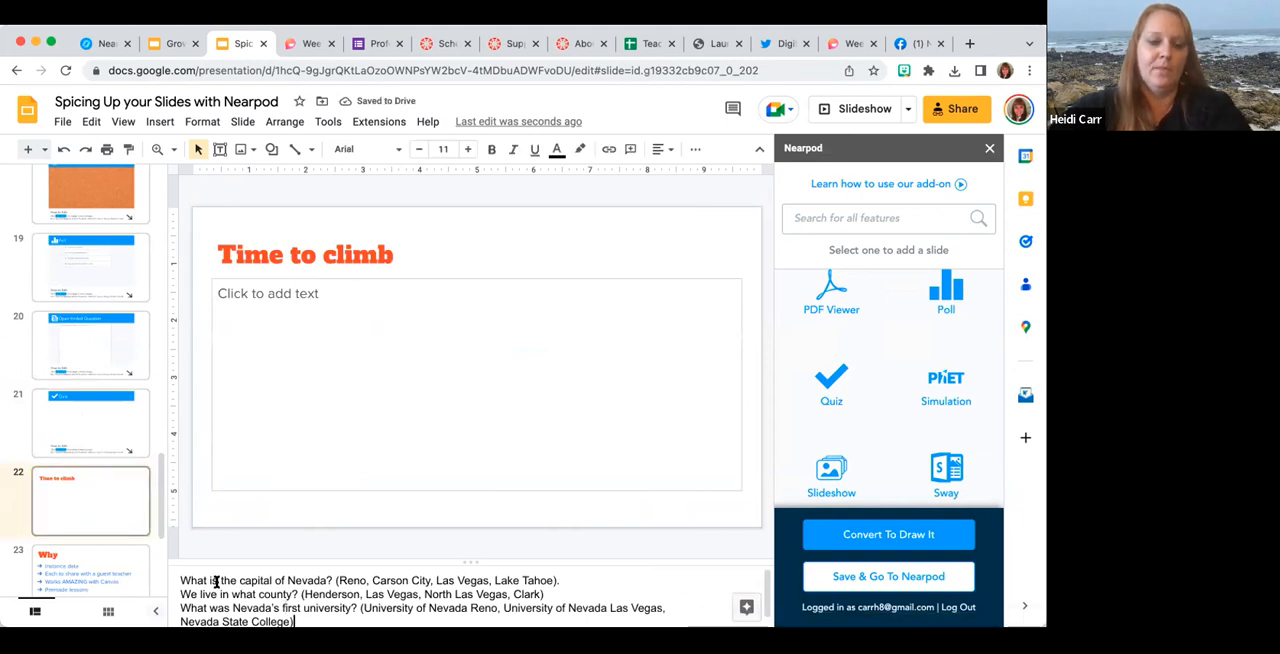
{"action": "key", "text": "Up"}
{"action": "key", "text": "Down"}
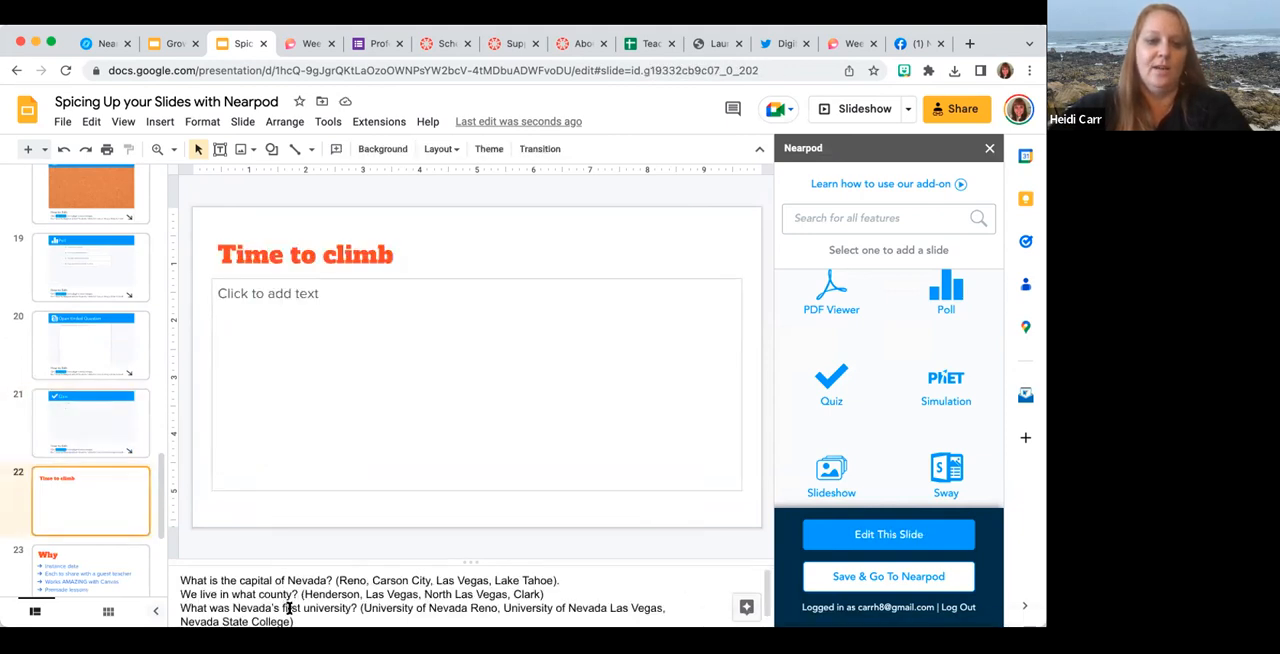
{"action": "left_click", "coordinate": [292, 607]}
{"action": "left_click_drag", "start_coordinate": [296, 621], "coordinate": [175, 580]}
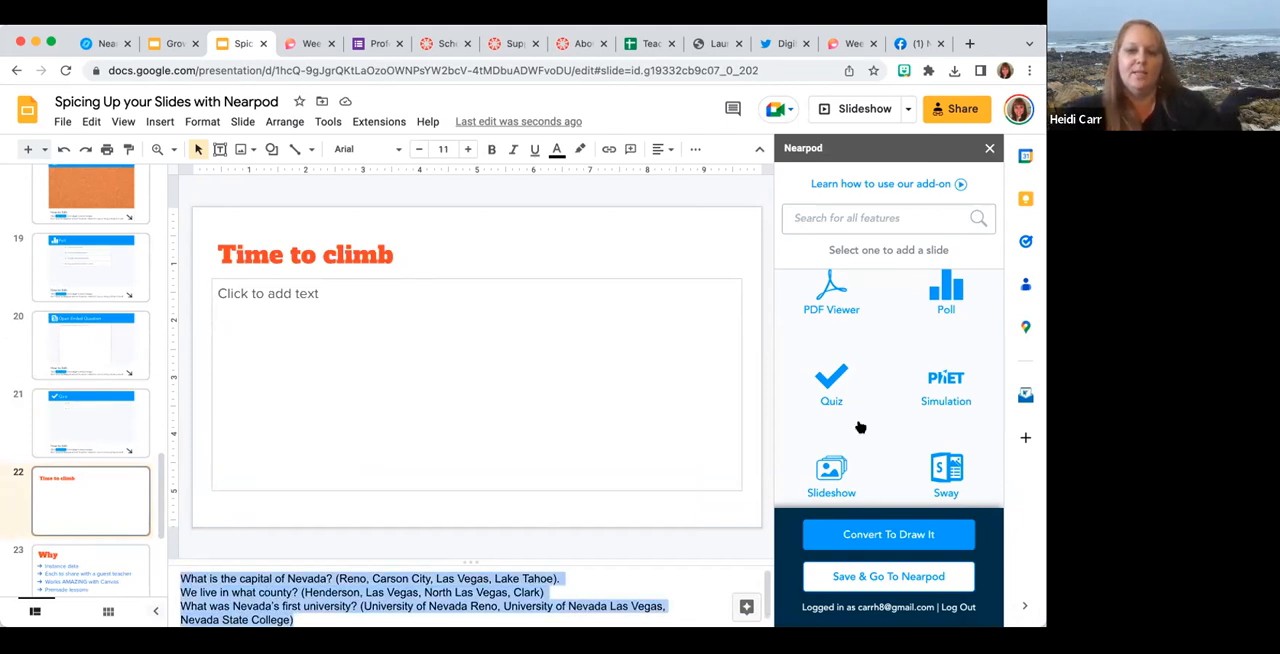
{"action": "scroll", "coordinate": [858, 427], "scroll_direction": "down", "scroll_amount": 3}
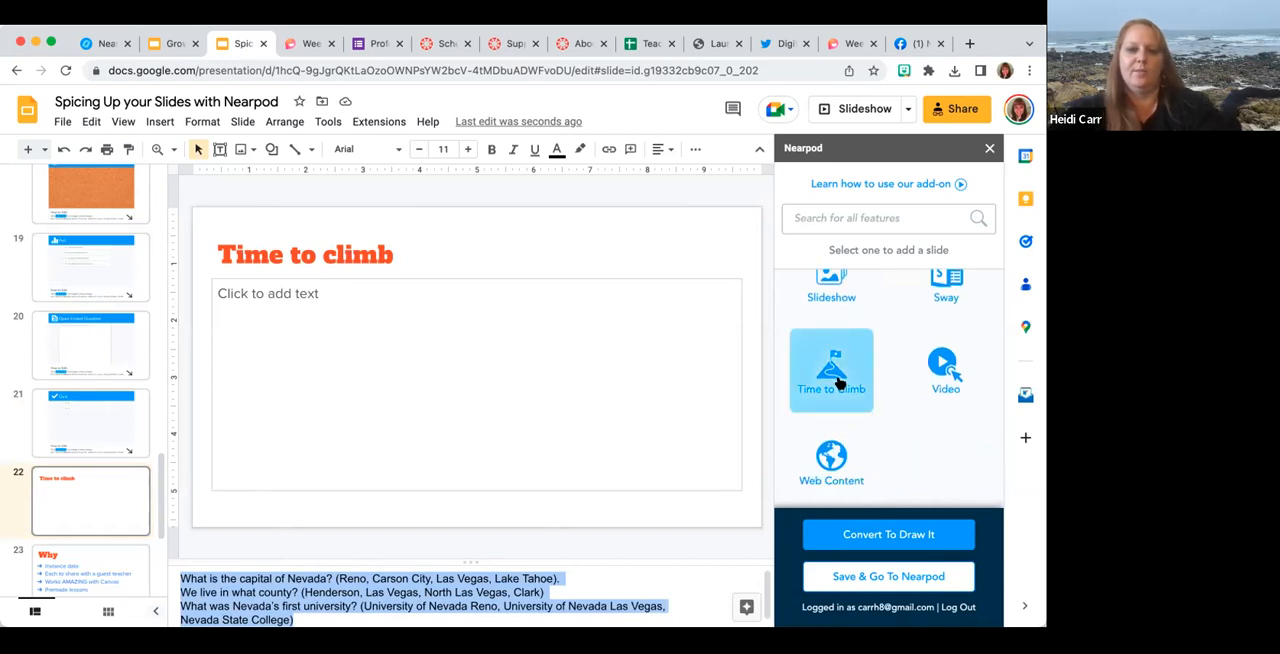
{"action": "left_click", "coordinate": [837, 380]}
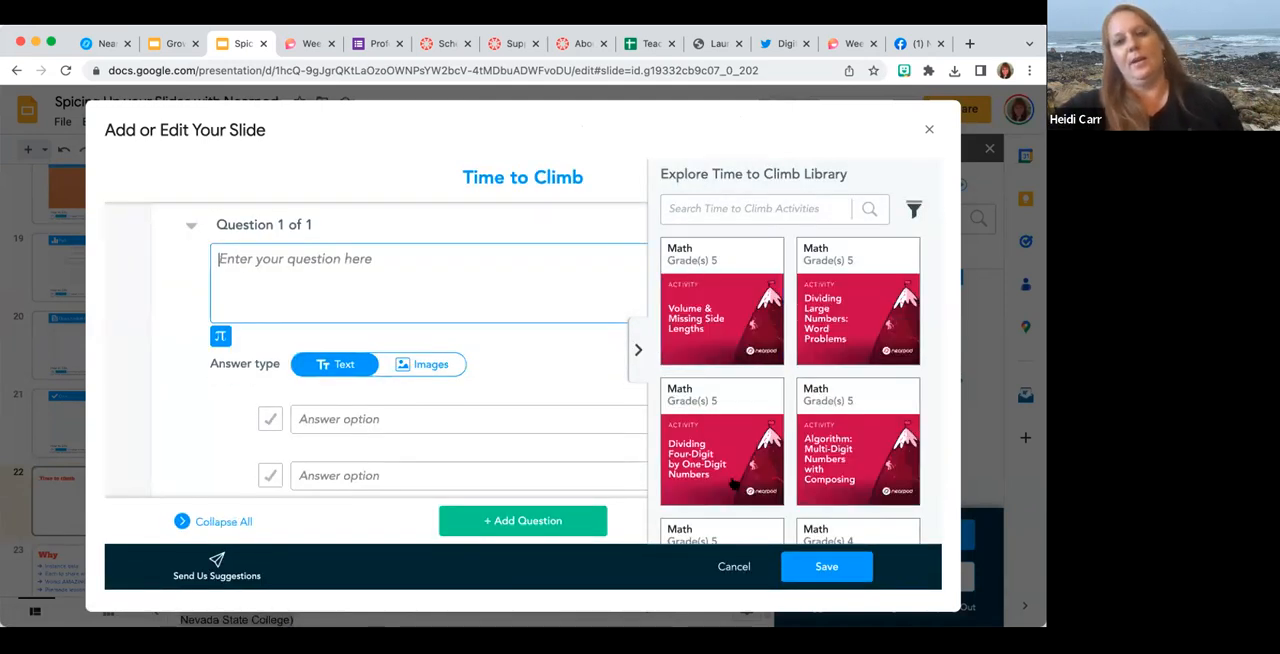
Hide the Time to Climb library and paste the copied Nevada questions into the first question.
{"action": "scroll", "coordinate": [789, 427], "scroll_direction": "down", "scroll_amount": 5}
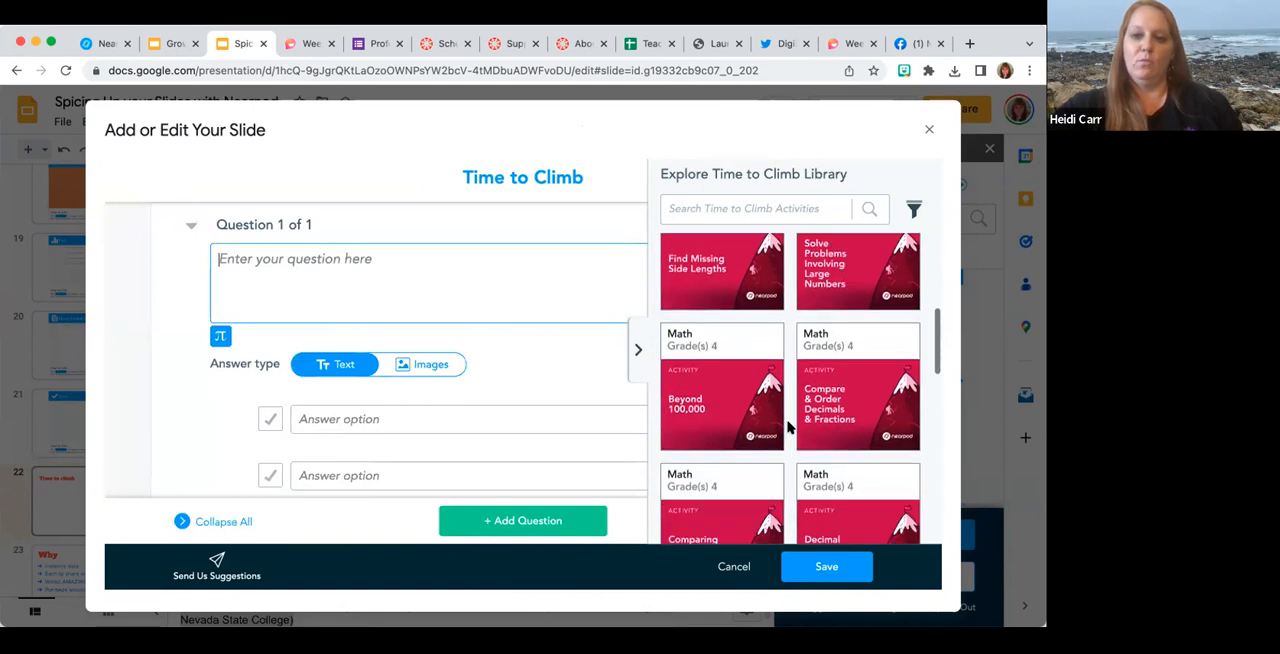
{"action": "left_click", "coordinate": [637, 355]}
{"action": "key", "text": "super+v"}
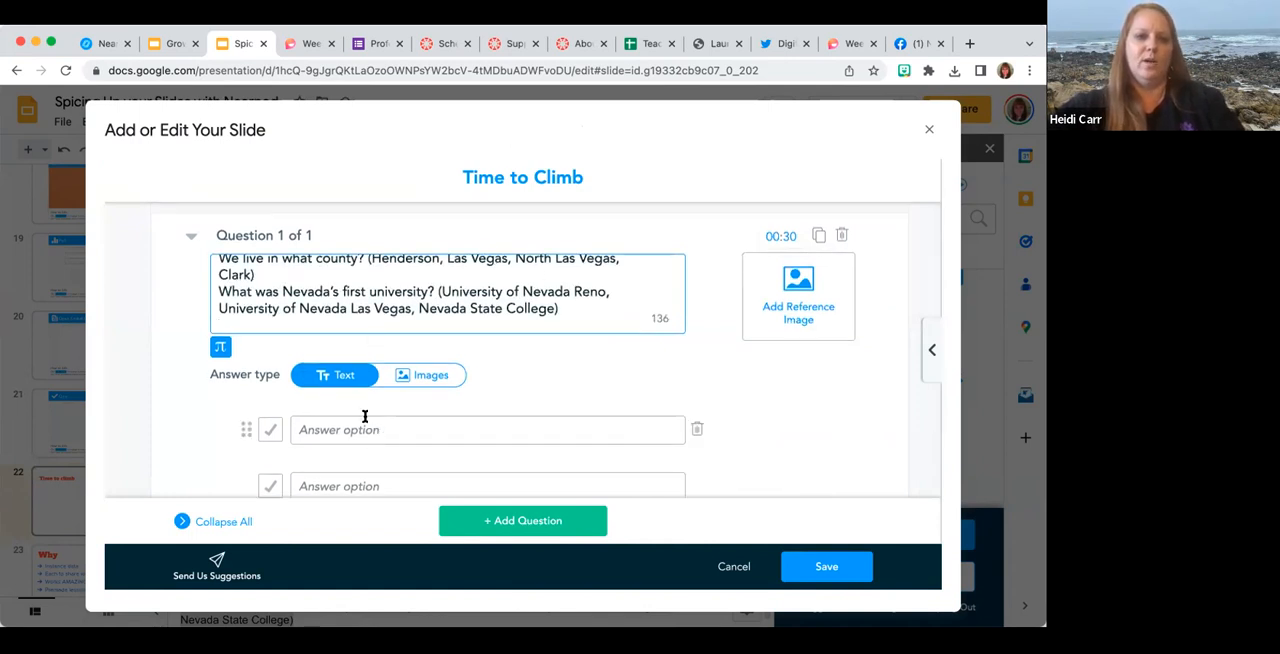
Enter "Henderson" and "Las Vegas" as the first question's answer options.
{"action": "left_click", "coordinate": [363, 428]}
{"action": "type", "text": "Henderson"}
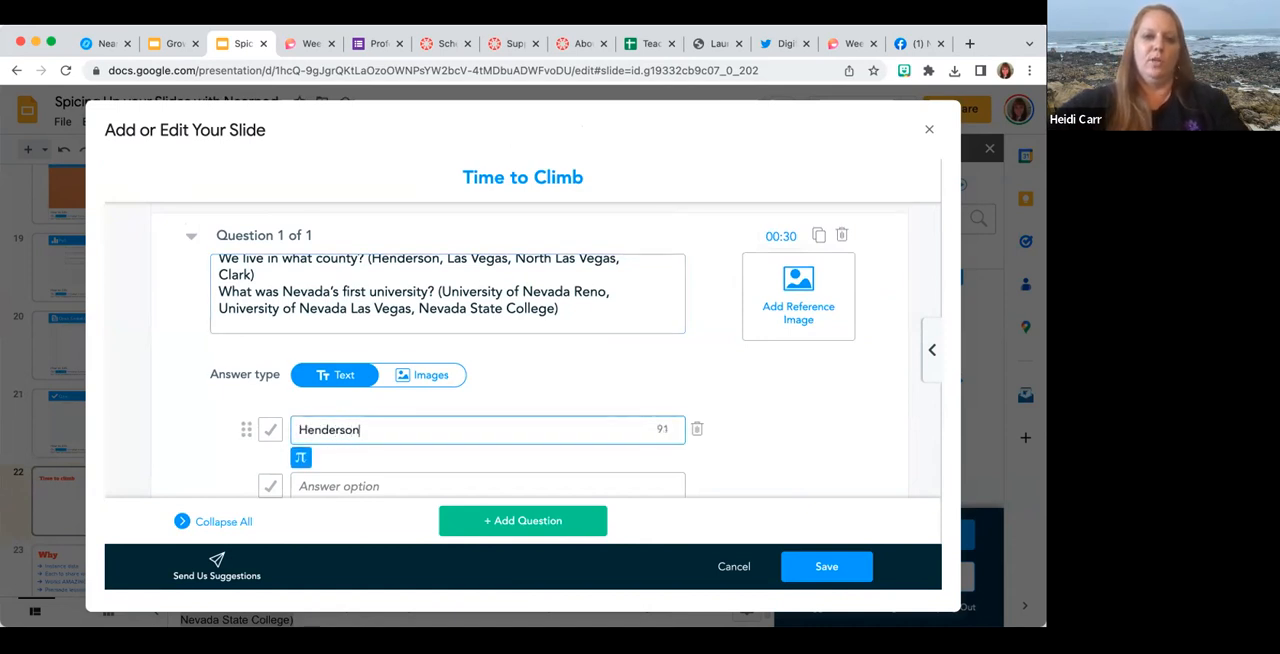
{"action": "scroll", "coordinate": [349, 428], "scroll_direction": "down", "scroll_amount": 1}
{"action": "left_click", "coordinate": [349, 460]}
{"action": "type", "text": "Las Vegas"}
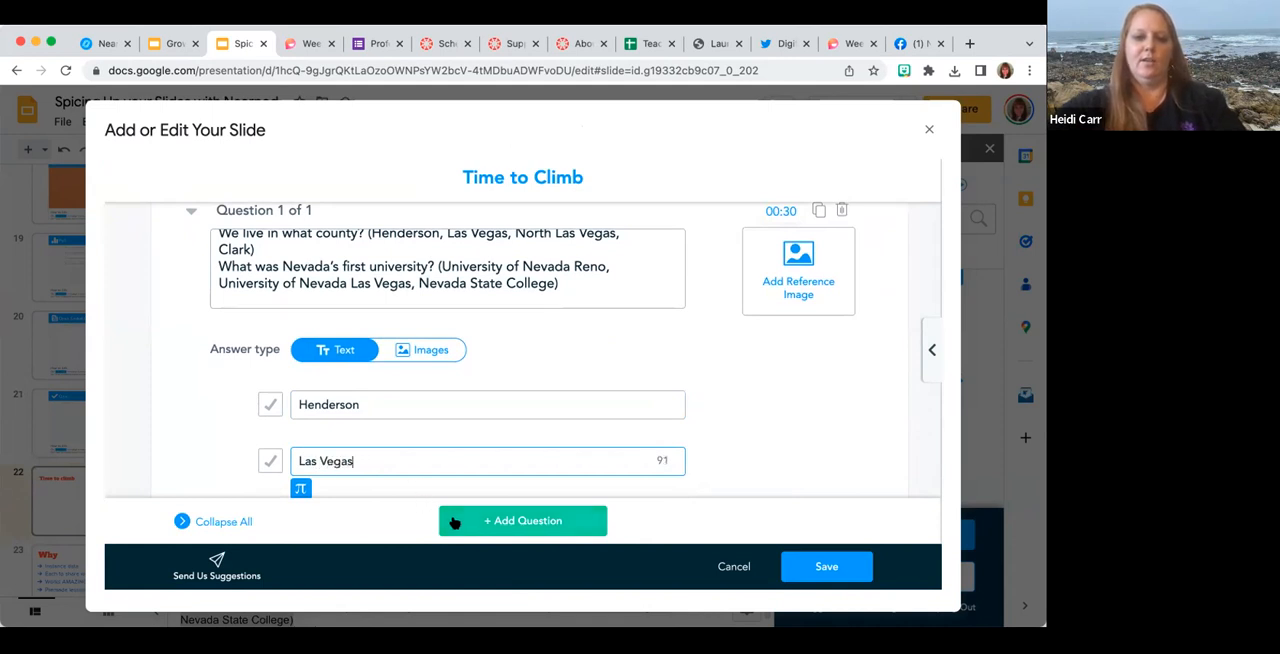
Add a second question and cut the "What was Nevada's first university?" text with its options from the first question.
{"action": "left_click", "coordinate": [445, 519]}
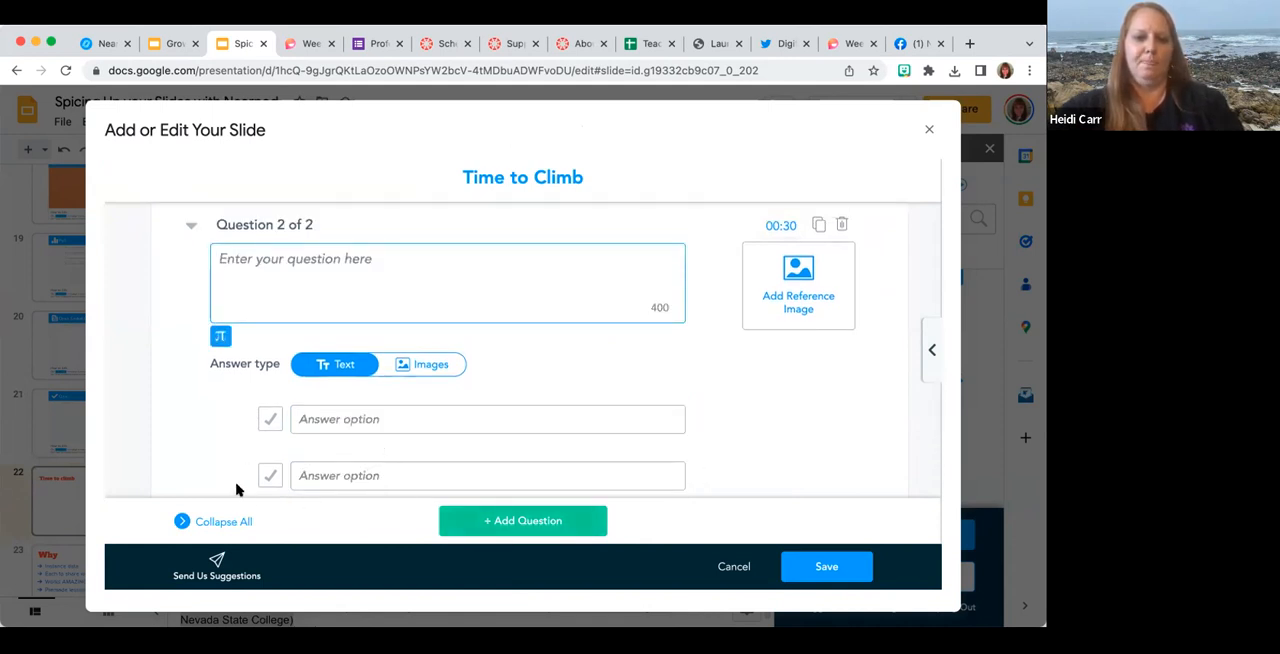
{"action": "scroll", "coordinate": [283, 374], "scroll_direction": "up", "scroll_amount": 3}
{"action": "scroll", "coordinate": [283, 374], "scroll_direction": "up", "scroll_amount": 2}
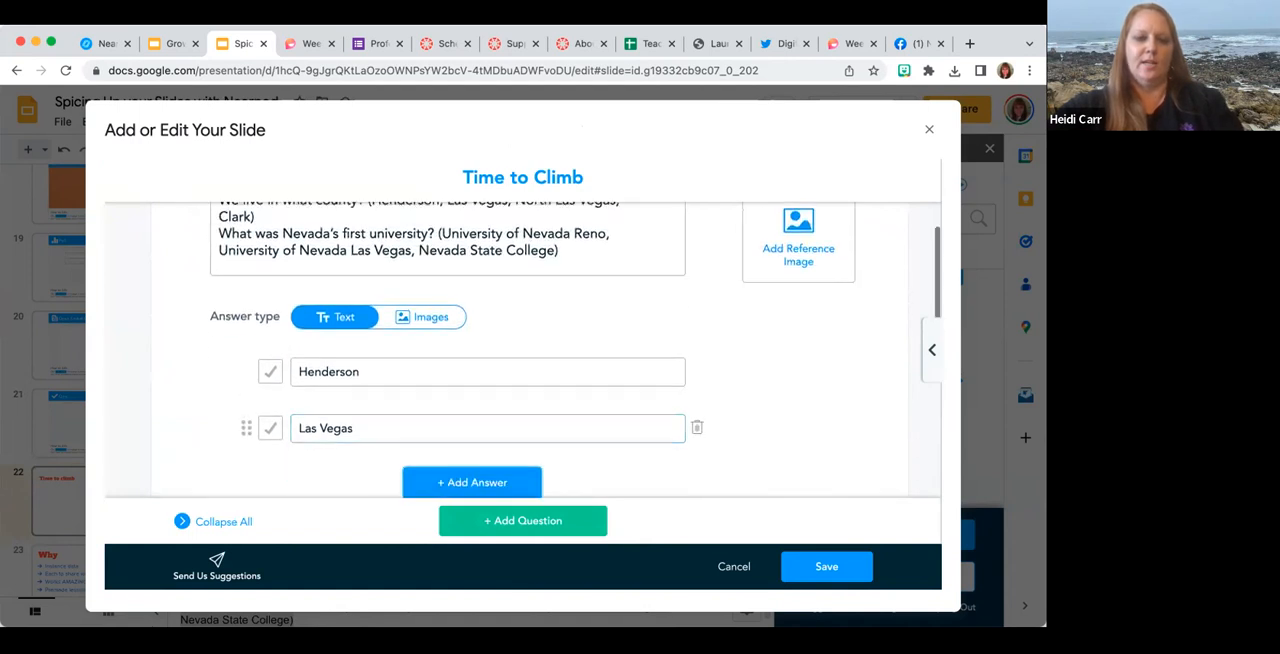
{"action": "scroll", "coordinate": [357, 441], "scroll_direction": "up", "scroll_amount": 1}
{"action": "scroll", "coordinate": [357, 441], "scroll_direction": "down", "scroll_amount": 3}
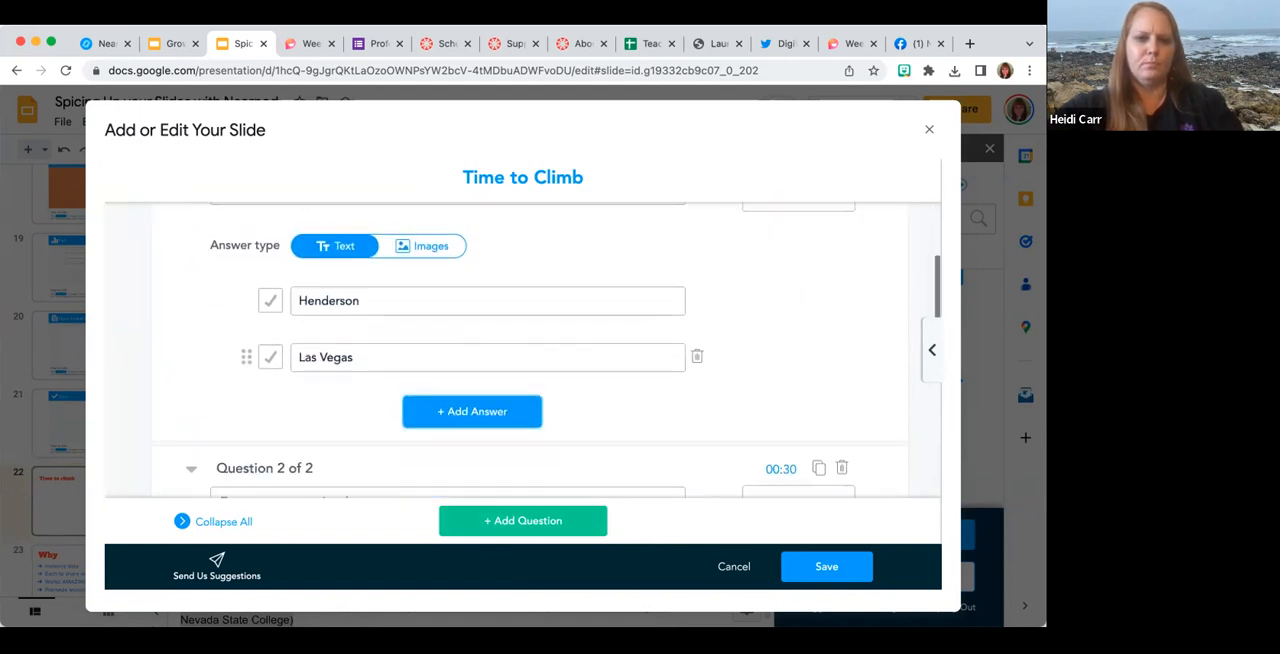
{"action": "left_click", "coordinate": [420, 345]}
{"action": "left_click", "coordinate": [244, 358]}
{"action": "scroll", "coordinate": [243, 361], "scroll_direction": "up", "scroll_amount": 3}
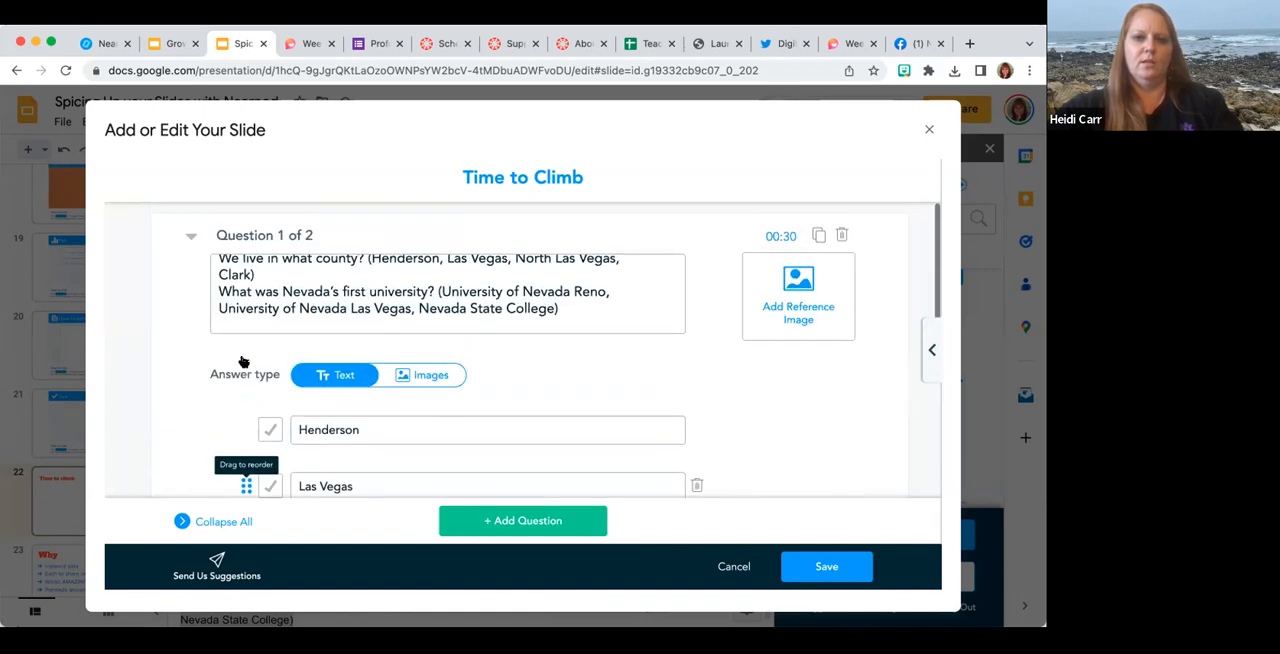
{"action": "scroll", "coordinate": [243, 361], "scroll_direction": "down", "scroll_amount": 2}
{"action": "scroll", "coordinate": [419, 325], "scroll_direction": "up", "scroll_amount": 2}
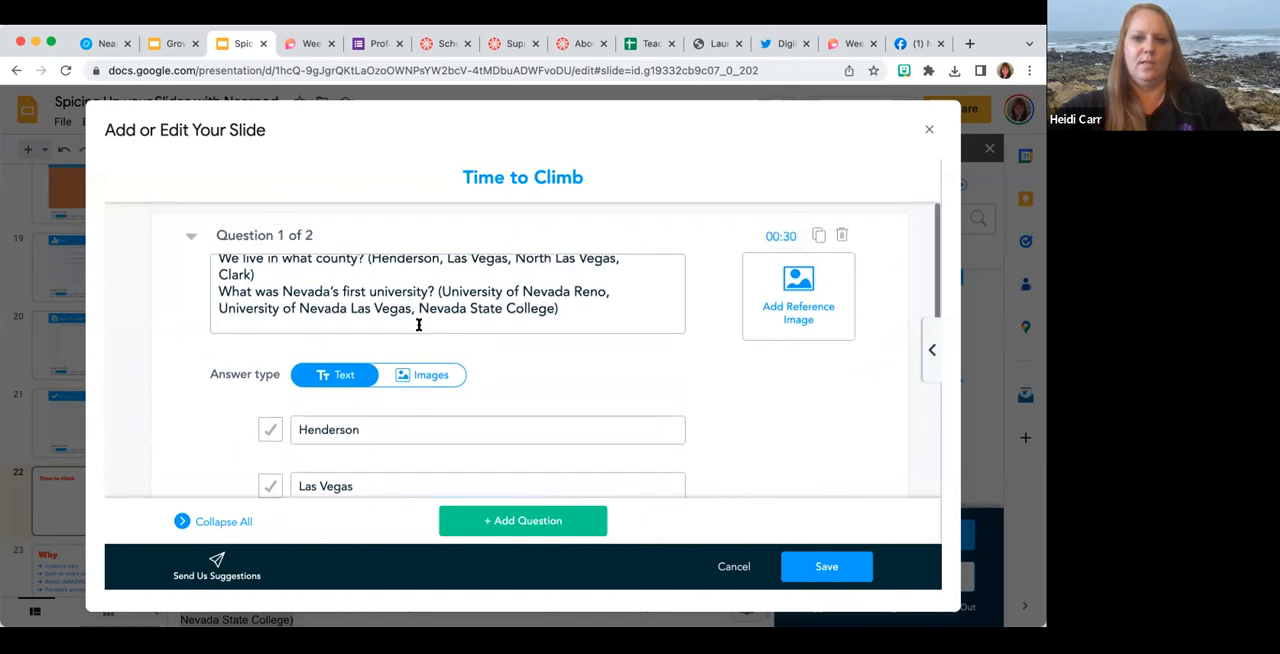
{"action": "left_click_drag", "start_coordinate": [560, 310], "coordinate": [176, 300]}
{"action": "key", "text": "ctrl+c"}
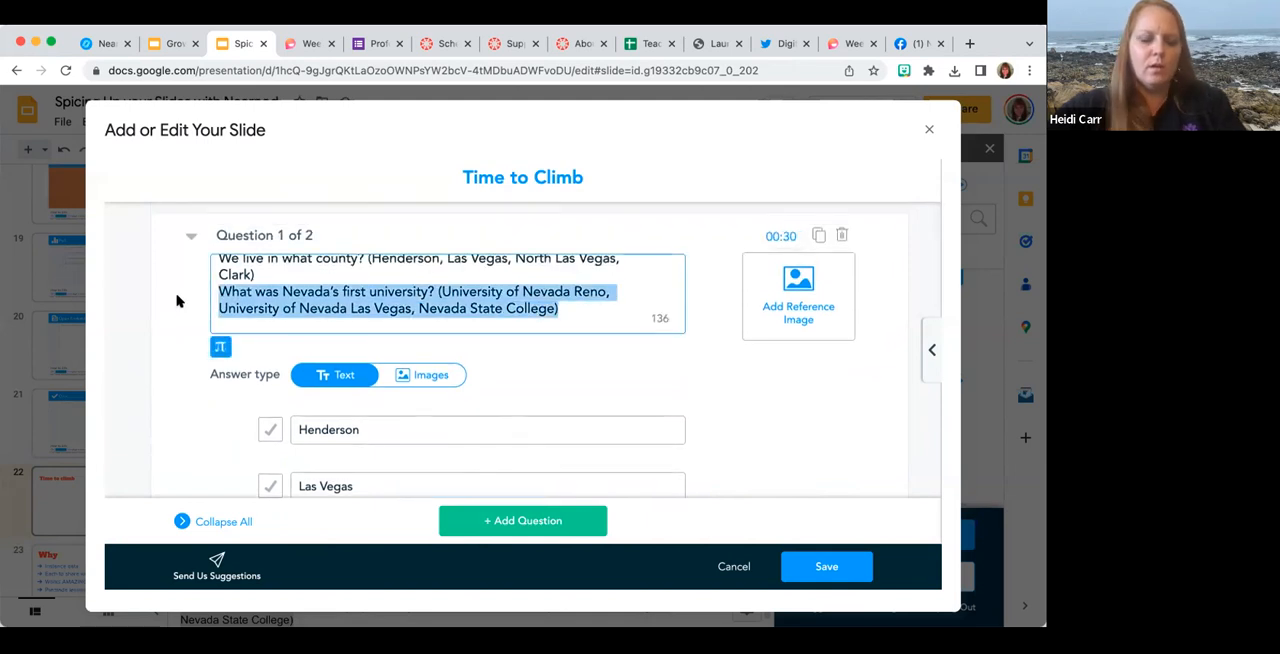
{"action": "key", "text": "BackSpace"}
{"action": "key", "text": "BackSpace"}
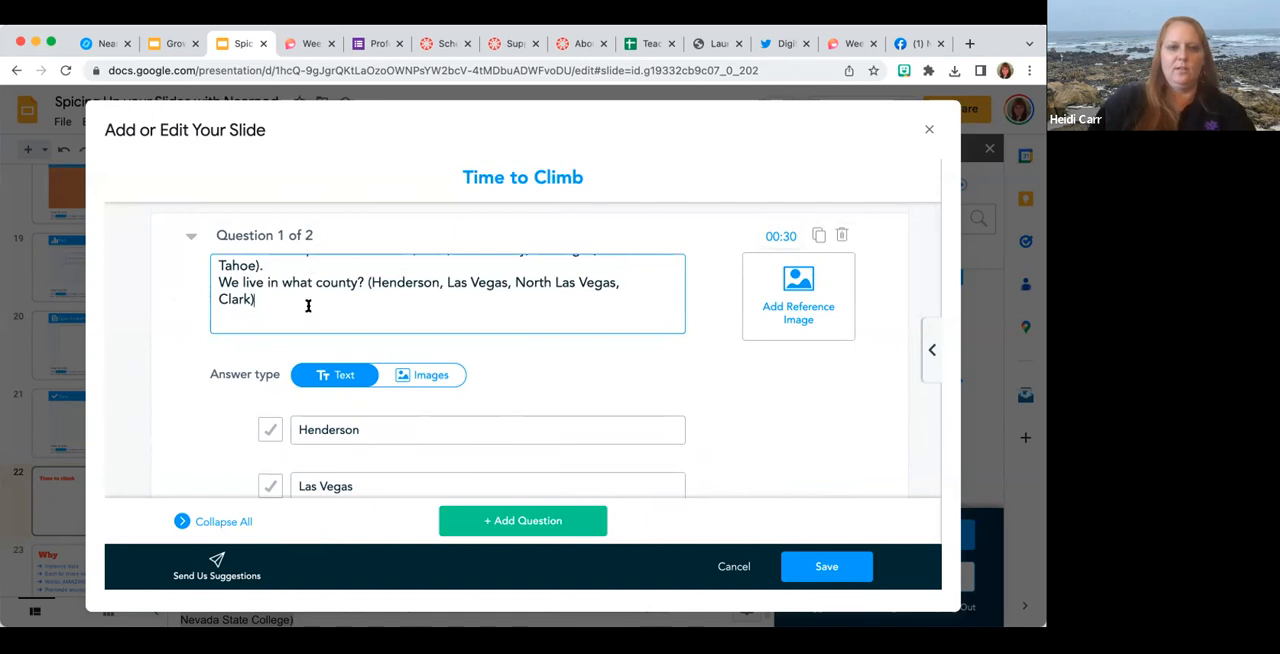
Replace the first question's answer option "Henderson" with "Clark".
{"action": "scroll", "coordinate": [283, 303], "scroll_direction": "down", "scroll_amount": 4}
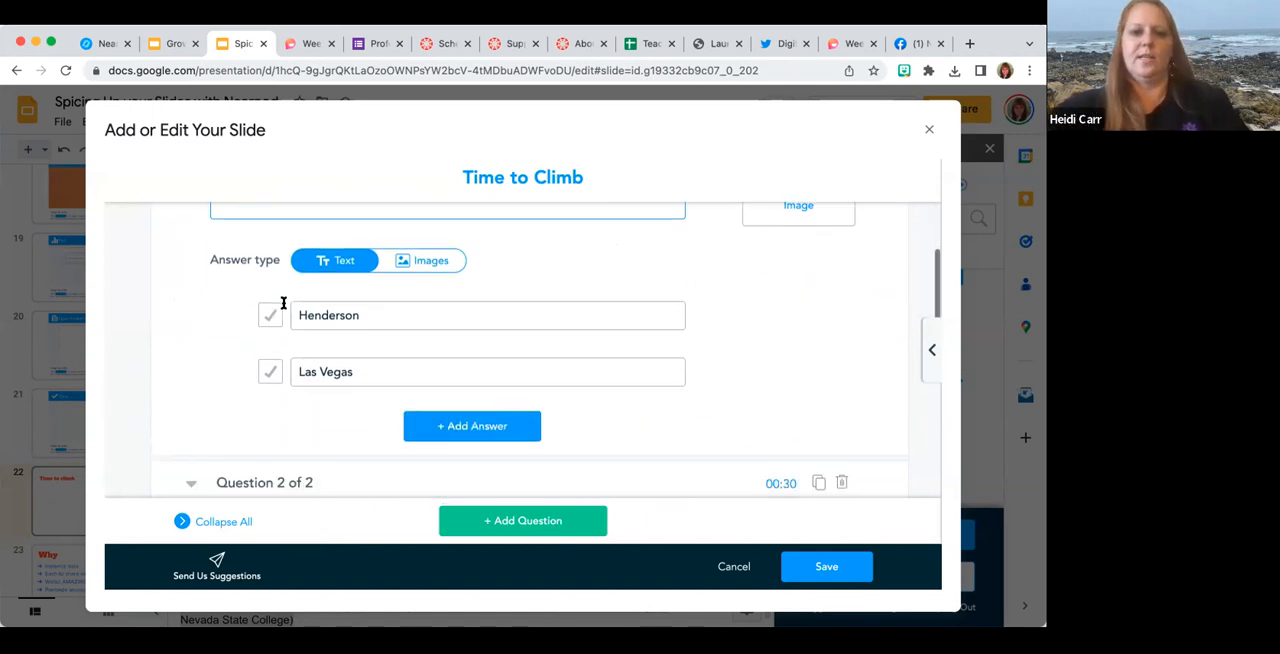
{"action": "left_click", "coordinate": [555, 289]}
{"action": "scroll", "coordinate": [555, 289], "scroll_direction": "down", "scroll_amount": 2}
{"action": "scroll", "coordinate": [555, 289], "scroll_direction": "up", "scroll_amount": 4}
{"action": "scroll", "coordinate": [555, 289], "scroll_direction": "down", "scroll_amount": 1}
{"action": "scroll", "coordinate": [471, 291], "scroll_direction": "up", "scroll_amount": 1}
{"action": "scroll", "coordinate": [483, 334], "scroll_direction": "down", "scroll_amount": 2}
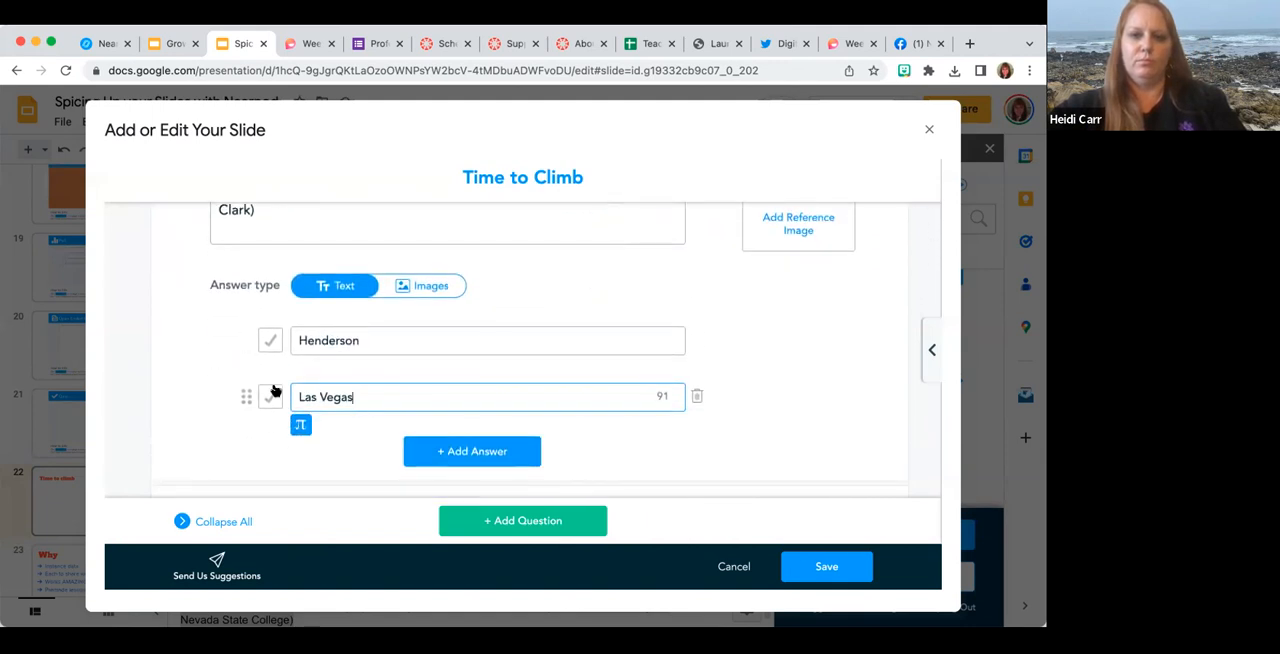
{"action": "left_click", "coordinate": [234, 407]}
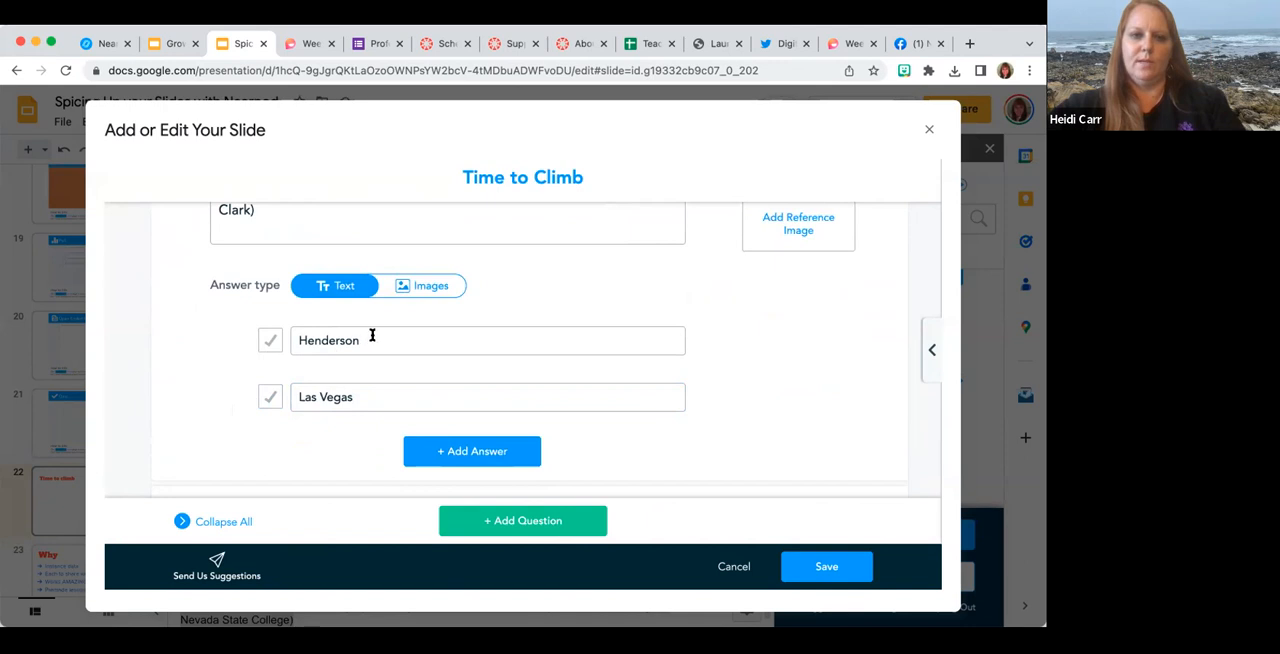
{"action": "left_click", "coordinate": [408, 290]}
{"action": "left_click", "coordinate": [455, 398]}
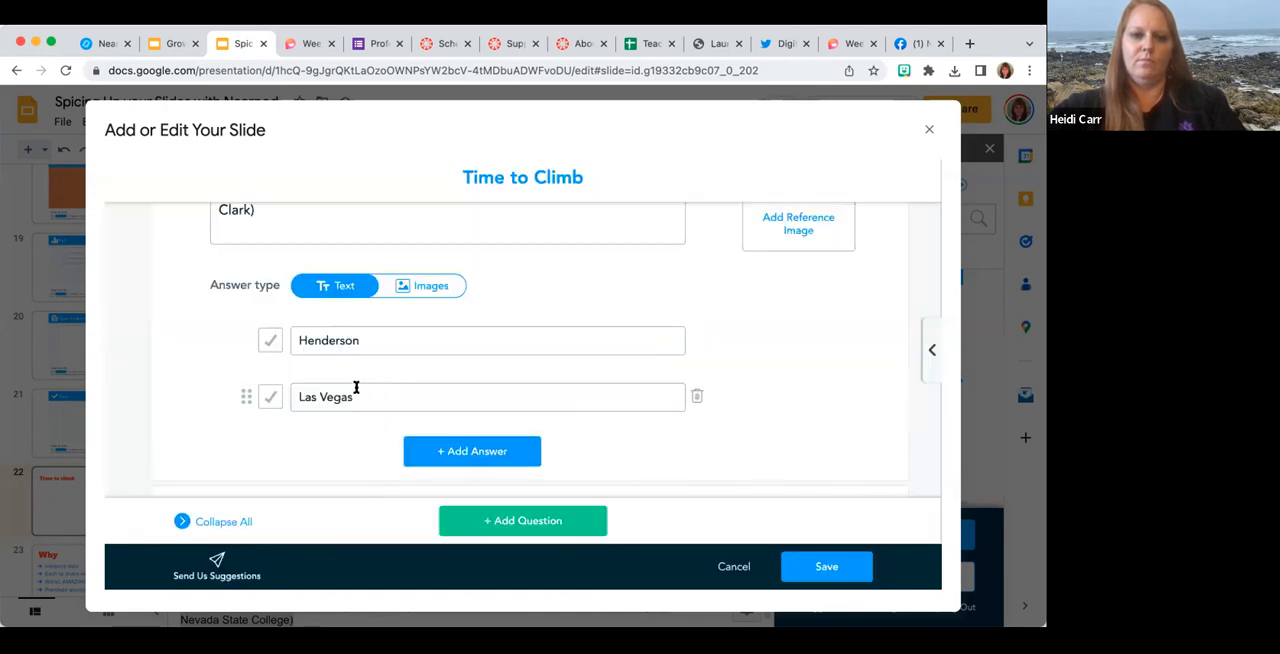
{"action": "double_click", "coordinate": [354, 338]}
{"action": "type", "text": "Clark"}
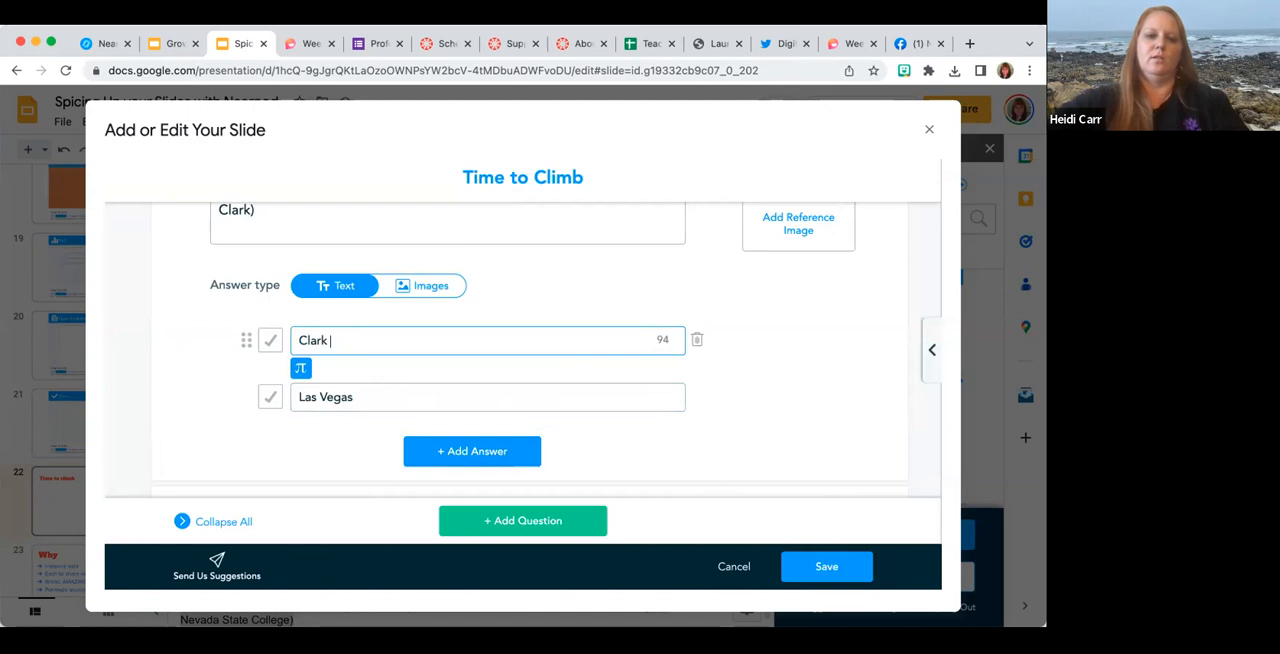
{"action": "key", "text": "BackSpace"}
{"action": "key", "text": "BackSpace"}
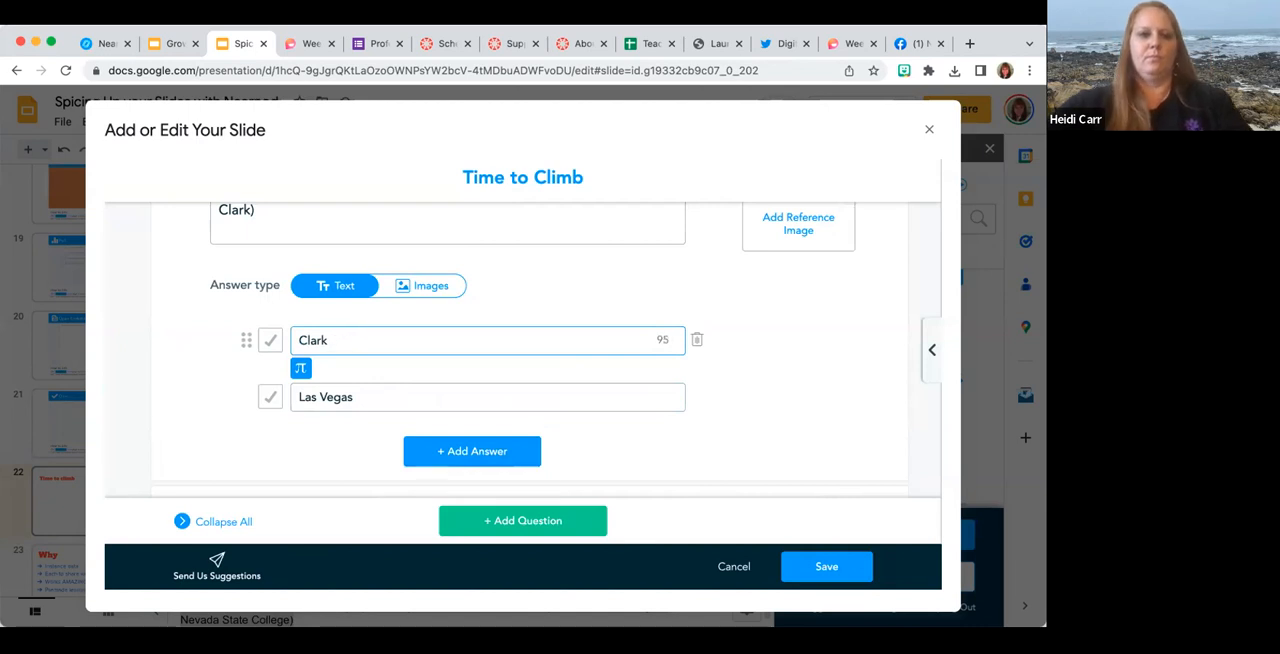
Paste the Nevada's first university text into the second question and remove ", Nevada State College)" from its end.
{"action": "scroll", "coordinate": [354, 363], "scroll_direction": "down", "scroll_amount": 2}
{"action": "left_click", "coordinate": [337, 437]}
{"action": "key", "text": "ctrl+v"}
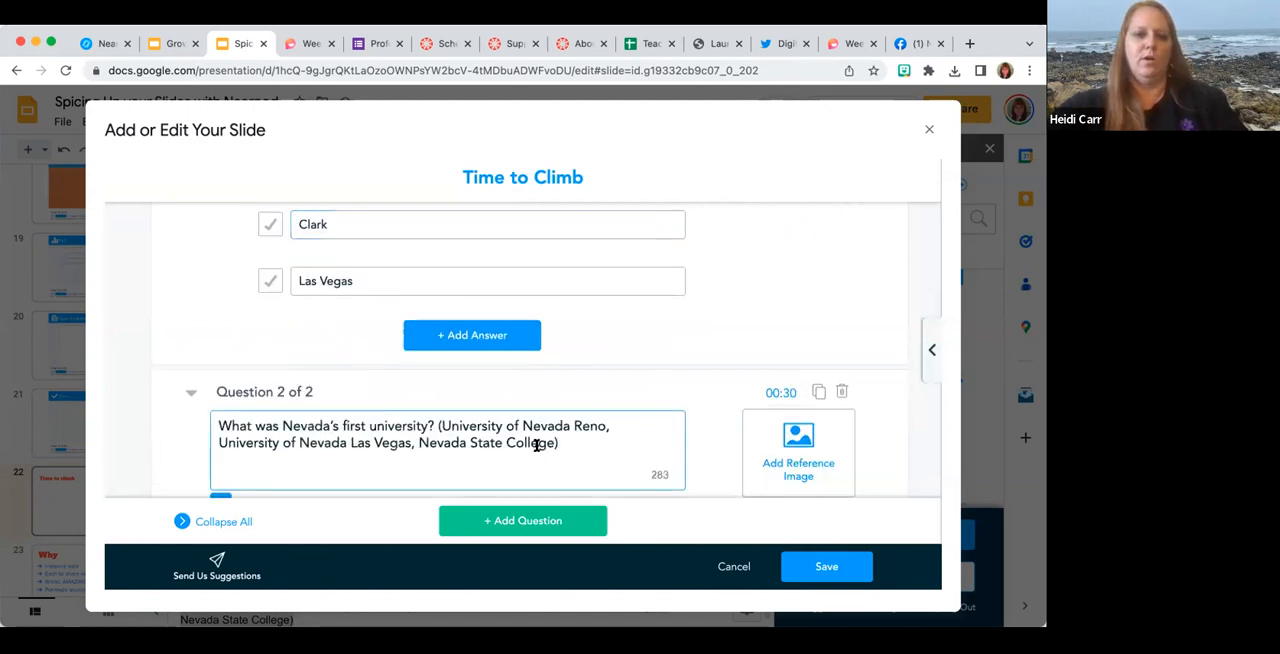
{"action": "scroll", "coordinate": [546, 449], "scroll_direction": "down", "scroll_amount": 2}
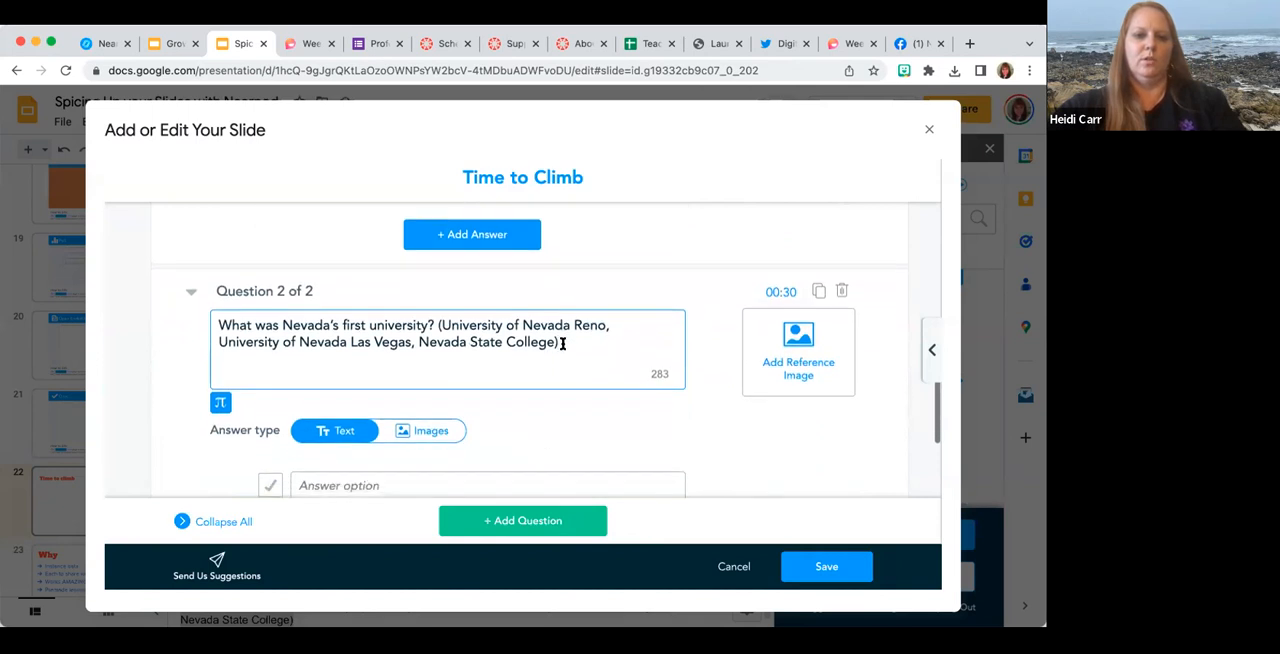
{"action": "left_click_drag", "start_coordinate": [560, 346], "coordinate": [405, 343]}
{"action": "key", "text": "BackSpace"}
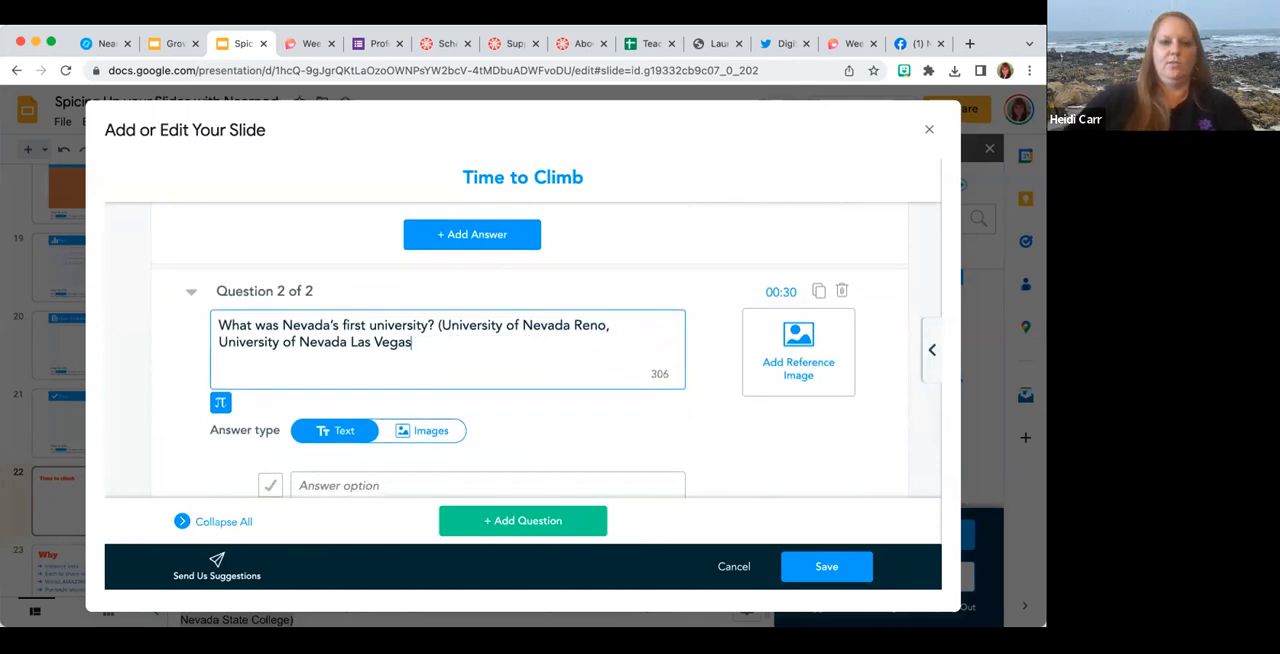
Copy "University of Nevada Reno" from the second question's text into its first answer option.
{"action": "left_click_drag", "start_coordinate": [467, 325], "coordinate": [437, 325]}
{"action": "key", "text": "ctrl+c"}
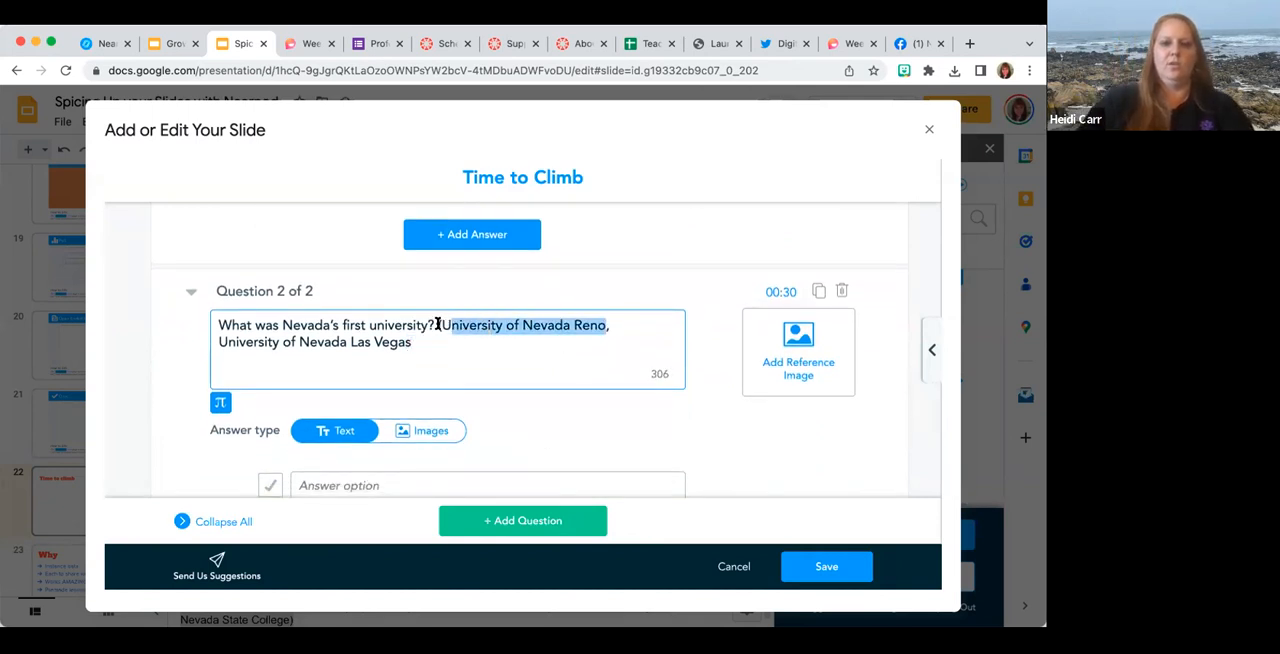
{"action": "left_click", "coordinate": [379, 480]}
{"action": "key", "text": "ctrl+v"}
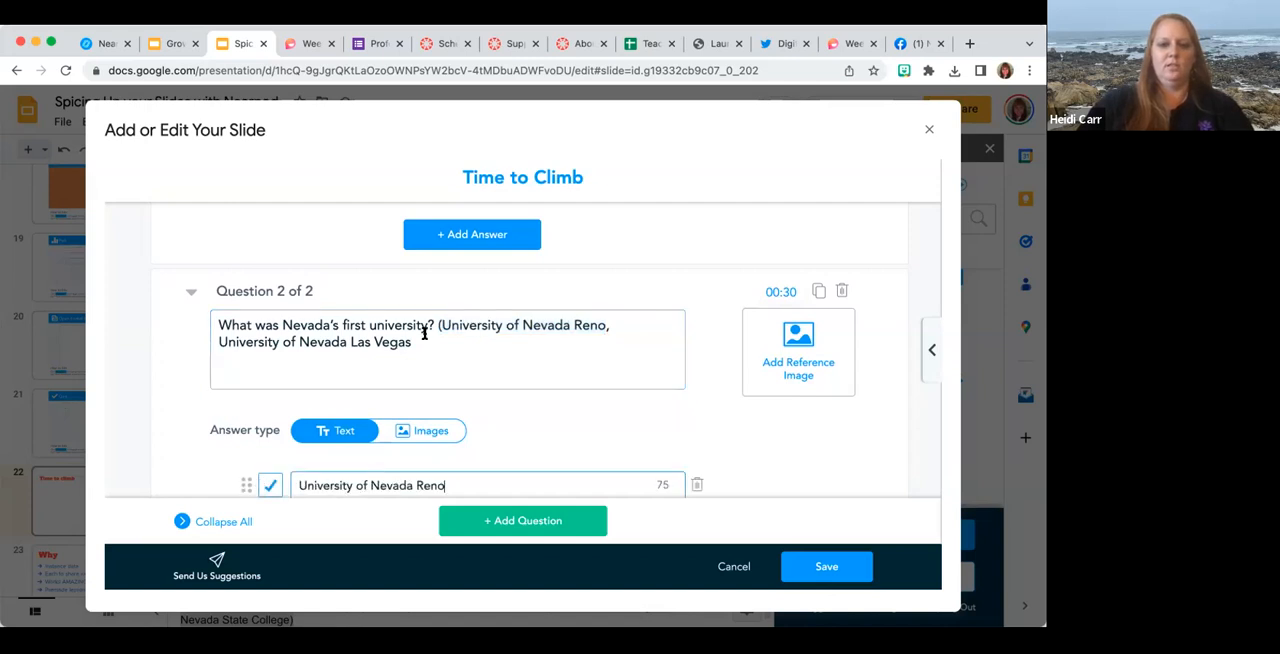
Remove the remaining university options from the second question, leaving only "What was Nevada's first university?".
{"action": "left_click", "coordinate": [409, 342]}
{"action": "left_click", "coordinate": [217, 342], "text": "shift"}
{"action": "key", "text": "ctrl+c"}
{"action": "key", "text": "BackSpace"}
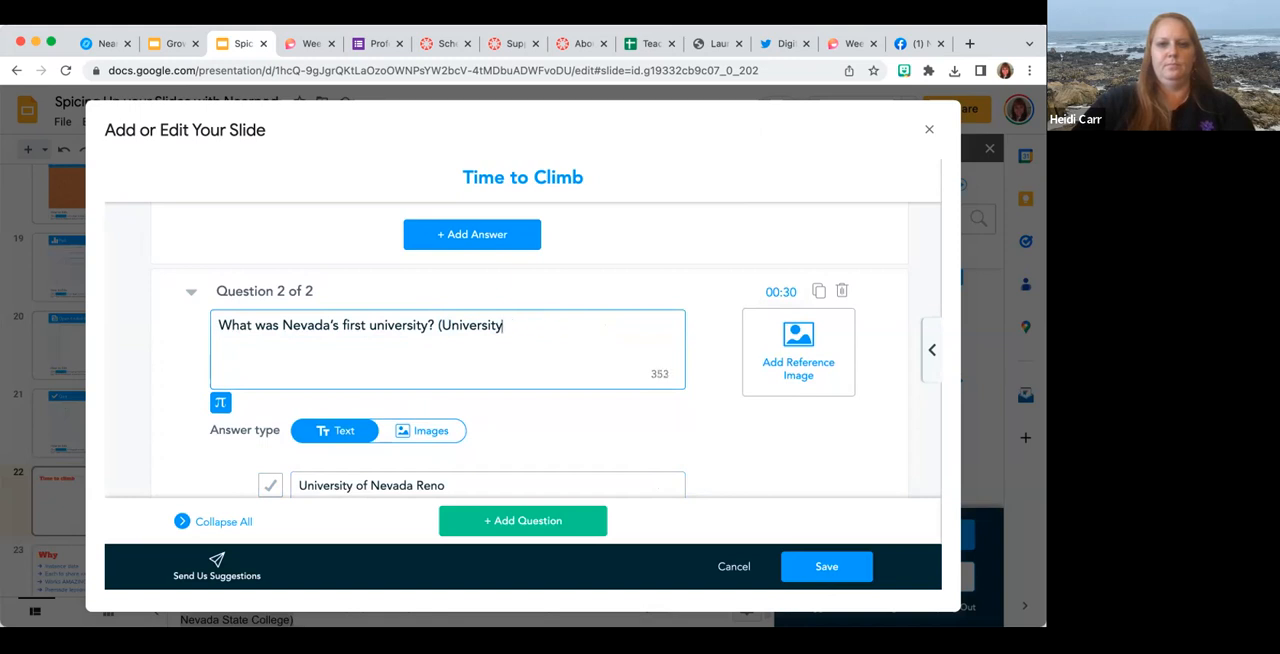
{"action": "key", "text": "BackSpace"}
{"action": "scroll", "coordinate": [400, 400], "scroll_direction": "down", "scroll_amount": 3}
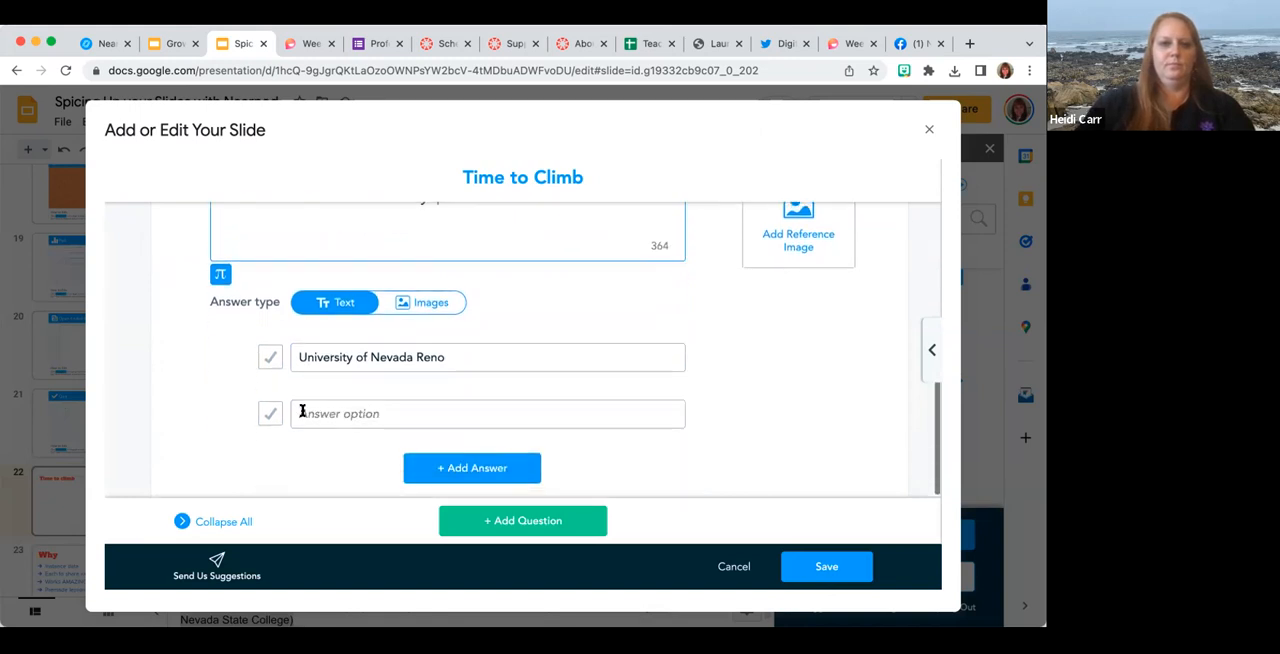
Add "University of Nevada Las Vegas" as the second question's other answer and mark "University of Nevada Reno" as correct.
{"action": "left_click", "coordinate": [331, 411]}
{"action": "key", "text": "ctrl+v"}
{"action": "left_click", "coordinate": [268, 357]}
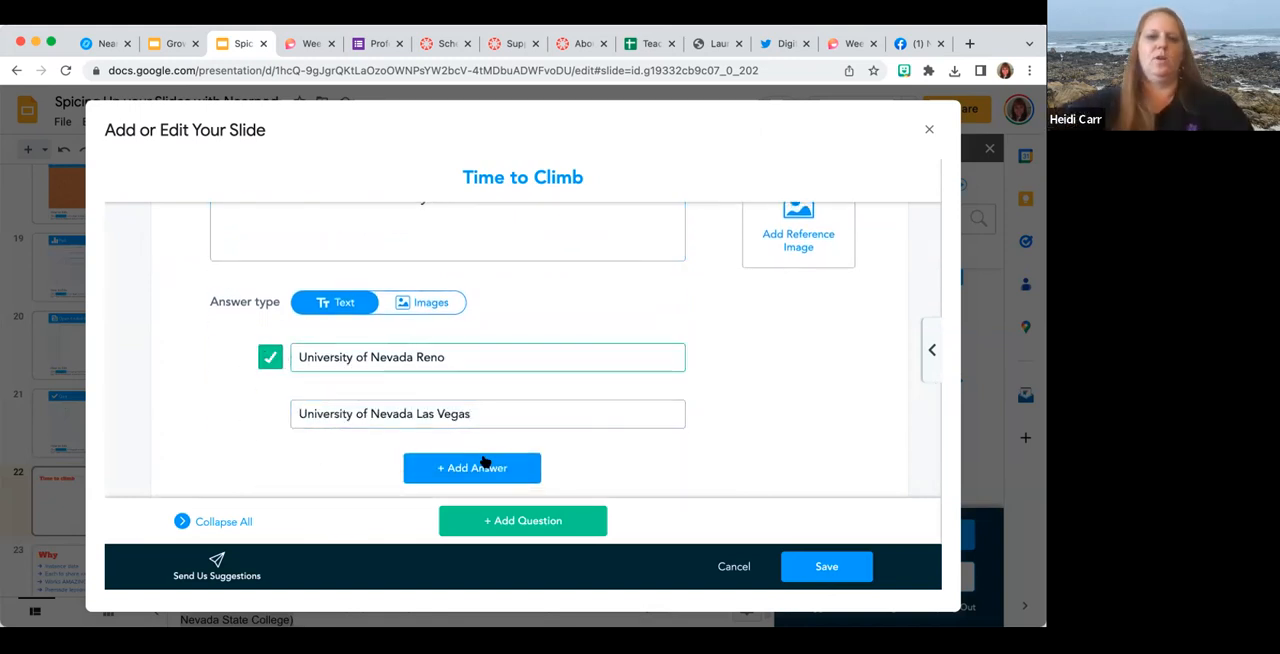
{"action": "left_click", "coordinate": [503, 520]}
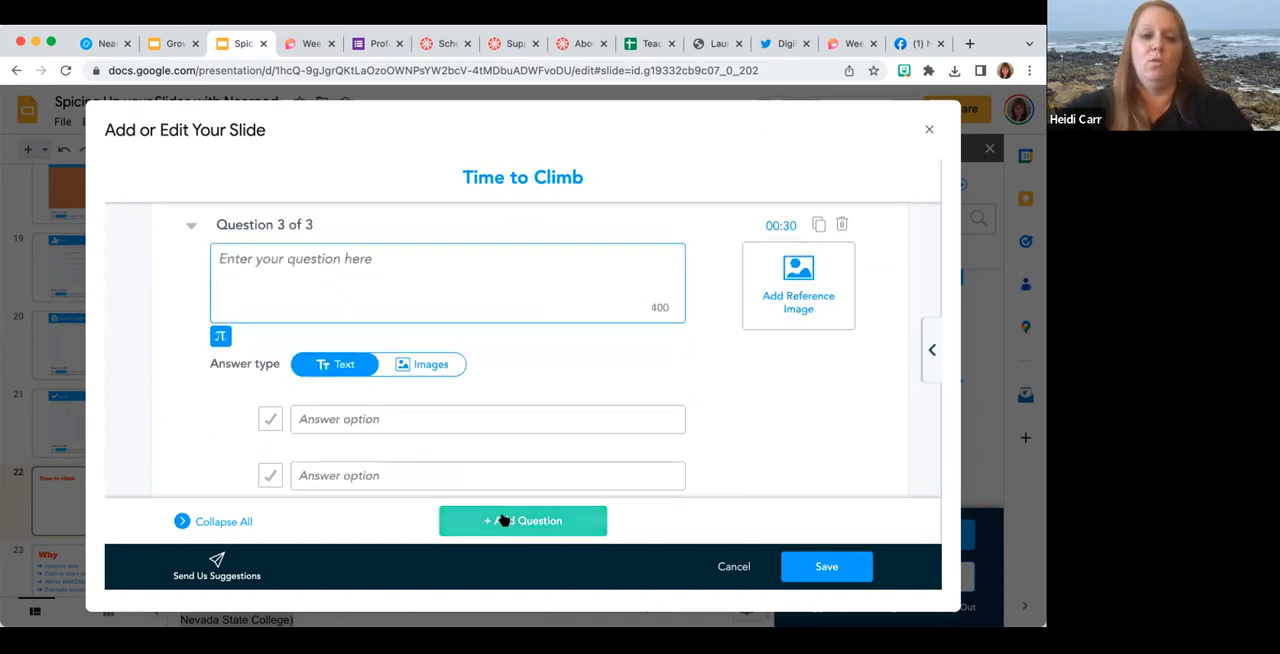
{"action": "left_click", "coordinate": [842, 224]}
{"action": "left_click", "coordinate": [603, 394]}
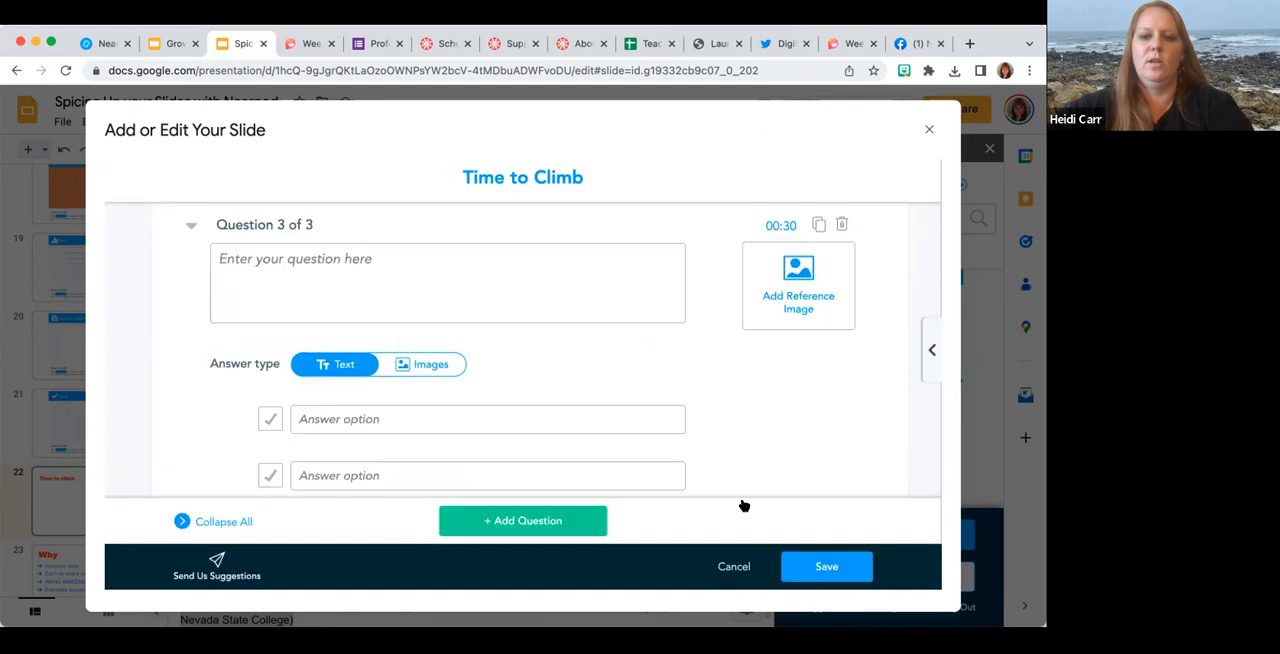
Try to save the Time to Climb activity, and mark "Clark" as the first question's correct answer.
{"action": "left_click", "coordinate": [823, 574]}
{"action": "scroll", "coordinate": [699, 344], "scroll_direction": "up", "scroll_amount": 1}
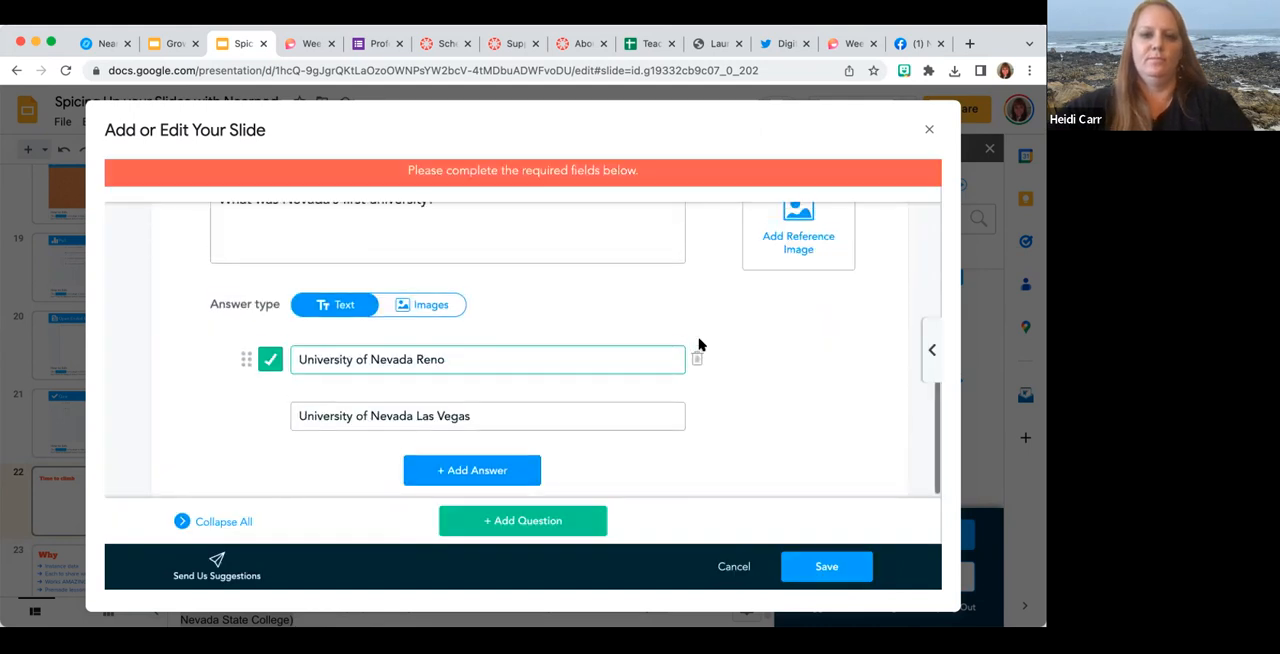
{"action": "scroll", "coordinate": [699, 344], "scroll_direction": "up", "scroll_amount": 5}
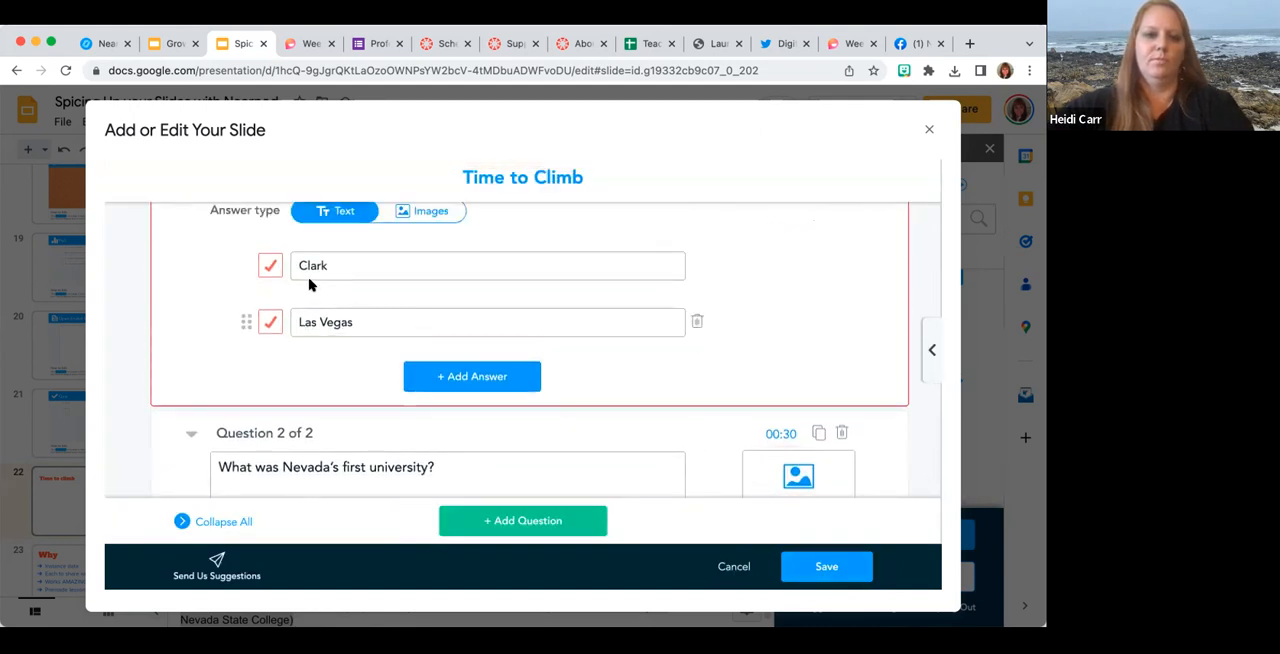
{"action": "left_click", "coordinate": [270, 266]}
Trim the first question's text to "We live in what county?" and save the Time to Climb activity to slide 22.
{"action": "scroll", "coordinate": [654, 286], "scroll_direction": "up", "scroll_amount": 3}
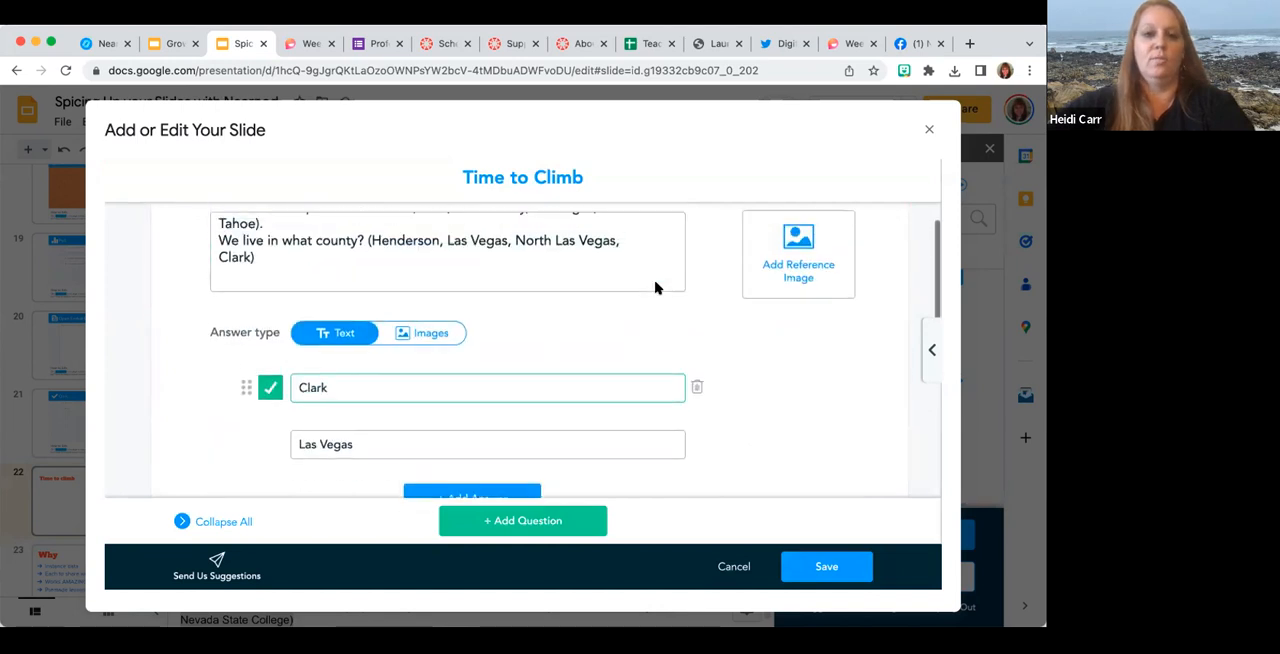
{"action": "left_click_drag", "start_coordinate": [260, 298], "coordinate": [210, 261]}
{"action": "key", "text": "BackSpace"}
{"action": "key", "text": "BackSpace"}
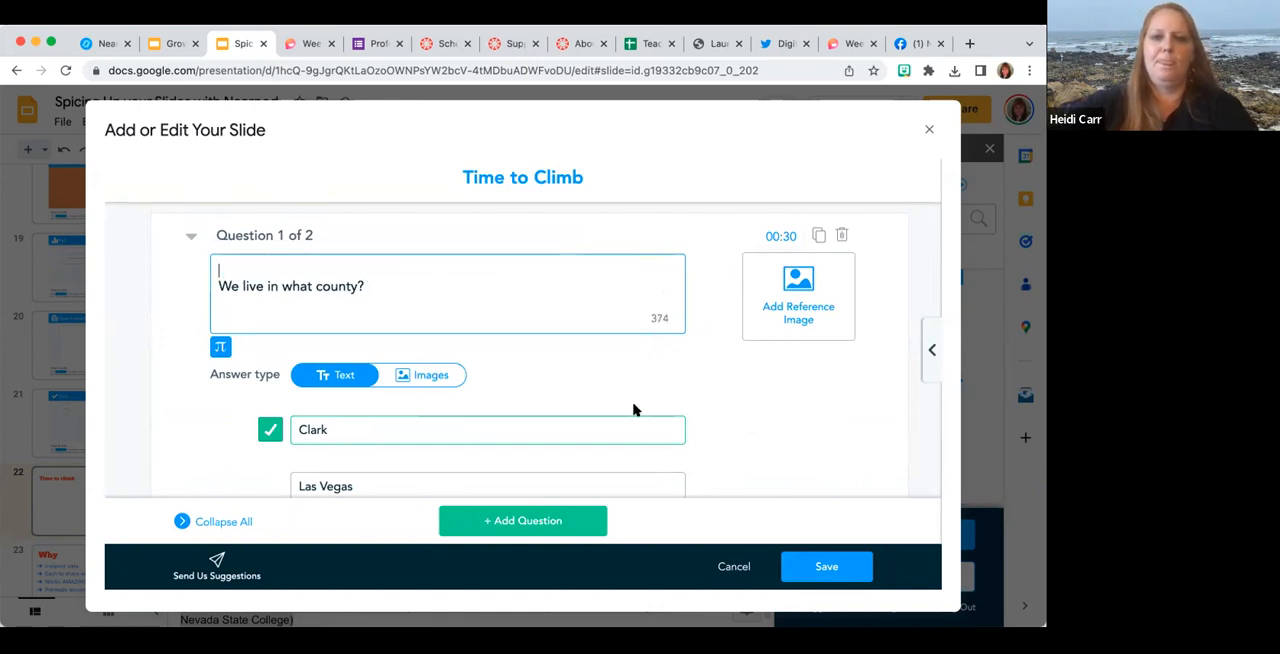
{"action": "scroll", "coordinate": [720, 440], "scroll_direction": "down", "scroll_amount": 3}
{"action": "left_click", "coordinate": [809, 566]}
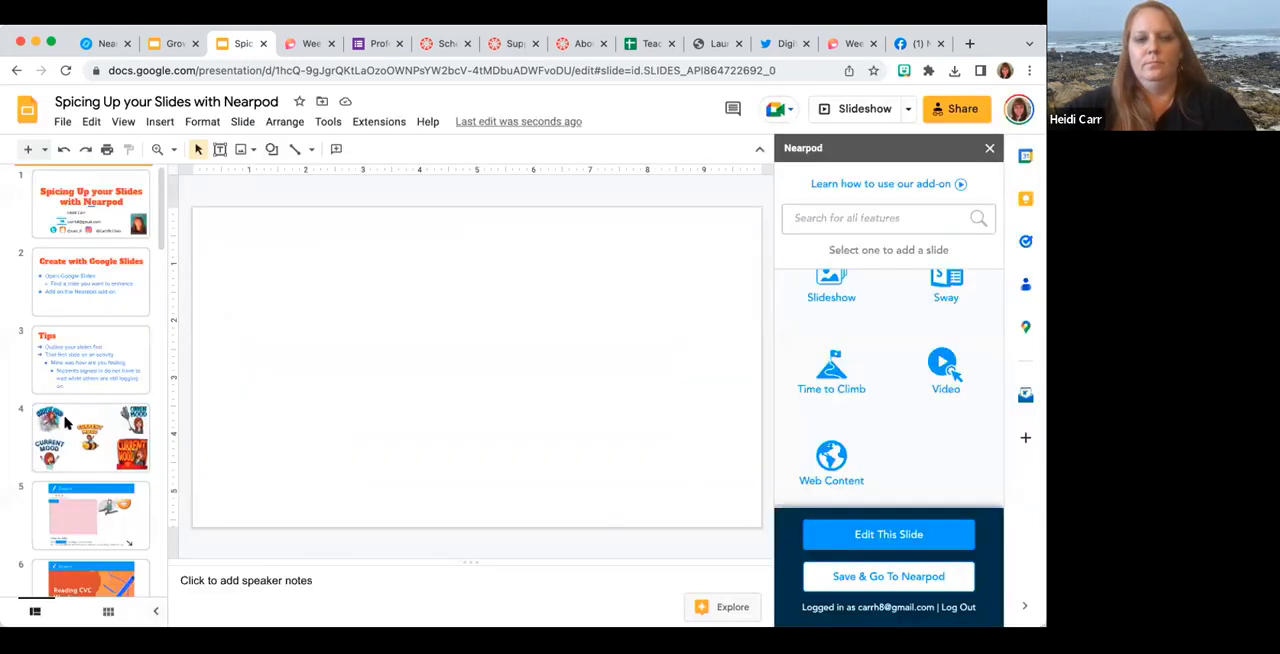
{"action": "scroll", "coordinate": [77, 406], "scroll_direction": "down", "scroll_amount": 4}
{"action": "scroll", "coordinate": [77, 406], "scroll_direction": "down", "scroll_amount": 10}
{"action": "left_click", "coordinate": [83, 449]}
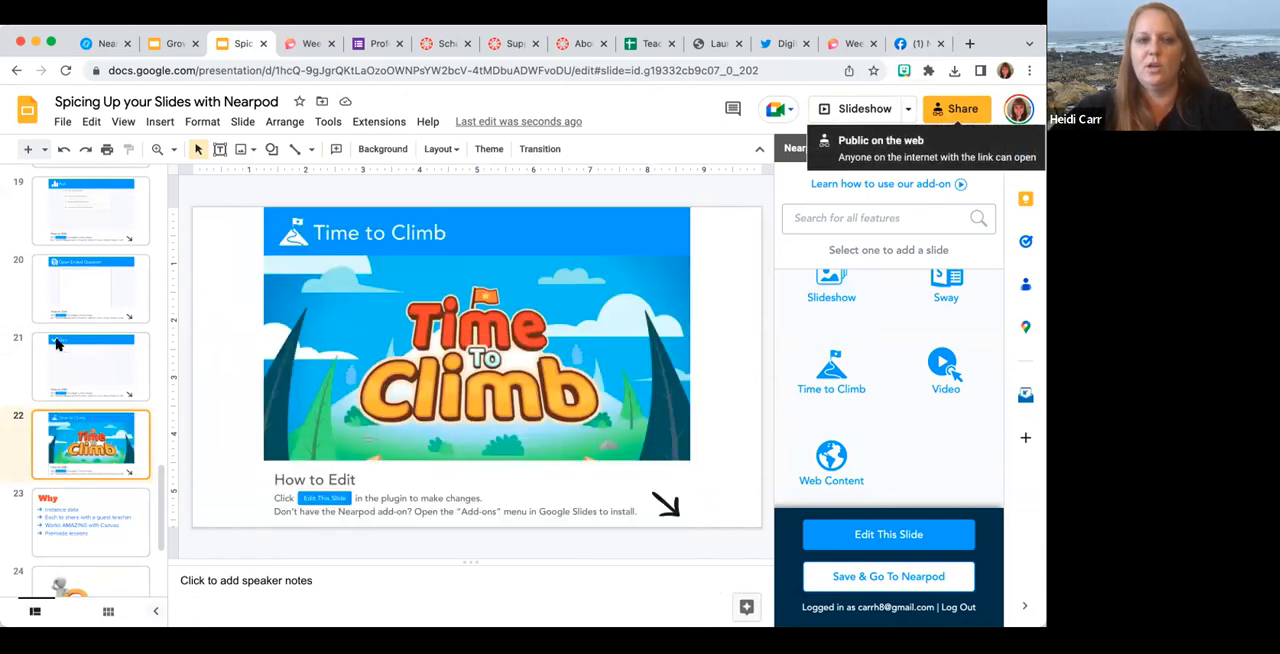
Copy the presentation's sharing link and close the sharing settings.
{"action": "scroll", "coordinate": [60, 343], "scroll_direction": "up", "scroll_amount": 15}
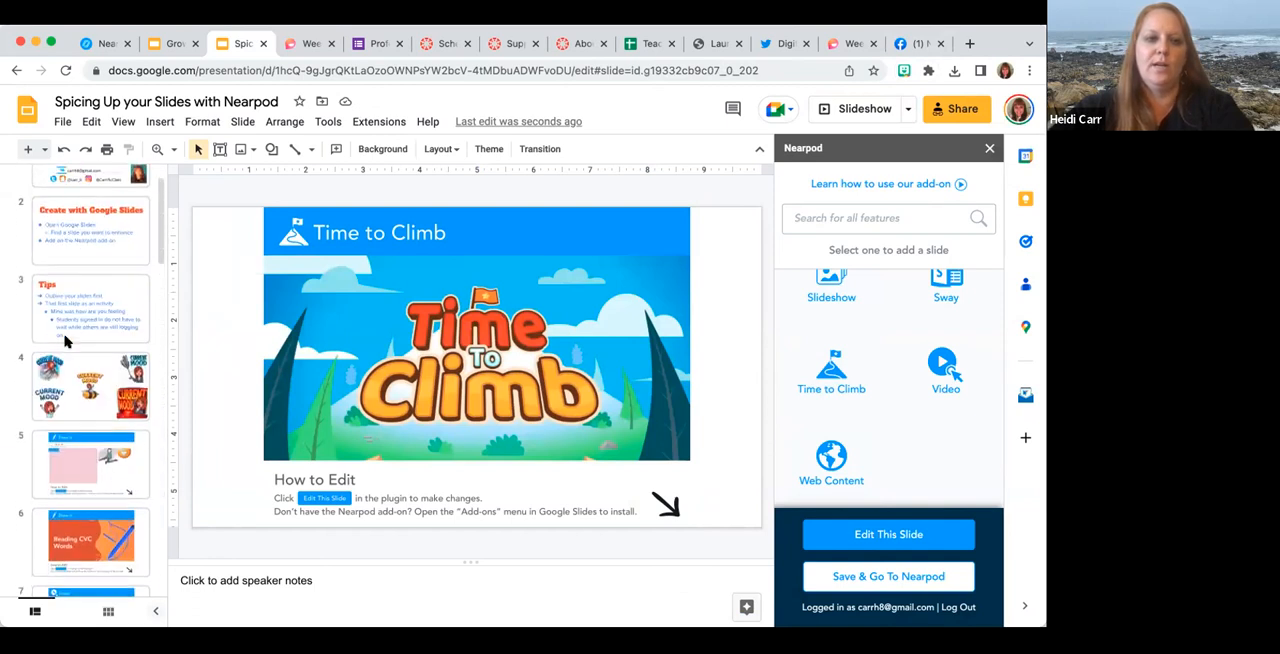
{"action": "scroll", "coordinate": [65, 342], "scroll_direction": "up", "scroll_amount": 1}
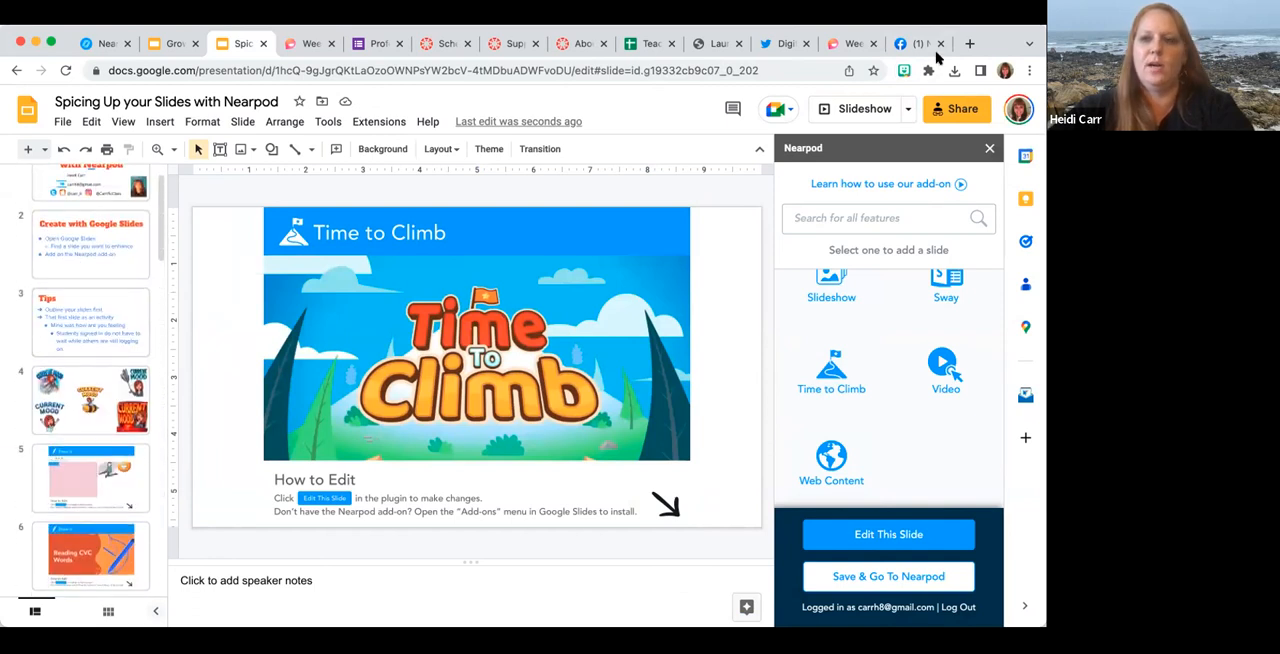
{"action": "left_click", "coordinate": [938, 117]}
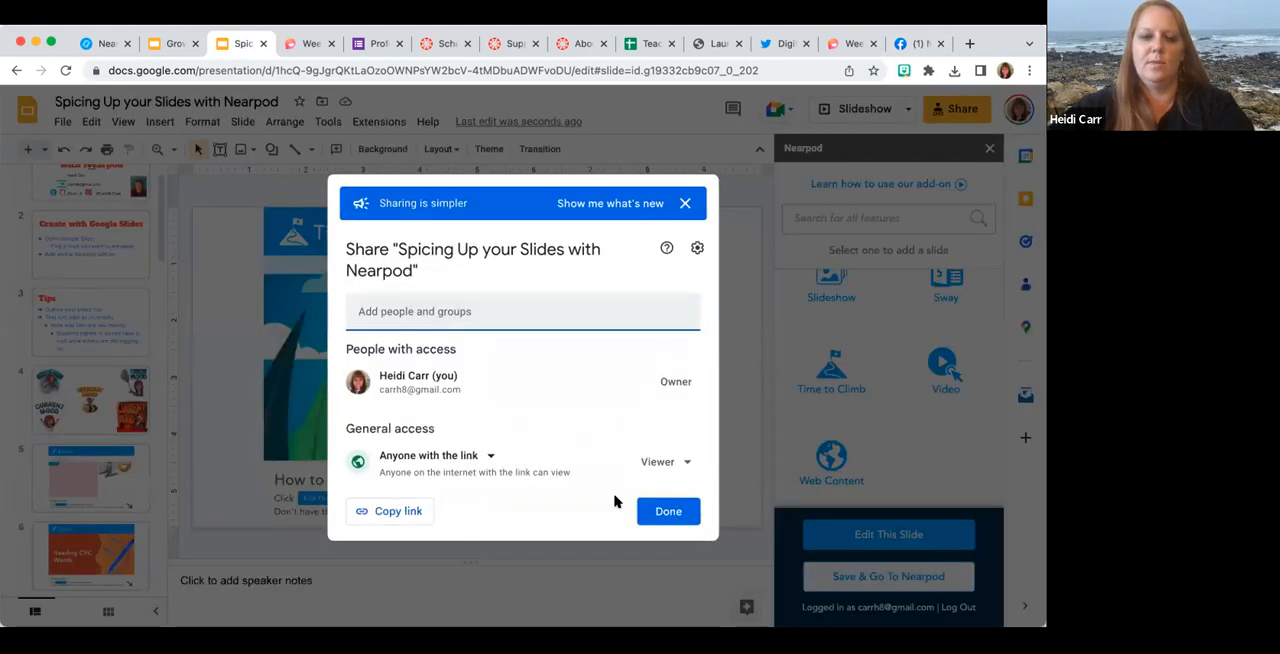
{"action": "left_click", "coordinate": [392, 512]}
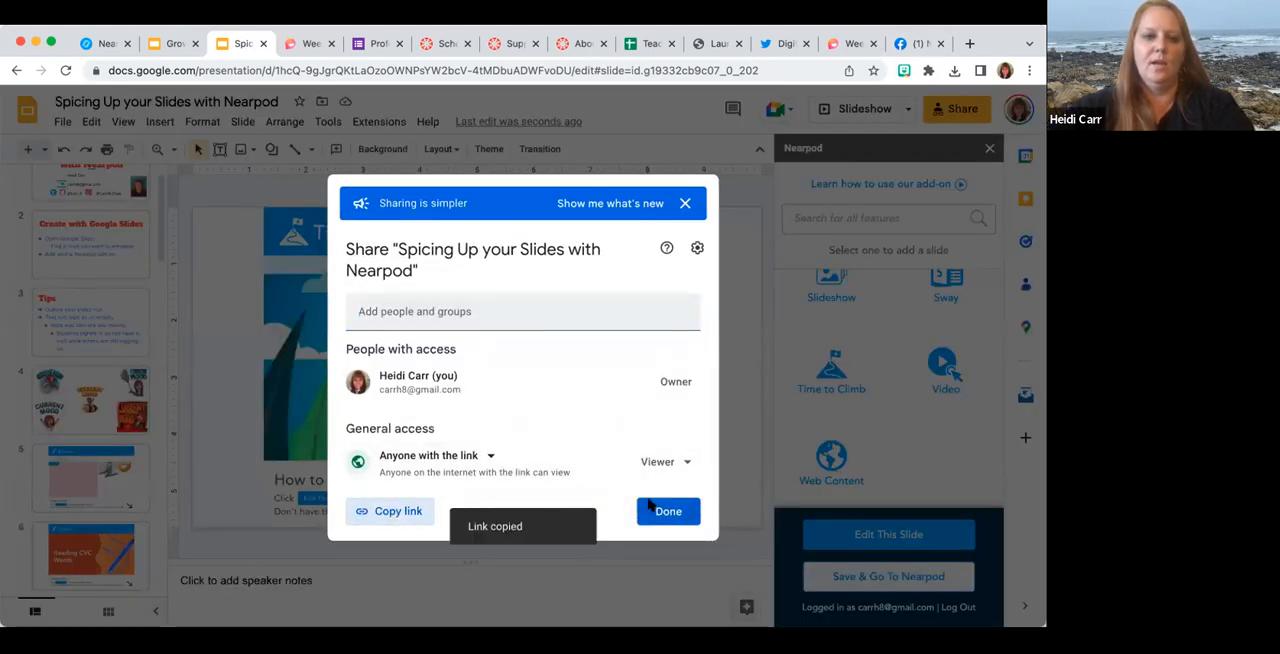
{"action": "left_click", "coordinate": [668, 509]}
Open the Tips slide and select its title text.
{"action": "left_click", "coordinate": [77, 323]}
{"action": "left_click", "coordinate": [308, 243]}
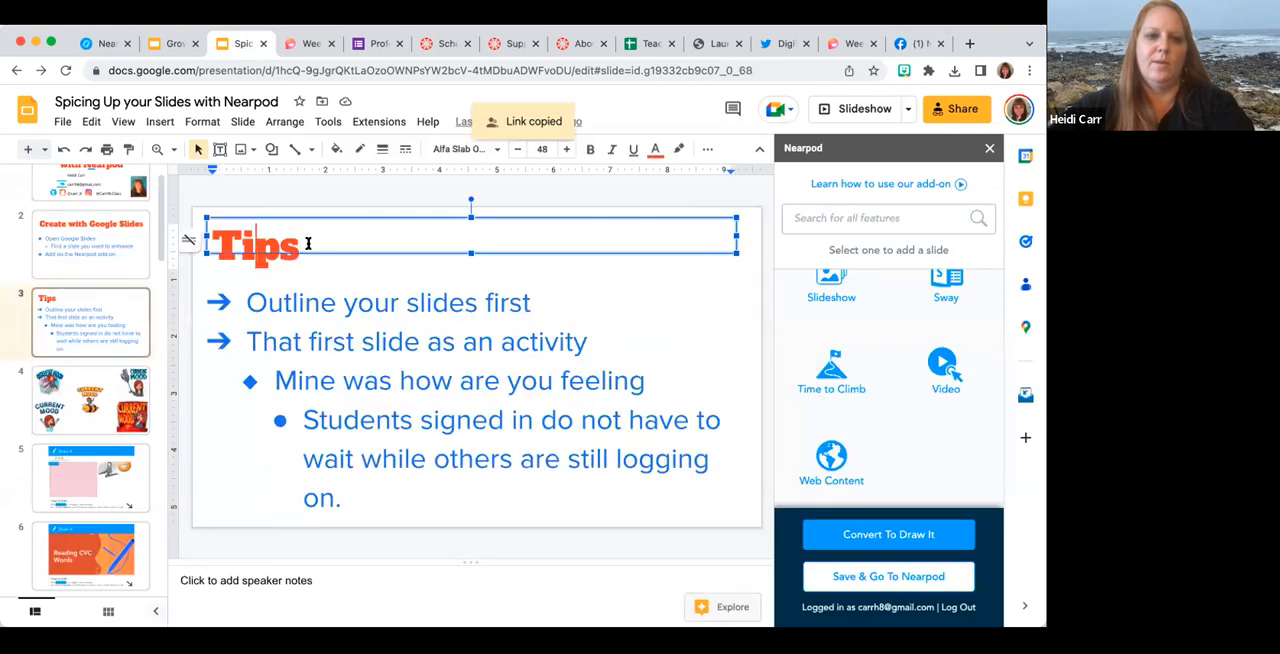
{"action": "double_click", "coordinate": [214, 243]}
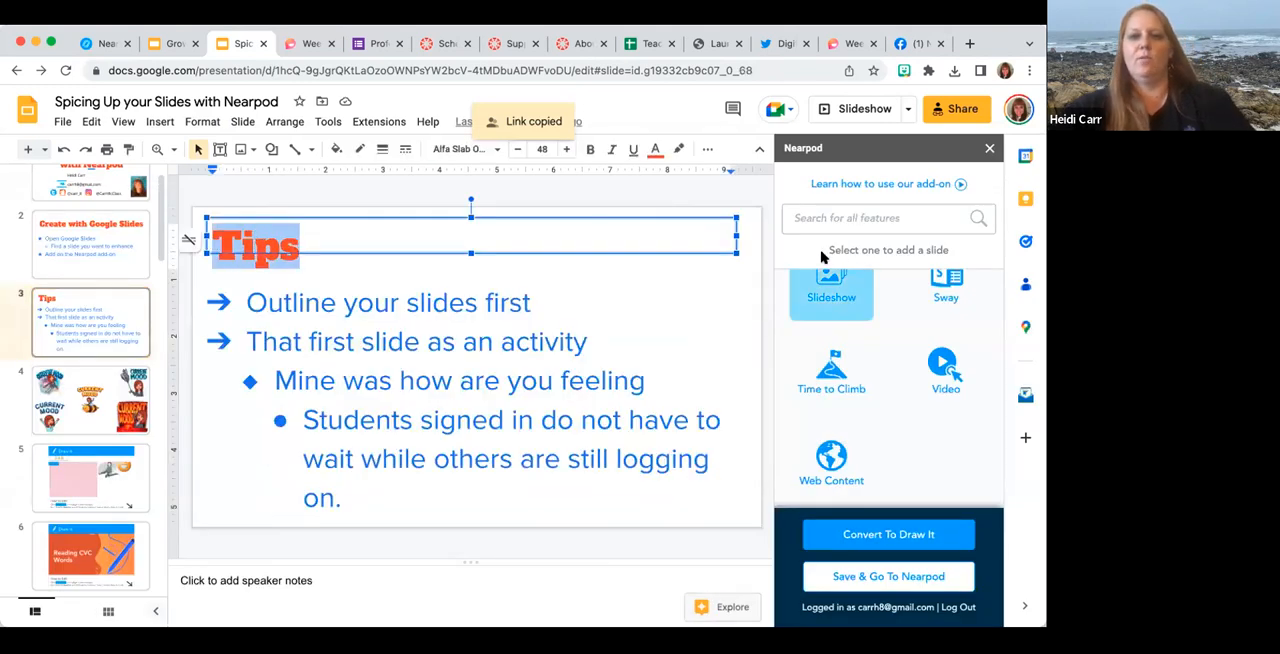
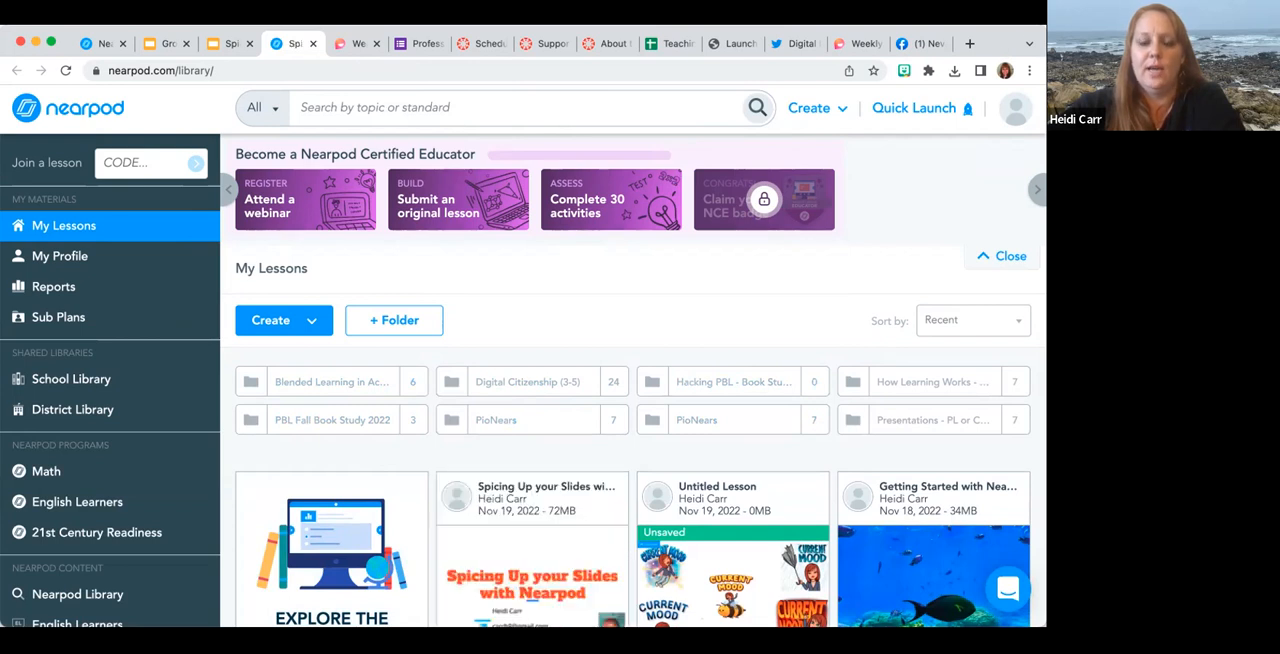
Open the preview of the "Spicing Up your Slides with Nearpod" lesson from My Lessons.
{"action": "mouse_move", "coordinate": [506, 523]}
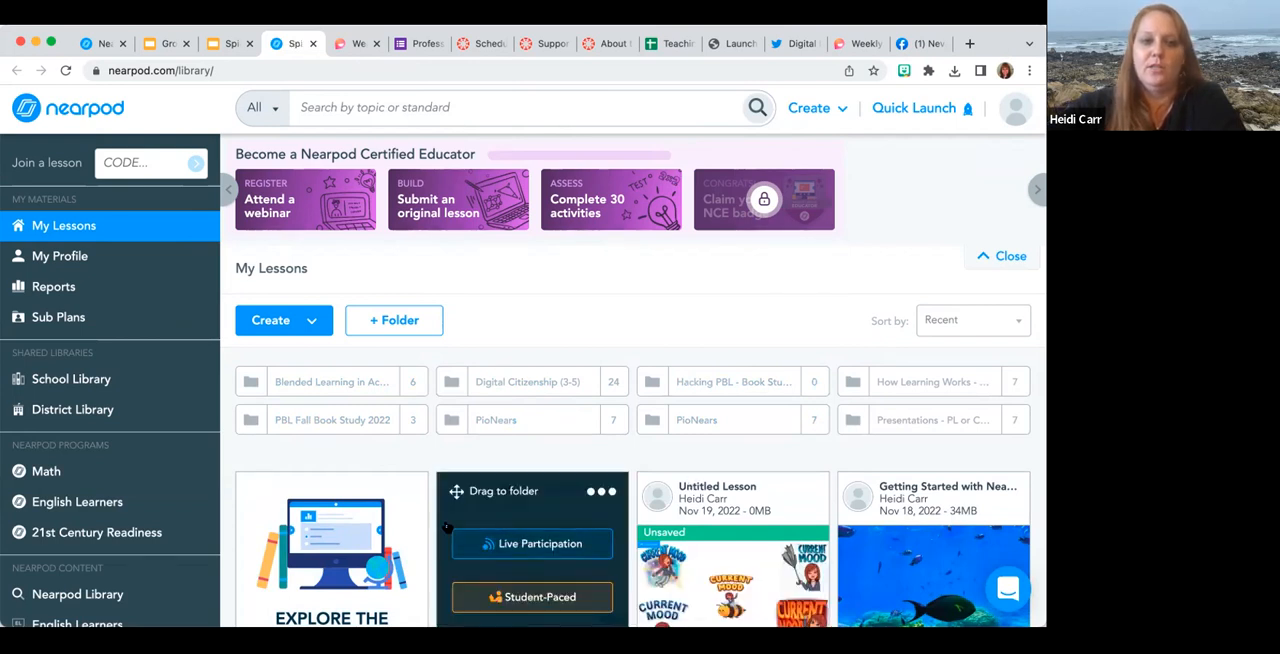
{"action": "scroll", "coordinate": [443, 497], "scroll_direction": "down", "scroll_amount": 2}
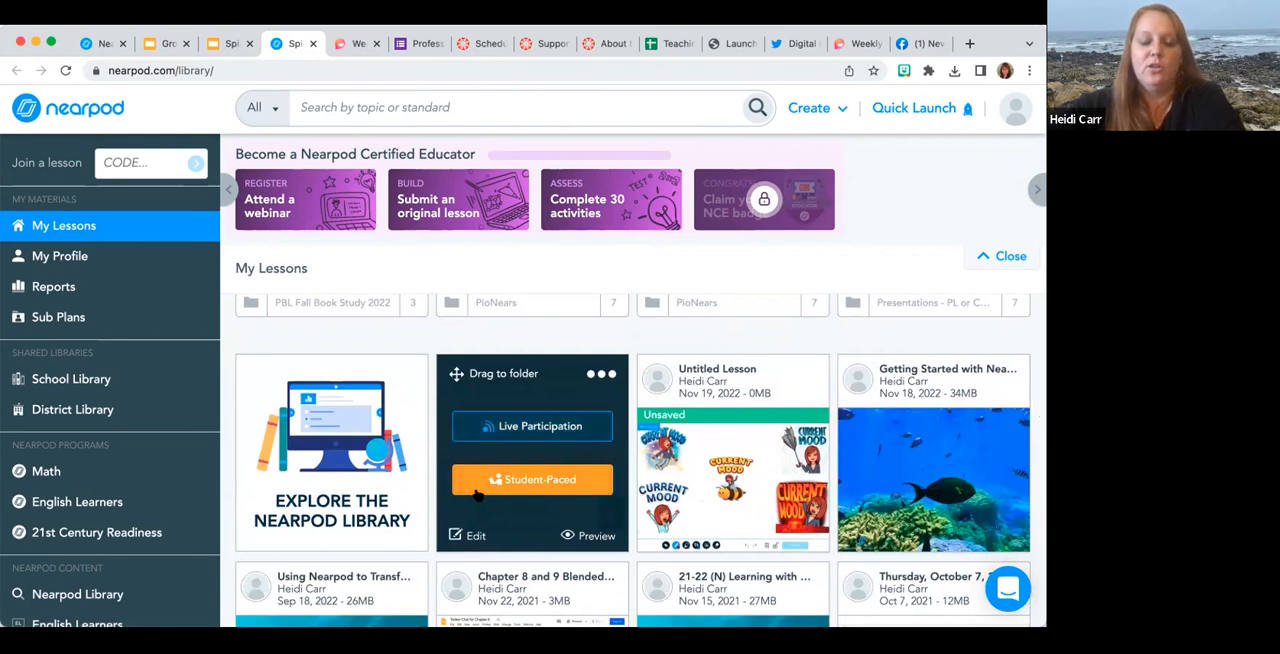
{"action": "left_click", "coordinate": [578, 538]}
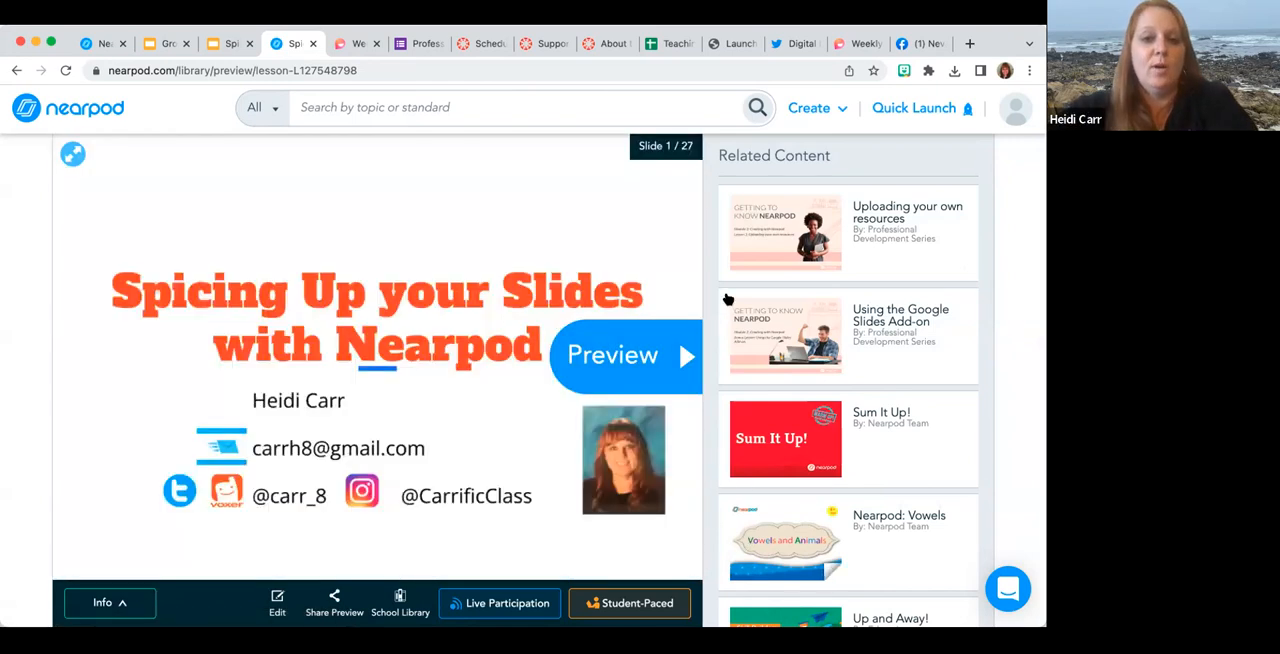
Advance the lesson preview to the feelings drawing activity on slide 5 and collapse its instructions.
{"action": "left_click", "coordinate": [678, 357]}
{"action": "left_click", "coordinate": [678, 357]}
{"action": "left_click", "coordinate": [678, 357]}
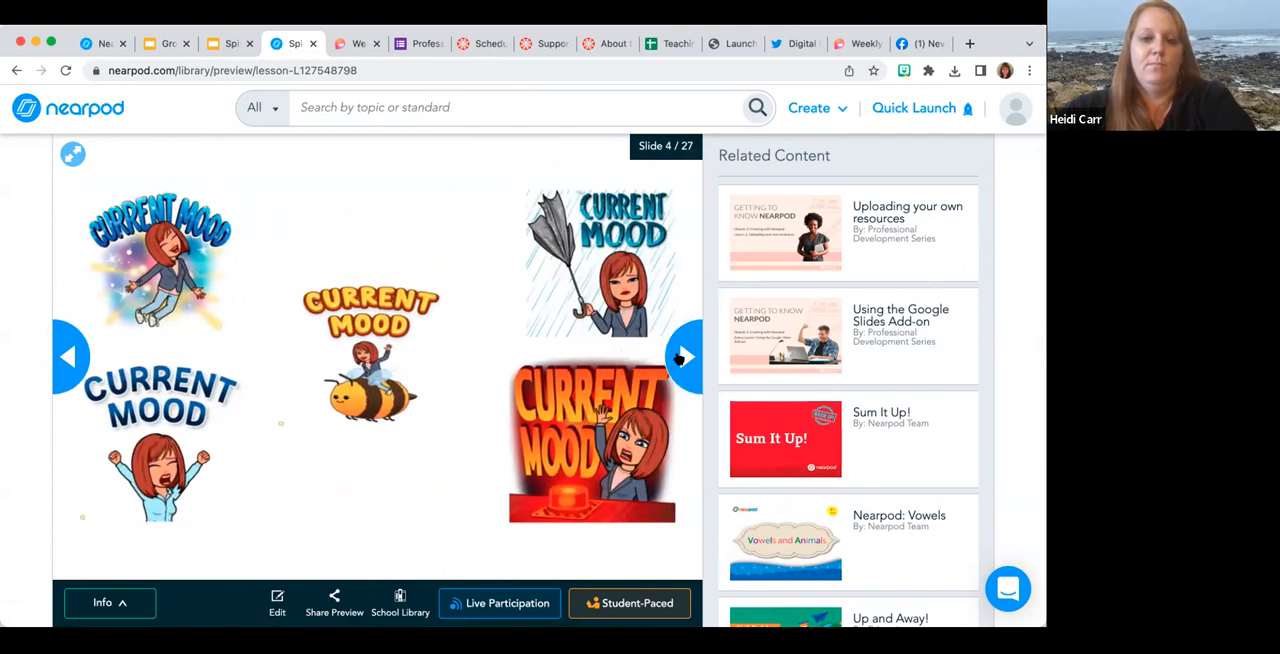
{"action": "left_click", "coordinate": [678, 357]}
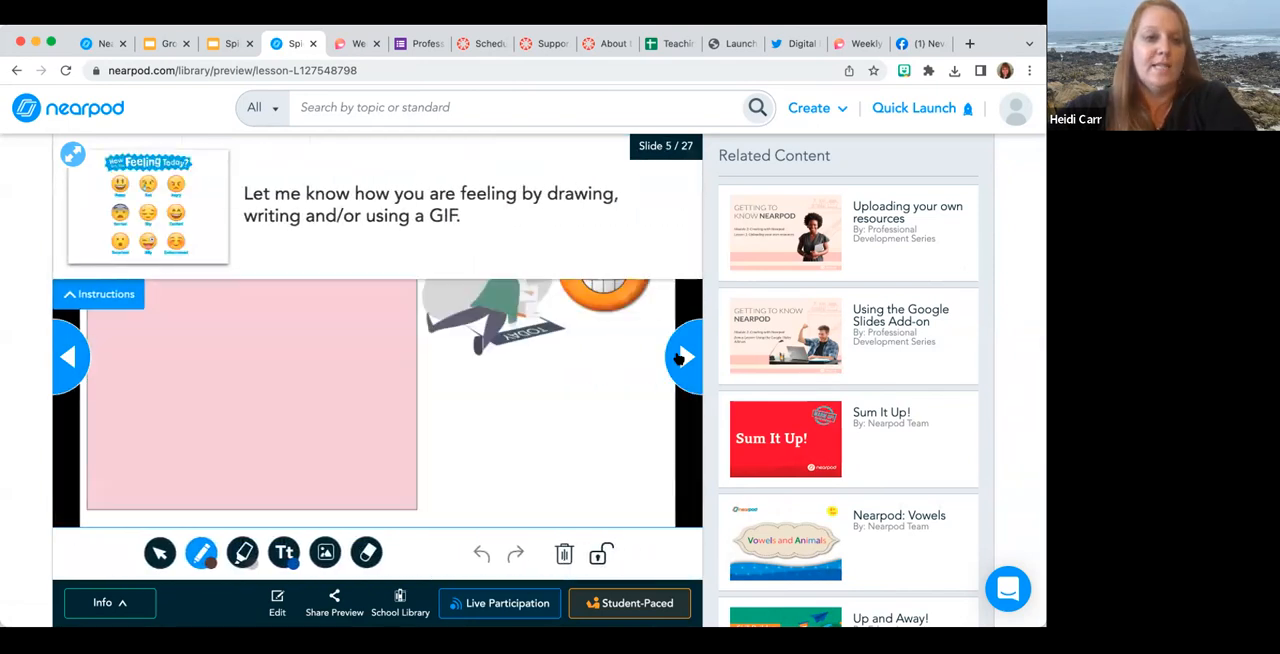
{"action": "left_click", "coordinate": [97, 302]}
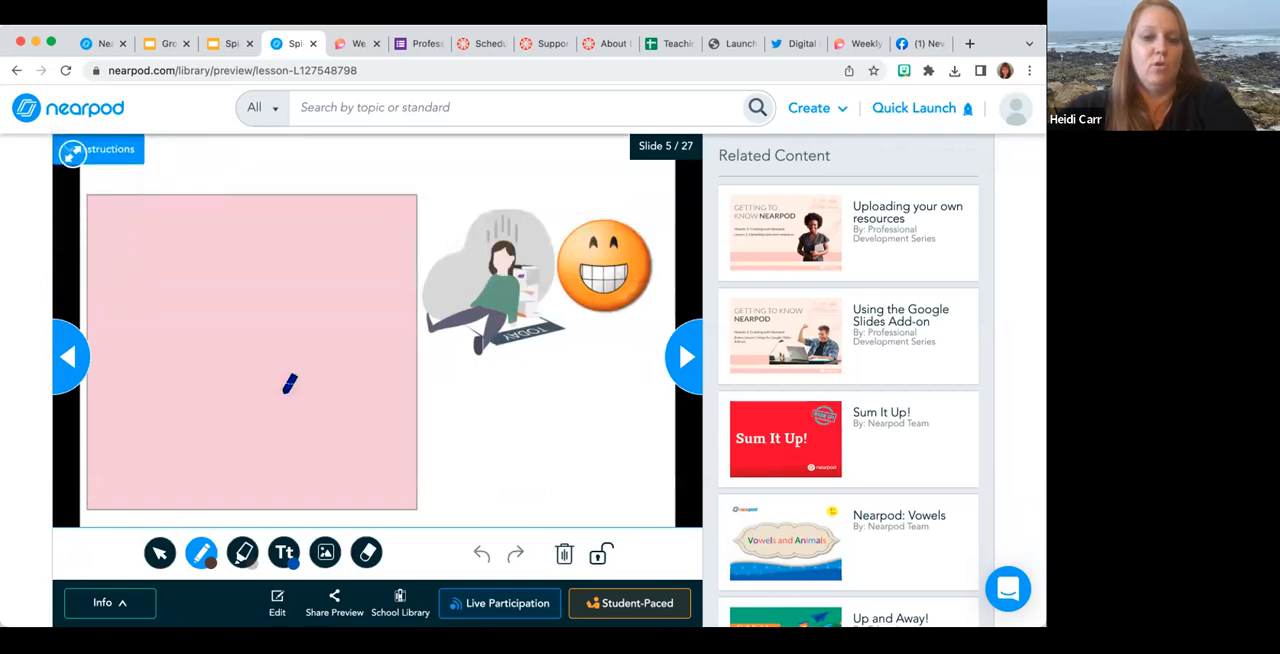
Move on to the interactive video on slide 7 and play it up to its first open-ended question.
{"action": "left_click", "coordinate": [692, 370]}
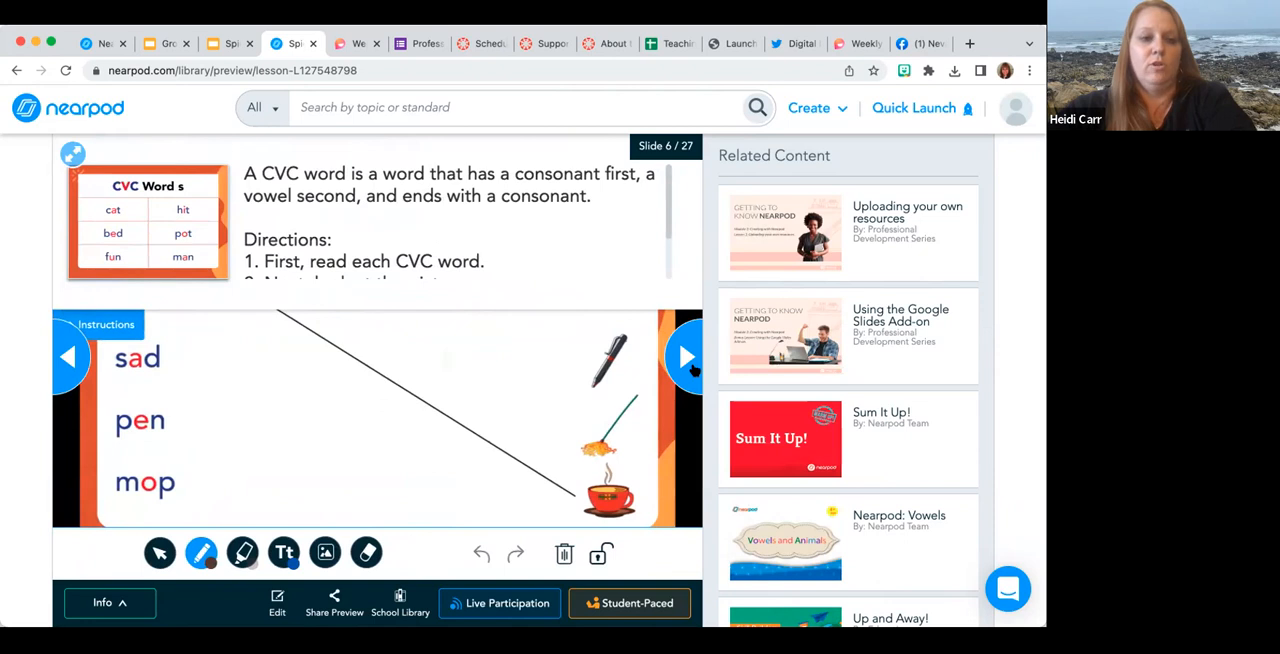
{"action": "left_click", "coordinate": [692, 370]}
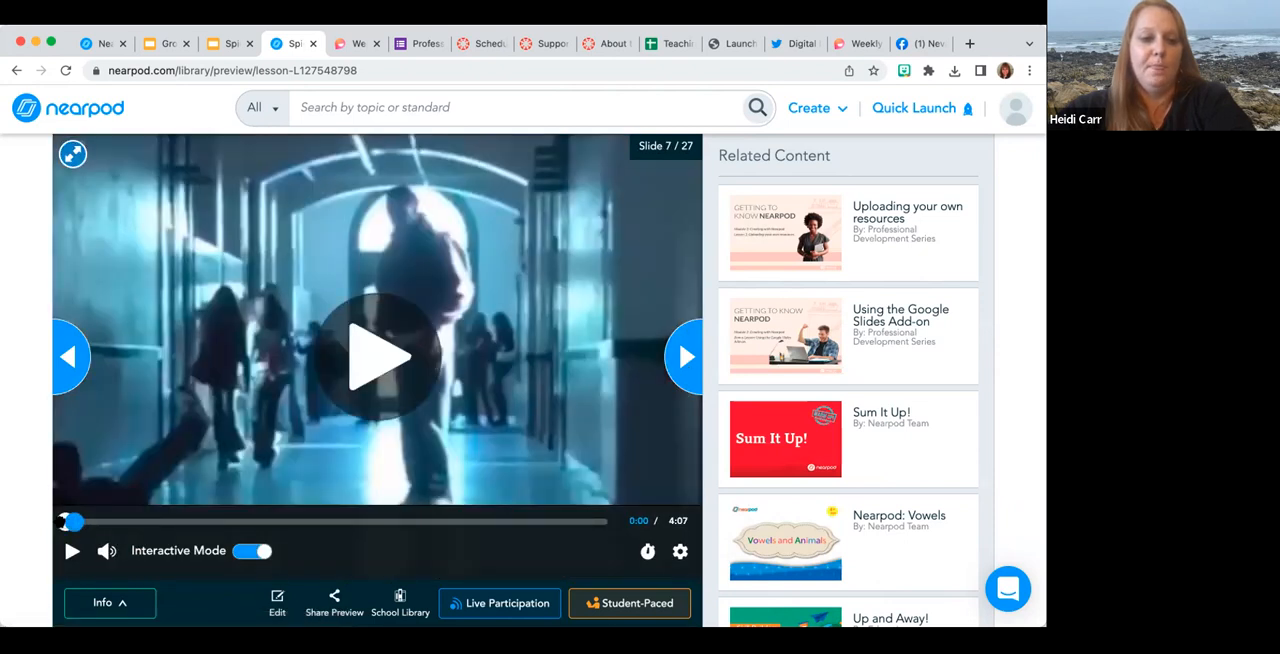
{"action": "left_click", "coordinate": [65, 521]}
{"action": "left_click", "coordinate": [350, 360]}
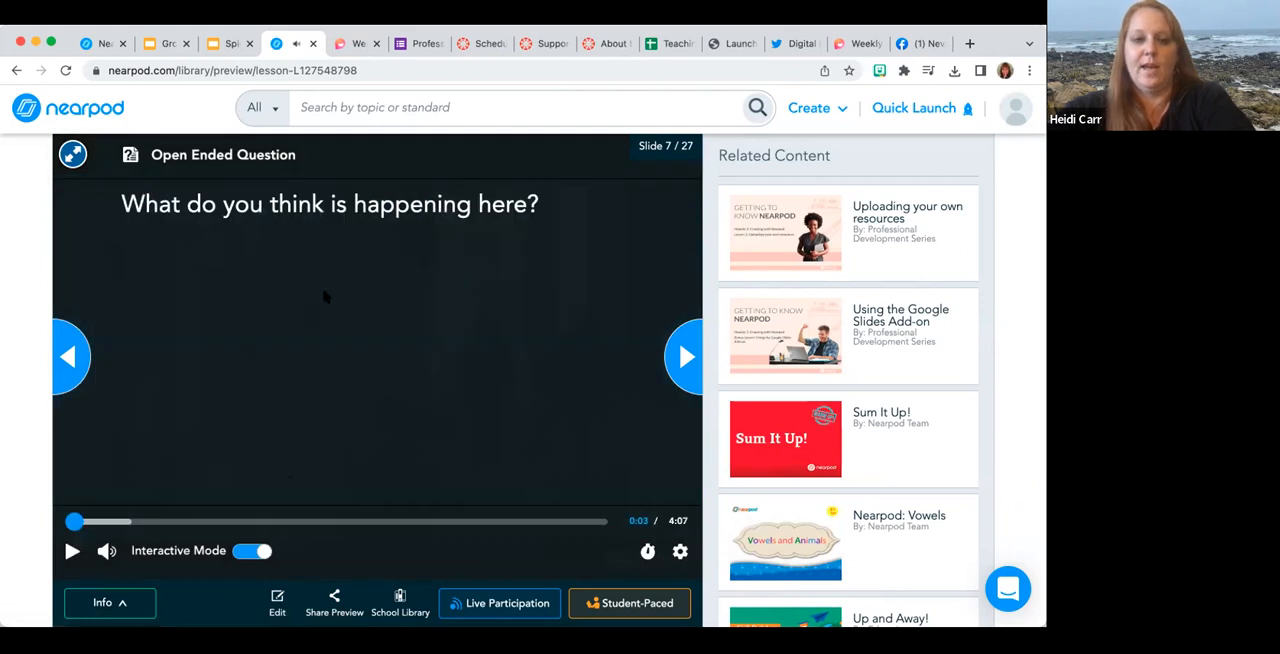
Advance to the Flip Weekly Check-In on slide 10, look through it and start adding a response.
{"action": "left_click", "coordinate": [684, 358]}
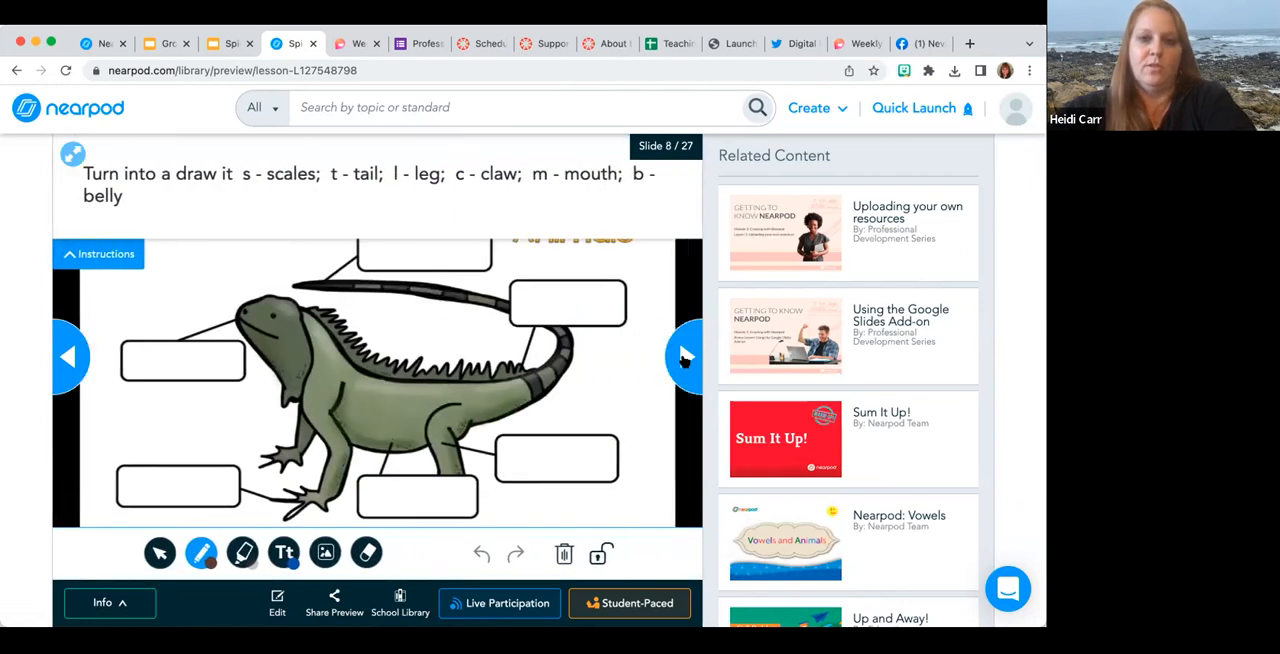
{"action": "left_click", "coordinate": [684, 358]}
{"action": "left_click", "coordinate": [684, 359]}
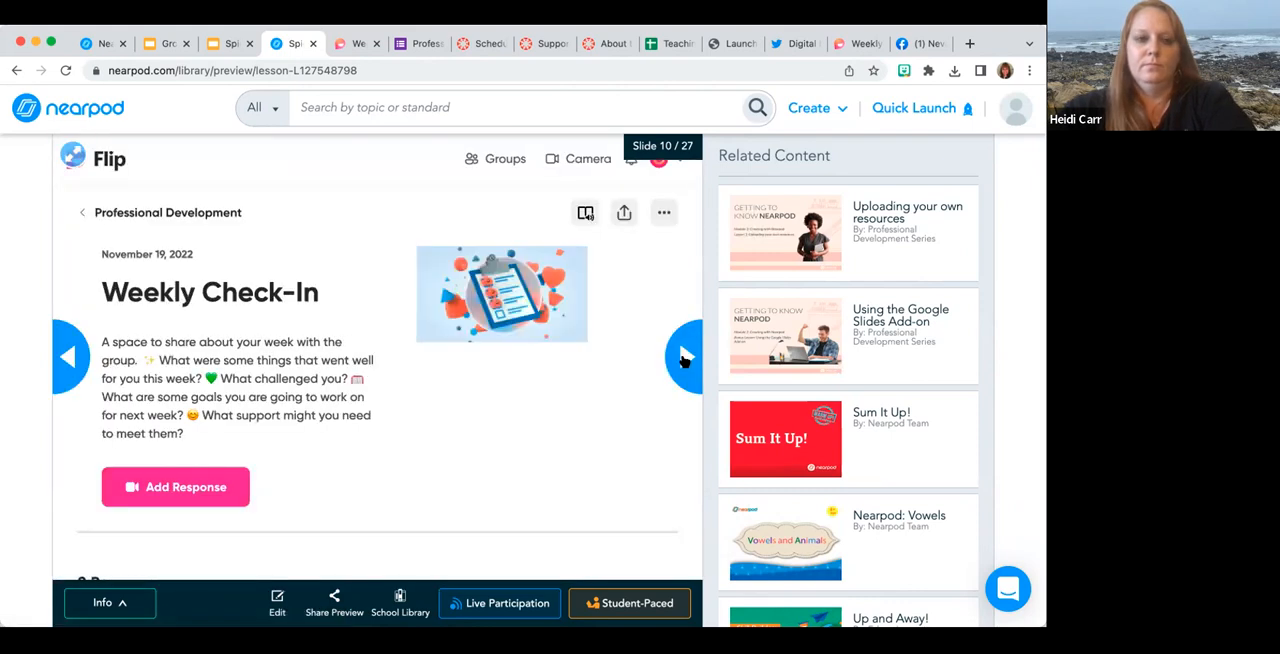
{"action": "scroll", "coordinate": [341, 394], "scroll_direction": "down", "scroll_amount": 4}
{"action": "scroll", "coordinate": [343, 391], "scroll_direction": "up", "scroll_amount": 4}
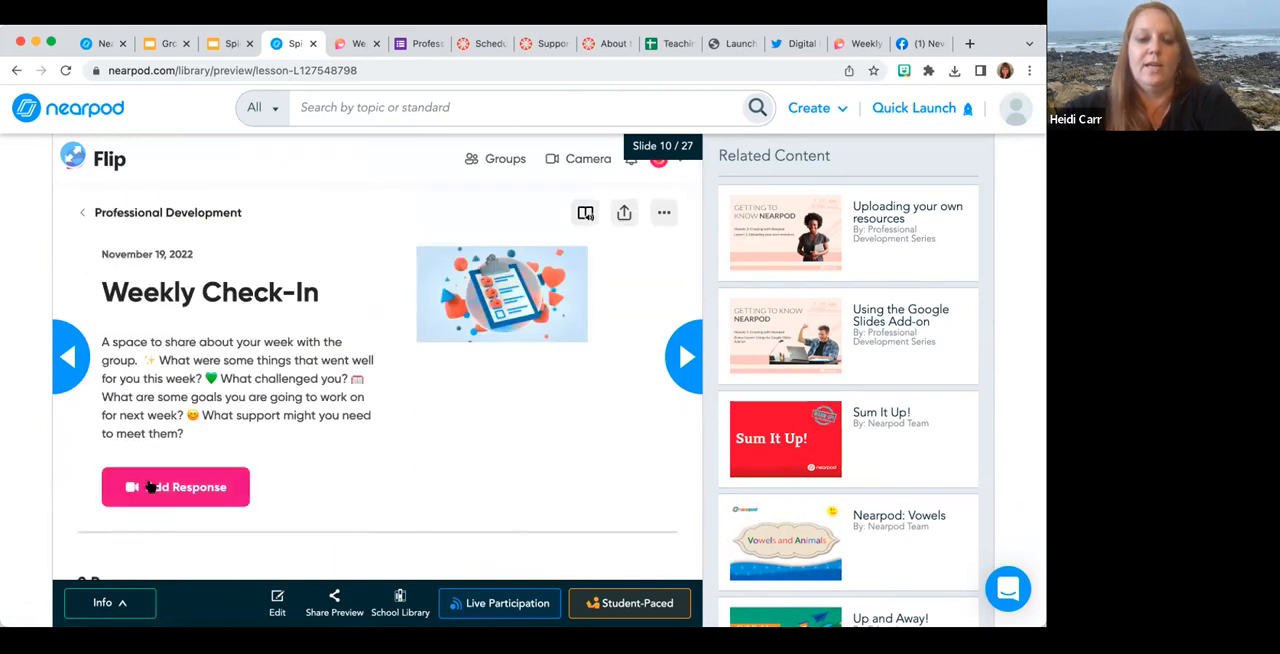
{"action": "left_click", "coordinate": [150, 487]}
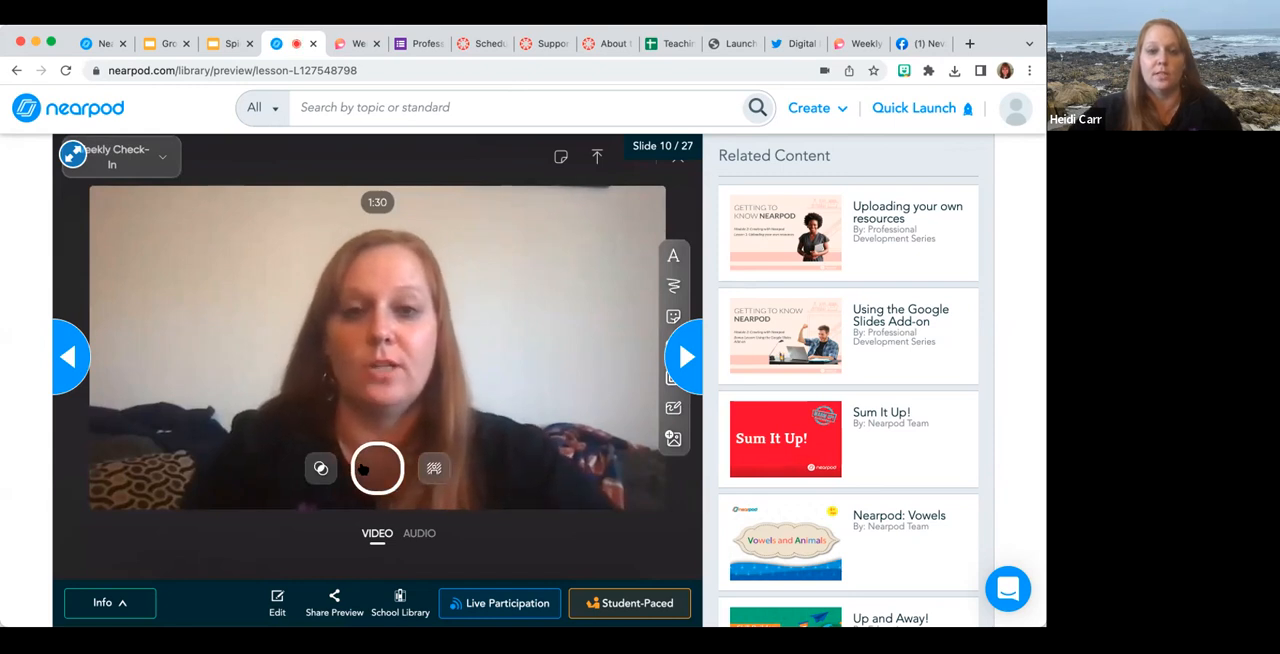
On slide 11, place the letter p by the stop sign, m below the woman's photo and t on the doormat.
{"action": "left_click", "coordinate": [687, 350]}
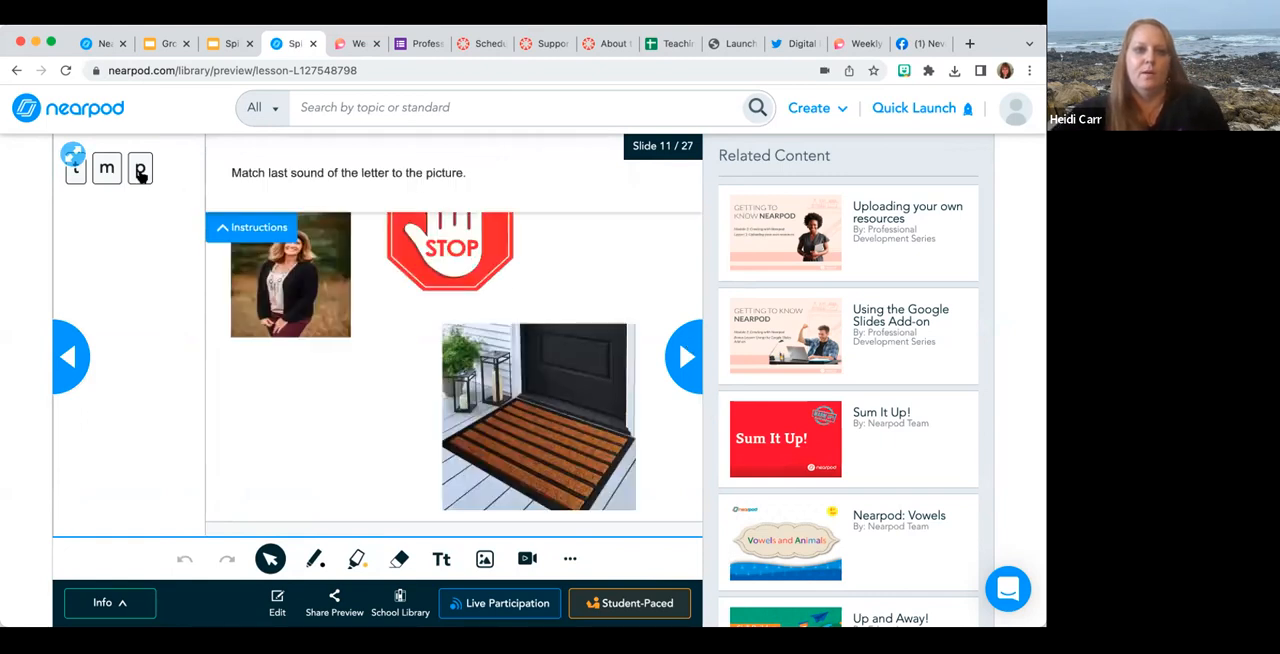
{"action": "left_click_drag", "start_coordinate": [286, 296], "coordinate": [443, 314]}
{"action": "left_click_drag", "start_coordinate": [106, 172], "coordinate": [281, 385]}
{"action": "left_click_drag", "start_coordinate": [75, 172], "coordinate": [570, 470]}
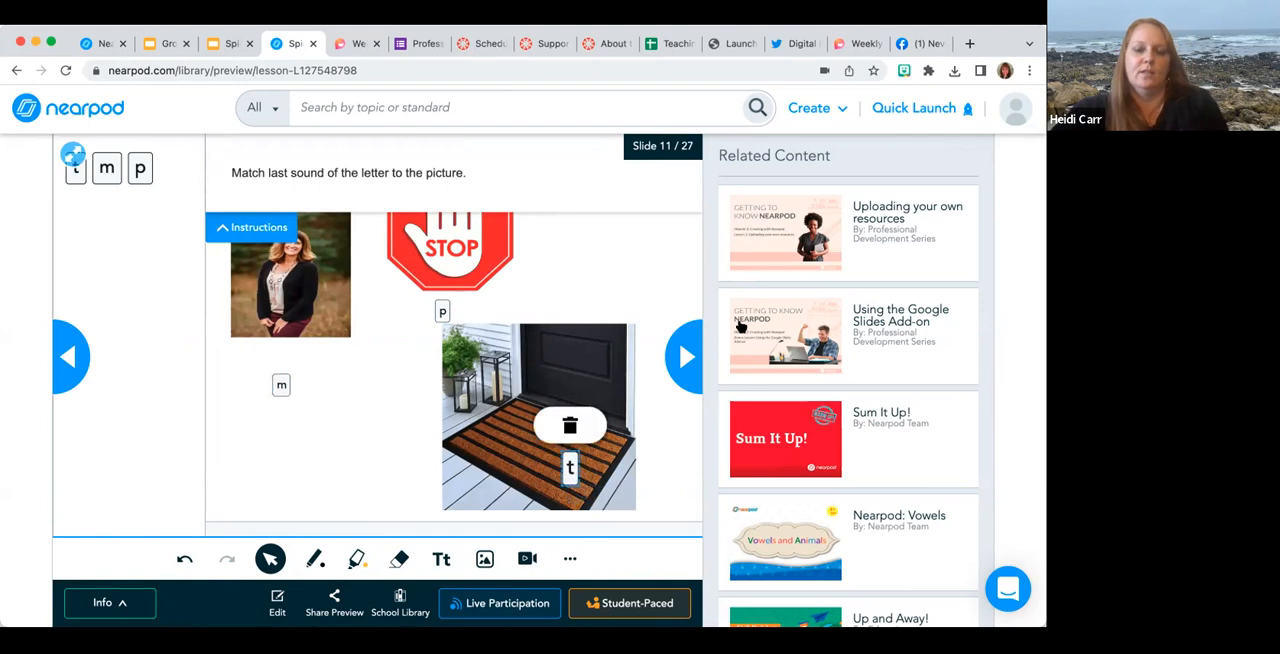
Collapse the treasure box game's instructions on slide 12 and place three characters on the L = 35, L = 18 and L = 27 platforms.
{"action": "left_click", "coordinate": [683, 358]}
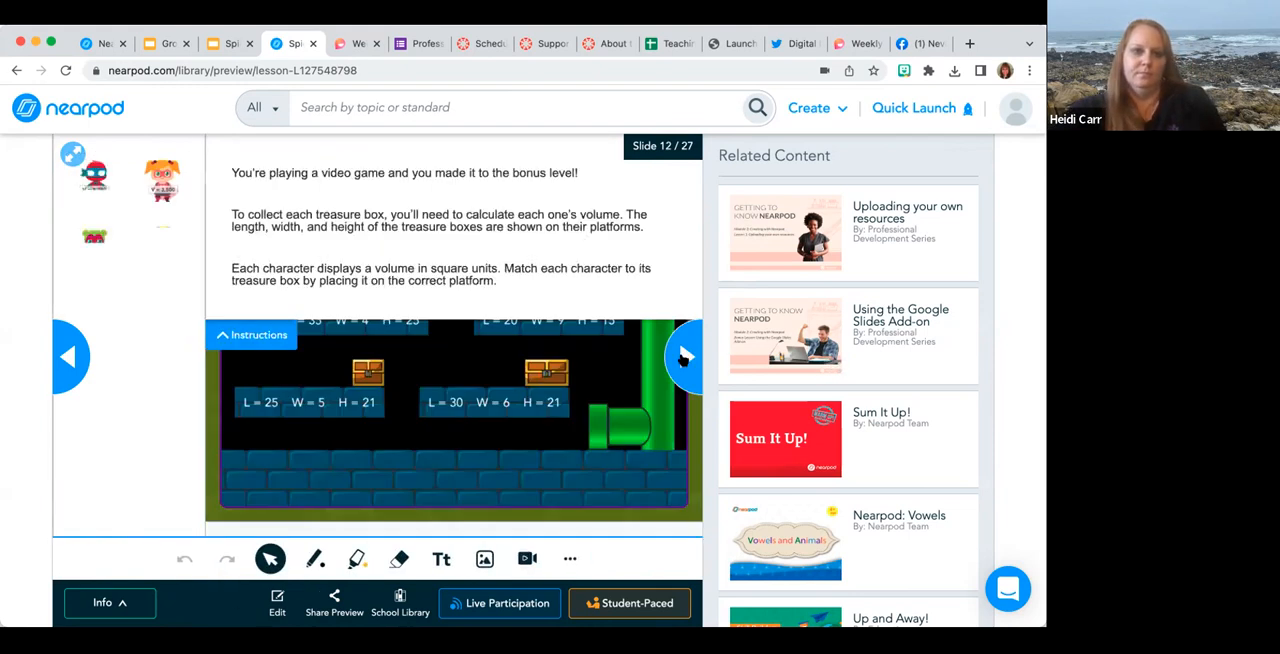
{"action": "left_click", "coordinate": [249, 336]}
{"action": "left_click_drag", "start_coordinate": [163, 318], "coordinate": [403, 284]}
{"action": "left_click_drag", "start_coordinate": [160, 185], "coordinate": [399, 207]}
{"action": "left_click_drag", "start_coordinate": [94, 249], "coordinate": [596, 210]}
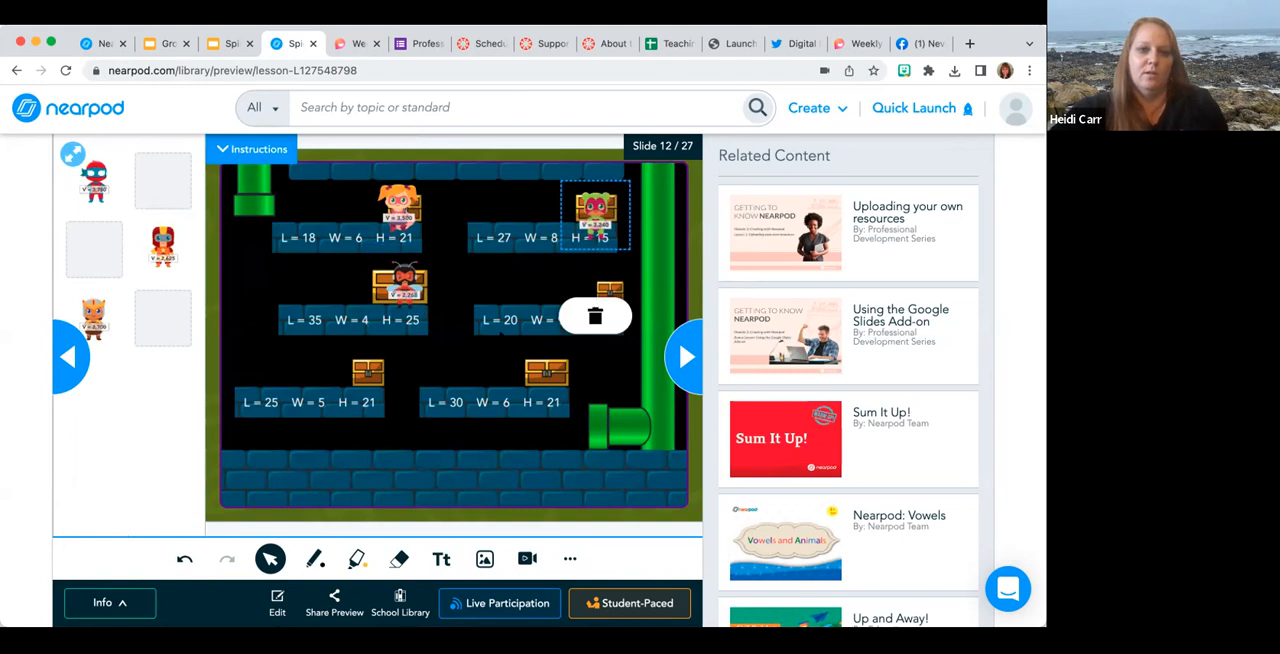
Go to the VR field trip on slide 13 and look around the pyramid scene.
{"action": "left_click", "coordinate": [685, 357]}
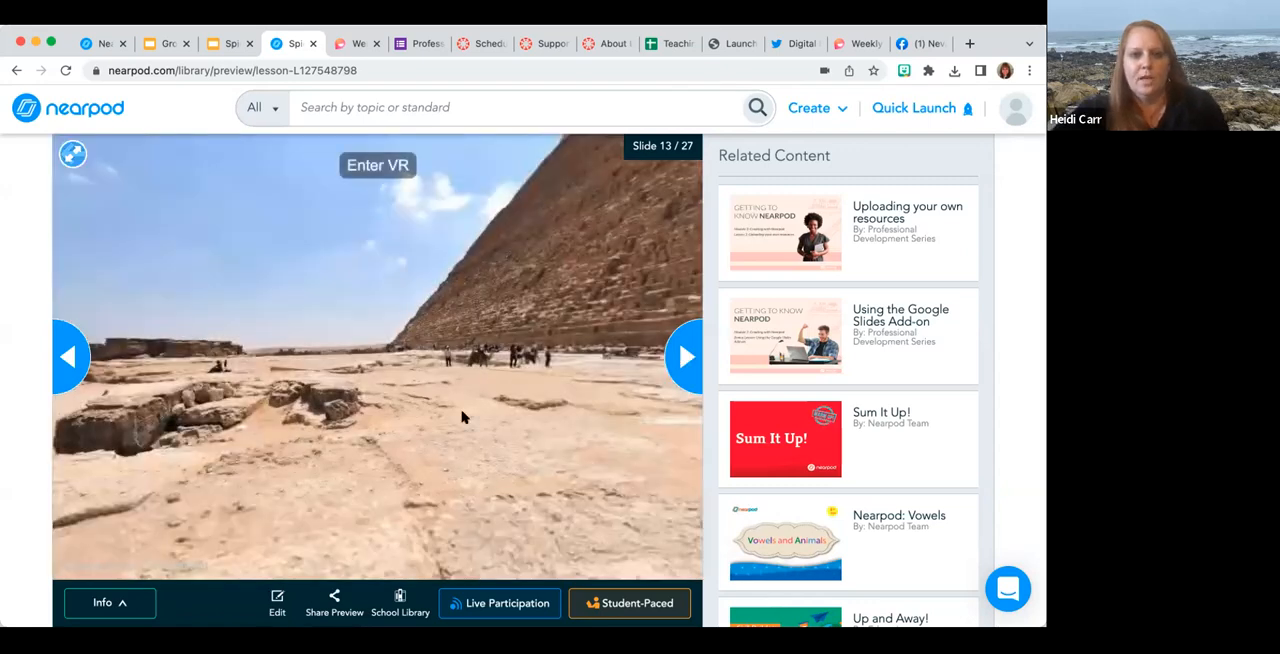
{"action": "left_click_drag", "start_coordinate": [640, 300], "coordinate": [266, 423]}
{"action": "left_click_drag", "start_coordinate": [619, 376], "coordinate": [627, 255]}
Go to the base-ten blocks activity on slide 16 and place three tens blocks in the workspace for 54 + 23.
{"action": "left_click", "coordinate": [684, 360]}
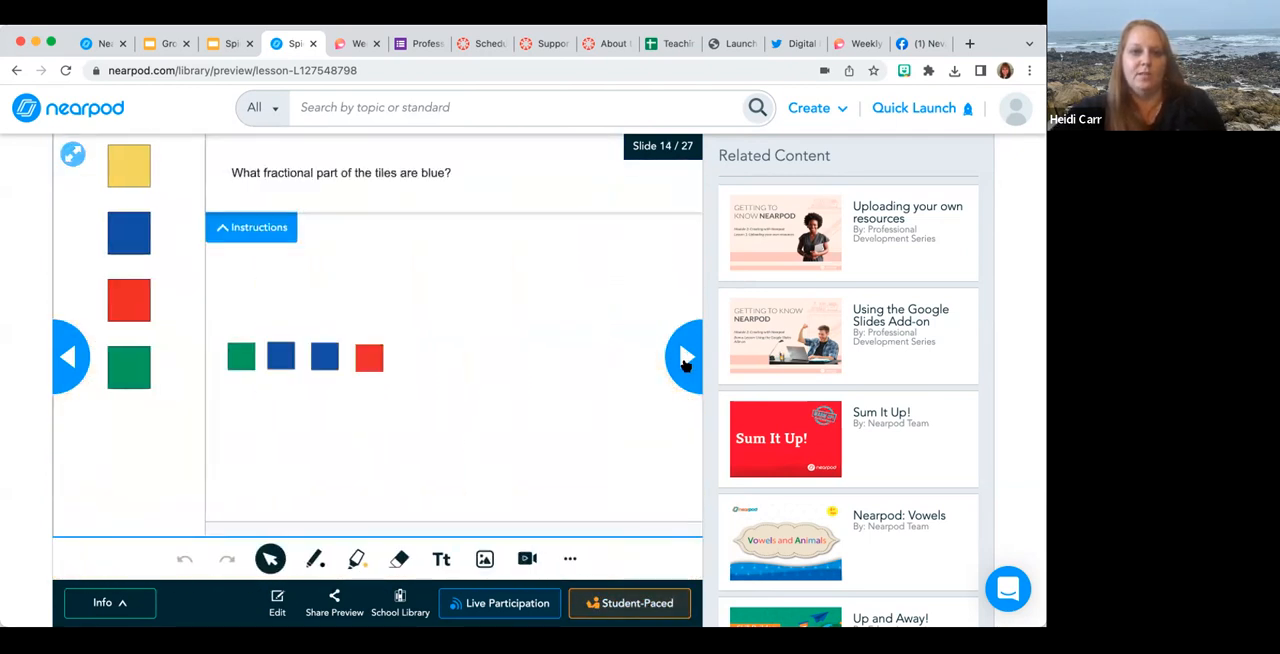
{"action": "left_click", "coordinate": [685, 360]}
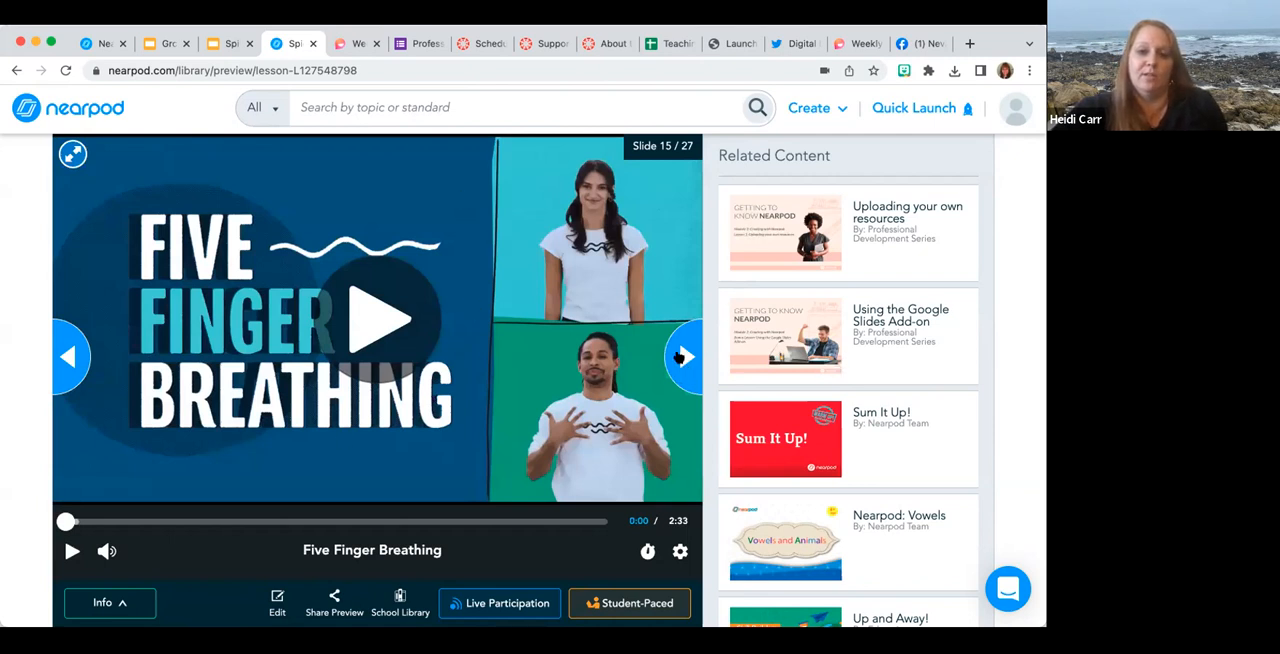
{"action": "left_click", "coordinate": [684, 357]}
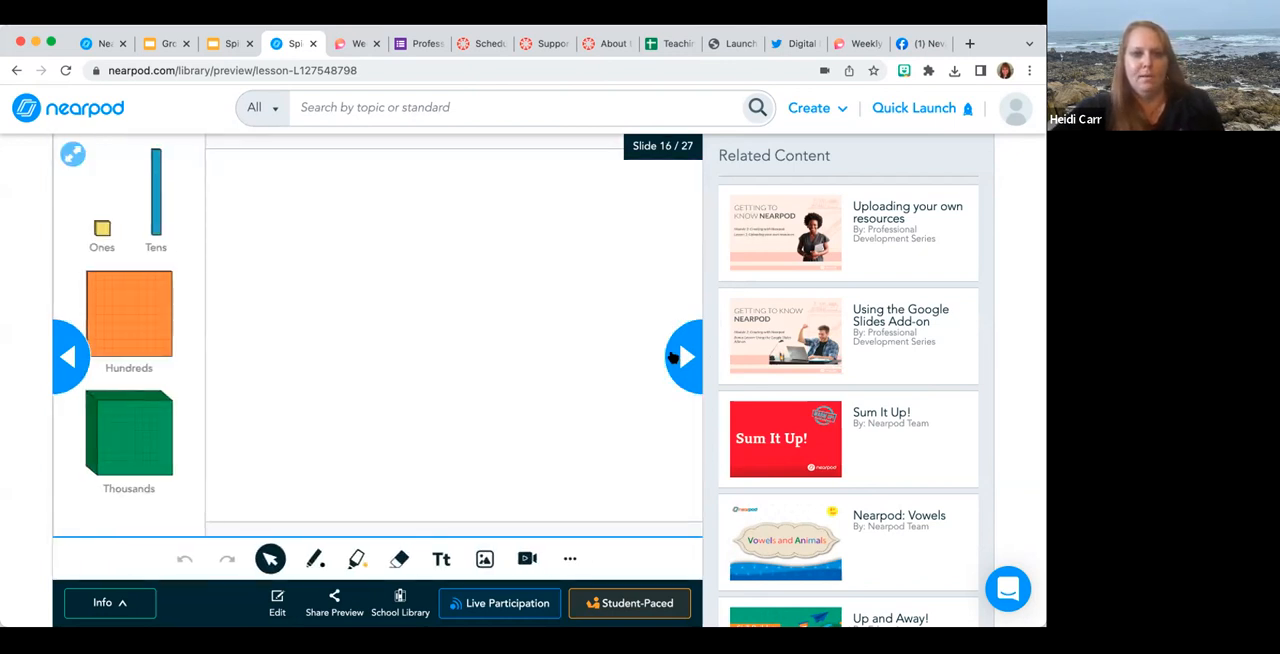
{"action": "left_click", "coordinate": [674, 357]}
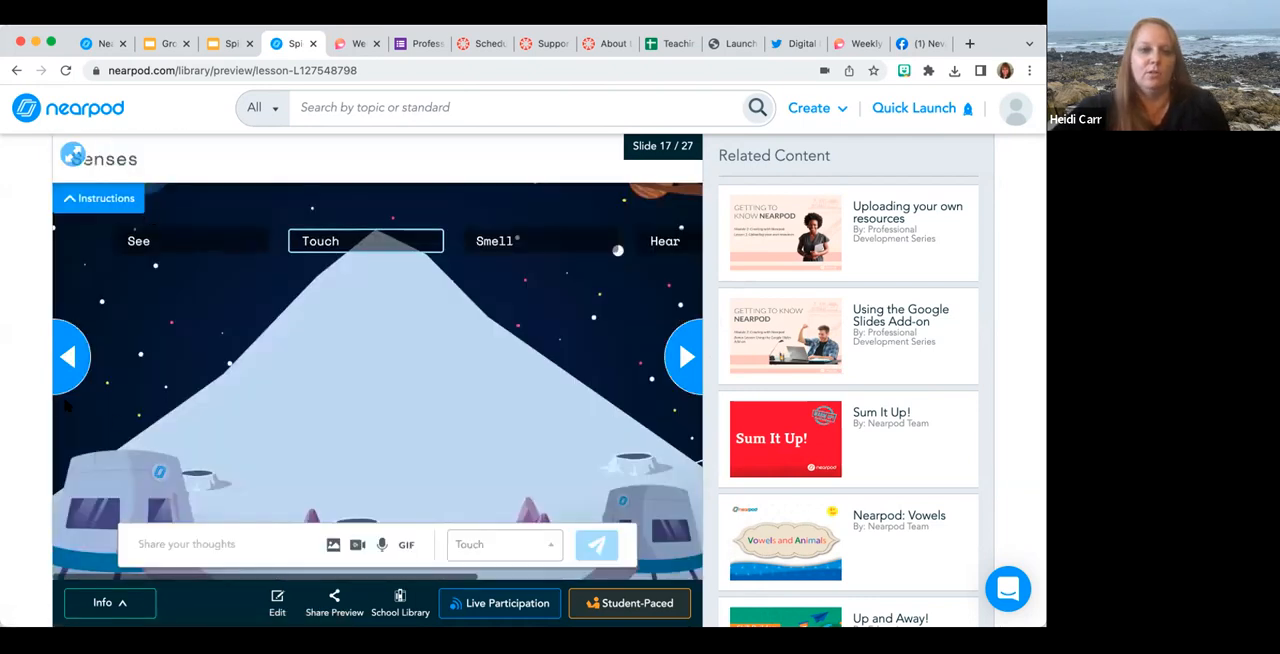
{"action": "left_click", "coordinate": [62, 370]}
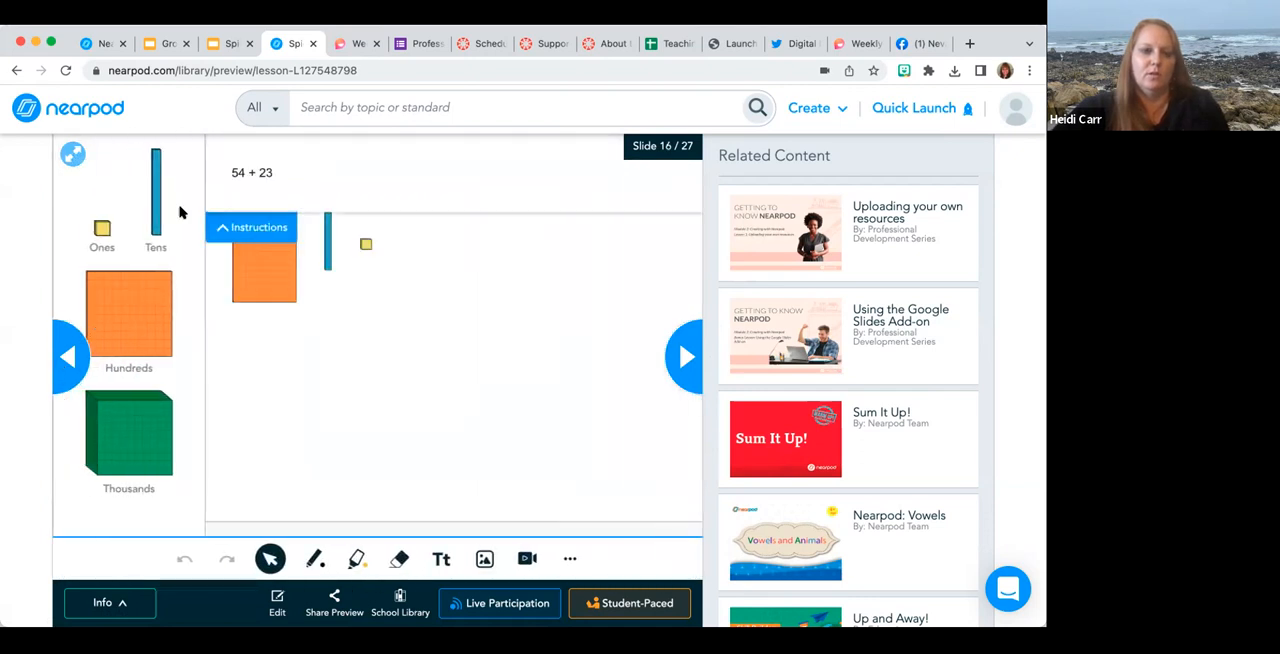
{"action": "left_click_drag", "start_coordinate": [154, 180], "coordinate": [475, 286]}
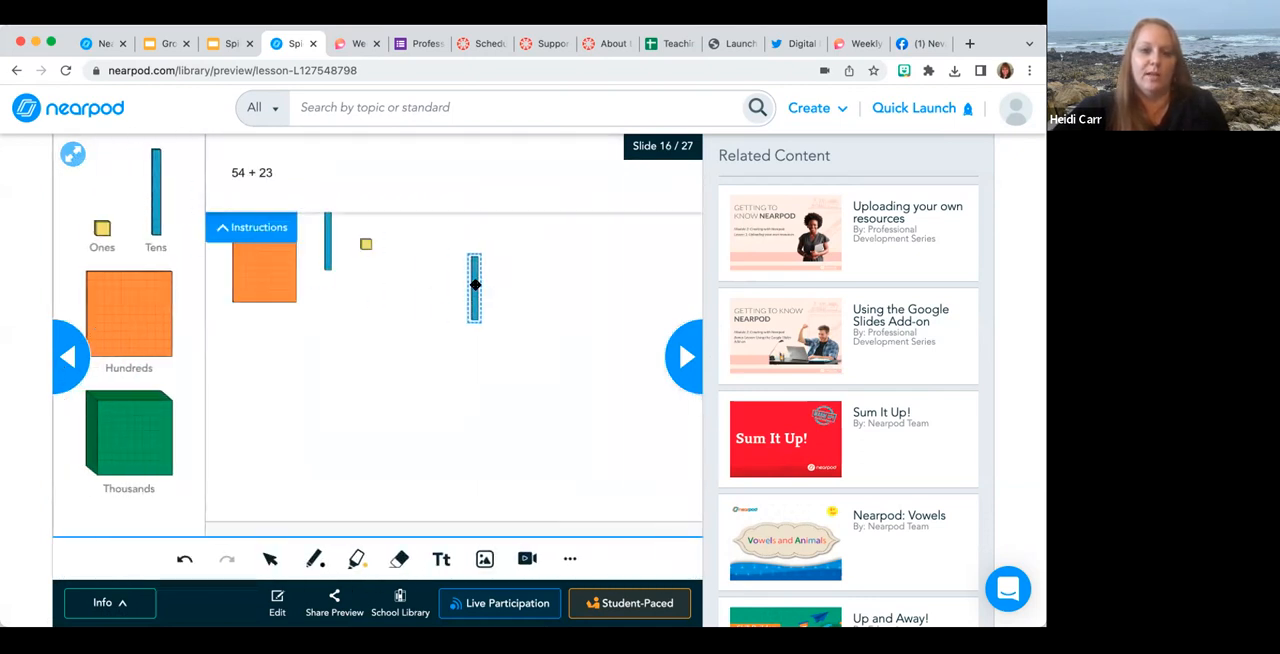
{"action": "left_click_drag", "start_coordinate": [152, 165], "coordinate": [585, 294]}
{"action": "left_click_drag", "start_coordinate": [481, 283], "coordinate": [499, 284]}
{"action": "left_click_drag", "start_coordinate": [164, 194], "coordinate": [527, 284]}
Enter "sweet" as a response on slide 17's senses board and assign it to the Taste column.
{"action": "left_click", "coordinate": [686, 358]}
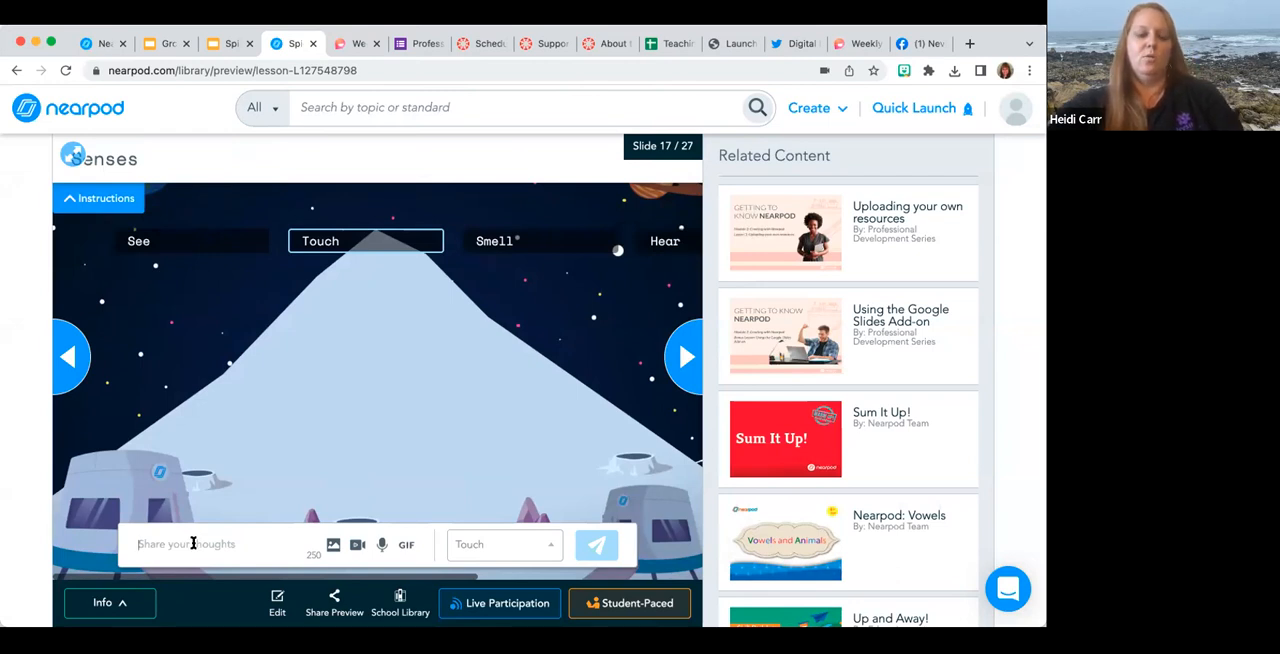
{"action": "type", "text": "sweet"}
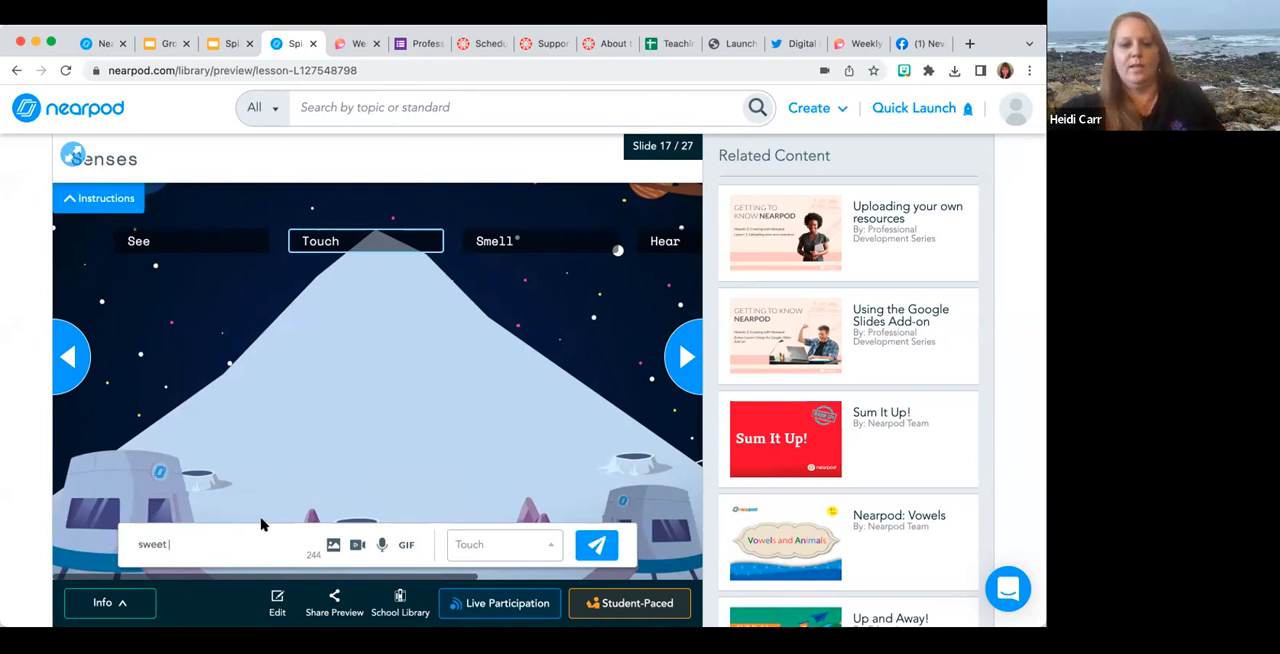
{"action": "left_click", "coordinate": [470, 541]}
{"action": "scroll", "coordinate": [477, 481], "scroll_direction": "down", "scroll_amount": 2}
{"action": "left_click", "coordinate": [471, 508]}
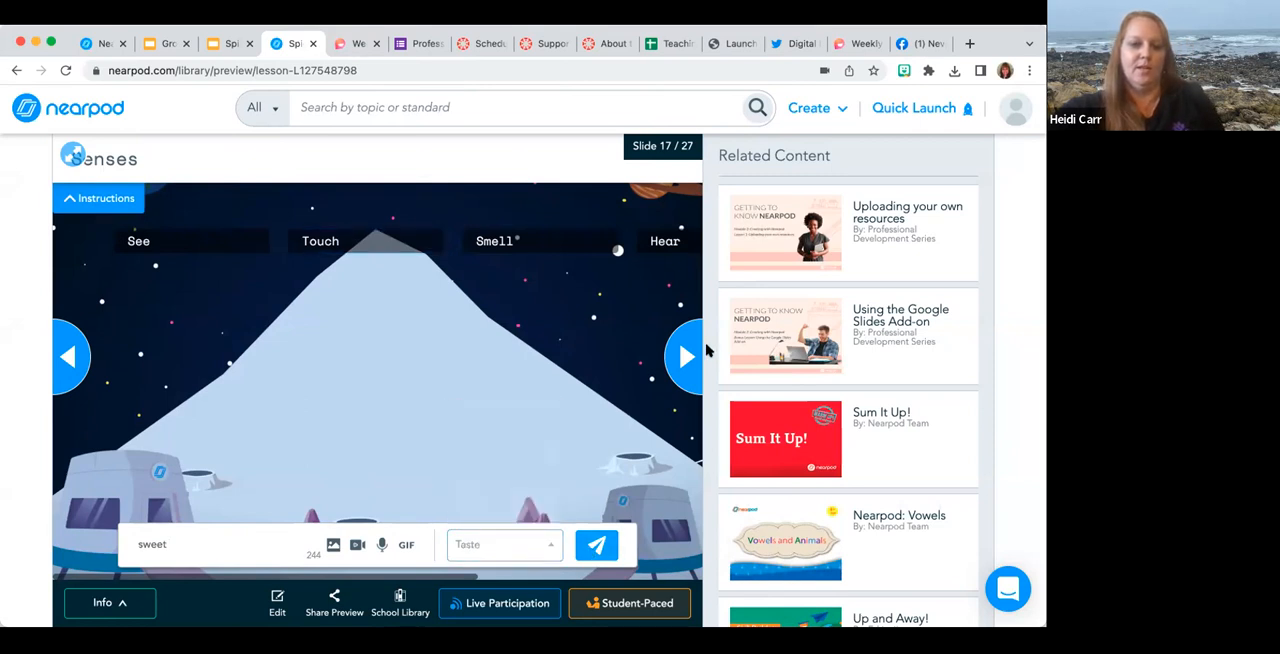
Browse past the corkboard board and the dividing fractions poll to the quiz on slide 21.
{"action": "left_click", "coordinate": [686, 360]}
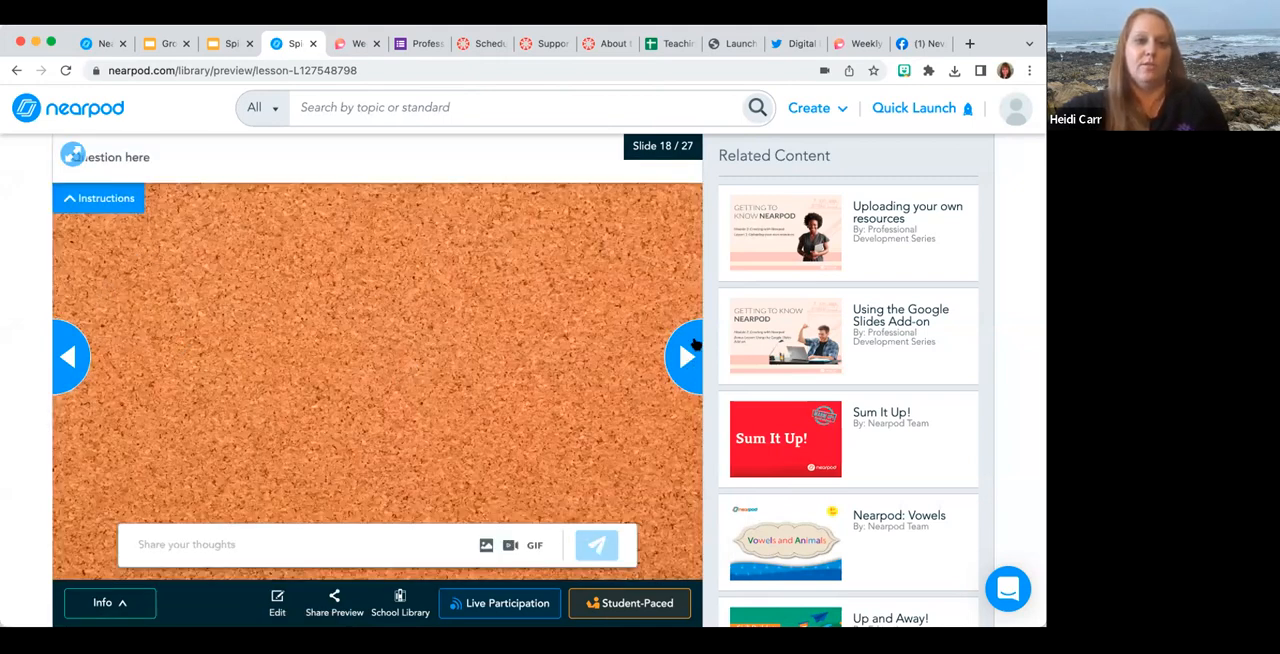
{"action": "left_click", "coordinate": [683, 356]}
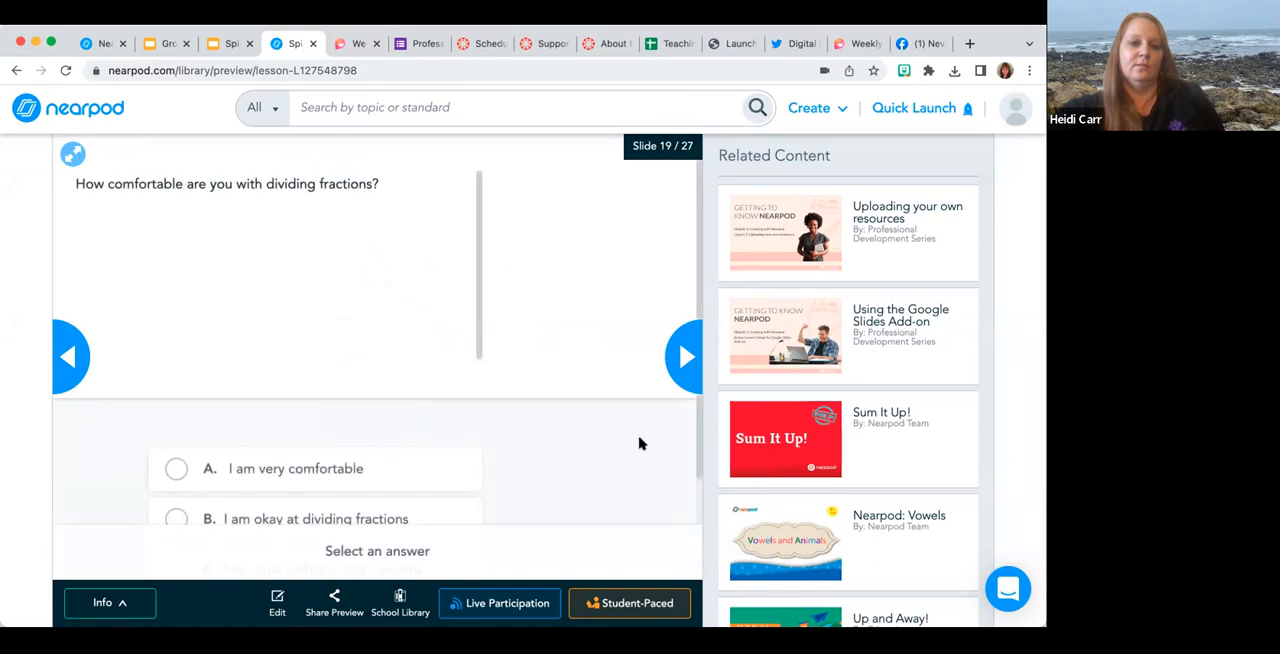
{"action": "left_click", "coordinate": [688, 345]}
{"action": "left_click", "coordinate": [688, 345]}
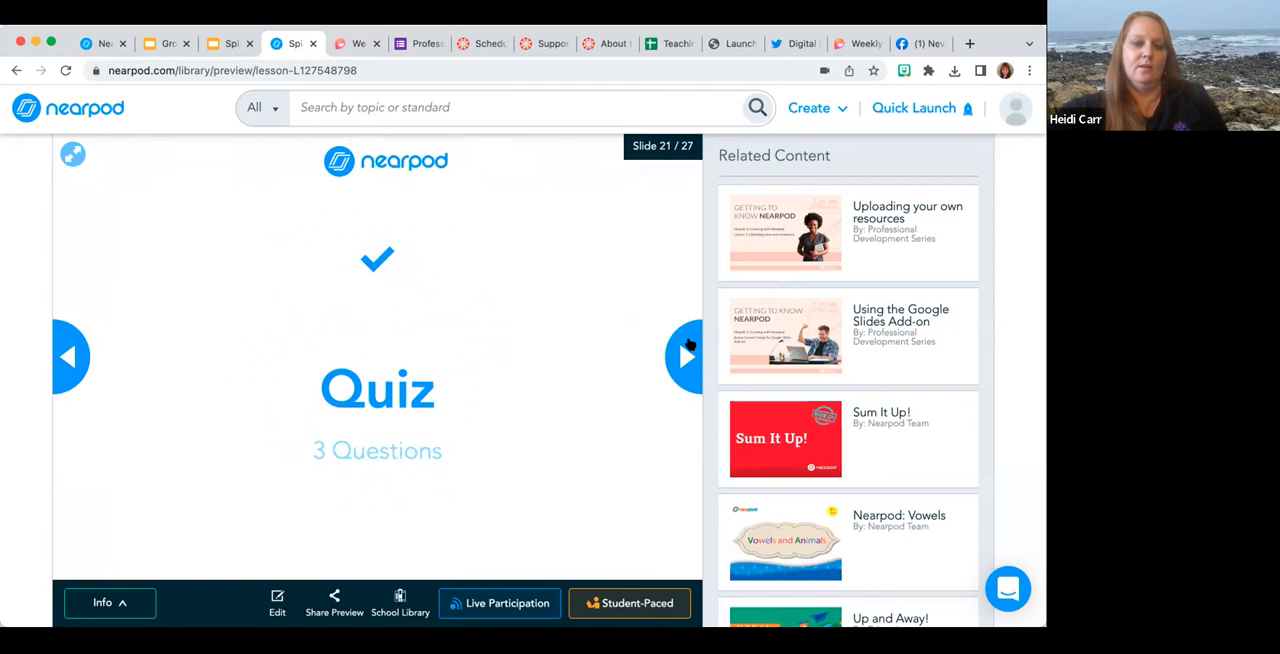
Start the quiz and answer its three questions, choosing "whole" for question 2 and "rolls" for question 3.
{"action": "left_click", "coordinate": [688, 345]}
{"action": "left_click", "coordinate": [284, 405]}
{"action": "left_click", "coordinate": [633, 551]}
{"action": "left_click", "coordinate": [349, 394]}
{"action": "left_click", "coordinate": [593, 555]}
{"action": "left_click", "coordinate": [403, 375]}
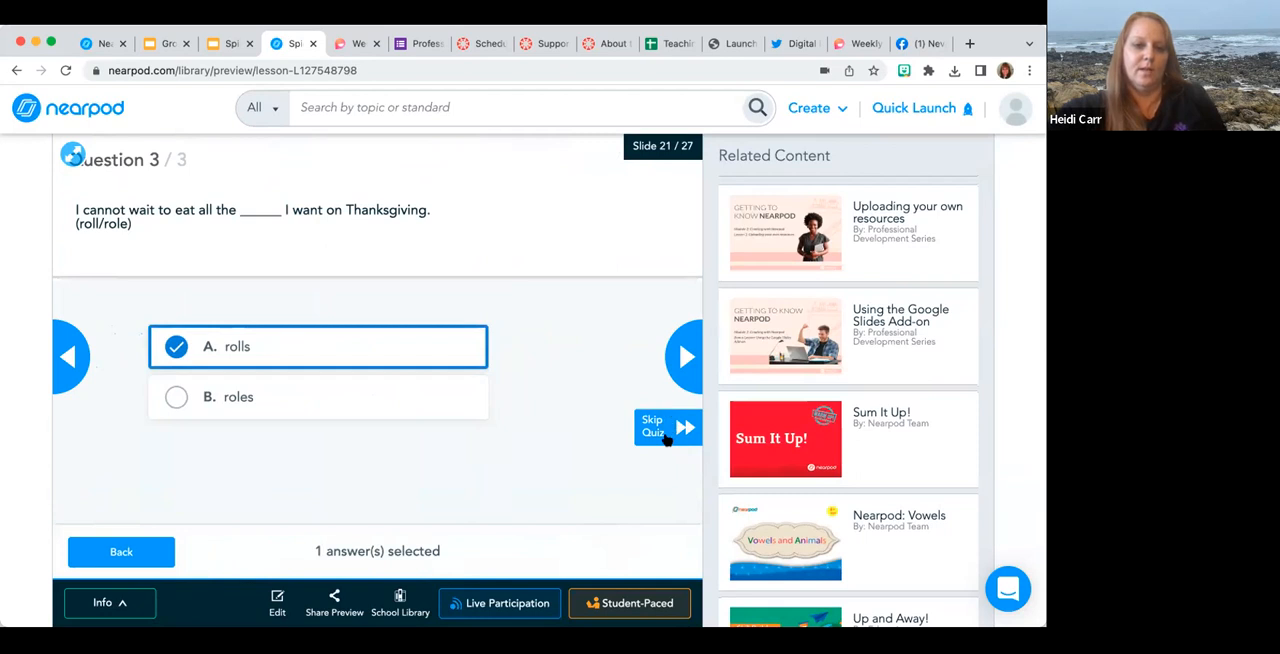
Go back to the open-ended question on slide 20 and examine its answer box and audio recording option.
{"action": "left_click", "coordinate": [69, 354]}
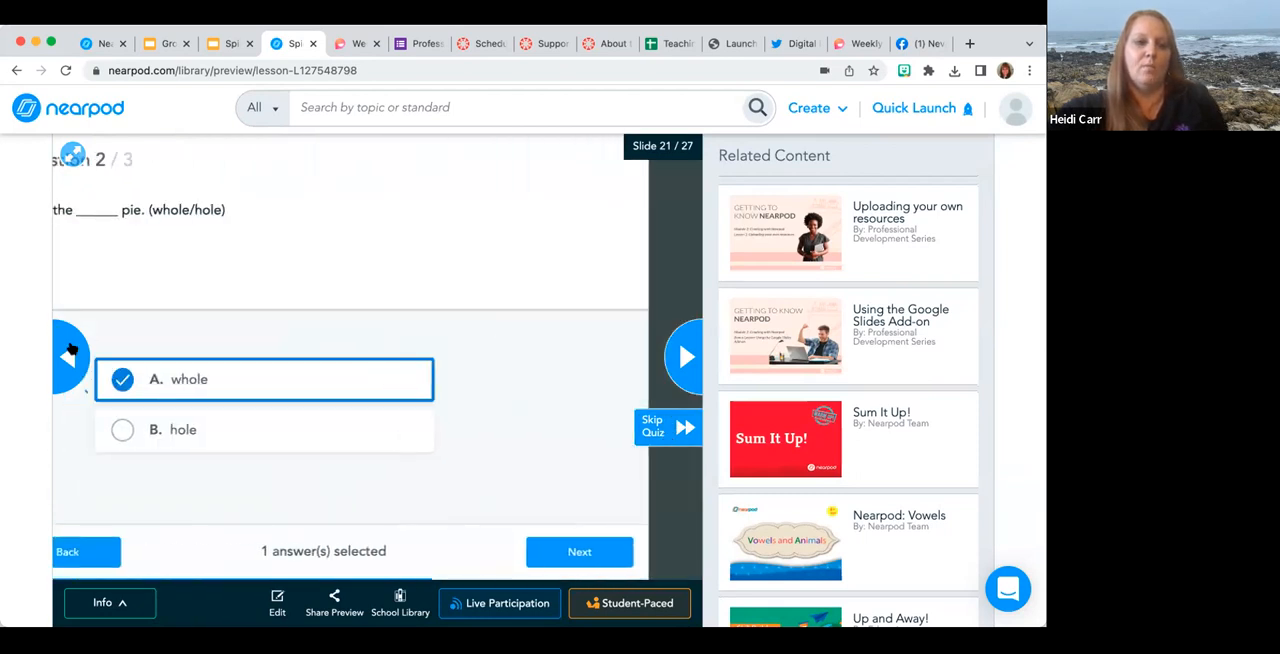
{"action": "left_click", "coordinate": [69, 354]}
{"action": "left_click", "coordinate": [69, 354]}
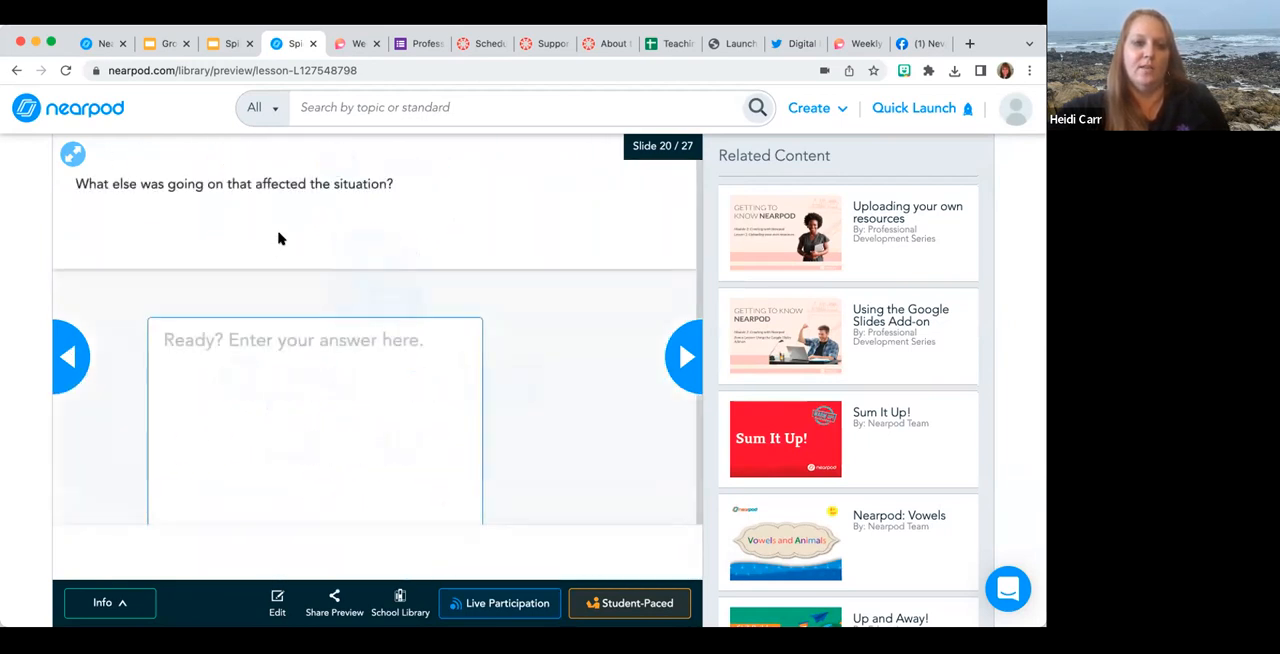
{"action": "scroll", "coordinate": [390, 358], "scroll_direction": "down", "scroll_amount": 1}
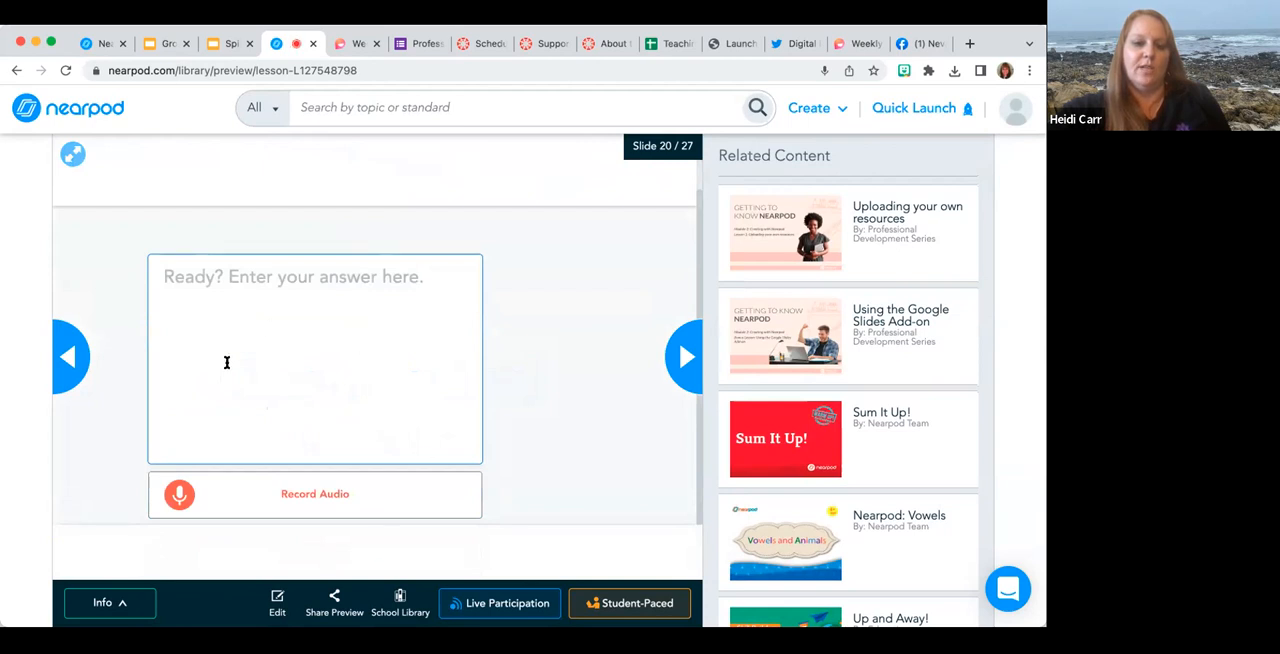
{"action": "scroll", "coordinate": [396, 228], "scroll_direction": "up", "scroll_amount": 1}
{"action": "scroll", "coordinate": [398, 372], "scroll_direction": "down", "scroll_amount": 1}
Skip the quiz and advance to the Time to Climb activity on slide 22.
{"action": "left_click", "coordinate": [675, 356]}
{"action": "left_click", "coordinate": [672, 430]}
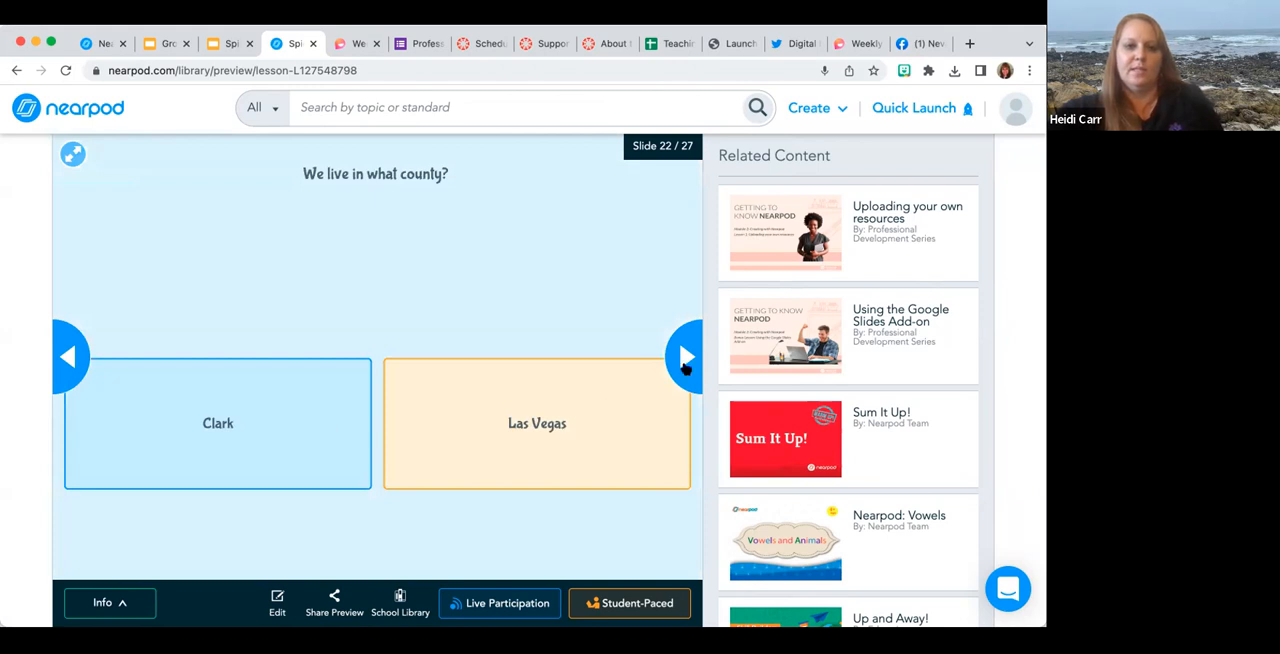
Advance to the web content on slide 23 and browse slides 4 and 5 of the embedded Google Slides deck.
{"action": "left_click", "coordinate": [685, 367]}
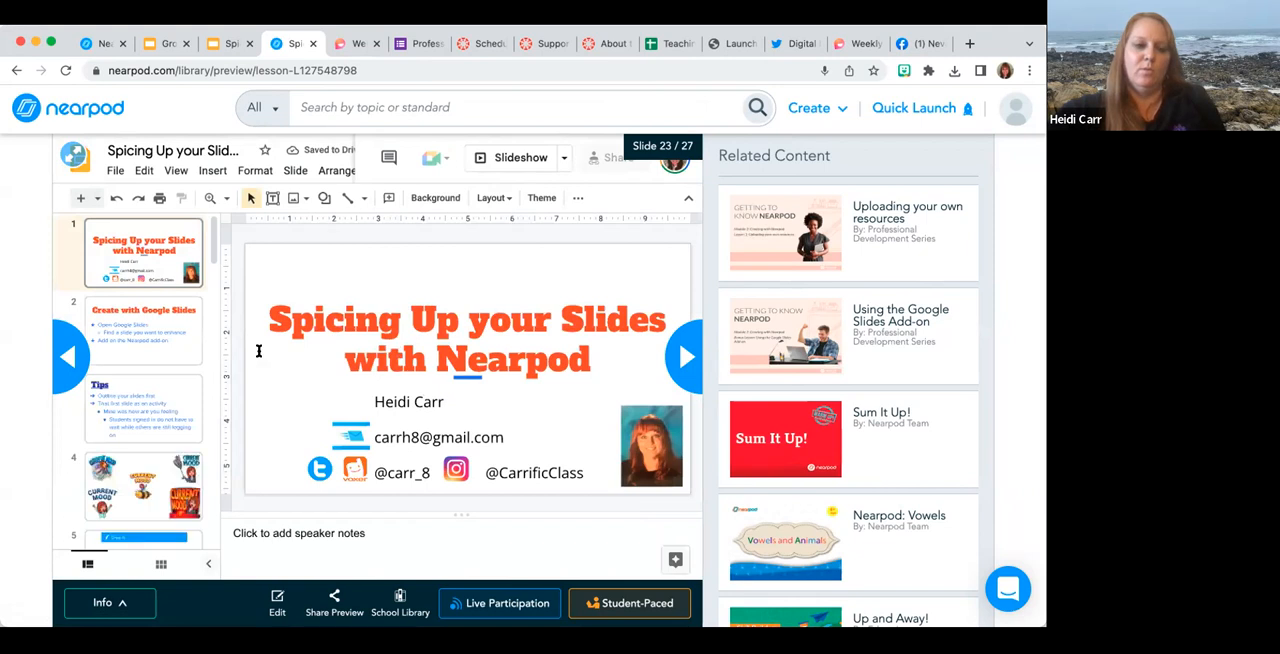
{"action": "left_click", "coordinate": [136, 482]}
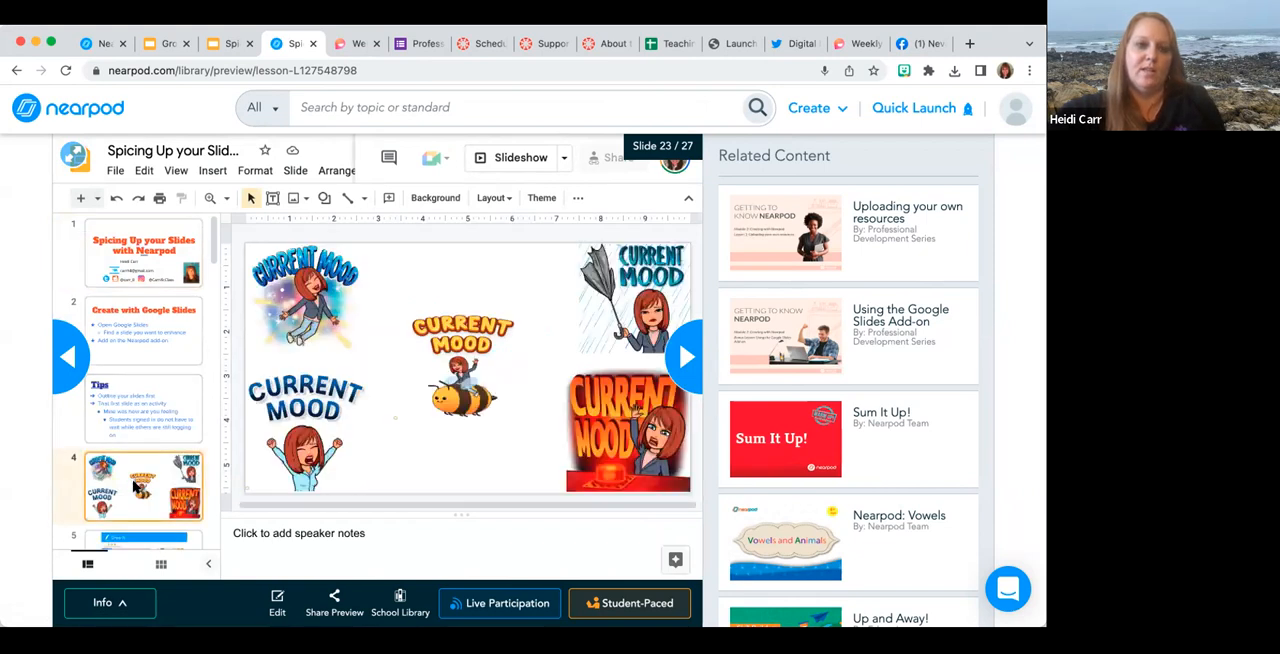
{"action": "scroll", "coordinate": [136, 484], "scroll_direction": "down", "scroll_amount": 1}
{"action": "left_click", "coordinate": [140, 483]}
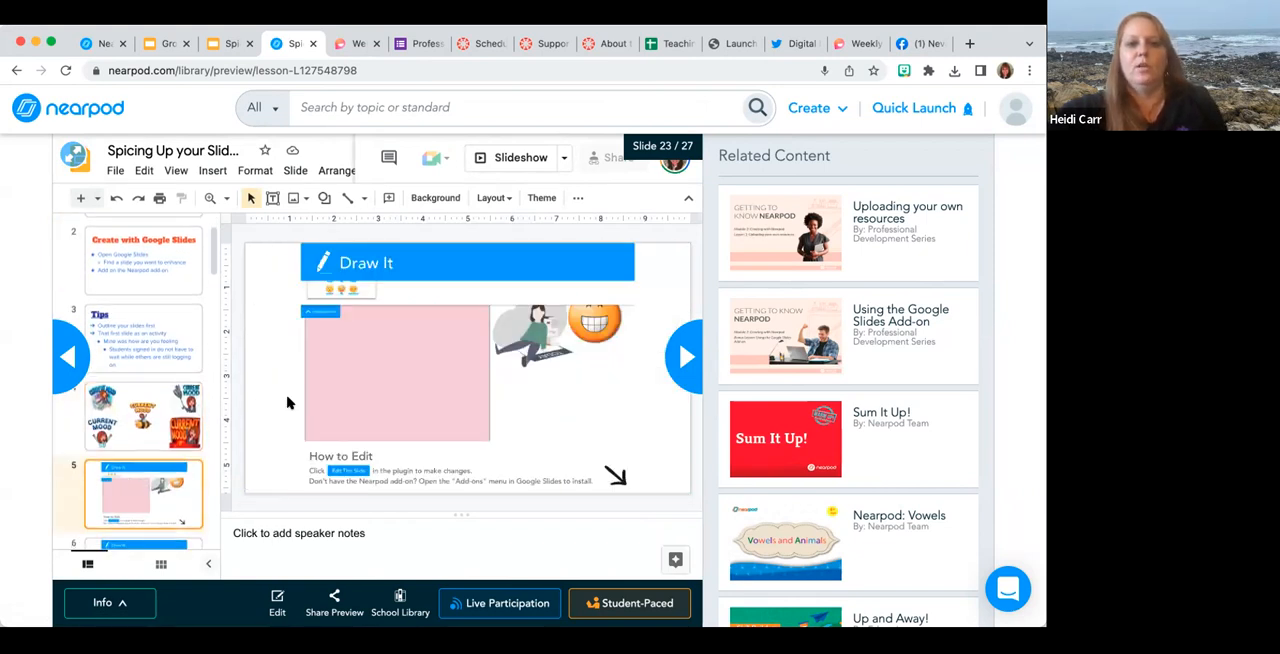
Insert an empty text box on slide 5 of the embedded deck and move it down over the pink drawing area.
{"action": "left_click", "coordinate": [272, 200]}
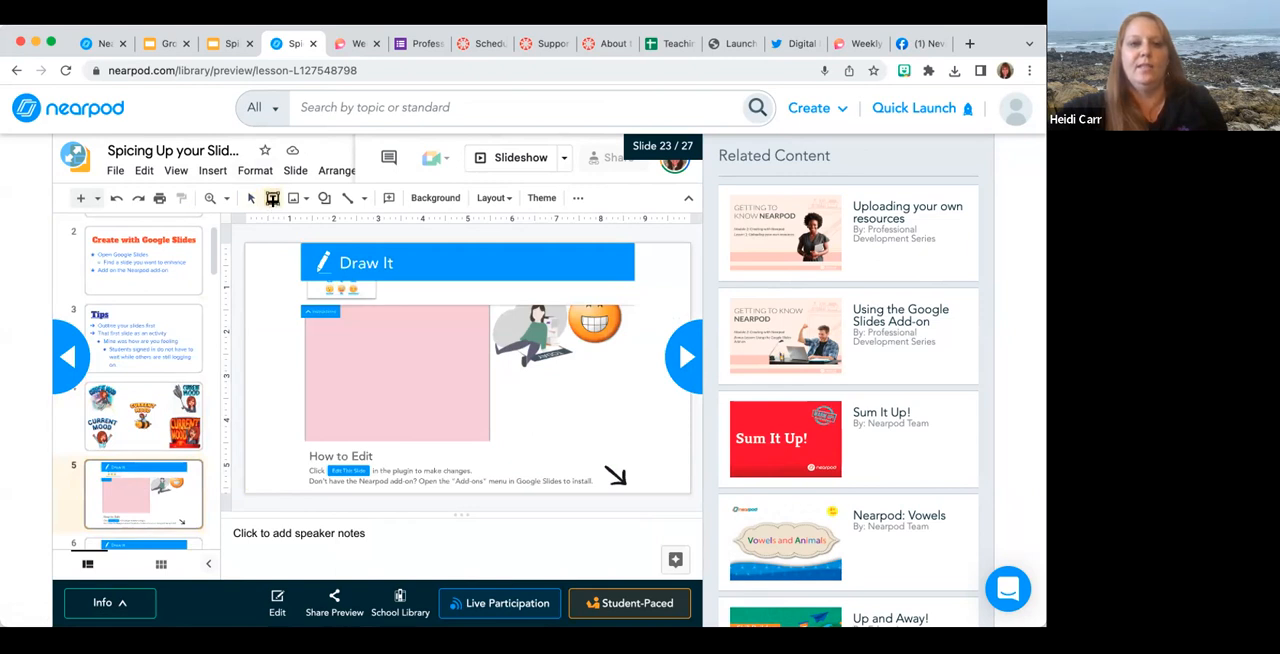
{"action": "left_click_drag", "start_coordinate": [258, 285], "coordinate": [512, 426]}
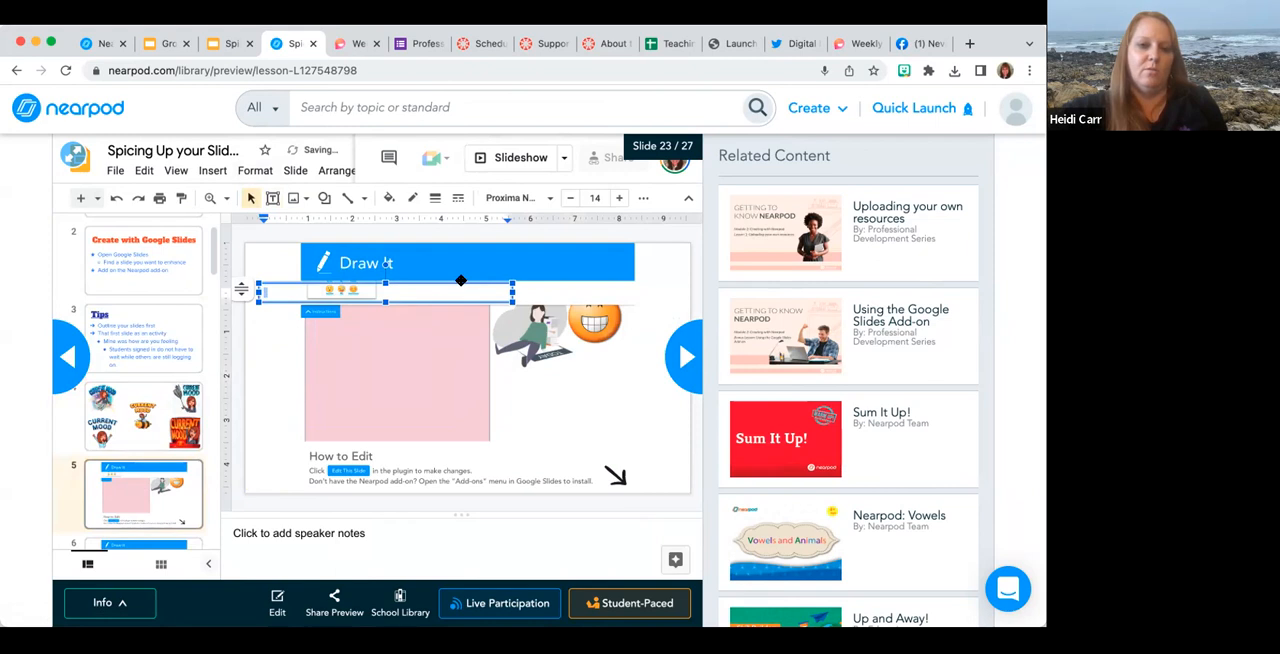
{"action": "left_click_drag", "start_coordinate": [387, 292], "coordinate": [404, 313]}
{"action": "left_click_drag", "start_coordinate": [514, 377], "coordinate": [517, 380]}
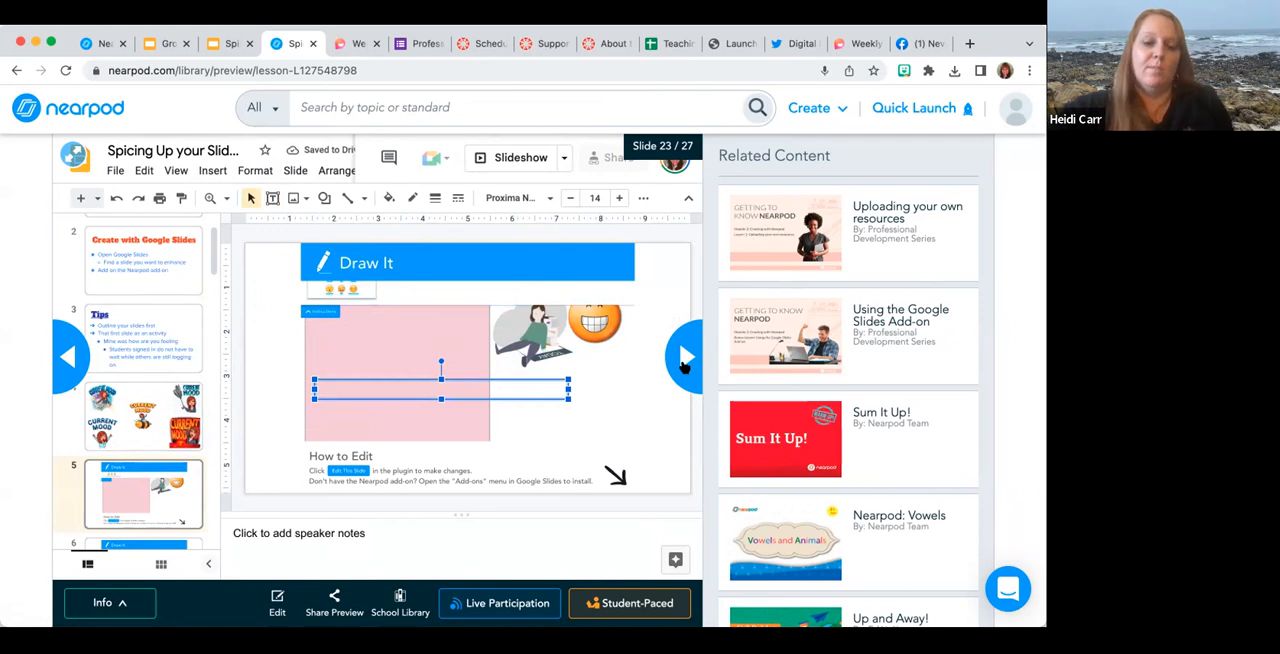
Advance the preview to slide 25, then switch to the Google Slides deck and show the 3 month Gold Trial slide.
{"action": "left_click", "coordinate": [684, 366]}
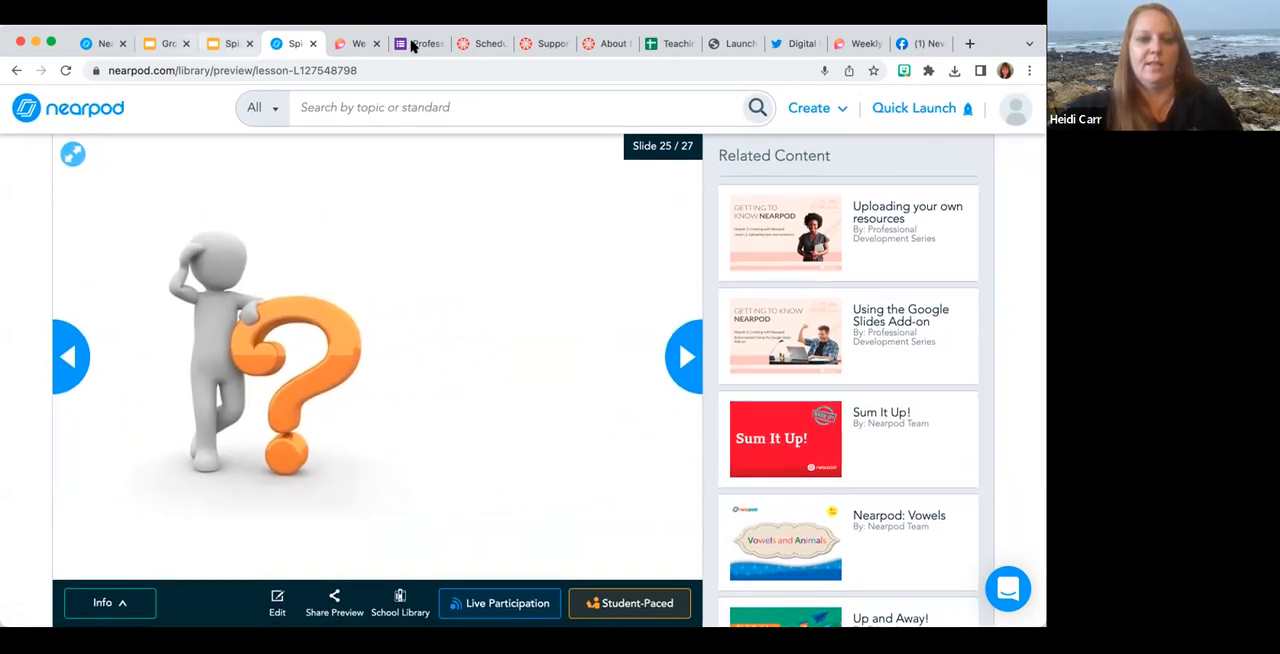
{"action": "left_click", "coordinate": [219, 45]}
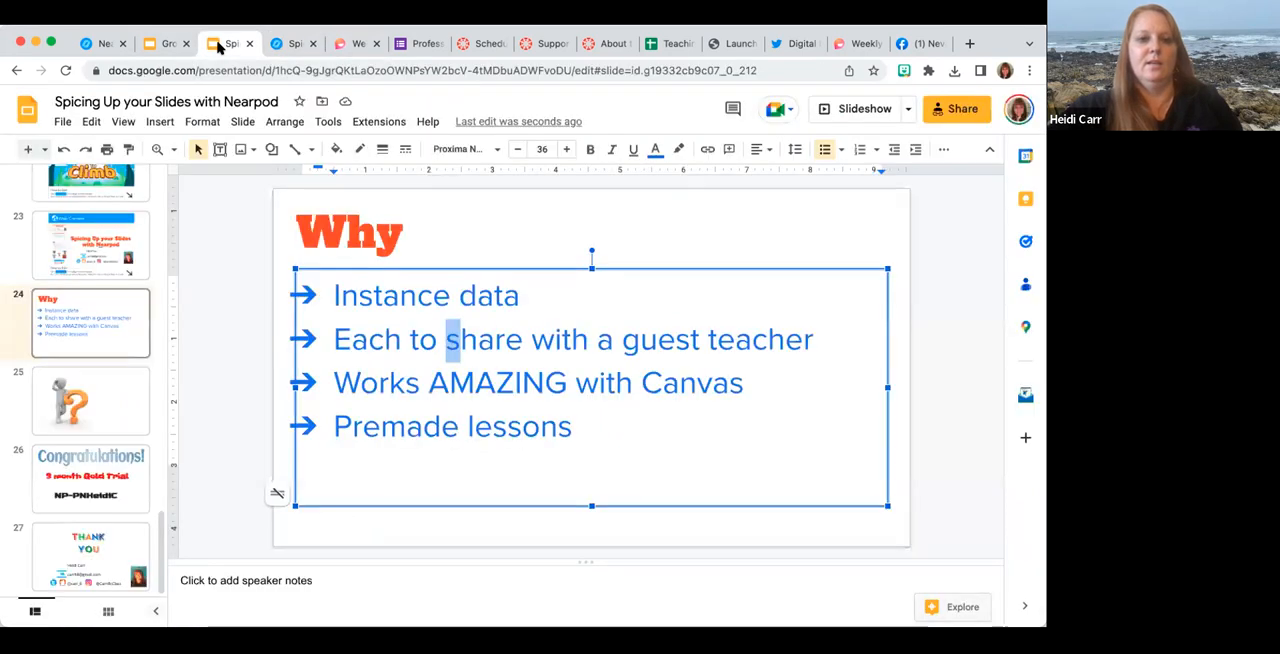
{"action": "left_click", "coordinate": [93, 475]}
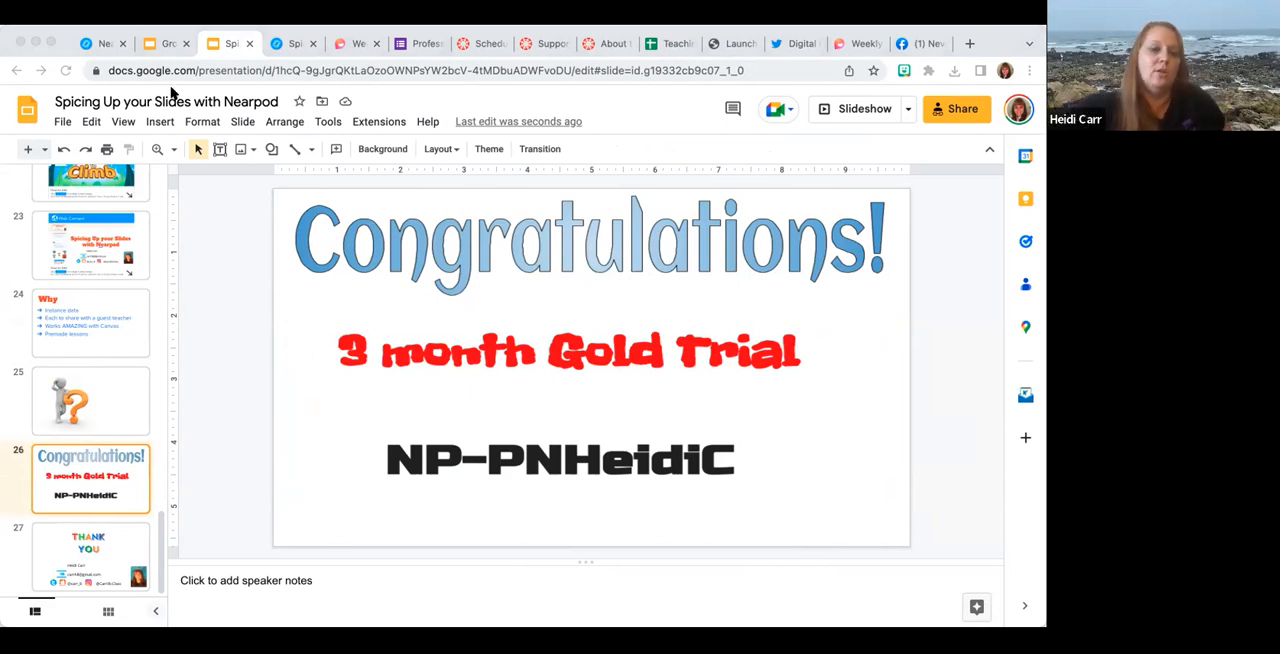
{"action": "left_click", "coordinate": [99, 43]}
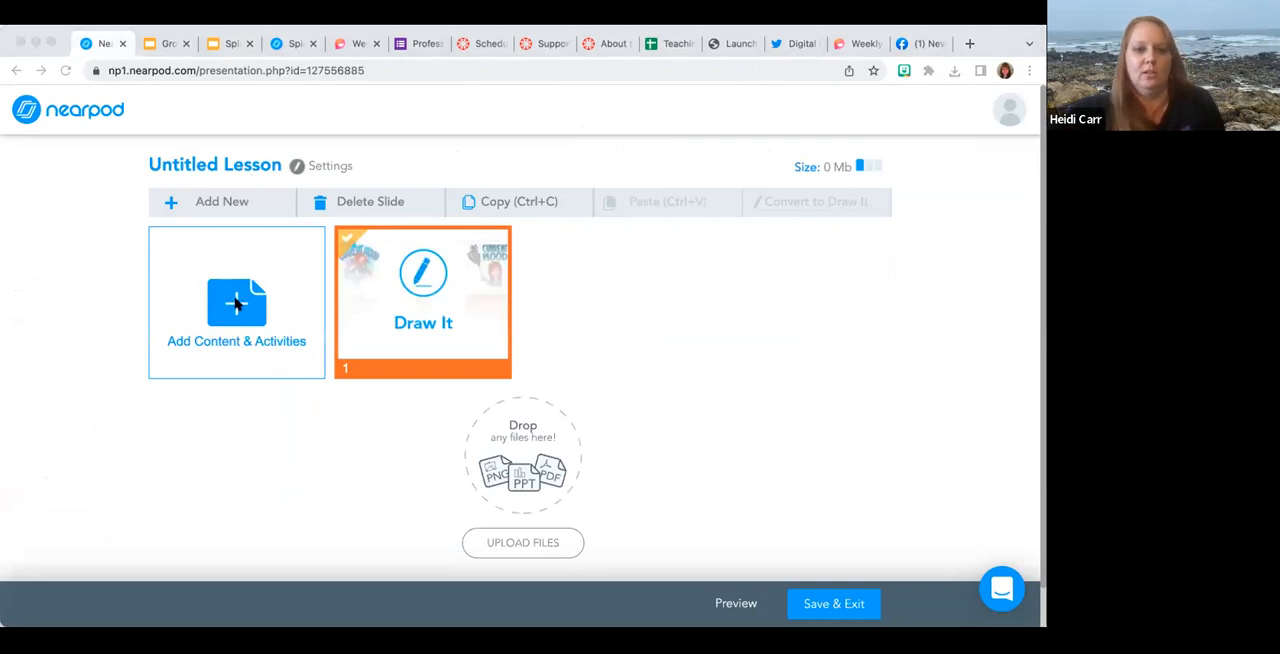
{"action": "left_click", "coordinate": [986, 44]}
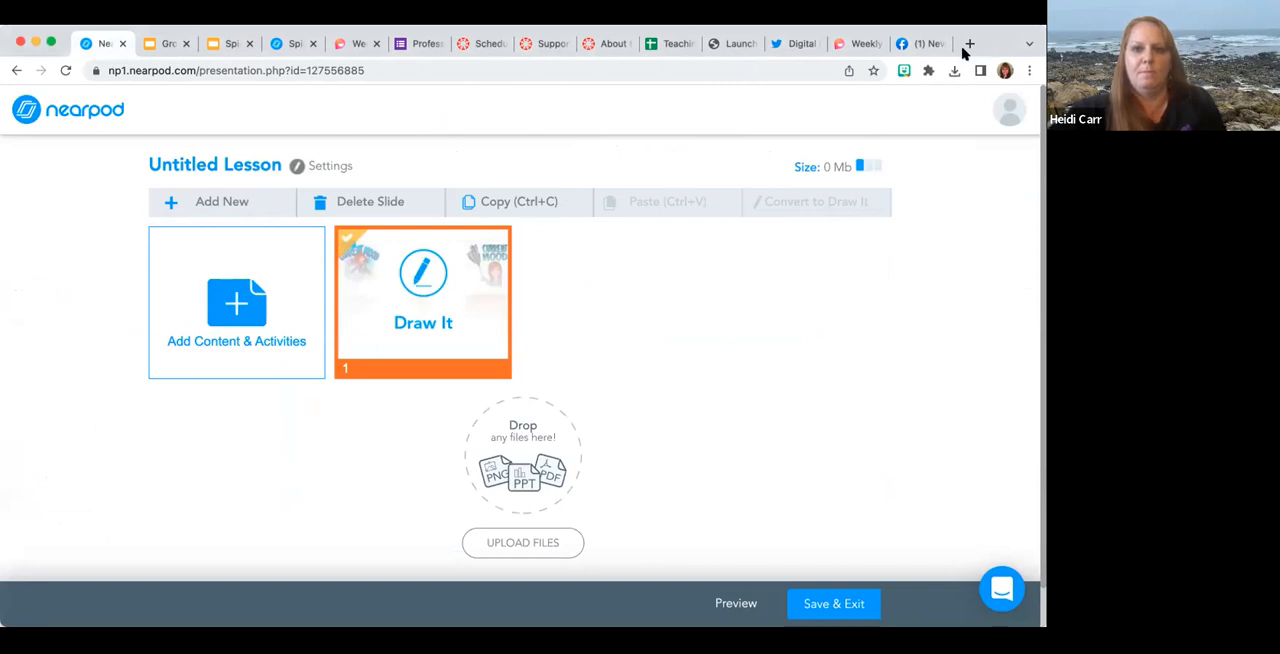
{"action": "mouse_move", "coordinate": [963, 46]}
{"action": "left_mouse_down"}
{"action": "mouse_move", "coordinate": [963, 69]}
{"action": "mouse_move", "coordinate": [966, 44]}
{"action": "left_mouse_up"}
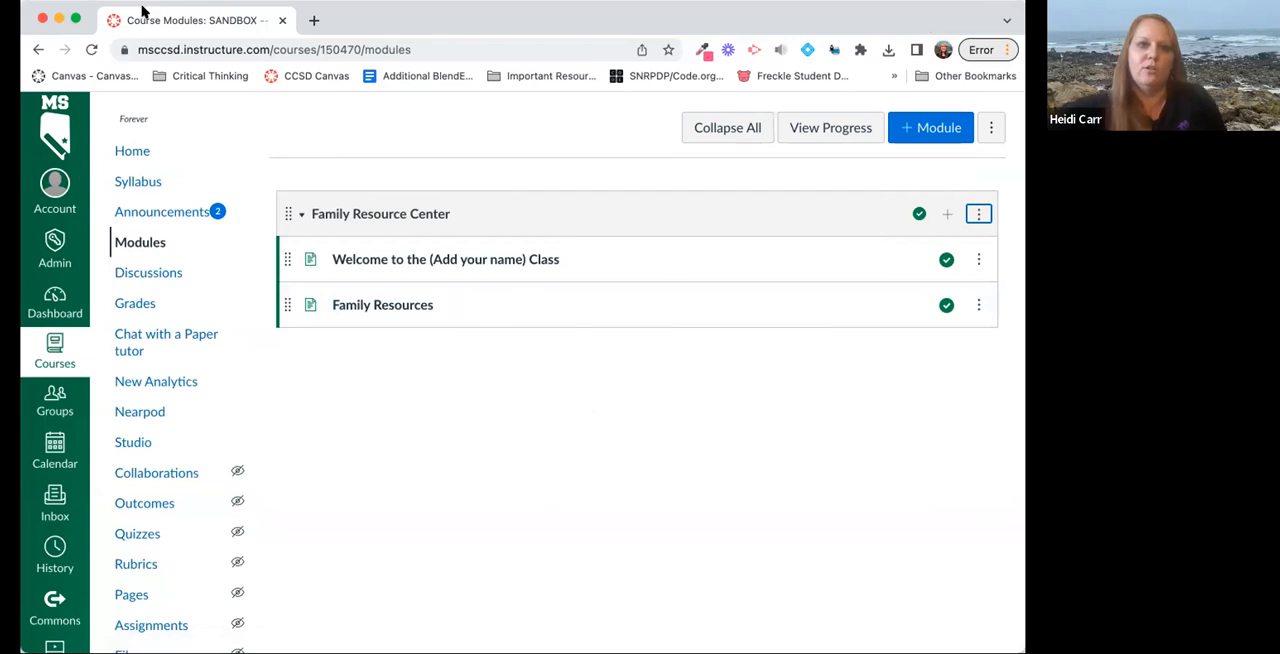
Open the Nearpod library in a new browser tab alongside the Canvas course and look over My Lessons.
{"action": "left_click", "coordinate": [311, 22]}
{"action": "type", "text": "nearpod.com/library/"}
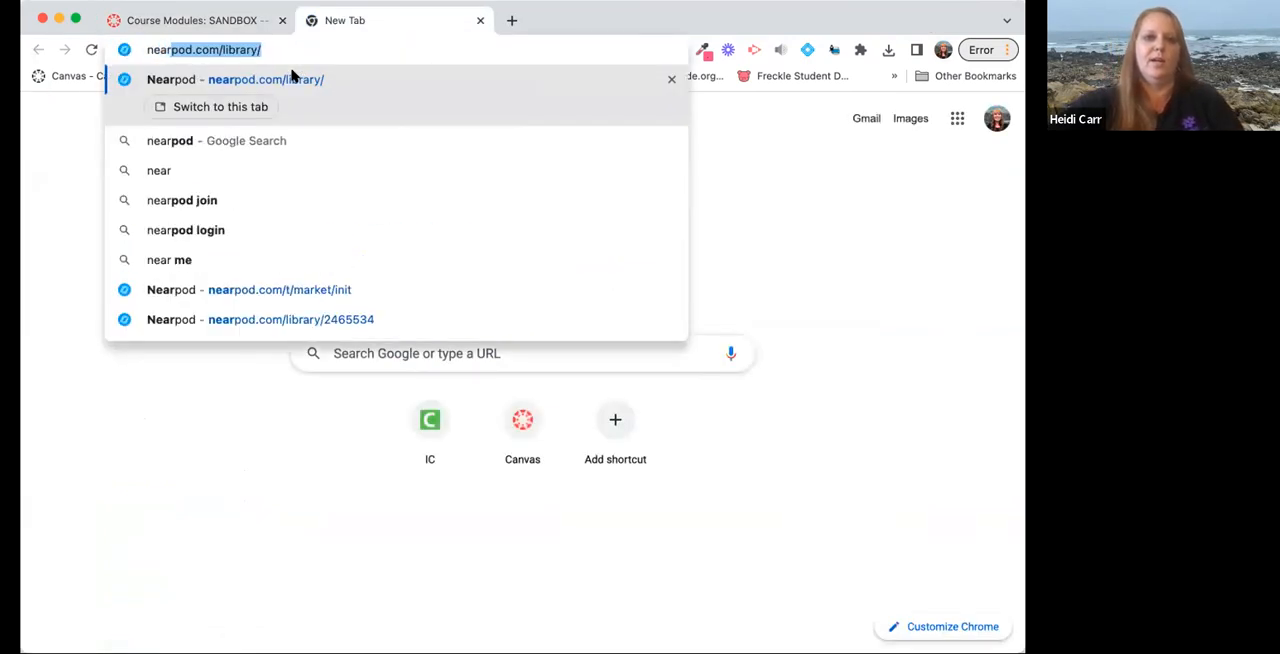
{"action": "key", "text": "Return"}
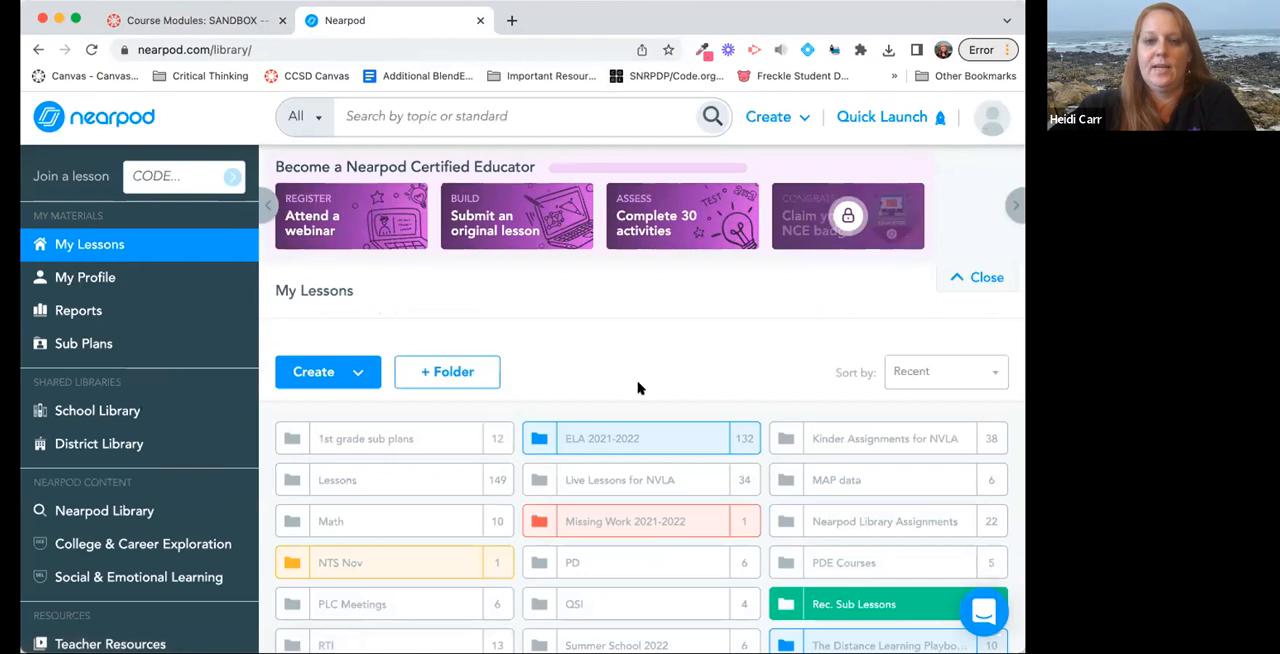
{"action": "scroll", "coordinate": [585, 440], "scroll_direction": "down", "scroll_amount": 3}
{"action": "scroll", "coordinate": [585, 440], "scroll_direction": "up", "scroll_amount": 3}
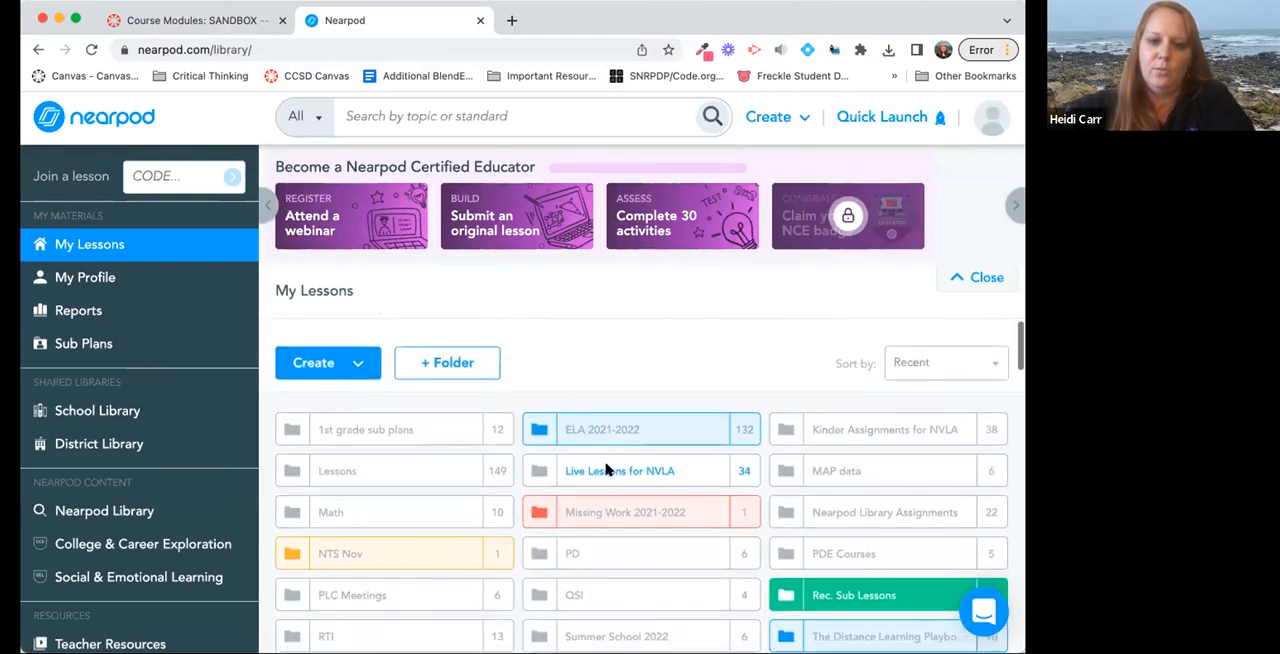
In the Canvas course, add a new page named "Example Nearpod" to the Family Resource Center module and open it for editing.
{"action": "left_click", "coordinate": [176, 21]}
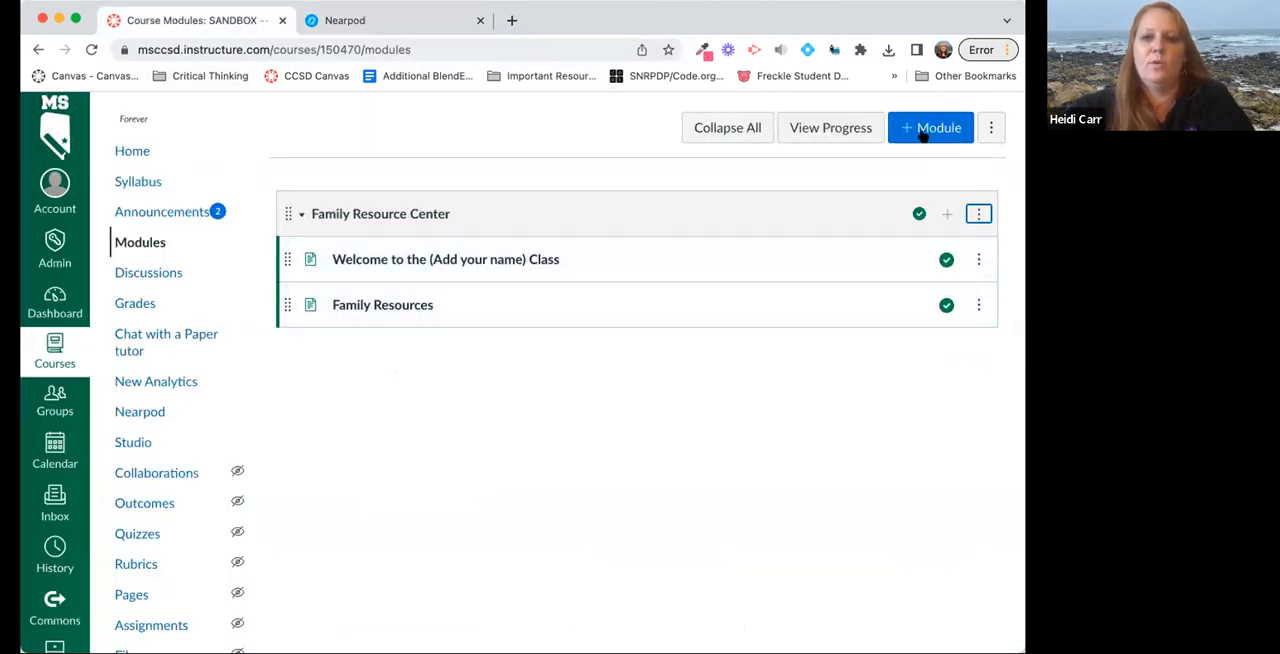
{"action": "left_click", "coordinate": [947, 215]}
{"action": "left_click", "coordinate": [341, 236]}
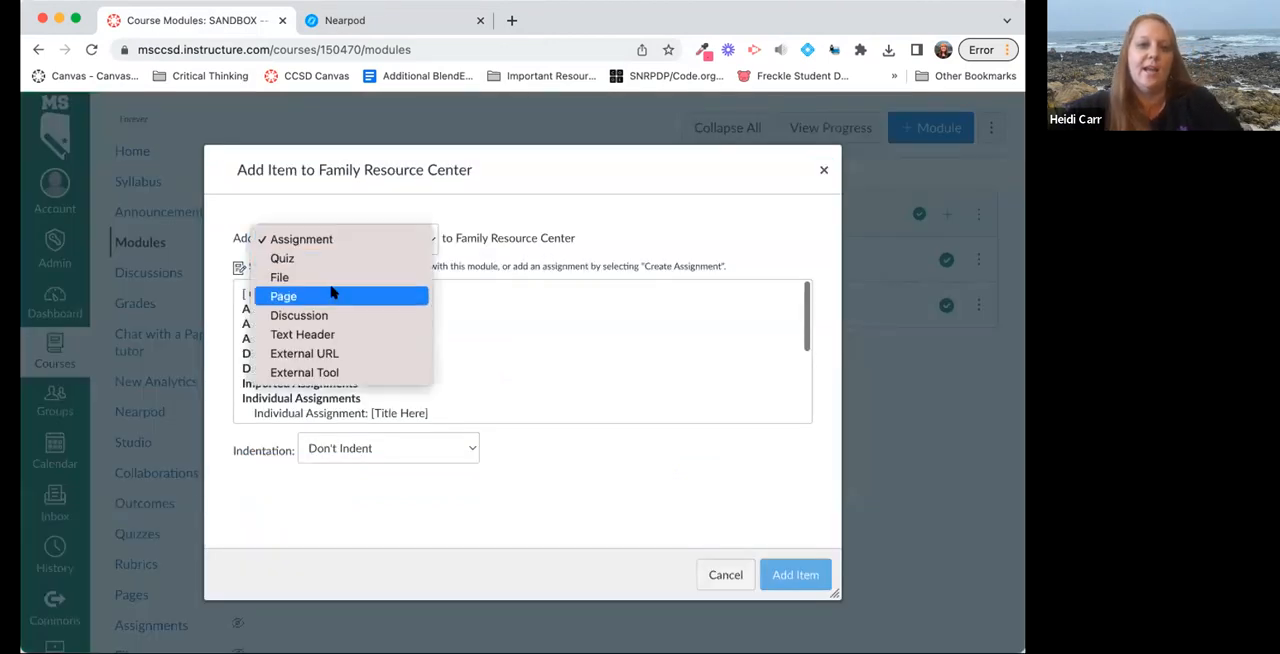
{"action": "left_click", "coordinate": [334, 291]}
{"action": "left_click", "coordinate": [320, 294]}
{"action": "left_click", "coordinate": [326, 455]}
{"action": "type", "text": "E"}
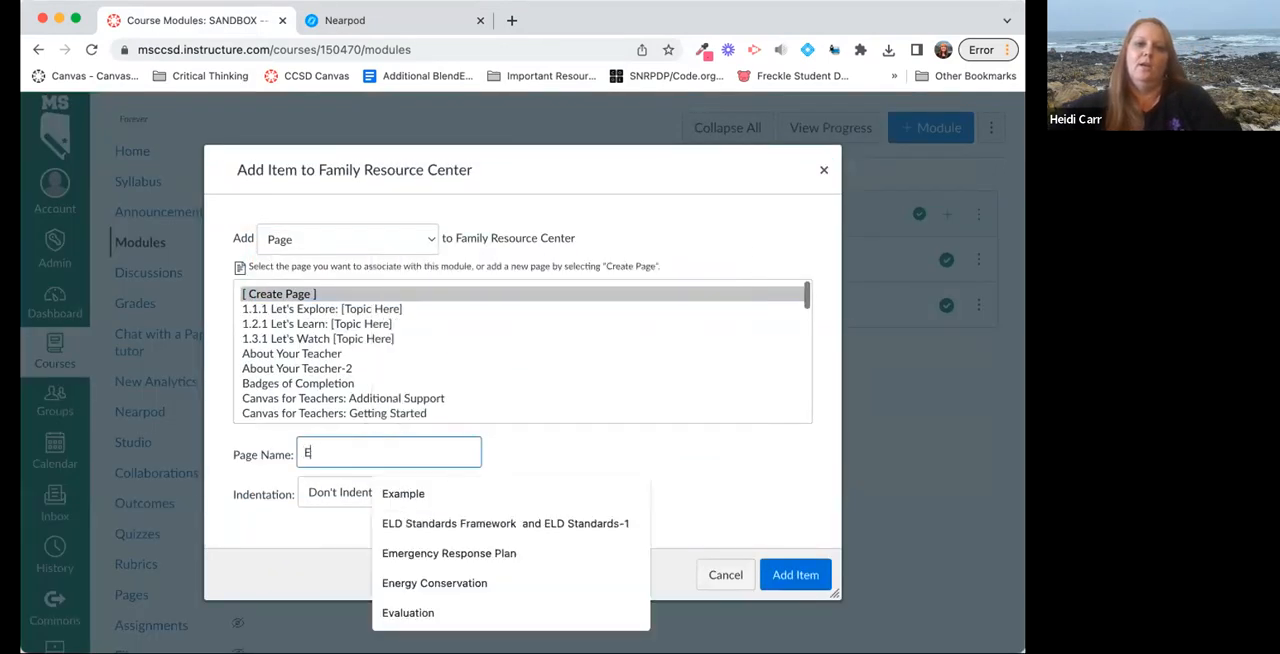
{"action": "type", "text": "xample Nearpod"}
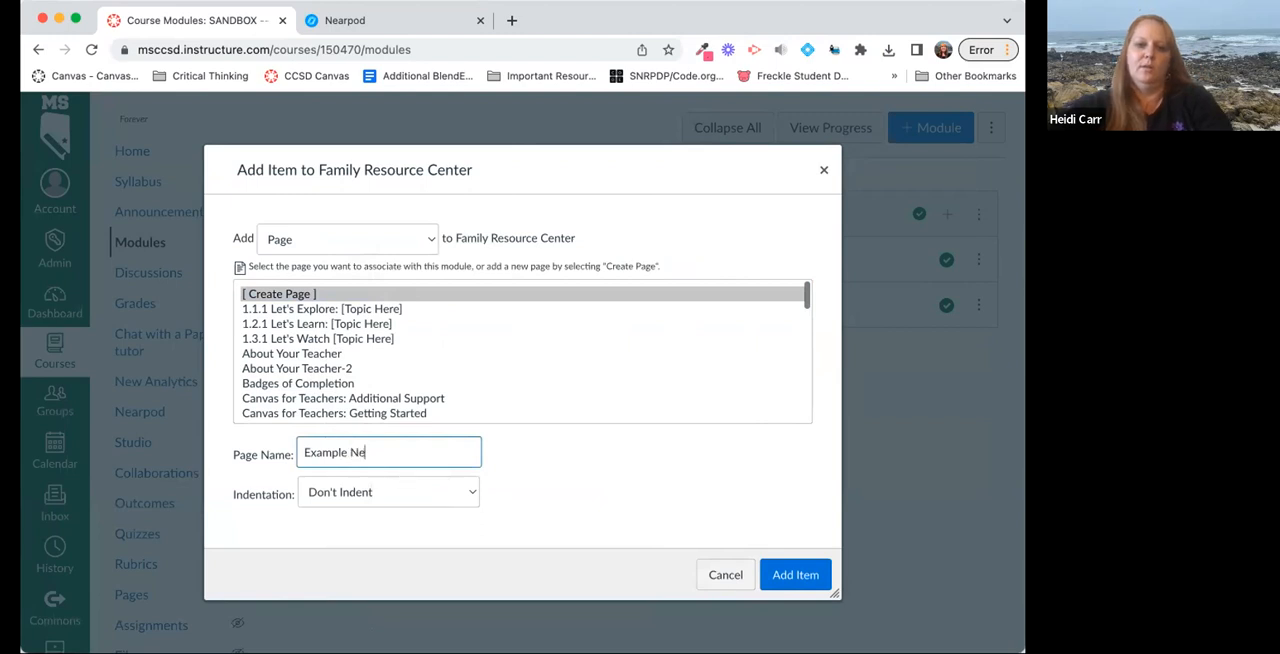
{"action": "left_click", "coordinate": [808, 574]}
{"action": "left_click", "coordinate": [381, 347]}
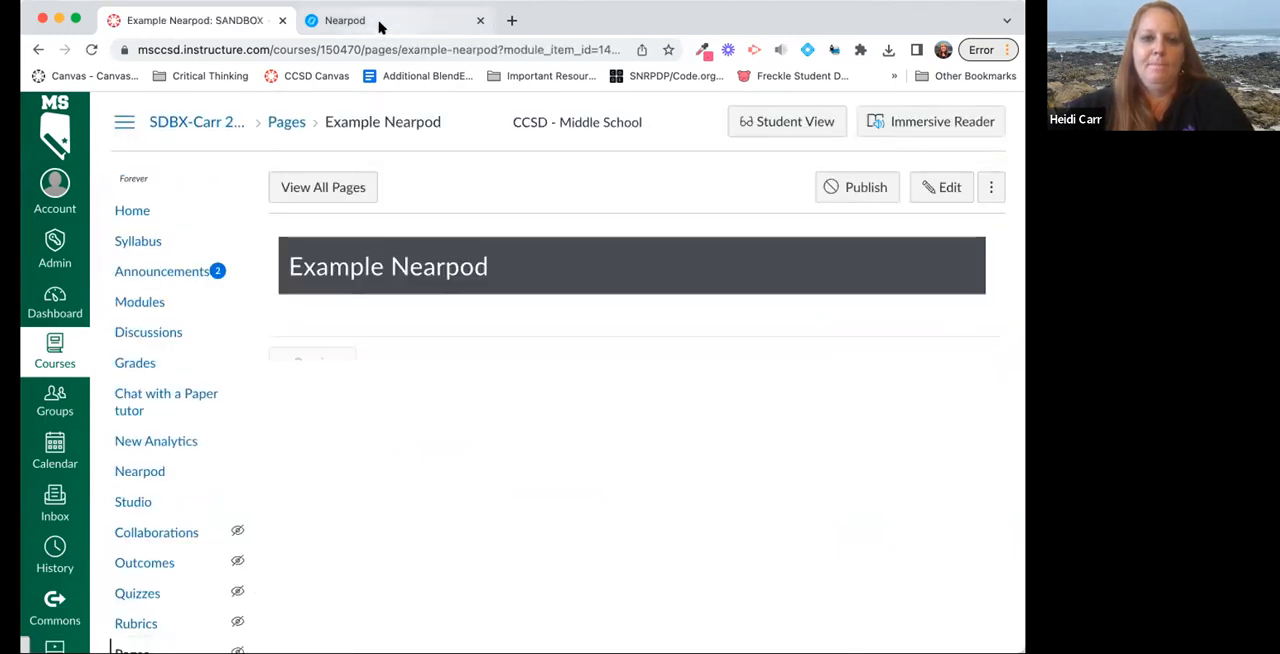
{"action": "left_click", "coordinate": [948, 188]}
In the Nearpod library, copy the Medium embed code of The Volume of Rectangular Prisms lesson from its teacher sharing options.
{"action": "left_click", "coordinate": [406, 22]}
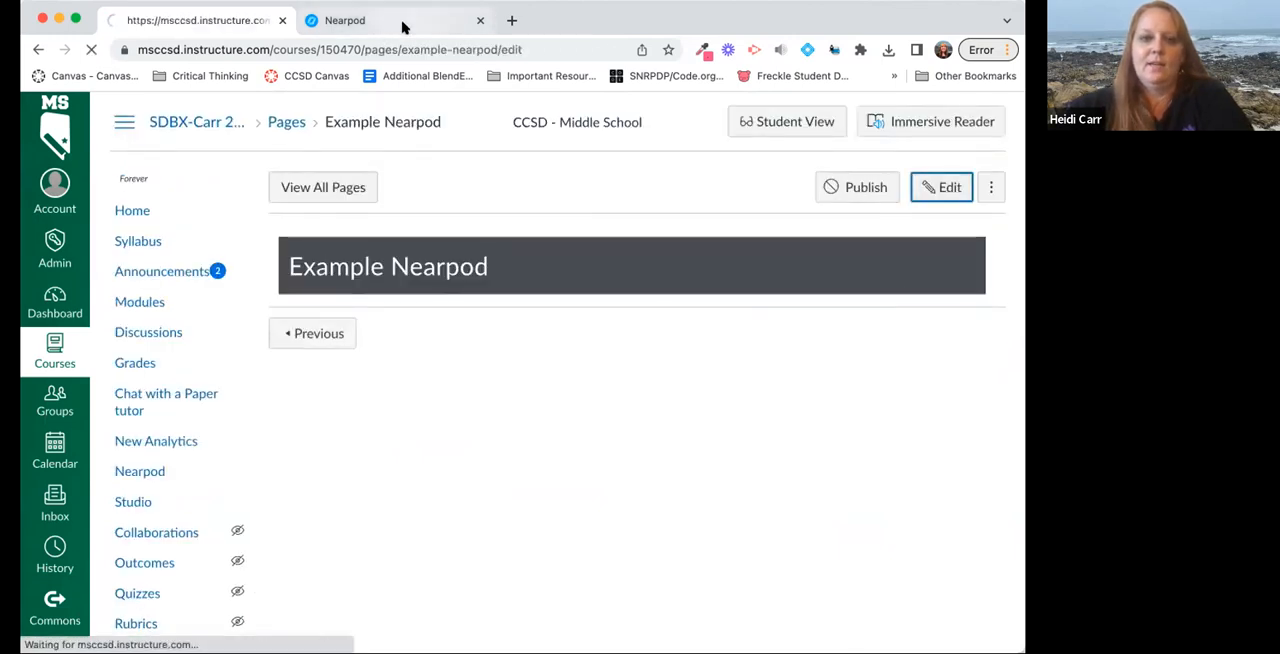
{"action": "scroll", "coordinate": [434, 350], "scroll_direction": "down", "scroll_amount": 10}
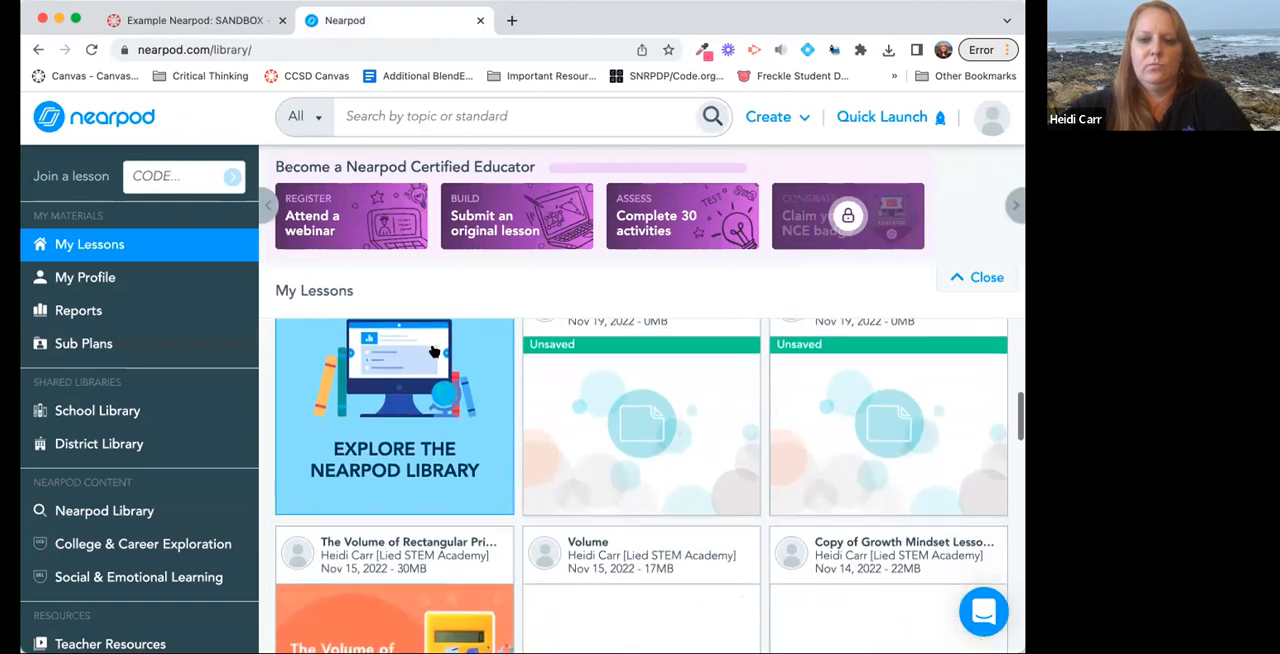
{"action": "mouse_move", "coordinate": [478, 552]}
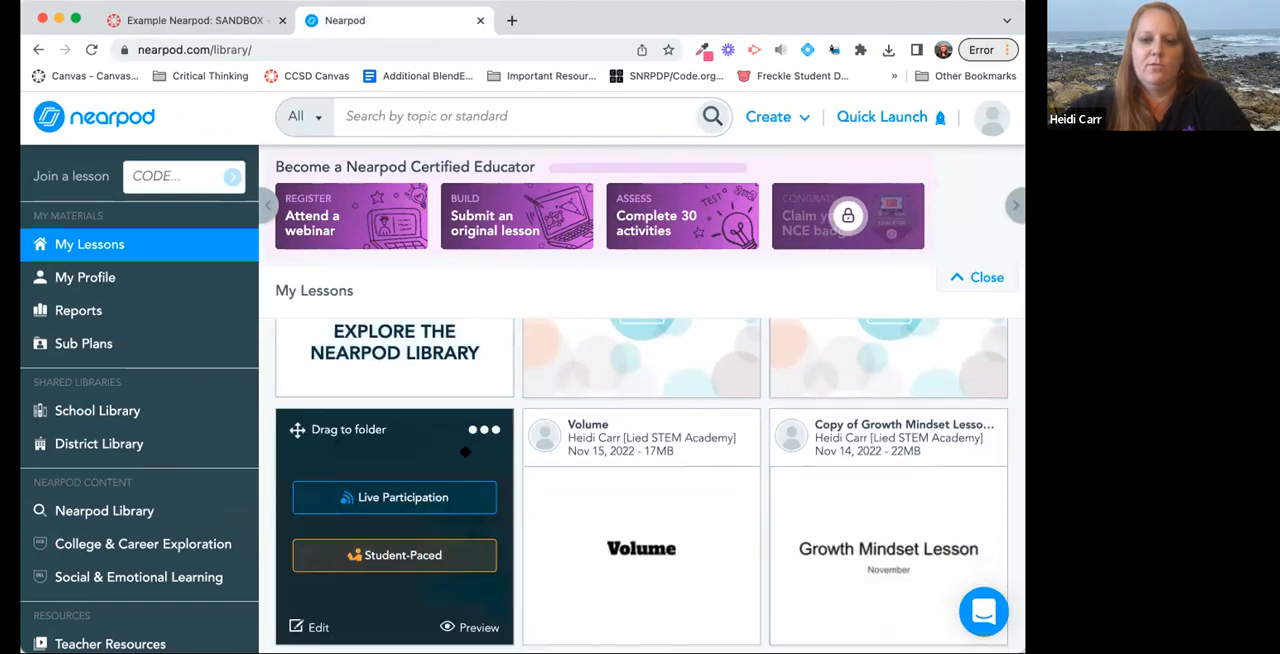
{"action": "left_click", "coordinate": [478, 432]}
{"action": "scroll", "coordinate": [475, 437], "scroll_direction": "down", "scroll_amount": 1}
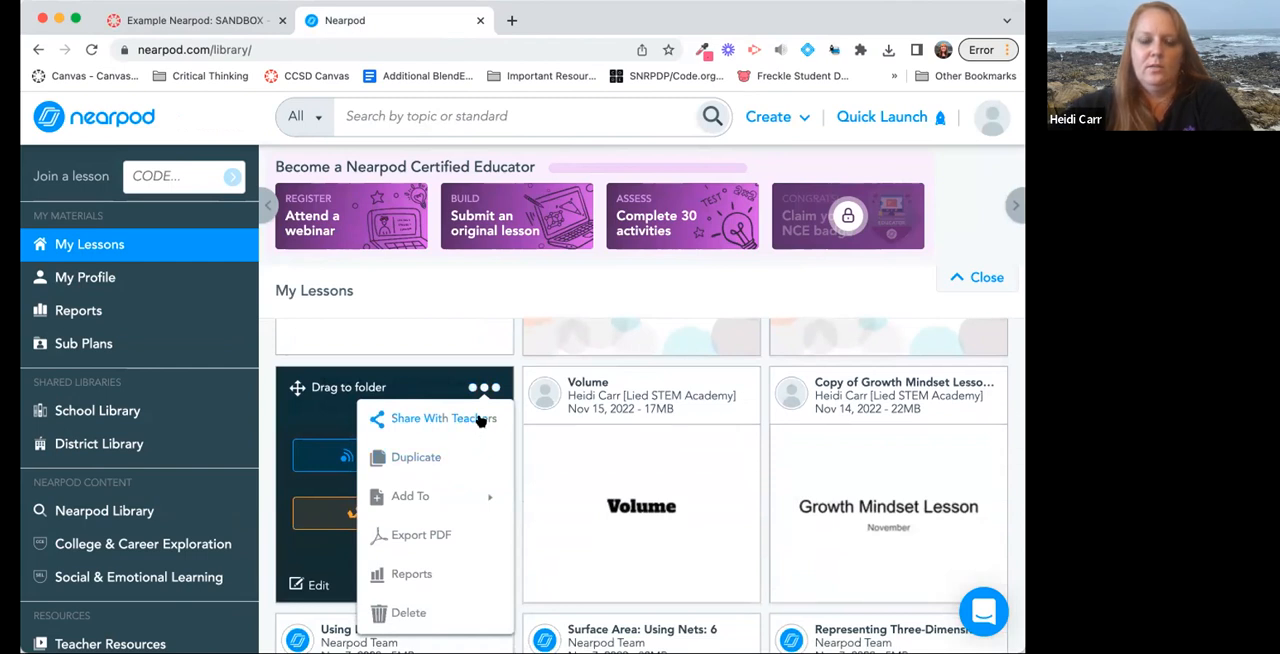
{"action": "left_click", "coordinate": [480, 421]}
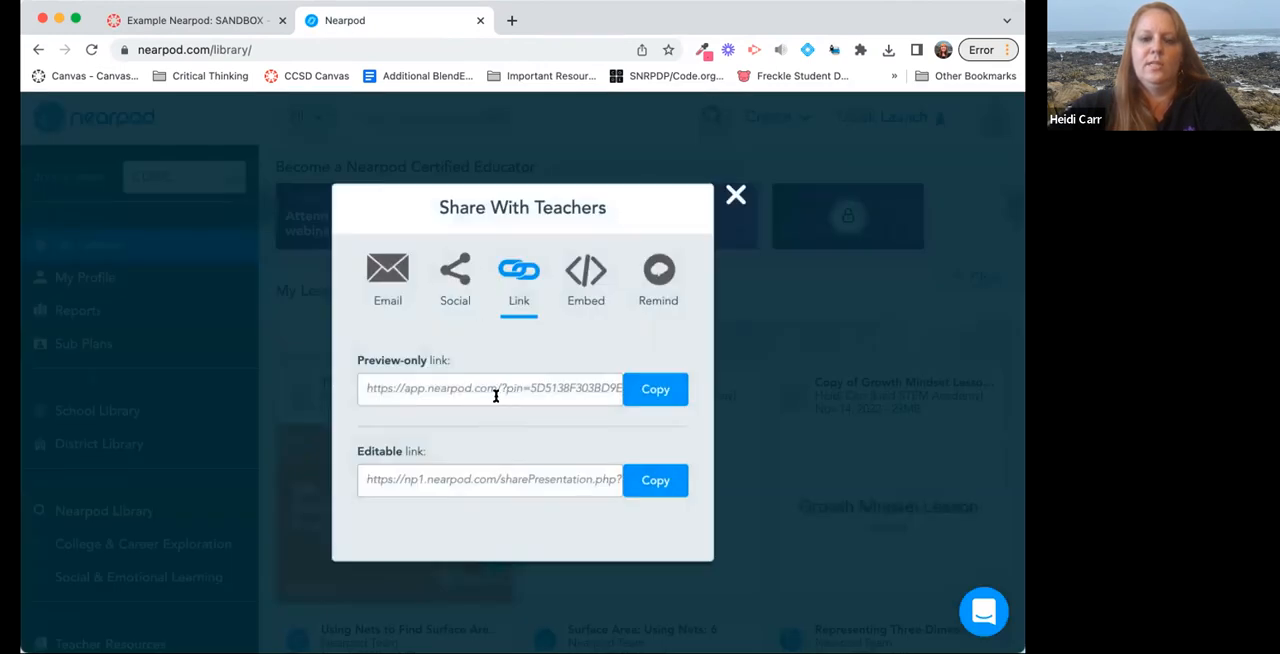
{"action": "left_click", "coordinate": [585, 275]}
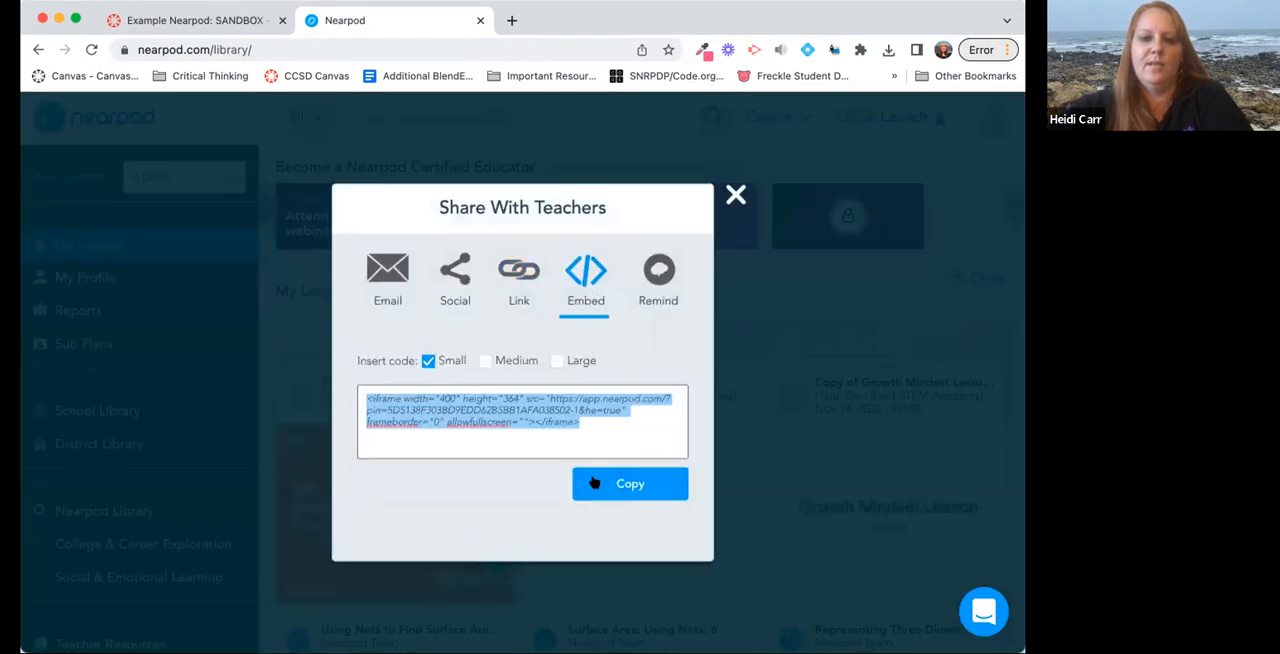
{"action": "left_click", "coordinate": [518, 364]}
{"action": "left_click", "coordinate": [630, 484]}
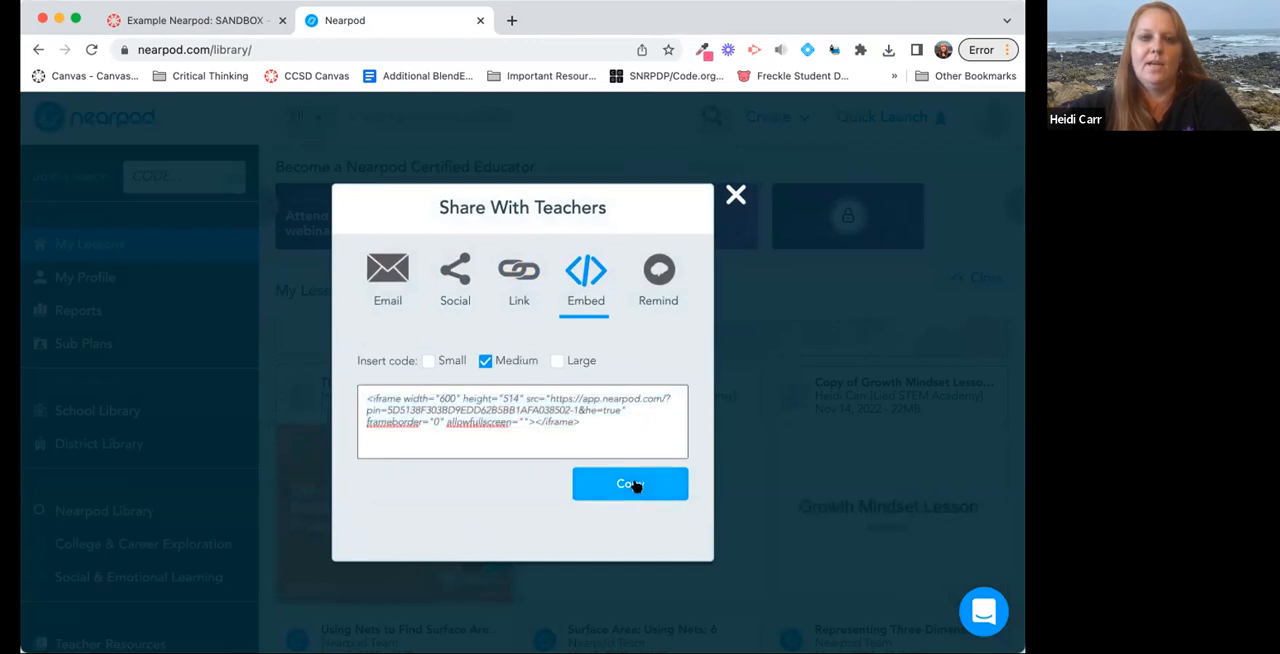
In the Canvas page body, enter "Directions:" and embed the Nearpod lesson below it using the copied code.
{"action": "left_click", "coordinate": [246, 24]}
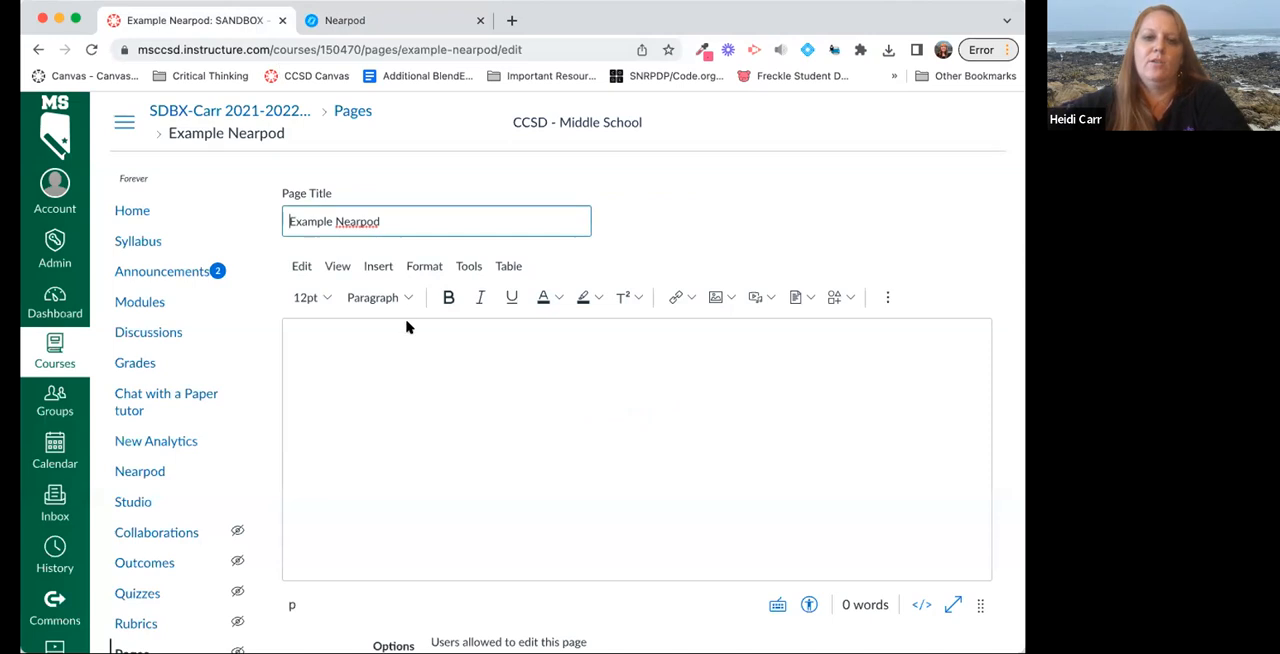
{"action": "left_click", "coordinate": [407, 359]}
{"action": "type", "text": "Directions:"}
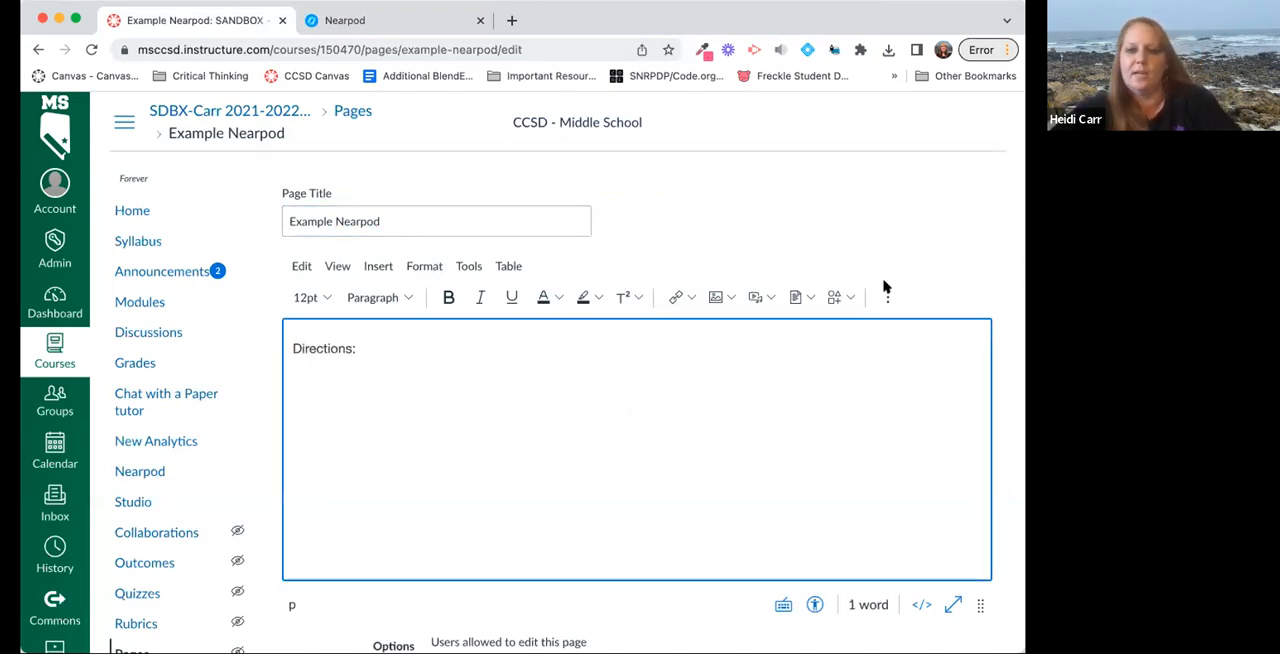
{"action": "left_click", "coordinate": [887, 296]}
{"action": "left_click", "coordinate": [881, 327]}
{"action": "left_click", "coordinate": [794, 383]}
{"action": "key", "text": "super+v"}
{"action": "left_click", "coordinate": [796, 473]}
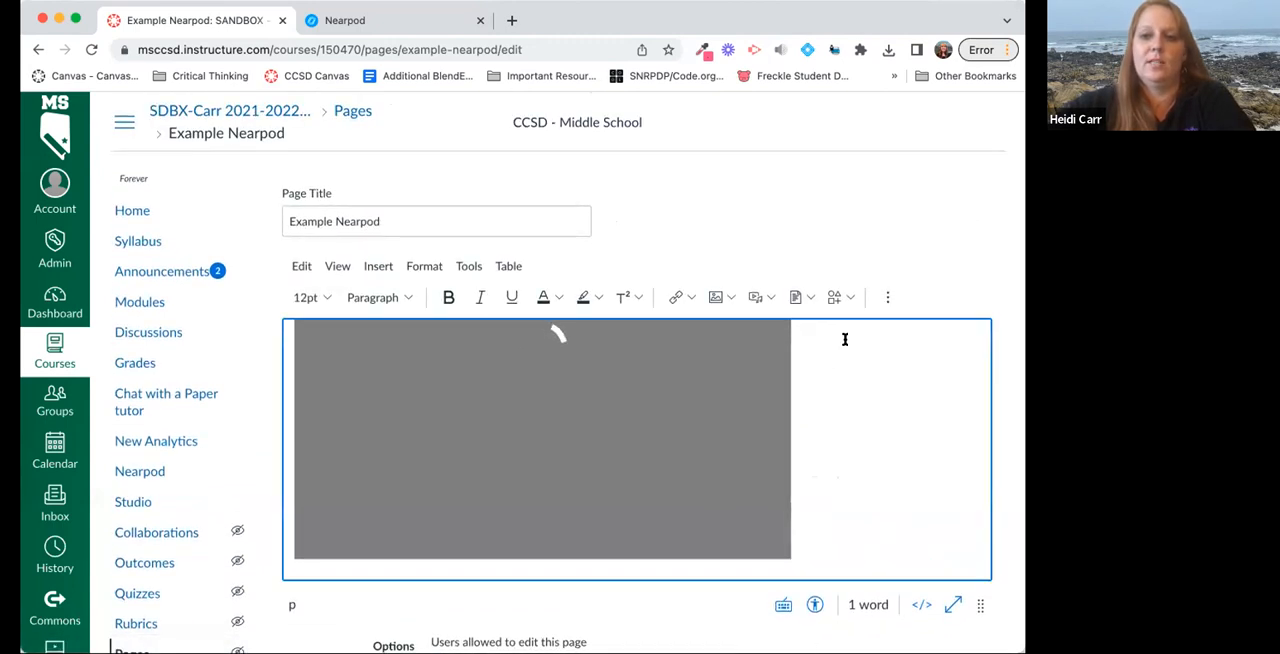
Centre the embedded Nearpod lesson on the page.
{"action": "left_click", "coordinate": [887, 297]}
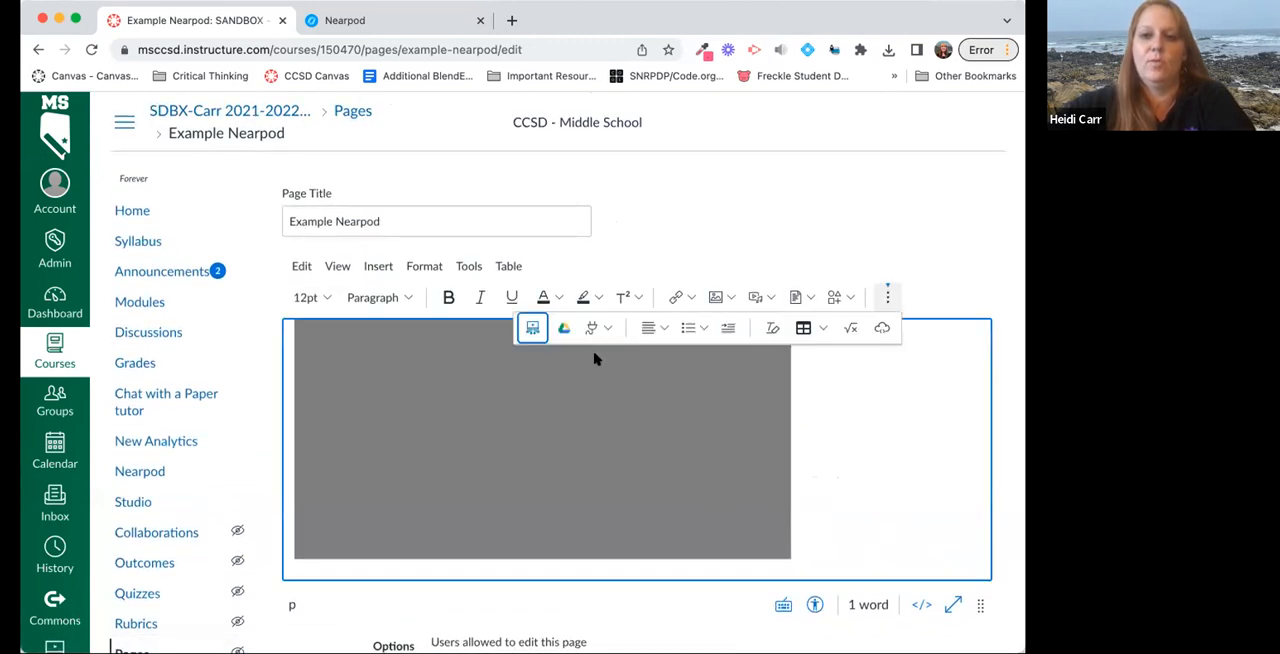
{"action": "left_click", "coordinate": [651, 328]}
{"action": "left_click", "coordinate": [706, 386]}
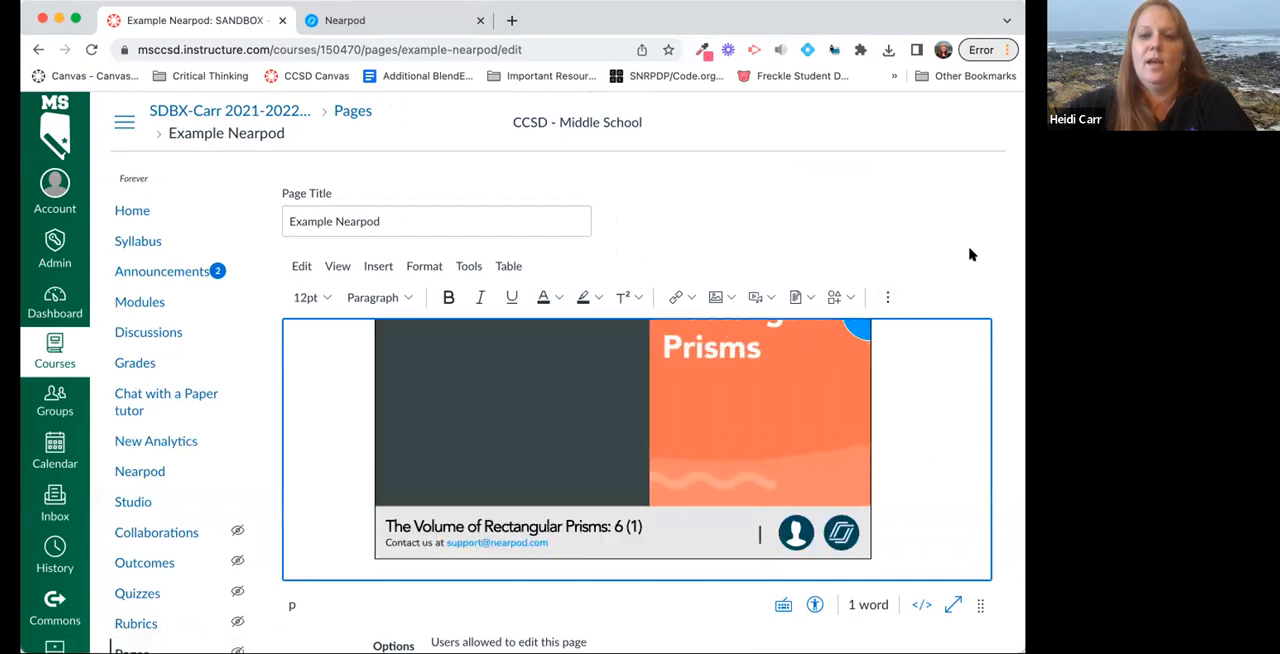
Save the Example Nearpod page and view the embedded lesson on it.
{"action": "scroll", "coordinate": [971, 253], "scroll_direction": "down", "scroll_amount": 5}
{"action": "left_click", "coordinate": [963, 607]}
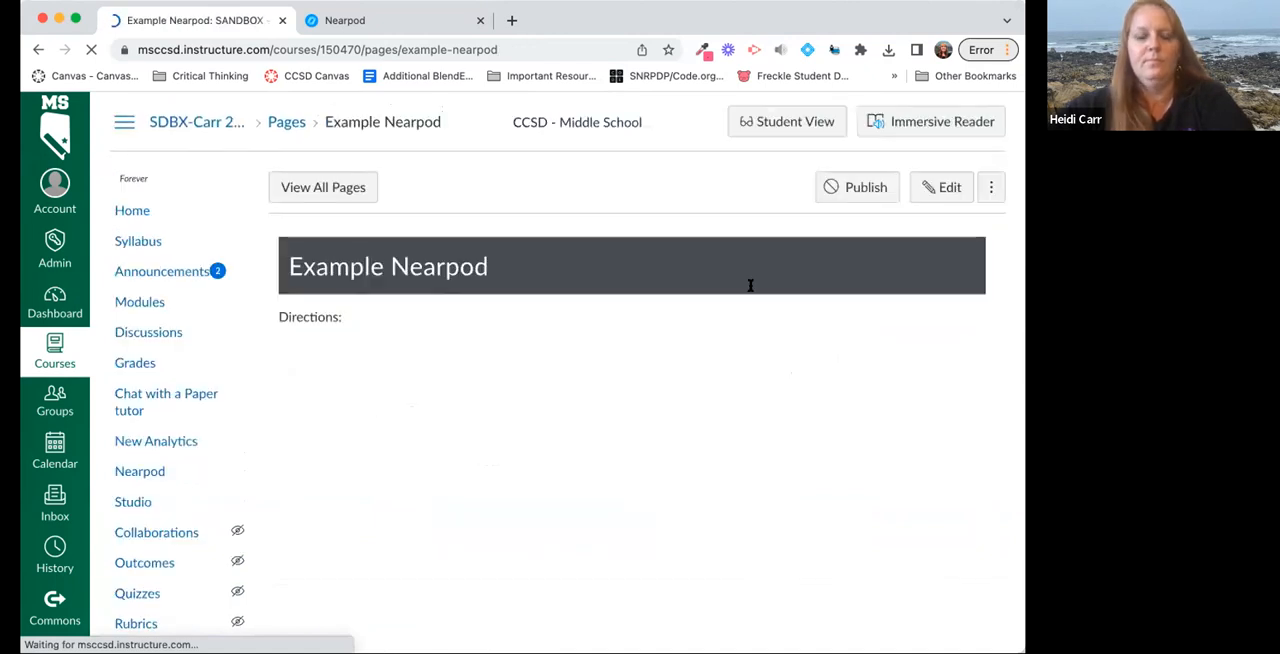
{"action": "scroll", "coordinate": [750, 286], "scroll_direction": "down", "scroll_amount": 1}
{"action": "scroll", "coordinate": [750, 286], "scroll_direction": "down", "scroll_amount": 1}
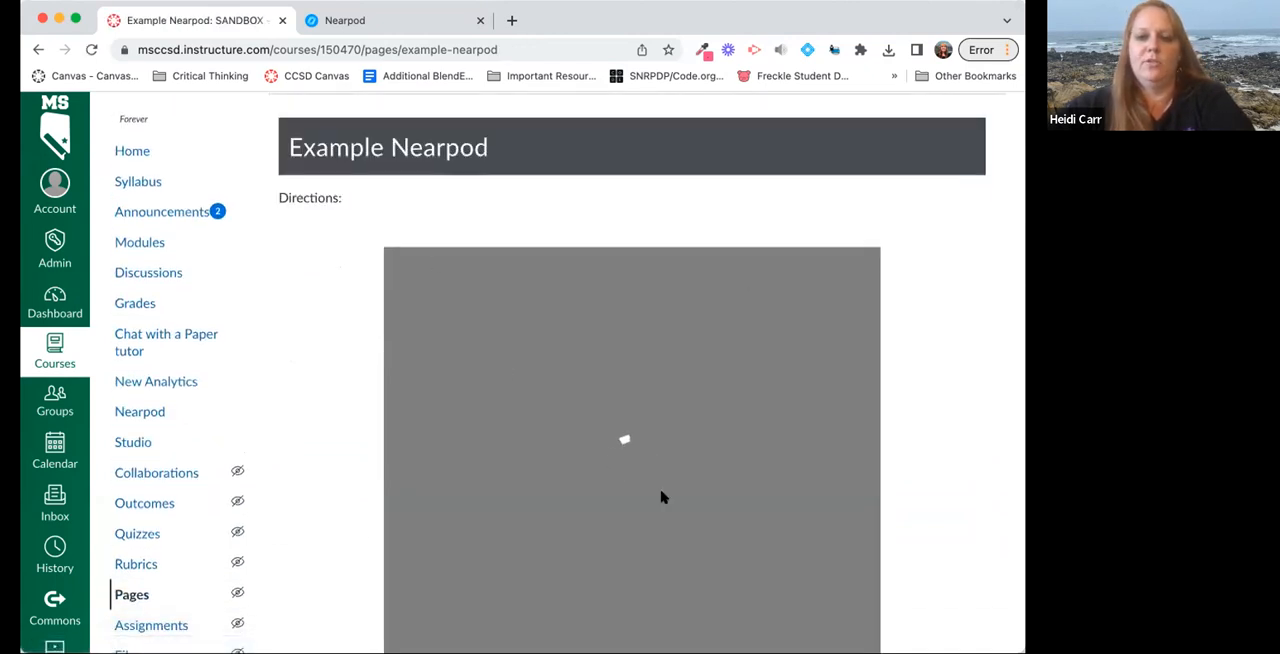
{"action": "scroll", "coordinate": [660, 497], "scroll_direction": "down", "scroll_amount": 1}
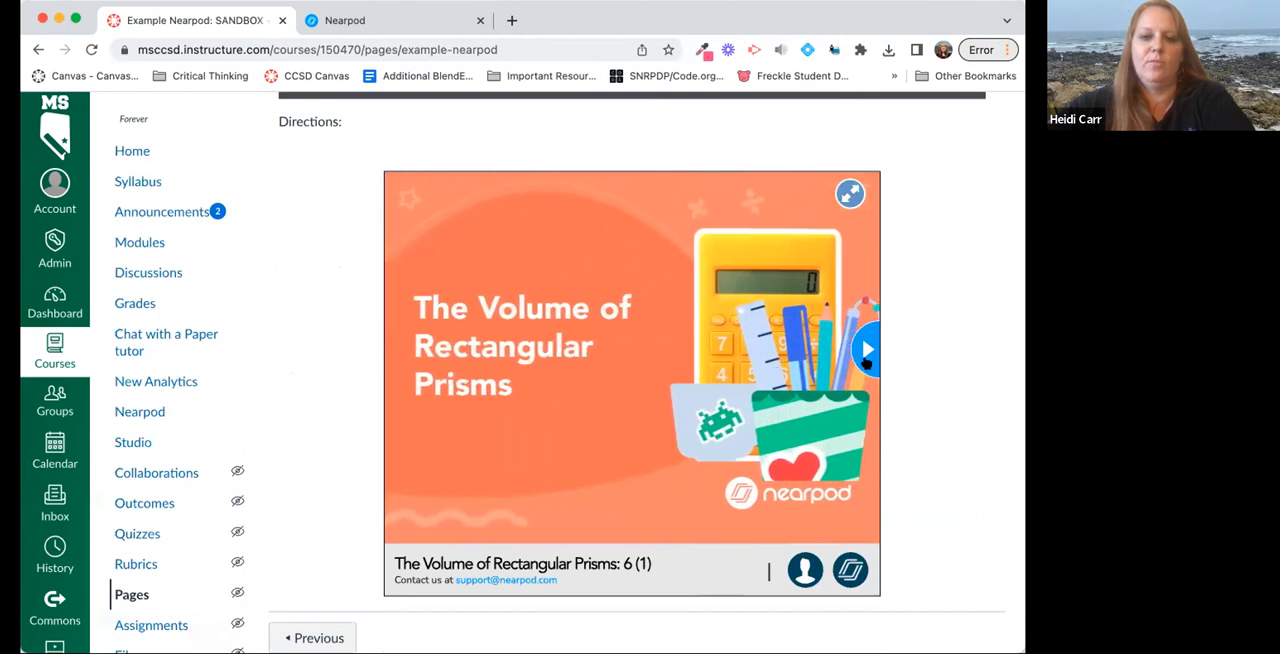
Page forward through the first slides of the embedded Volume of Rectangular Prisms lesson.
{"action": "left_click", "coordinate": [866, 352]}
{"action": "left_click", "coordinate": [866, 352]}
{"action": "left_click", "coordinate": [866, 352]}
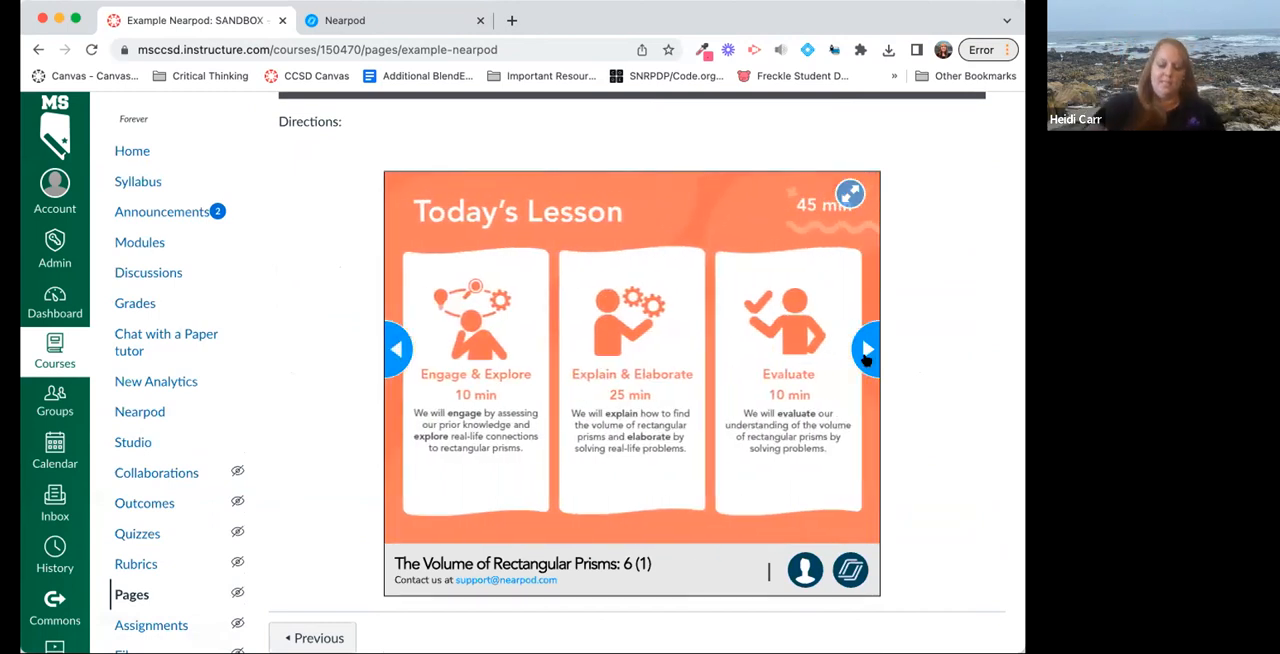
{"action": "left_click", "coordinate": [866, 352]}
{"action": "scroll", "coordinate": [594, 267], "scroll_direction": "up", "scroll_amount": 5}
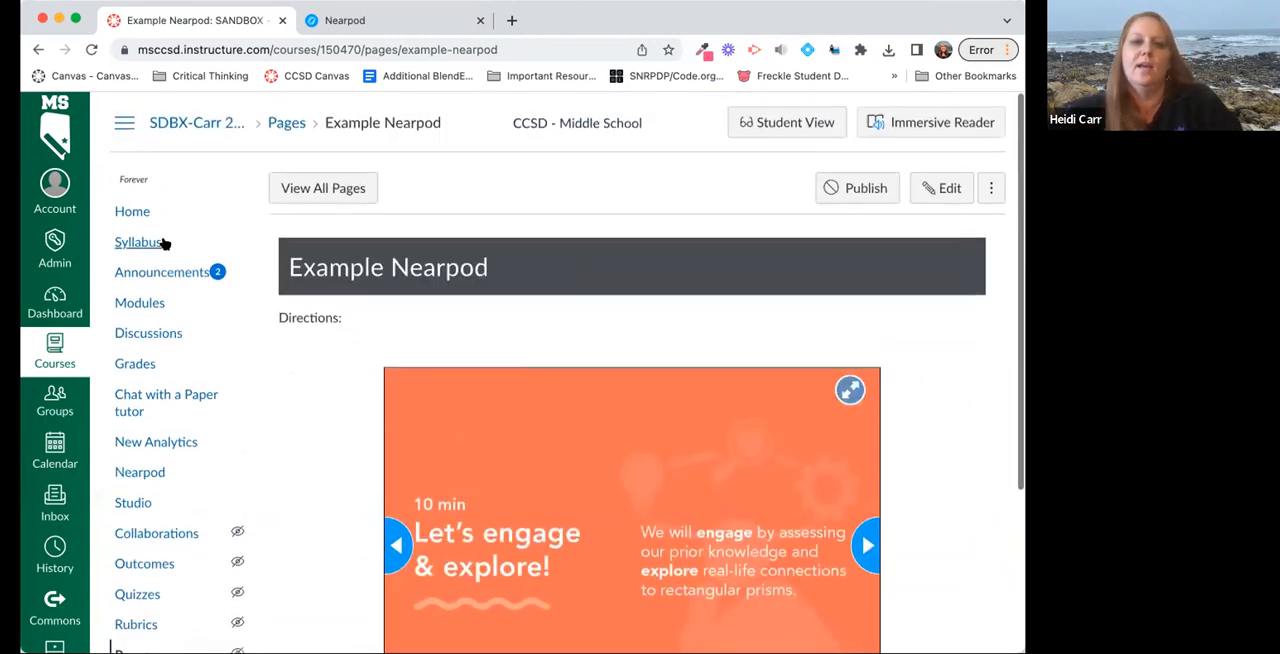
In the course modules, add a newly created assignment named "Volume Nearpod" to the Family Resource Center module.
{"action": "left_click", "coordinate": [148, 300]}
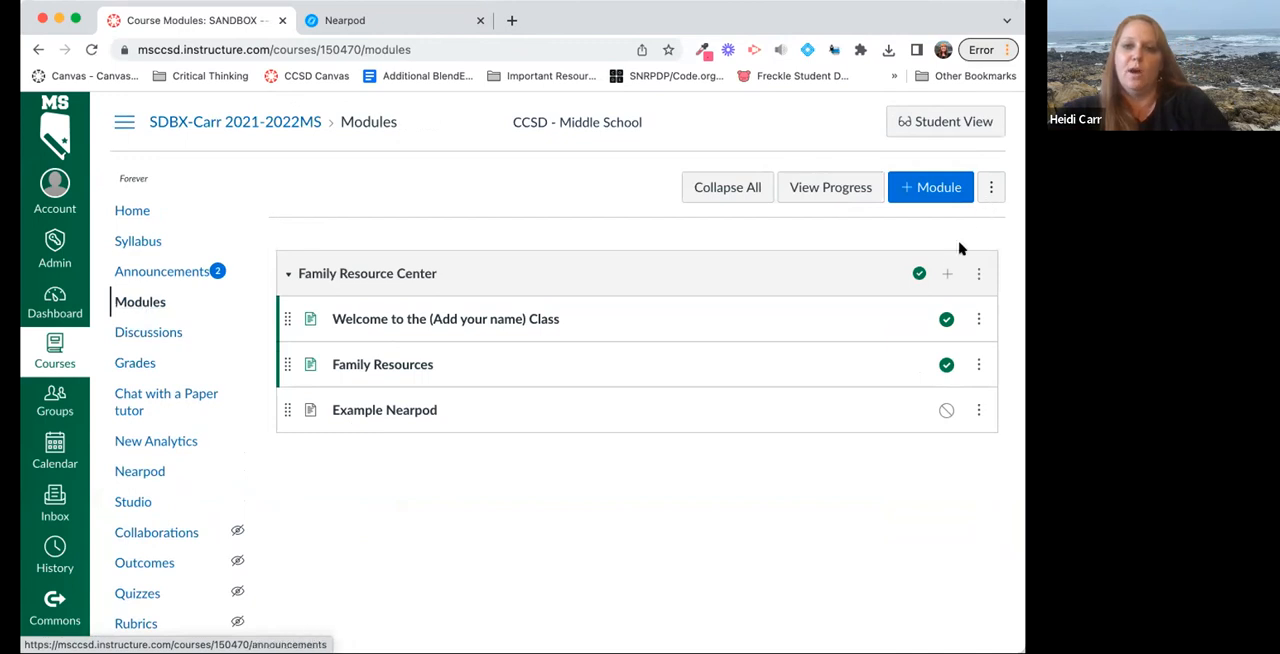
{"action": "left_click", "coordinate": [945, 275]}
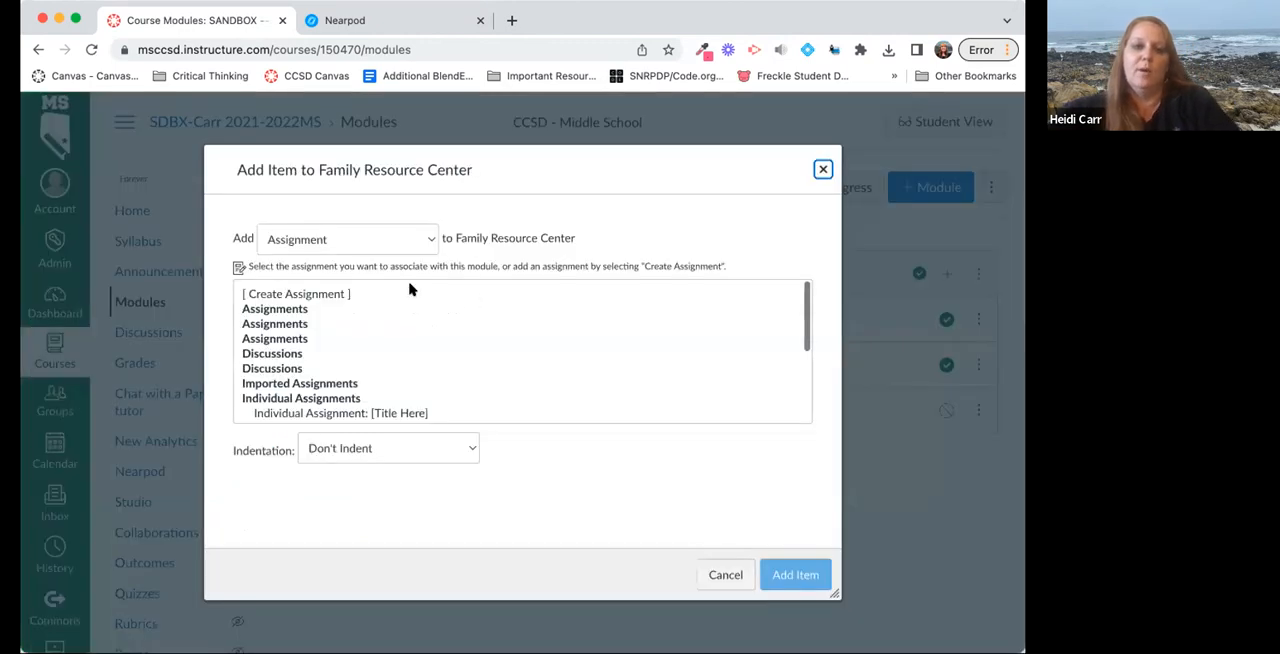
{"action": "left_click", "coordinate": [308, 293]}
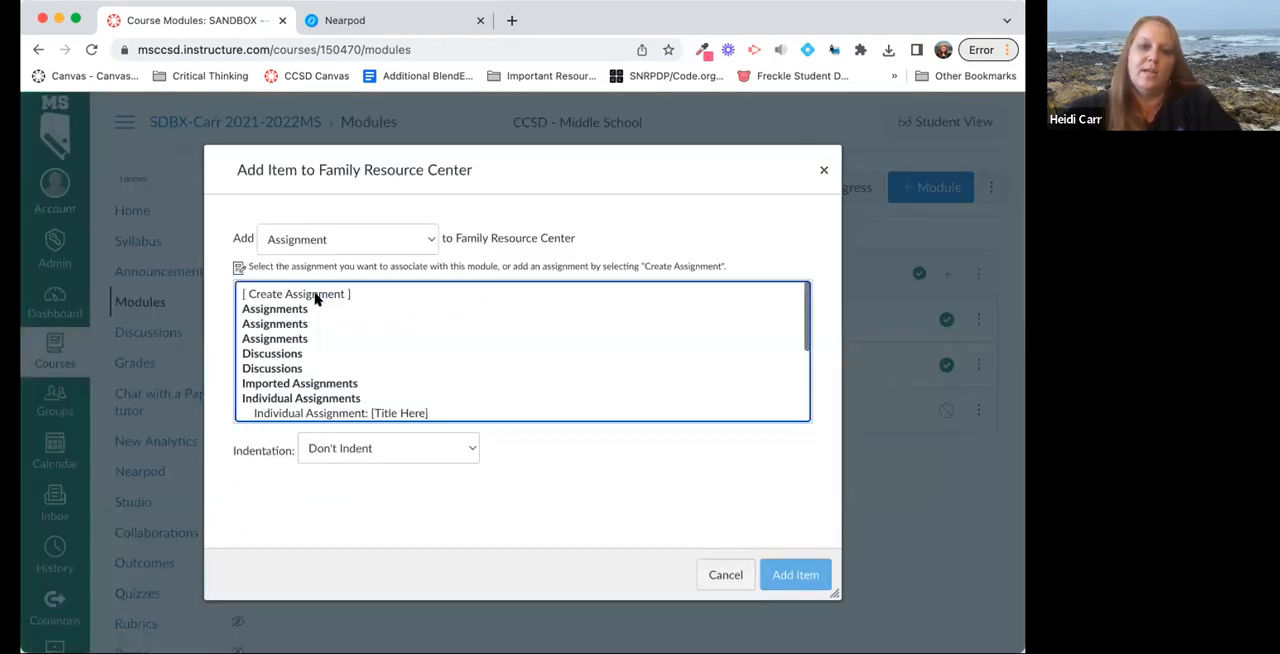
{"action": "left_click", "coordinate": [352, 450]}
{"action": "type", "text": "Vo"}
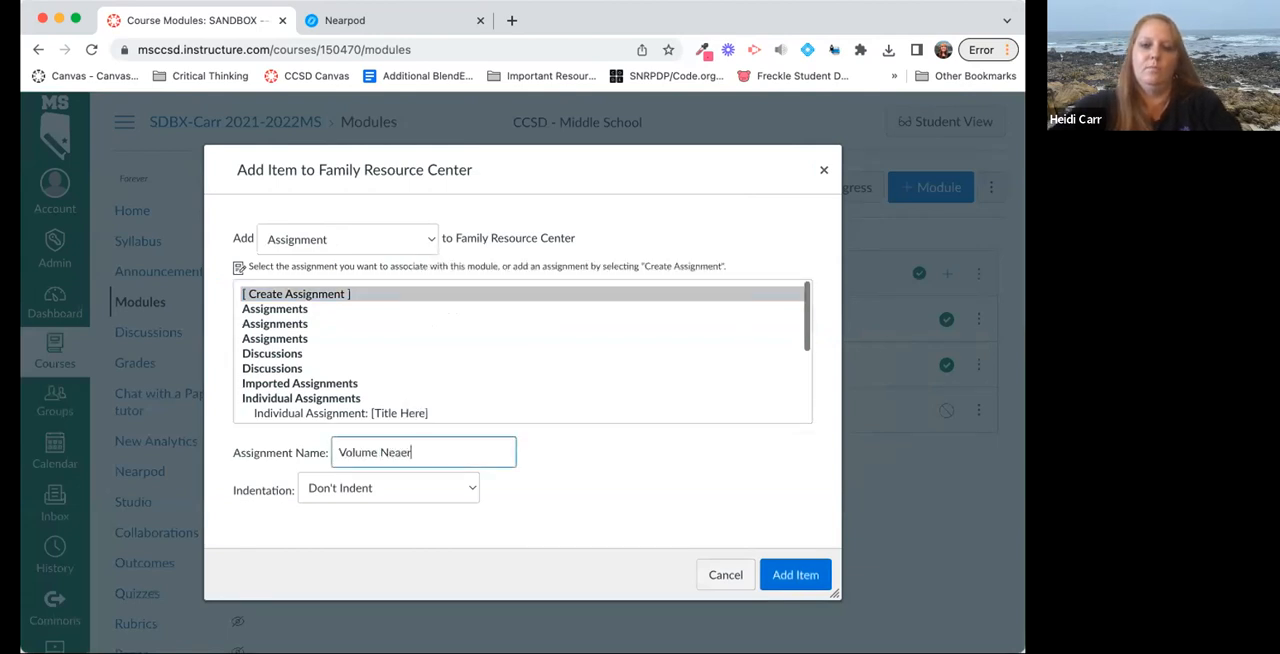
{"action": "type", "text": "lume Nearpod"}
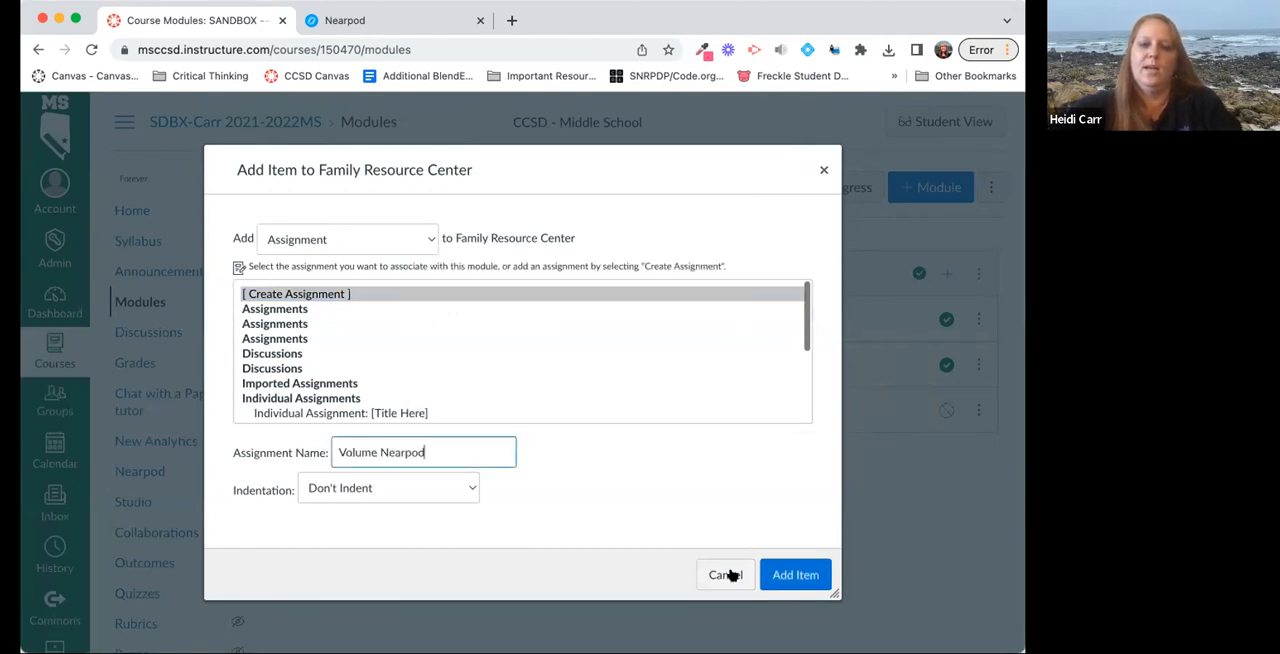
{"action": "left_click", "coordinate": [808, 582]}
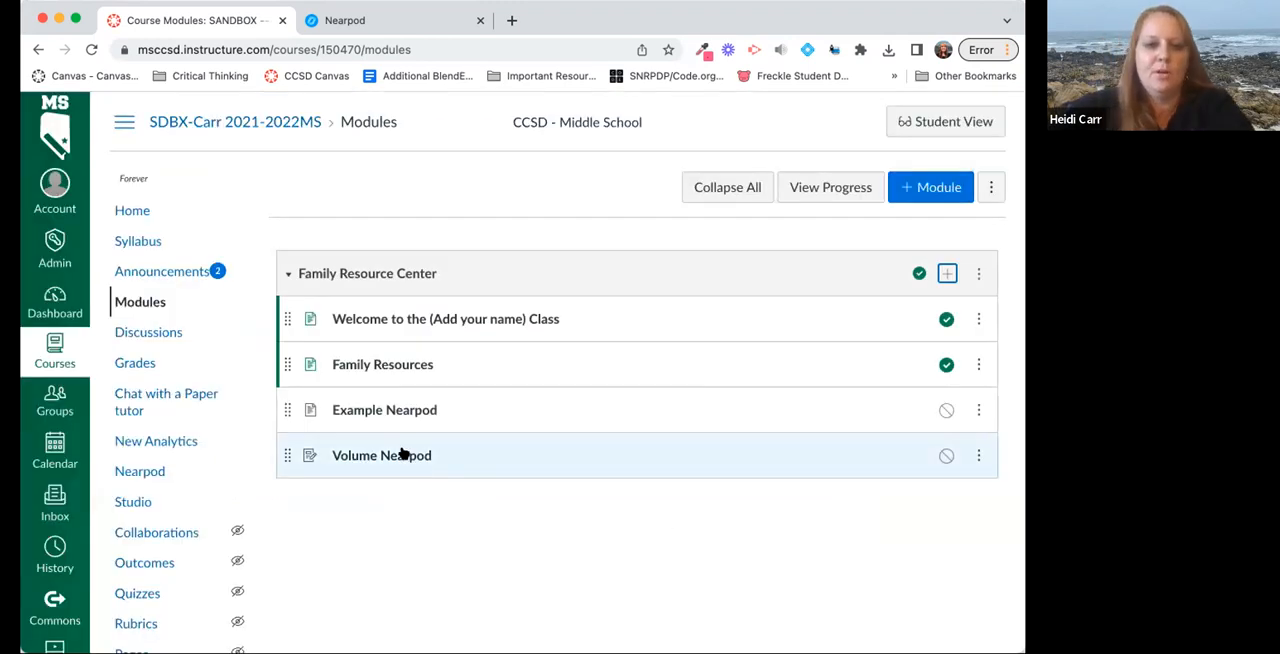
Open the Volume Nearpod assignment for editing and enter "Directions:" as its description.
{"action": "left_click", "coordinate": [402, 455]}
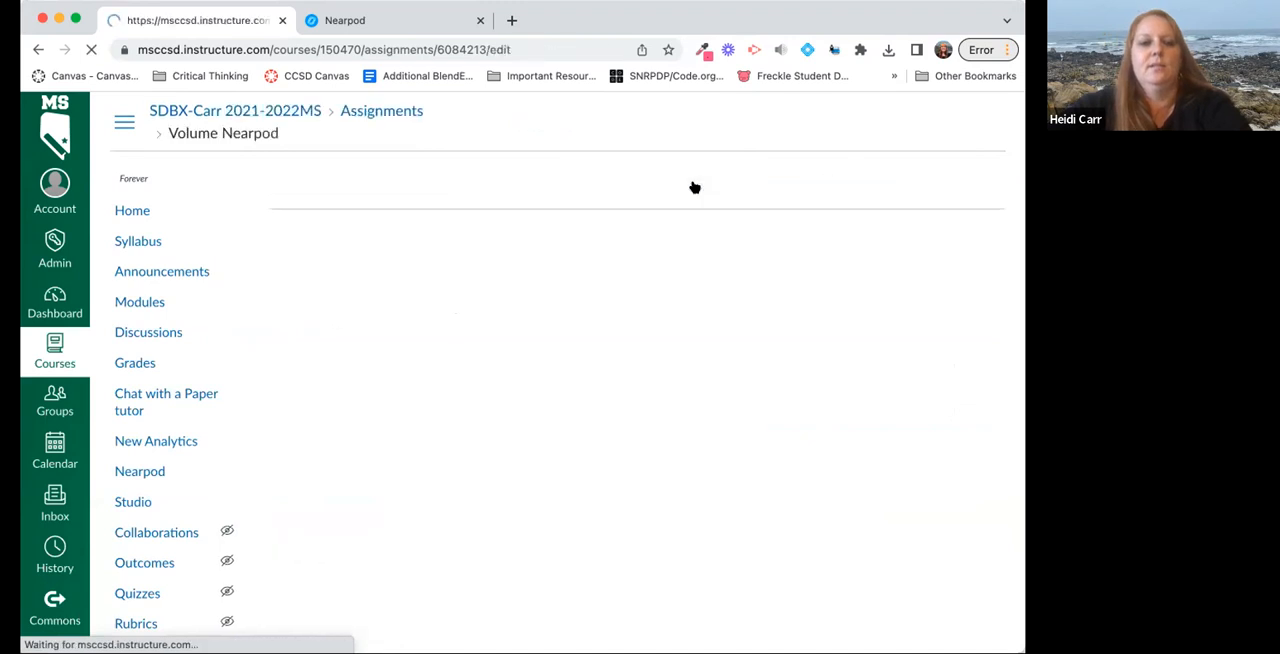
{"action": "left_click", "coordinate": [479, 458]}
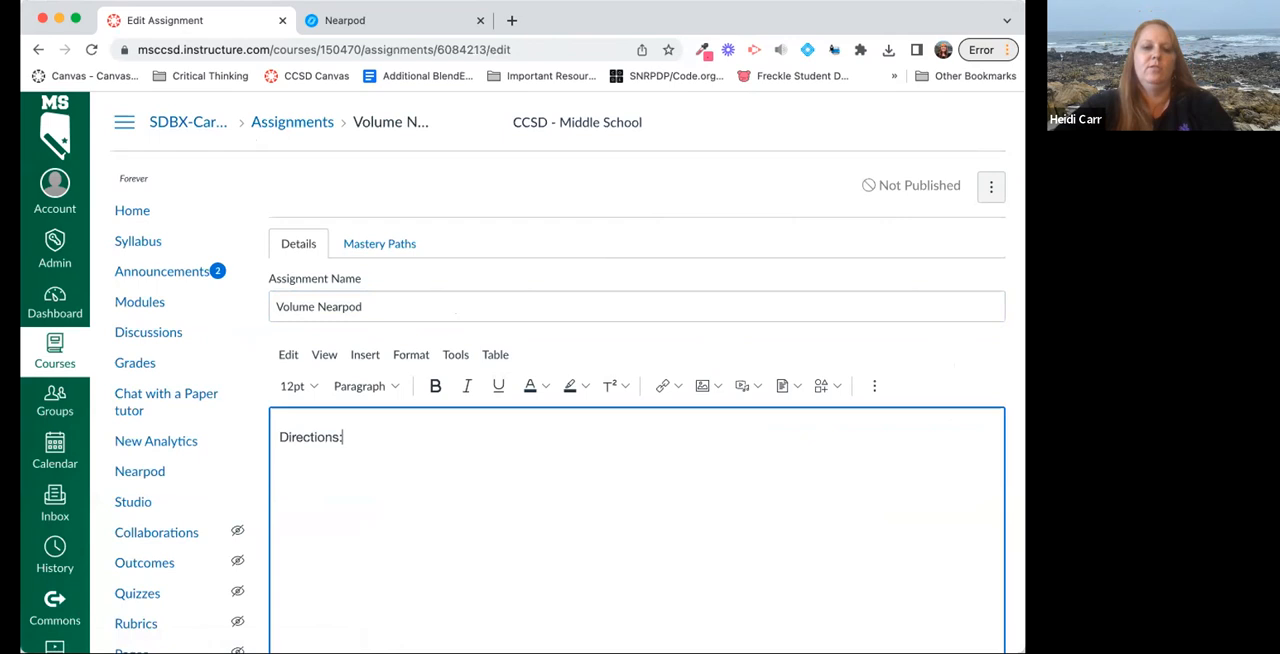
{"action": "scroll", "coordinate": [388, 430], "scroll_direction": "down", "scroll_amount": 5}
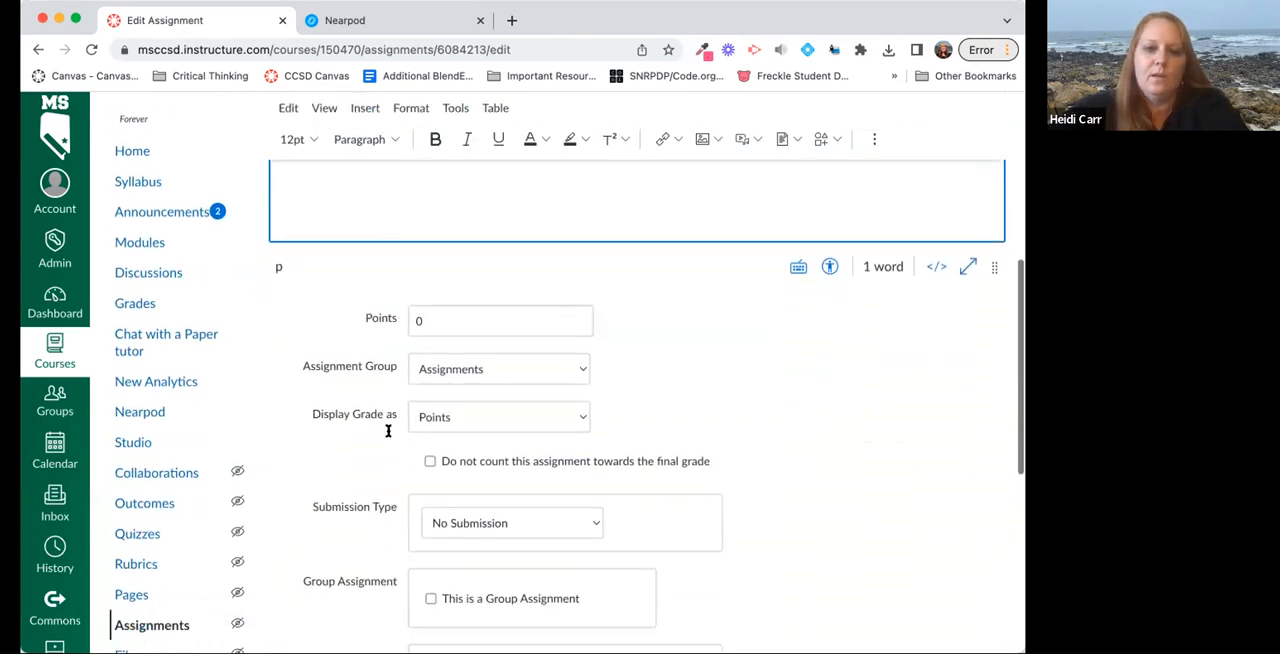
{"action": "left_click", "coordinate": [456, 368]}
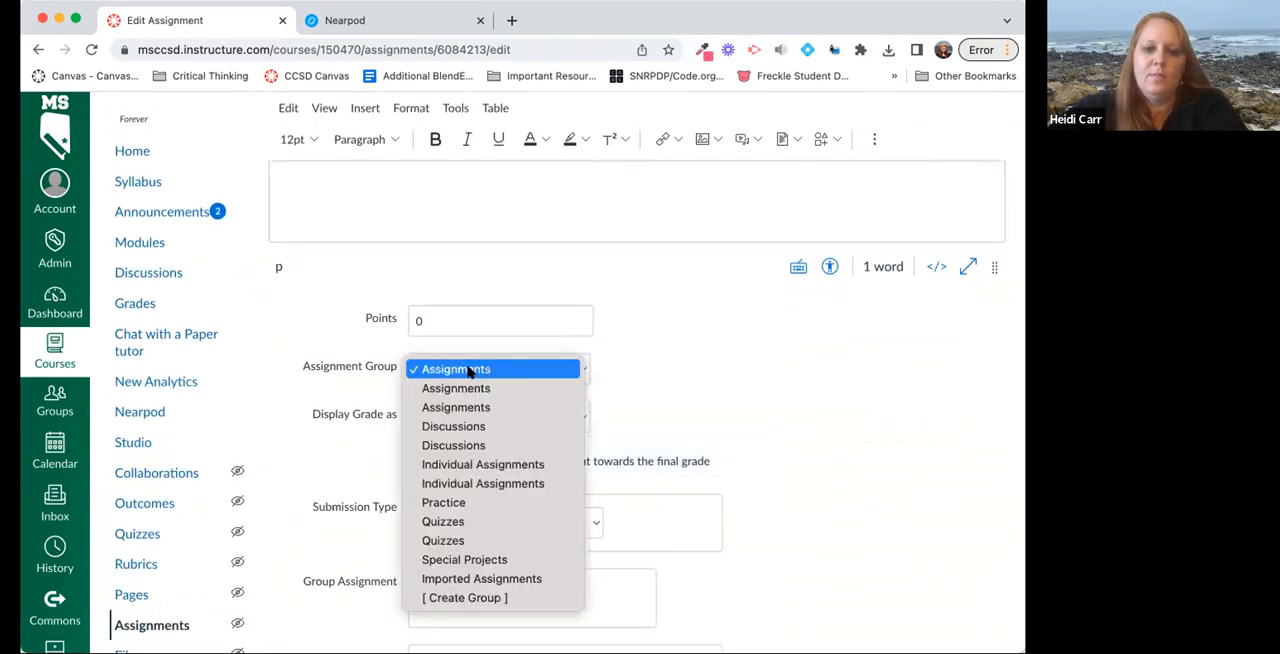
{"action": "left_click", "coordinate": [680, 395]}
Set the assignment's submission type to External Tool and choose Nearpod as the tool.
{"action": "scroll", "coordinate": [600, 380], "scroll_direction": "down", "scroll_amount": 4}
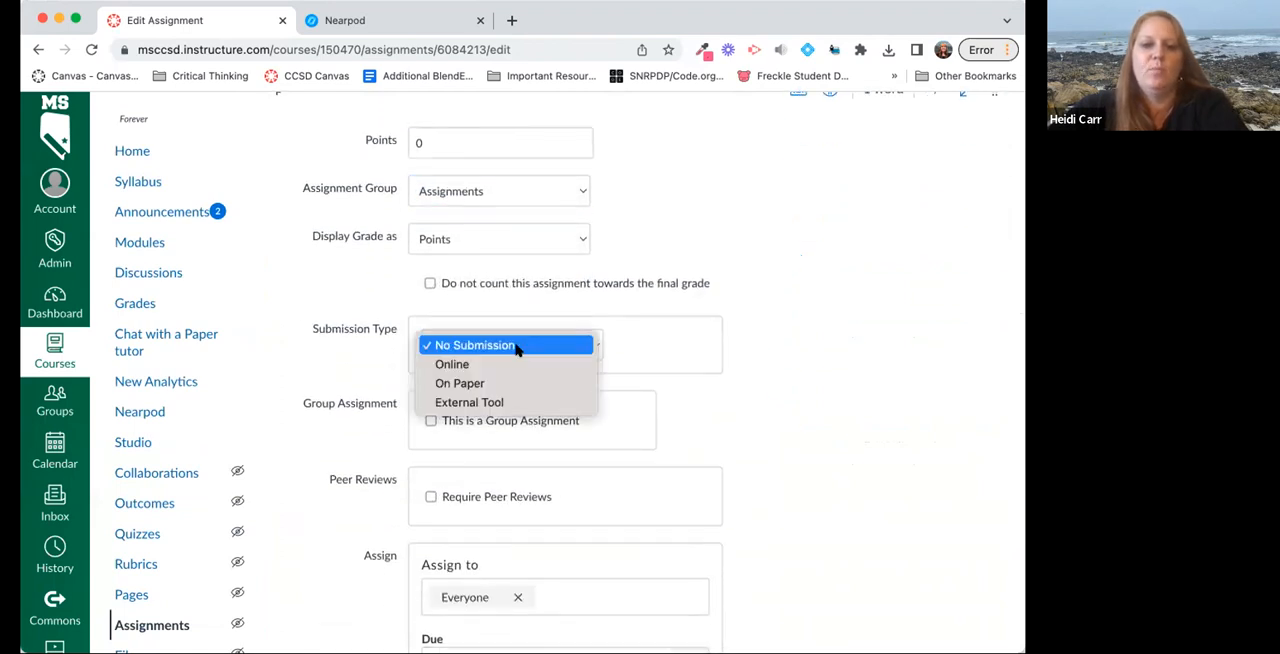
{"action": "left_click", "coordinate": [465, 402]}
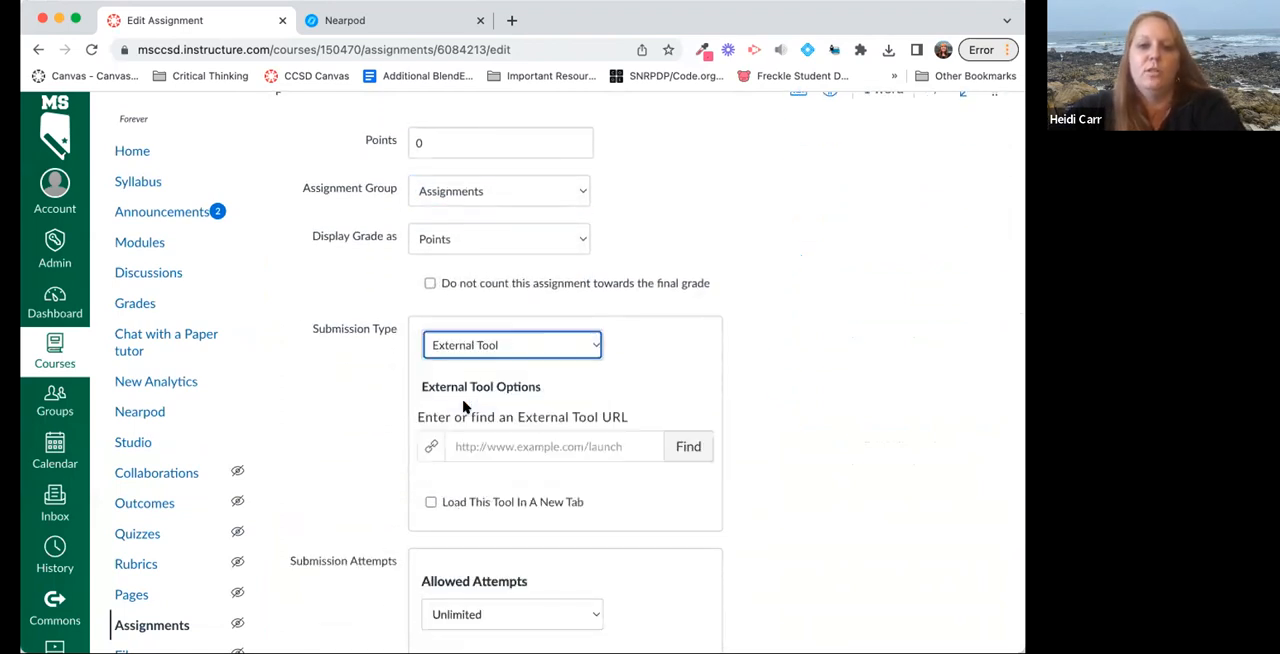
{"action": "left_click", "coordinate": [684, 441]}
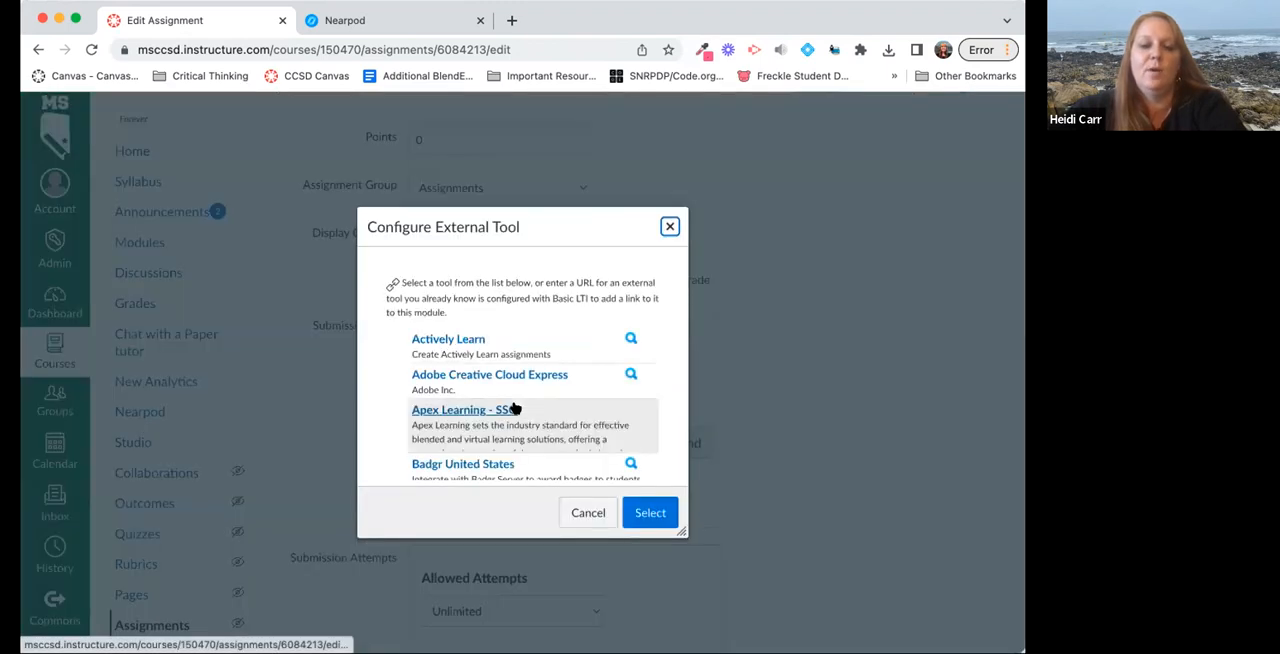
{"action": "scroll", "coordinate": [515, 408], "scroll_direction": "down", "scroll_amount": 10}
{"action": "scroll", "coordinate": [515, 408], "scroll_direction": "down", "scroll_amount": 2}
{"action": "scroll", "coordinate": [515, 408], "scroll_direction": "up", "scroll_amount": 2}
{"action": "scroll", "coordinate": [515, 408], "scroll_direction": "down", "scroll_amount": 2}
{"action": "scroll", "coordinate": [515, 408], "scroll_direction": "up", "scroll_amount": 4}
{"action": "scroll", "coordinate": [515, 408], "scroll_direction": "down", "scroll_amount": 4}
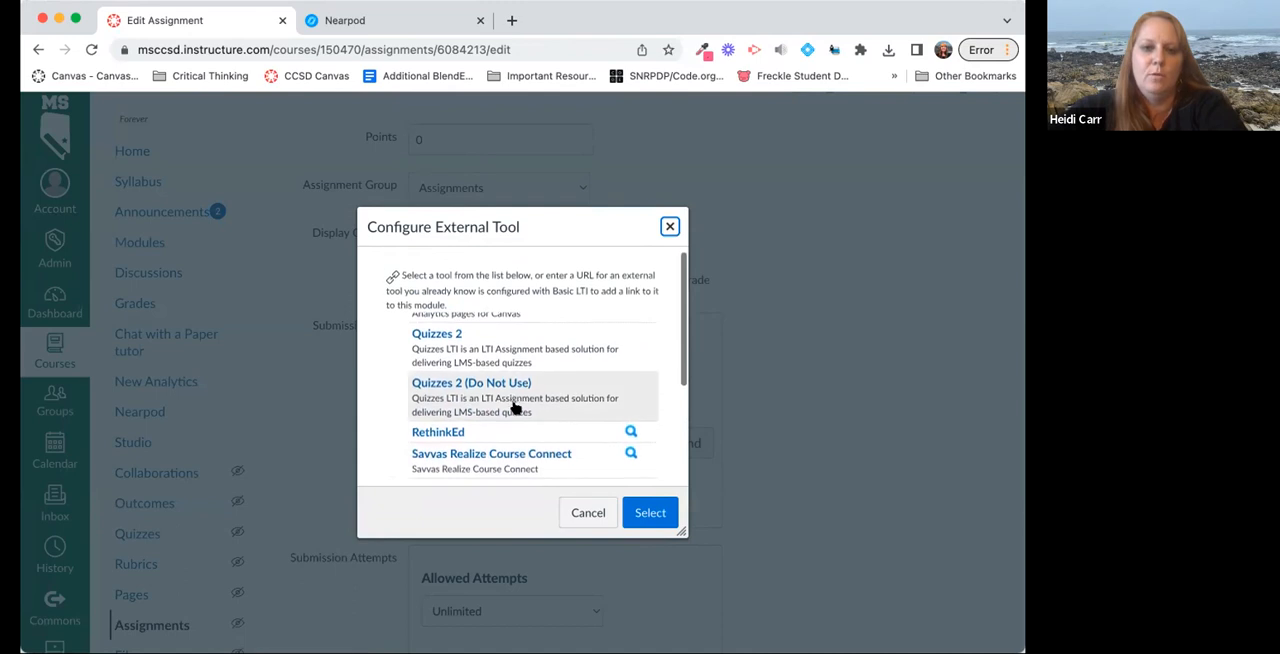
{"action": "scroll", "coordinate": [497, 309], "scroll_direction": "down", "scroll_amount": 5}
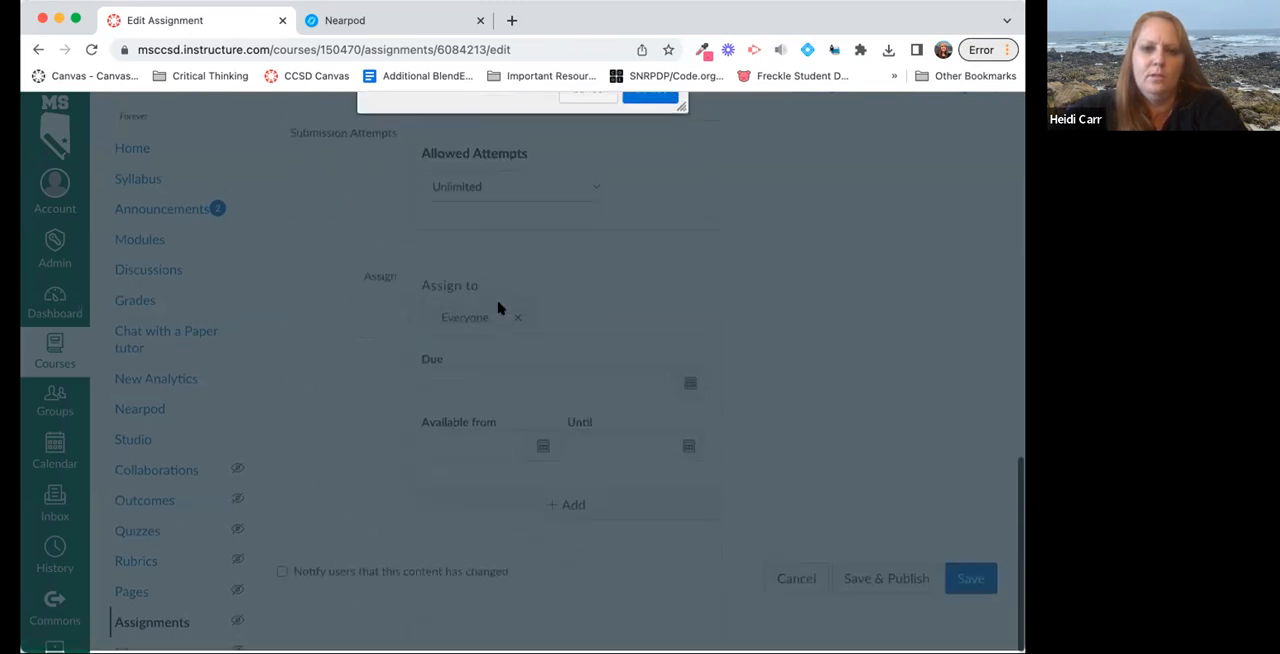
{"action": "scroll", "coordinate": [500, 306], "scroll_direction": "up", "scroll_amount": 7}
{"action": "scroll", "coordinate": [513, 410], "scroll_direction": "up", "scroll_amount": 4}
{"action": "scroll", "coordinate": [513, 410], "scroll_direction": "up", "scroll_amount": 2}
{"action": "scroll", "coordinate": [513, 410], "scroll_direction": "down", "scroll_amount": 2}
{"action": "scroll", "coordinate": [513, 408], "scroll_direction": "down", "scroll_amount": 3}
{"action": "scroll", "coordinate": [510, 400], "scroll_direction": "up", "scroll_amount": 1}
{"action": "left_click", "coordinate": [509, 396]}
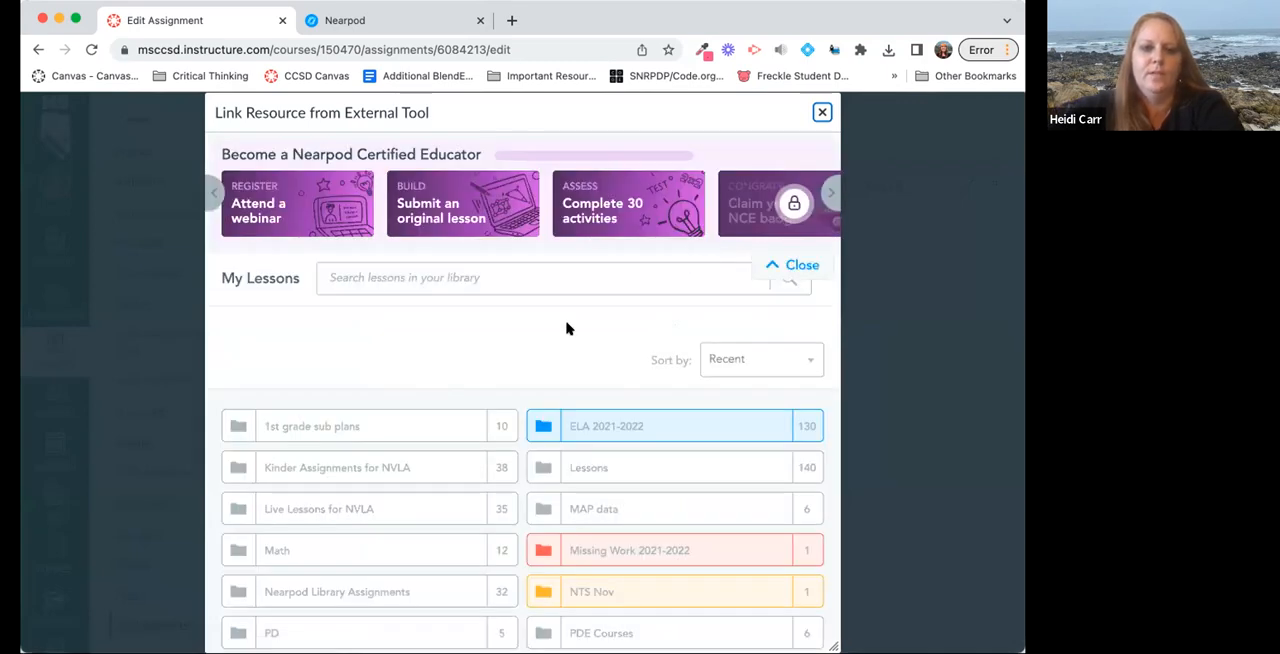
Link the first Nearpod lesson in My Lessons as Student-Paced and confirm the external tool selection.
{"action": "scroll", "coordinate": [566, 328], "scroll_direction": "down", "scroll_amount": 10}
{"action": "mouse_move", "coordinate": [352, 528]}
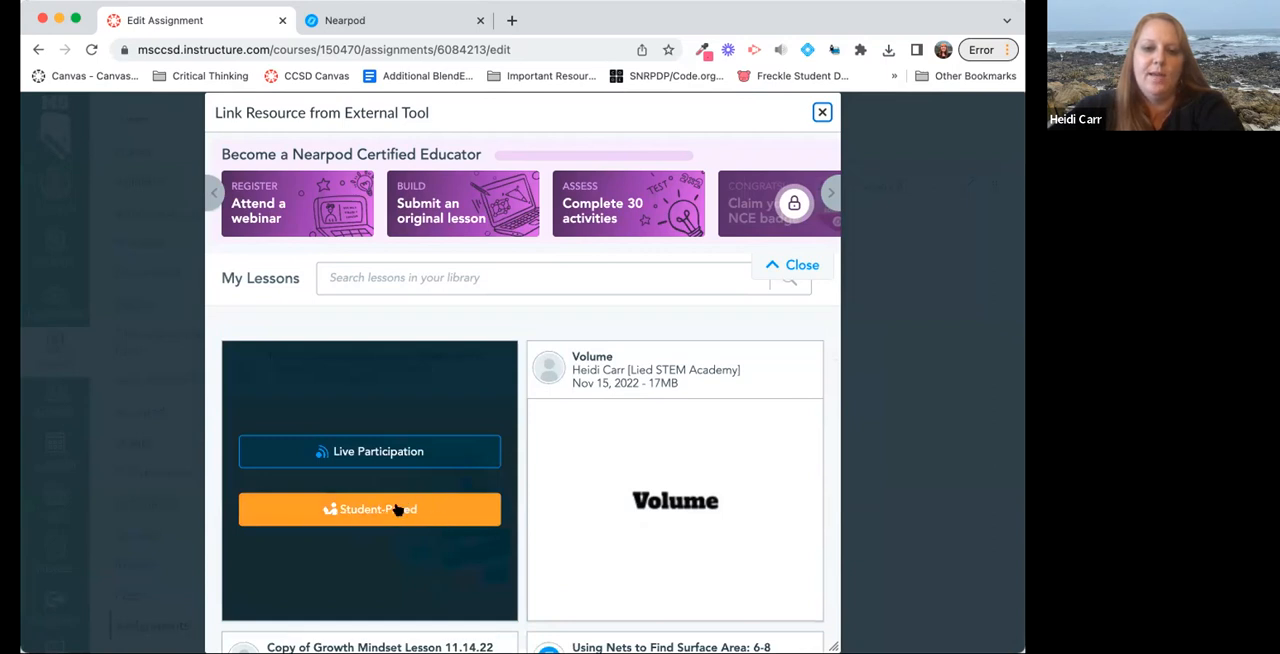
{"action": "left_click", "coordinate": [398, 510]}
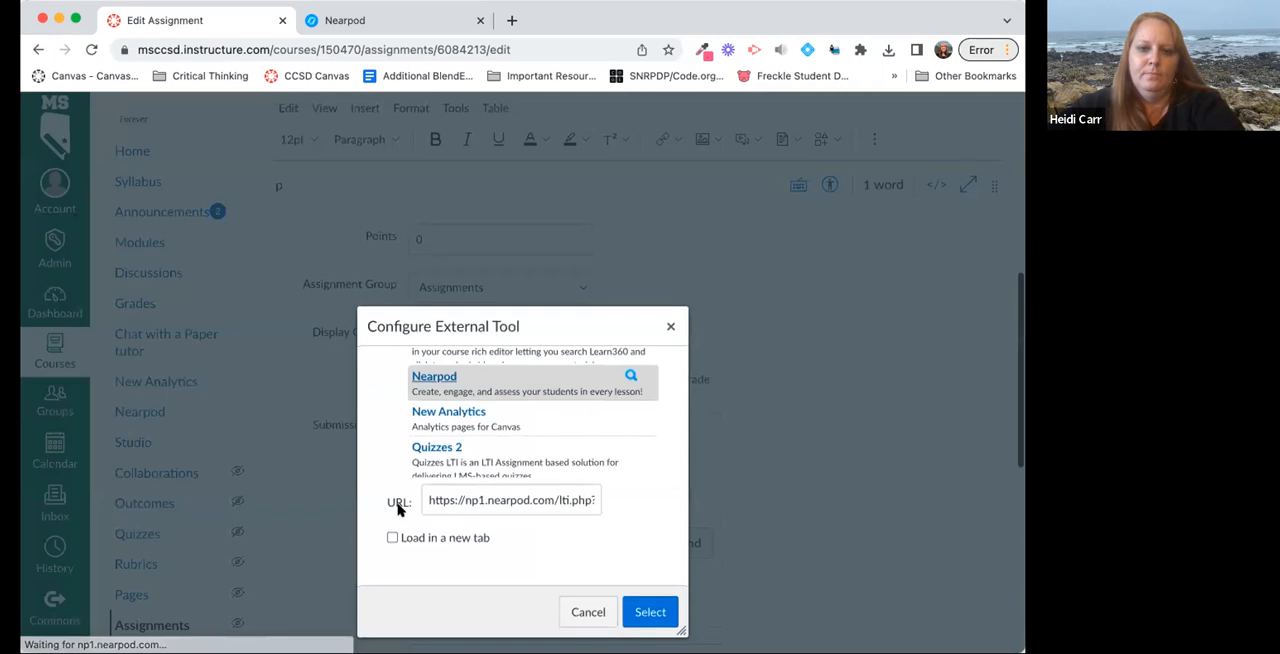
{"action": "scroll", "coordinate": [718, 517], "scroll_direction": "down", "scroll_amount": 2}
{"action": "left_click", "coordinate": [650, 537]}
Save the Volume Nearpod assignment without publishing it.
{"action": "scroll", "coordinate": [652, 540], "scroll_direction": "down", "scroll_amount": 5}
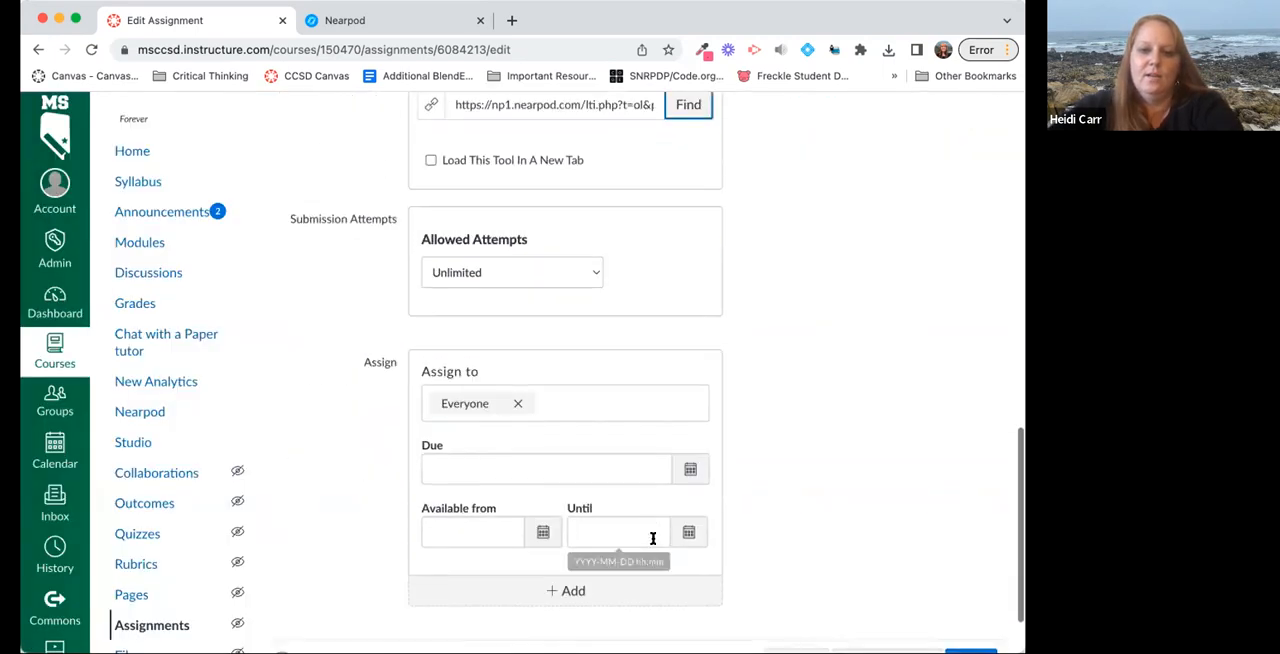
{"action": "scroll", "coordinate": [652, 536], "scroll_direction": "down", "scroll_amount": 2}
{"action": "left_click", "coordinate": [977, 572]}
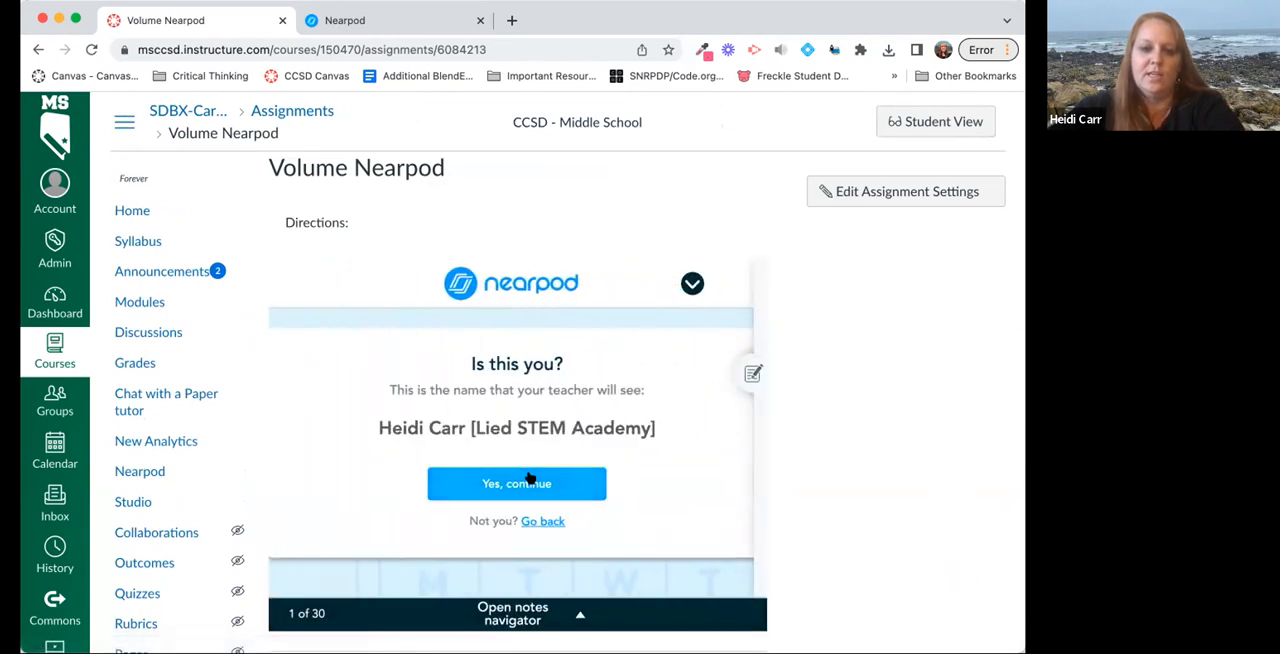
Confirm the displayed participant name in the assignment's Nearpod lesson and page through its opening slides.
{"action": "left_click", "coordinate": [529, 482]}
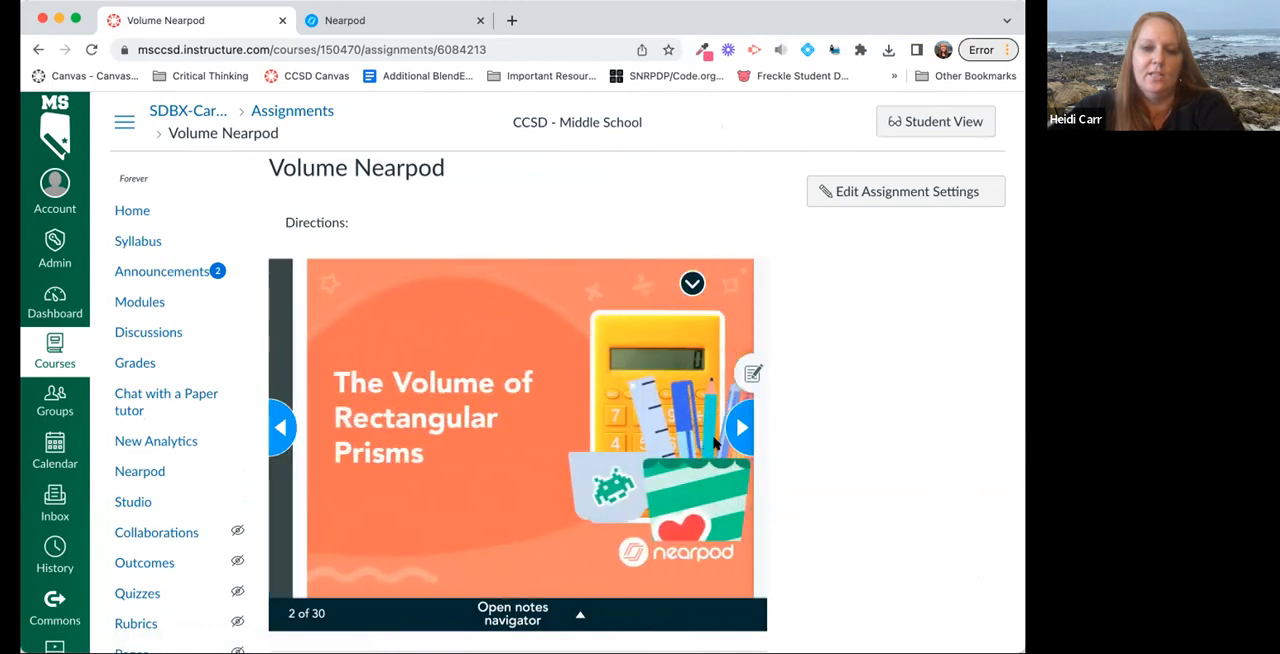
{"action": "left_click", "coordinate": [738, 428]}
{"action": "left_click", "coordinate": [738, 428]}
{"action": "left_click", "coordinate": [738, 428]}
{"action": "scroll", "coordinate": [849, 461], "scroll_direction": "down", "scroll_amount": 2}
{"action": "scroll", "coordinate": [849, 461], "scroll_direction": "up", "scroll_amount": 3}
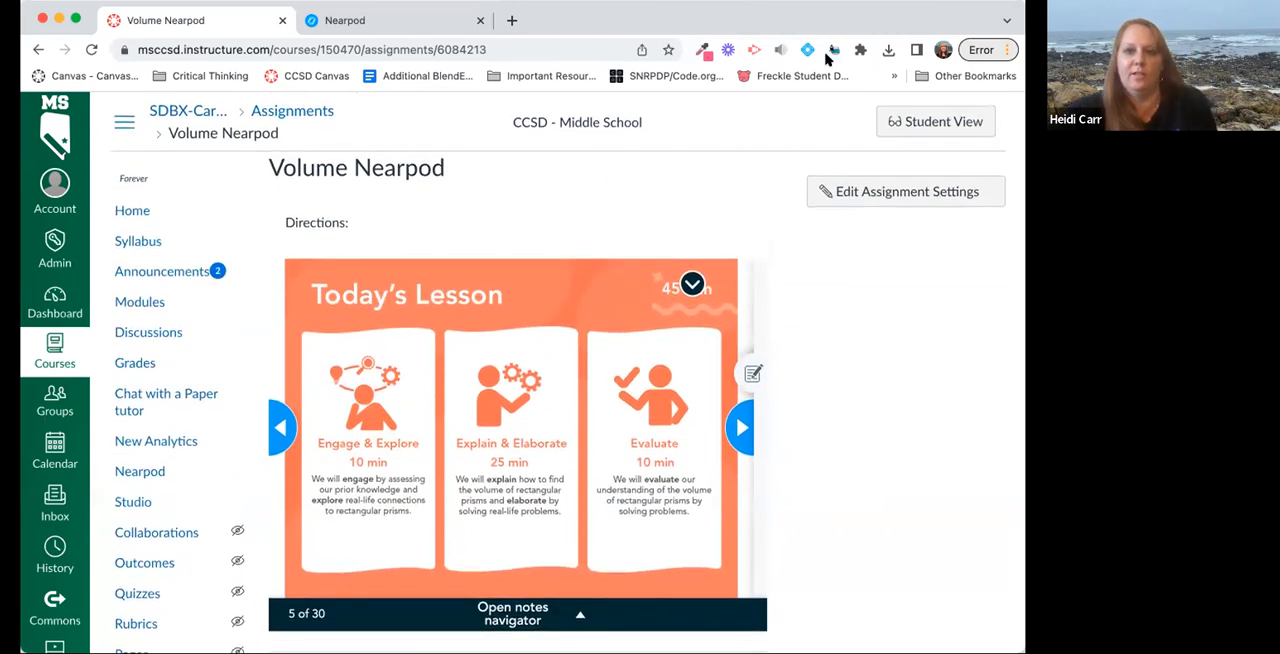
Switch to Google Slides in a new browser tab and create a blank presentation.
{"action": "left_click", "coordinate": [509, 21]}
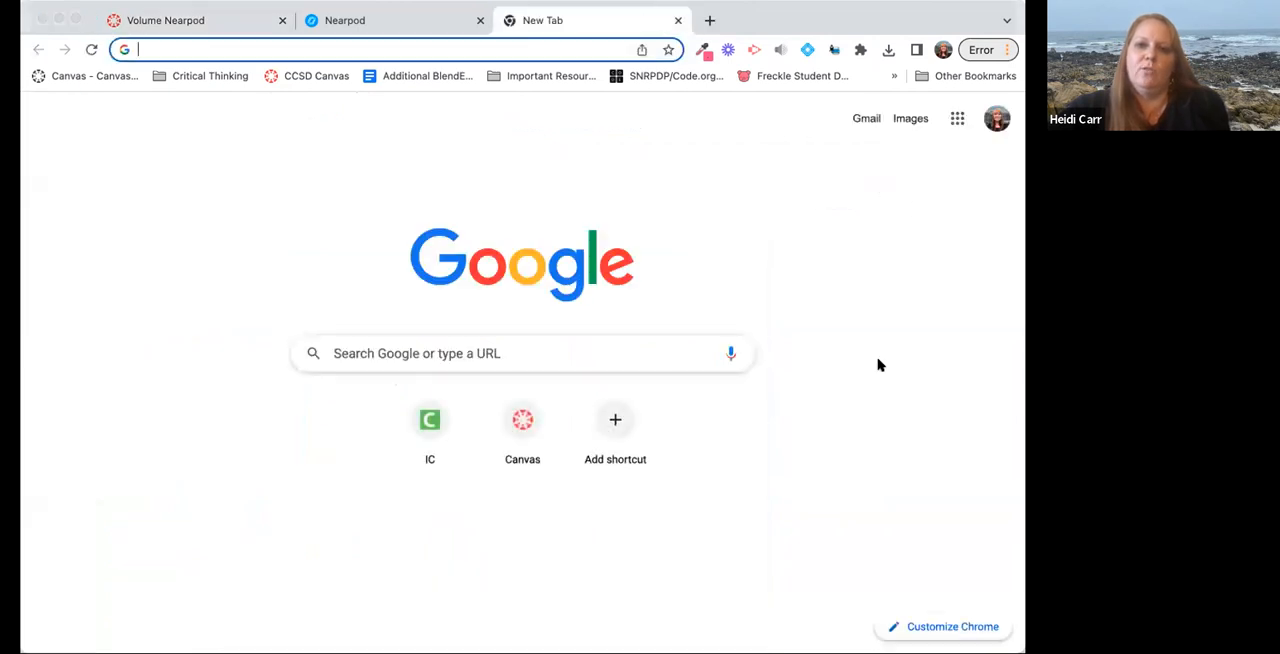
{"action": "left_click", "coordinate": [957, 121]}
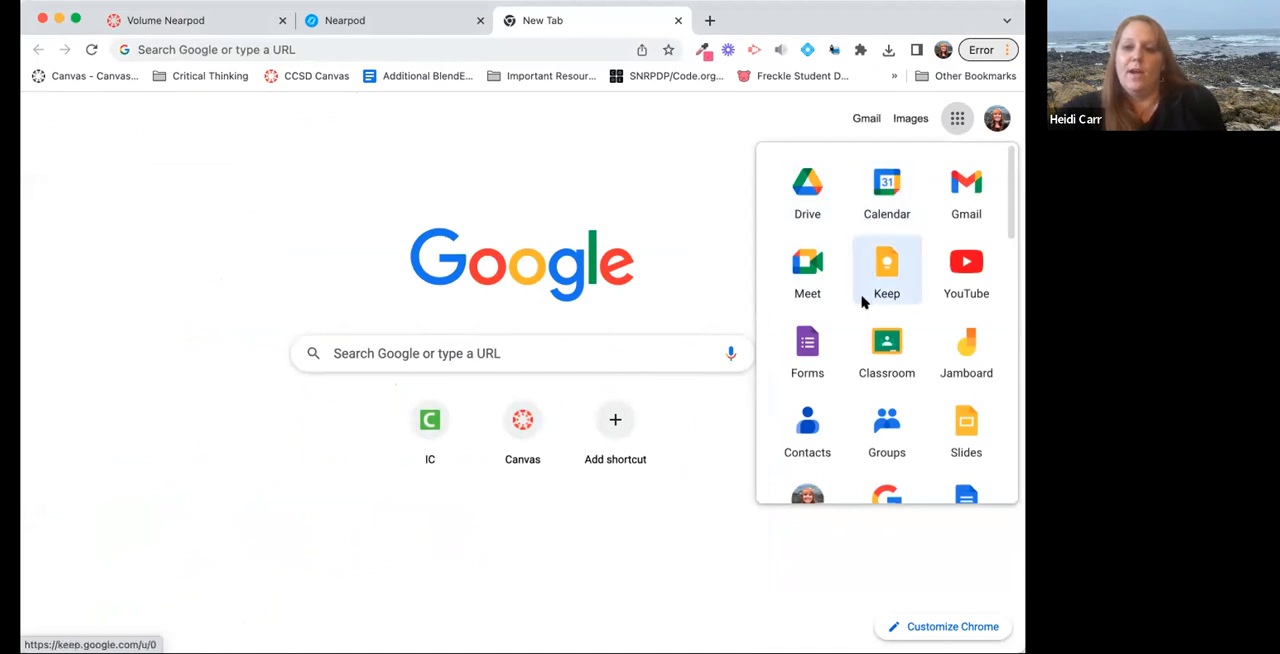
{"action": "left_click", "coordinate": [381, 450]}
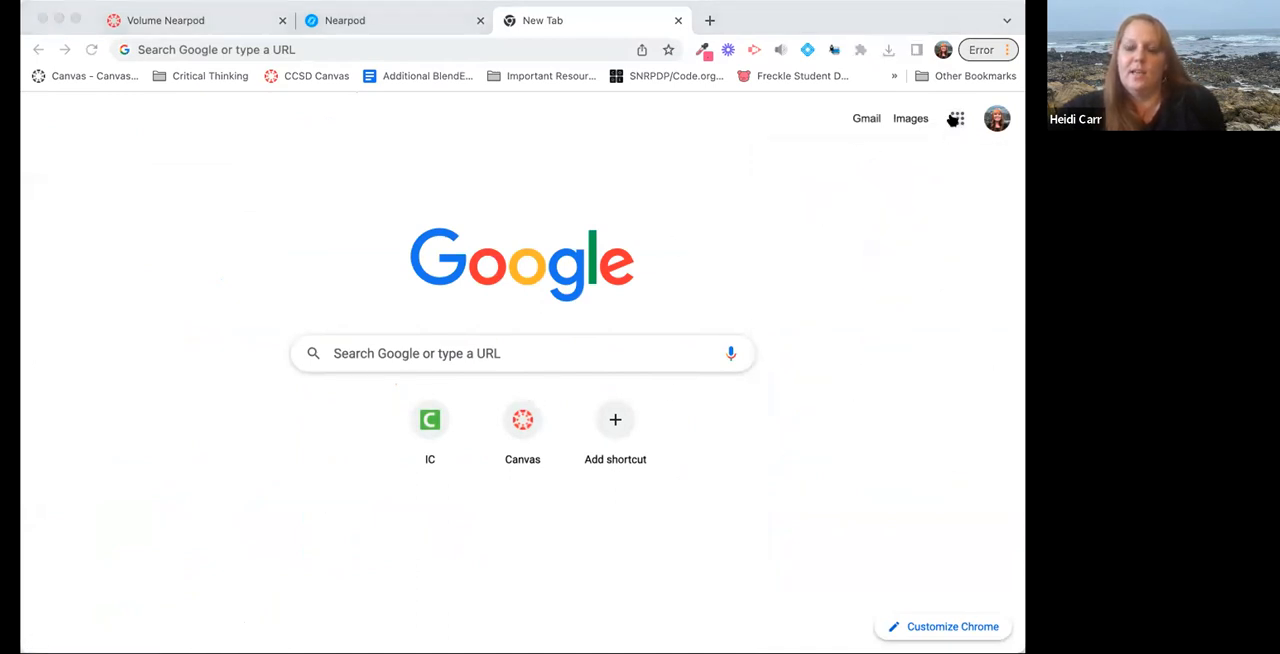
{"action": "left_click", "coordinate": [955, 119]}
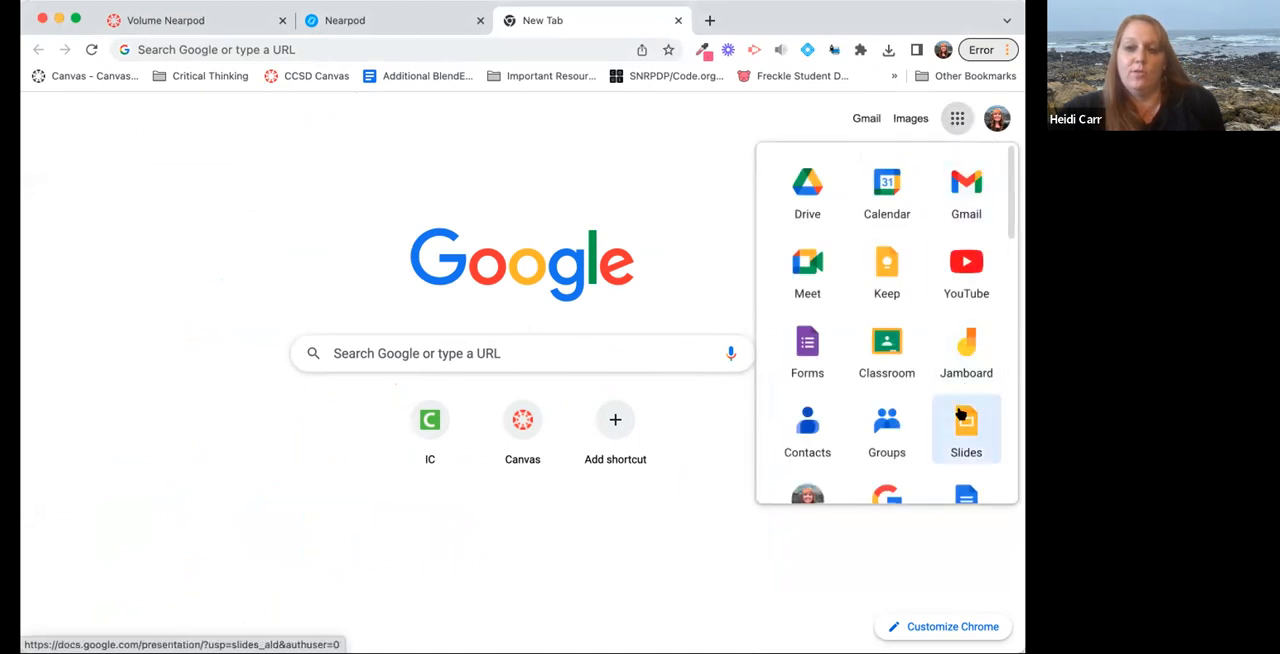
{"action": "left_click", "coordinate": [963, 426]}
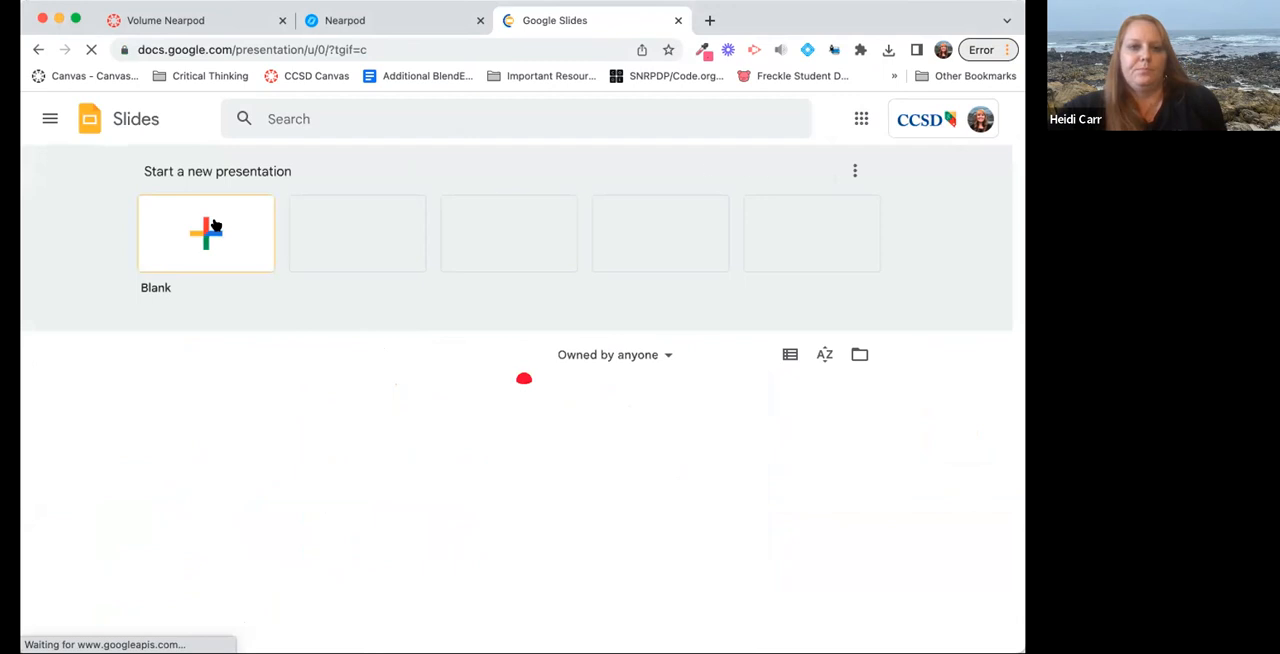
{"action": "left_click", "coordinate": [205, 230]}
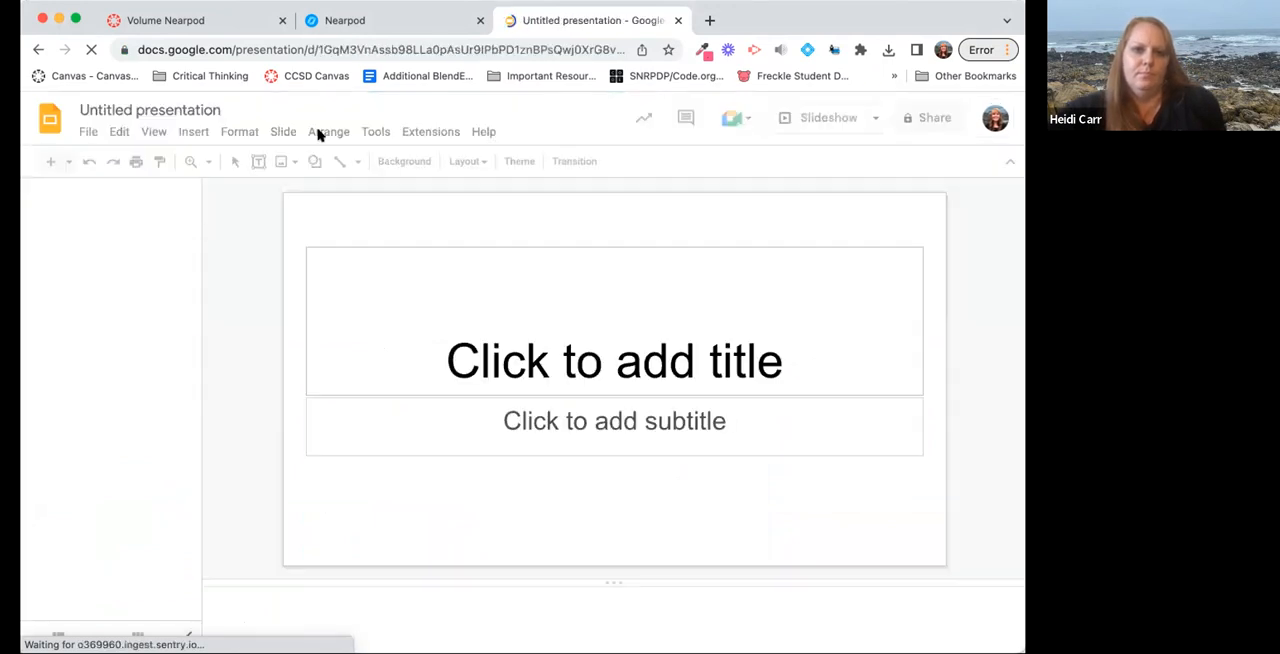
Open the Nearpod add-on in the blank presentation and look through the activity types it offers.
{"action": "left_click", "coordinate": [431, 133]}
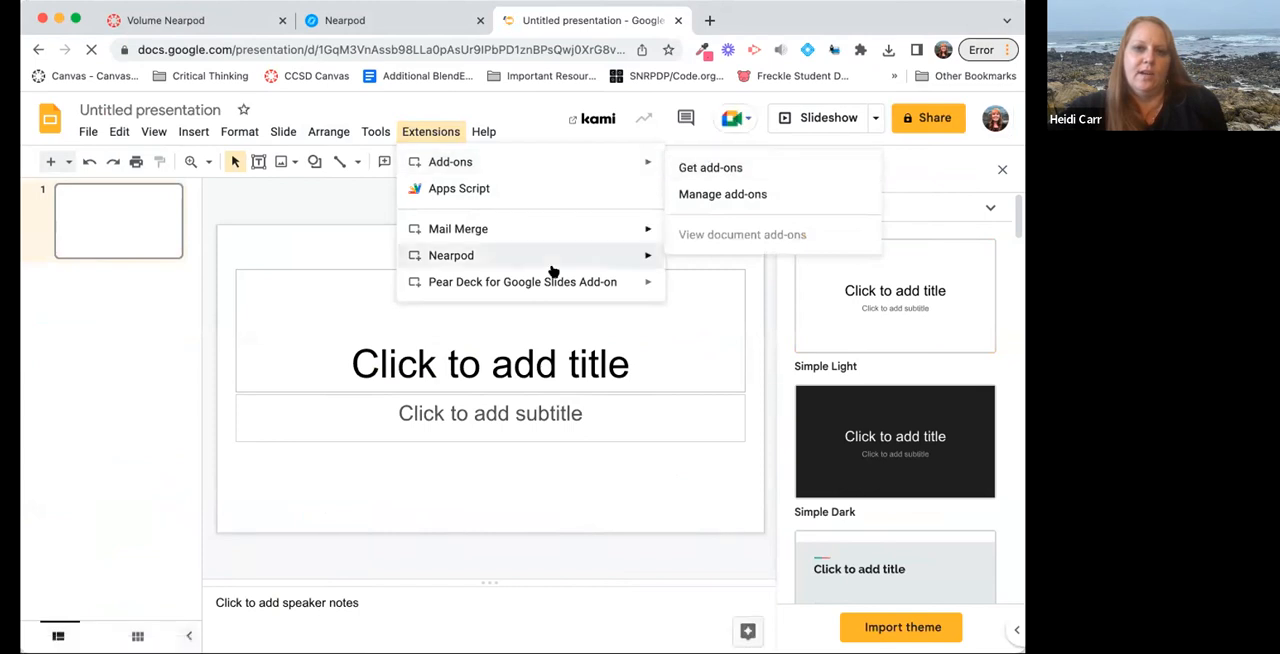
{"action": "mouse_move", "coordinate": [553, 258]}
{"action": "left_click", "coordinate": [693, 261]}
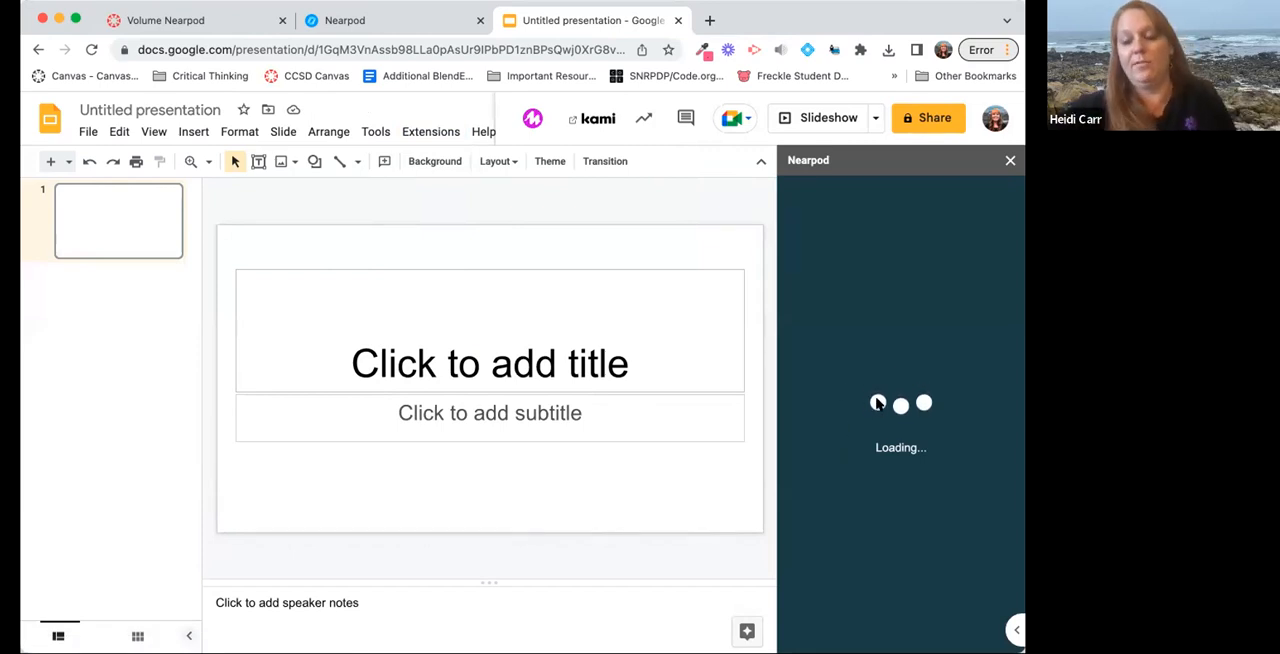
{"action": "scroll", "coordinate": [878, 404], "scroll_direction": "down", "scroll_amount": 1}
{"action": "scroll", "coordinate": [878, 404], "scroll_direction": "down", "scroll_amount": 10}
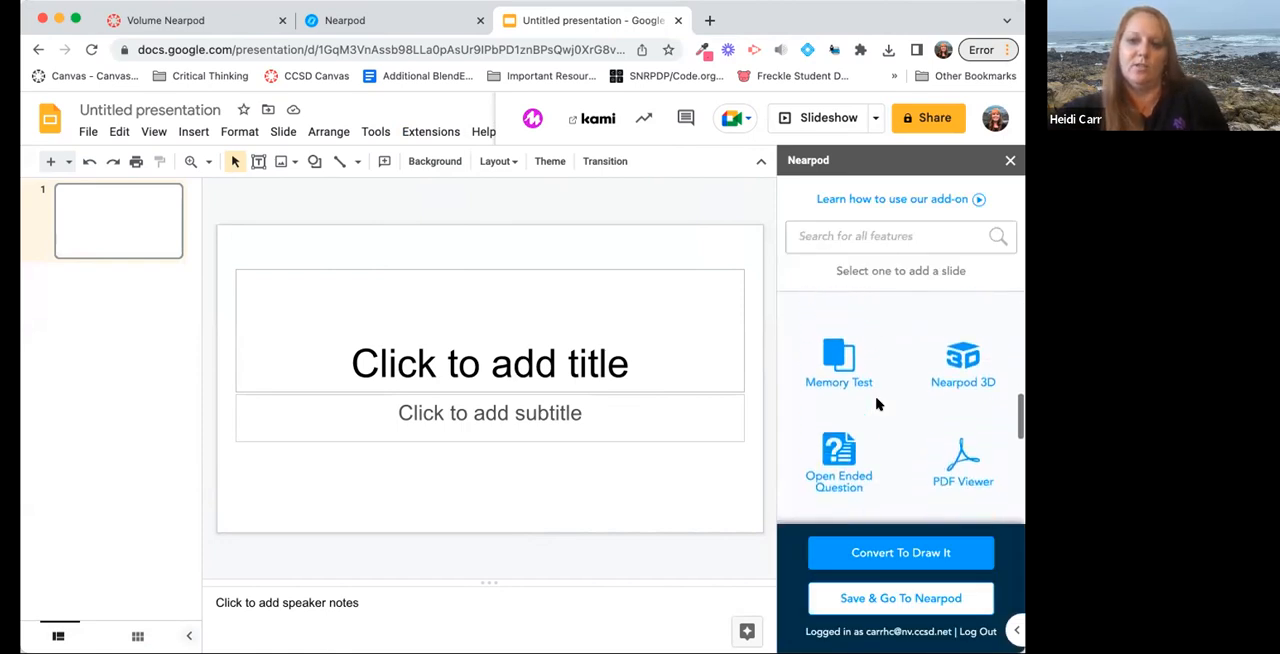
{"action": "scroll", "coordinate": [878, 404], "scroll_direction": "down", "scroll_amount": 5}
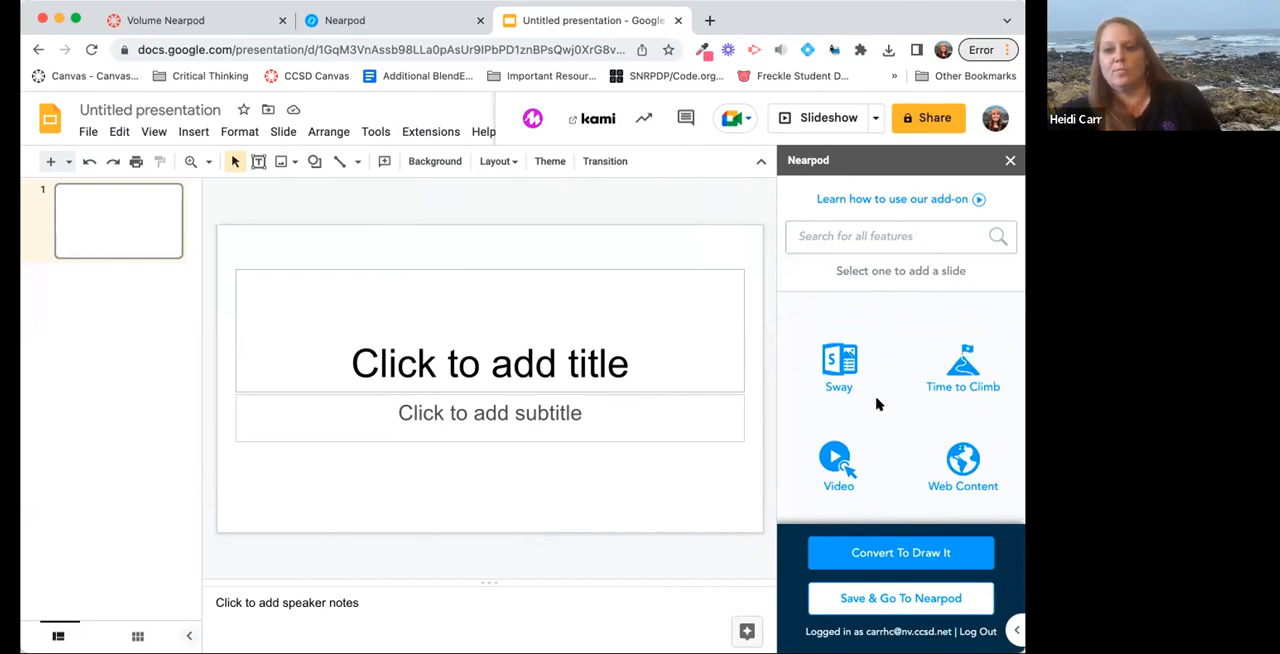
{"action": "scroll", "coordinate": [878, 404], "scroll_direction": "up", "scroll_amount": 12}
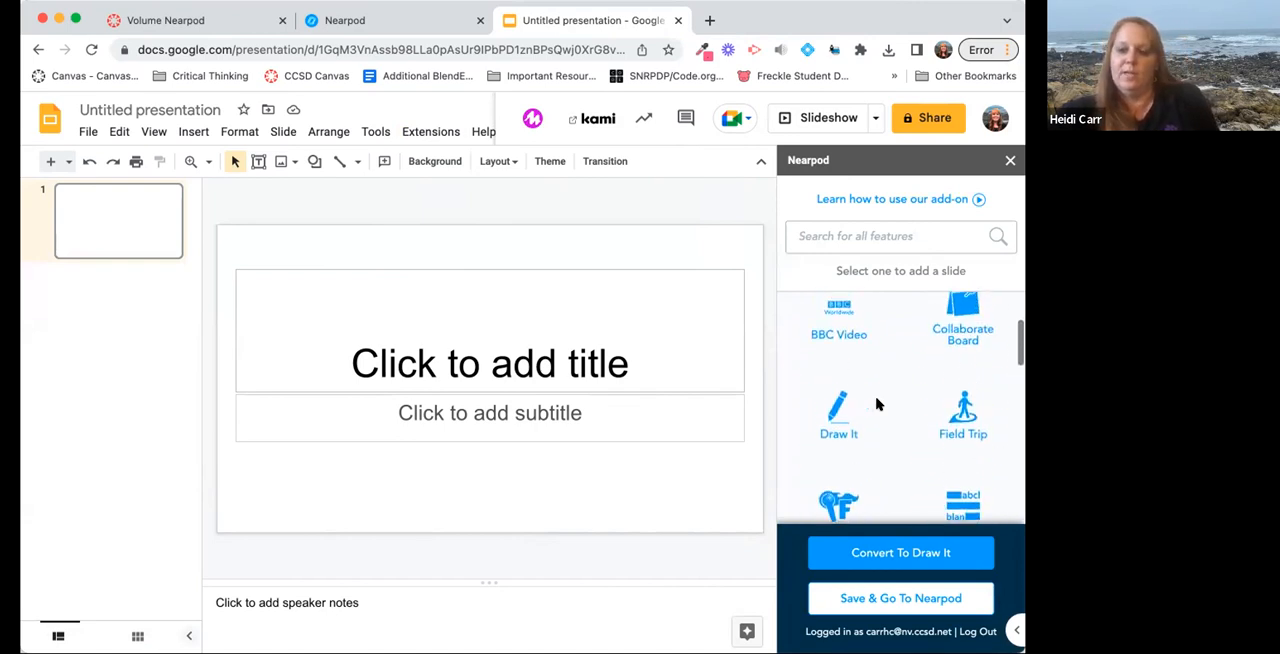
{"action": "scroll", "coordinate": [877, 406], "scroll_direction": "up", "scroll_amount": 3}
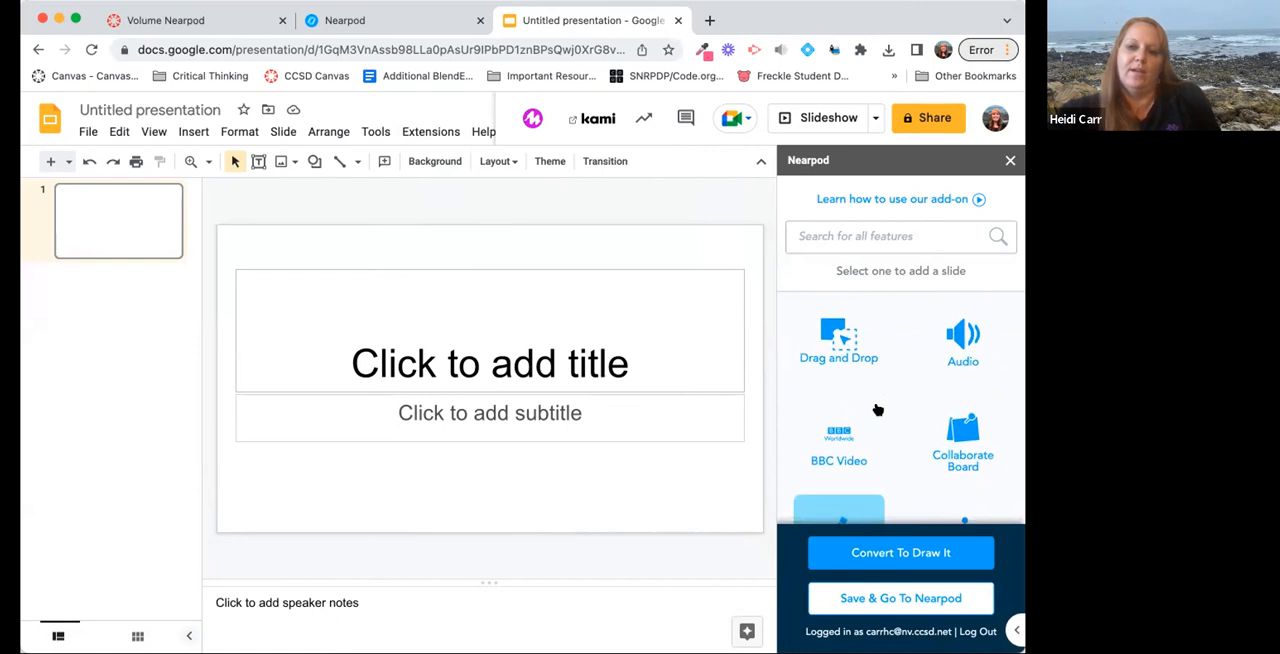
{"action": "scroll", "coordinate": [878, 408], "scroll_direction": "down", "scroll_amount": 8}
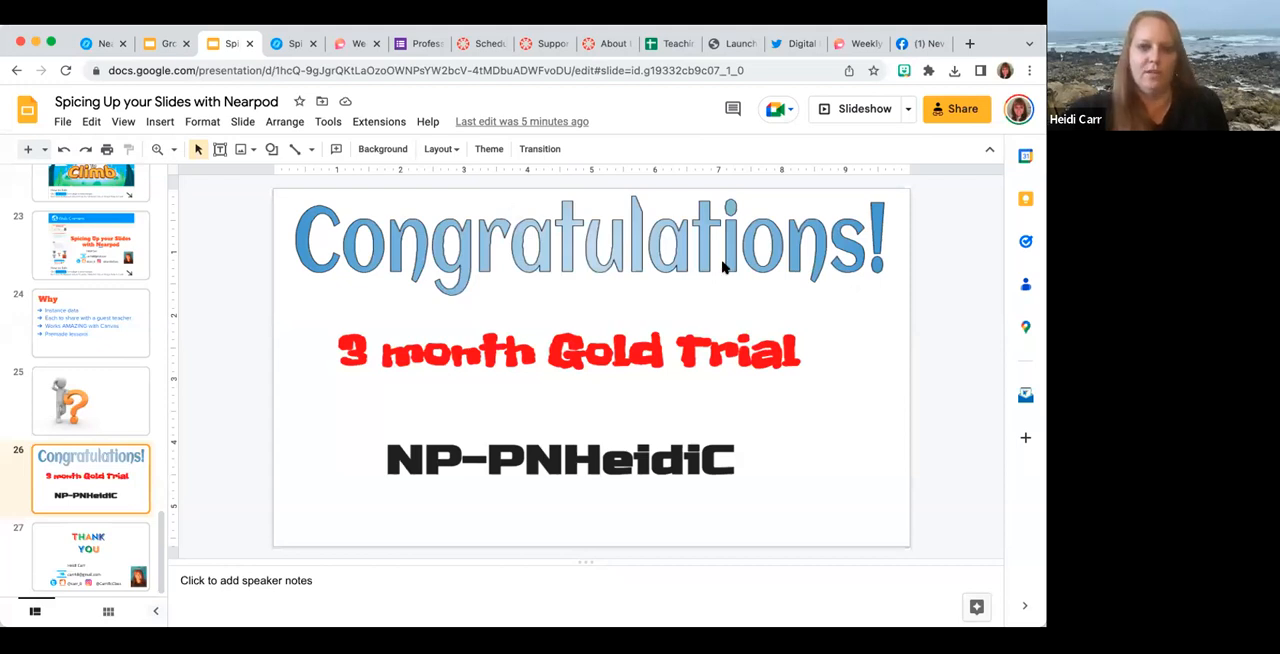
Start the slideshow of the Spicing Up your Slides with Nearpod deck from the Congratulations slide.
{"action": "left_click", "coordinate": [853, 112]}
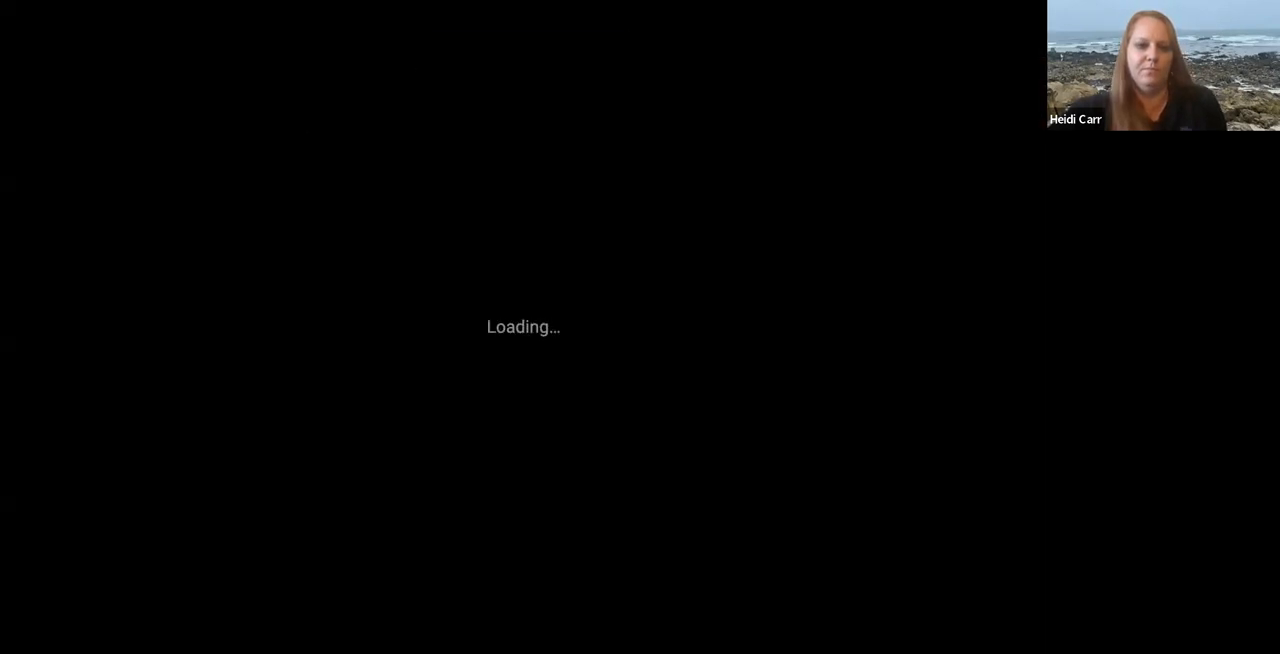
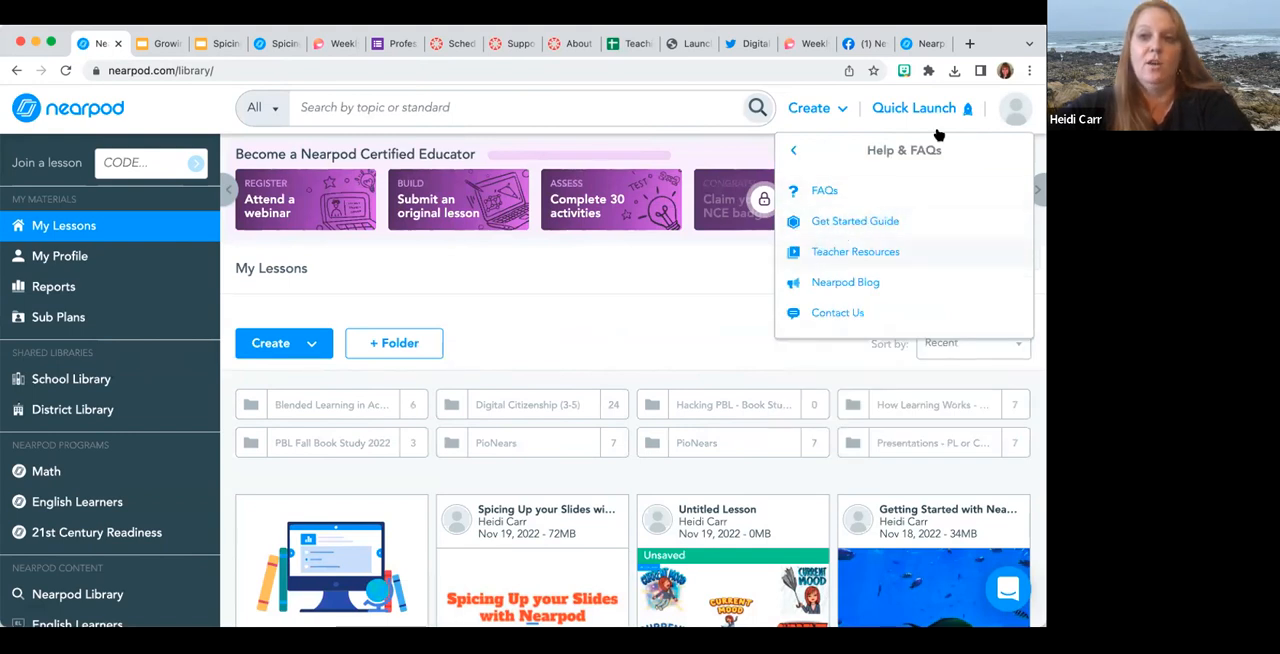
Open the Help & FAQs options in the Nearpod account settings to examine the available support resources.
{"action": "left_click", "coordinate": [1010, 99]}
{"action": "left_click", "coordinate": [1015, 108]}
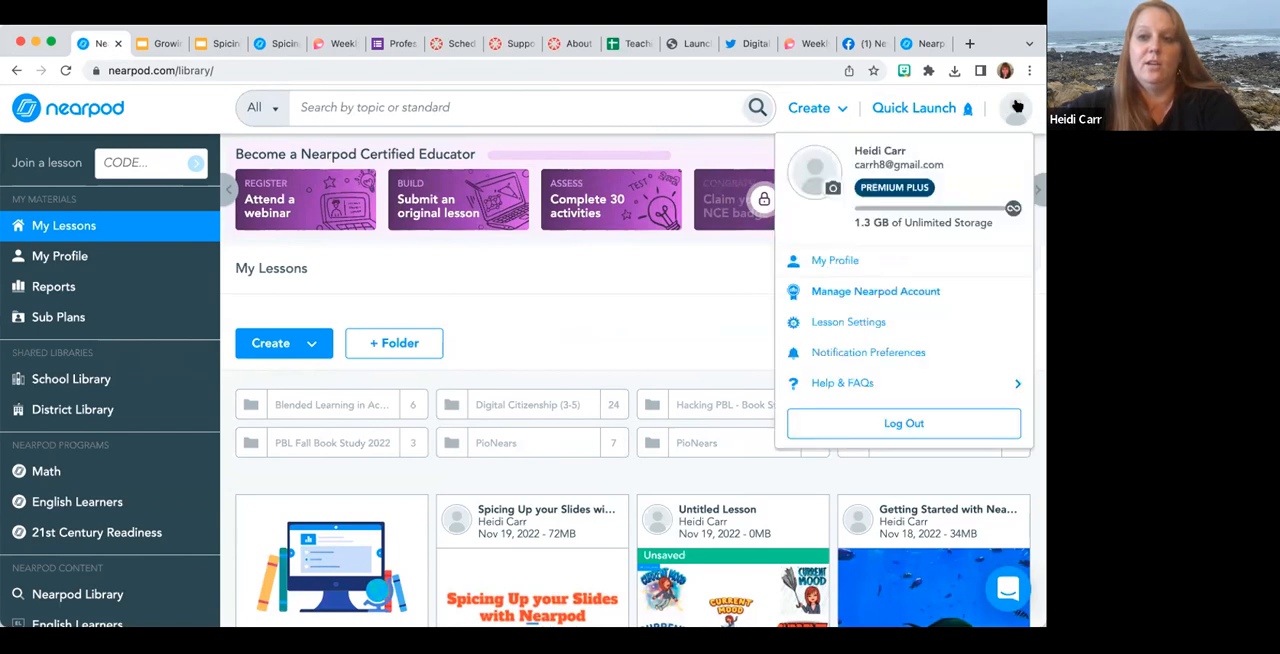
{"action": "left_click", "coordinate": [833, 382]}
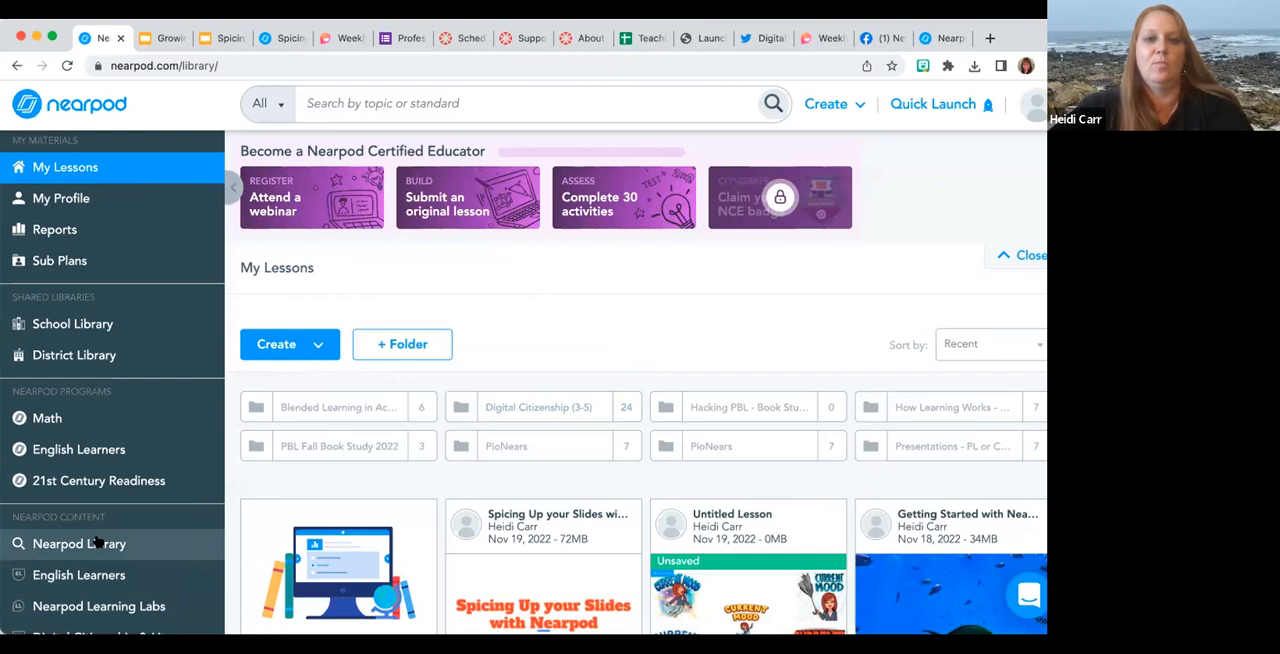
Filter the Nearpod Library by CCSS, Science and 6th grade, and preview the human heart Drag & Drop activity.
{"action": "left_click", "coordinate": [97, 541]}
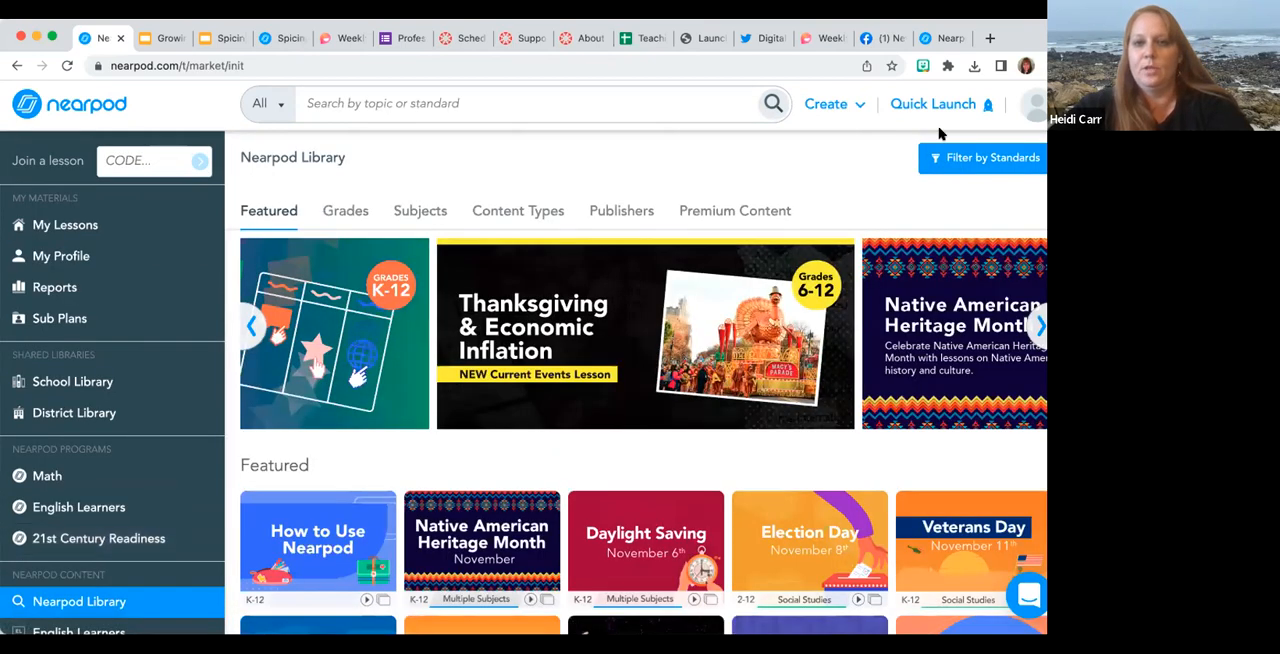
{"action": "left_click", "coordinate": [955, 158]}
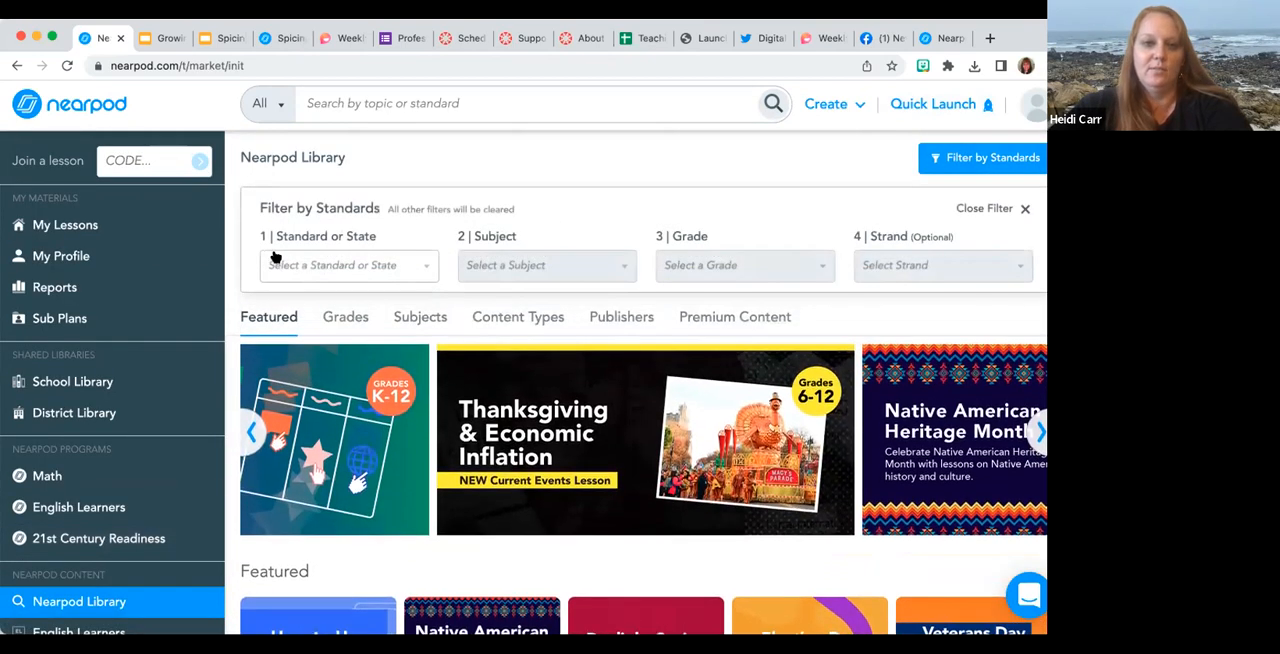
{"action": "left_click", "coordinate": [288, 264]}
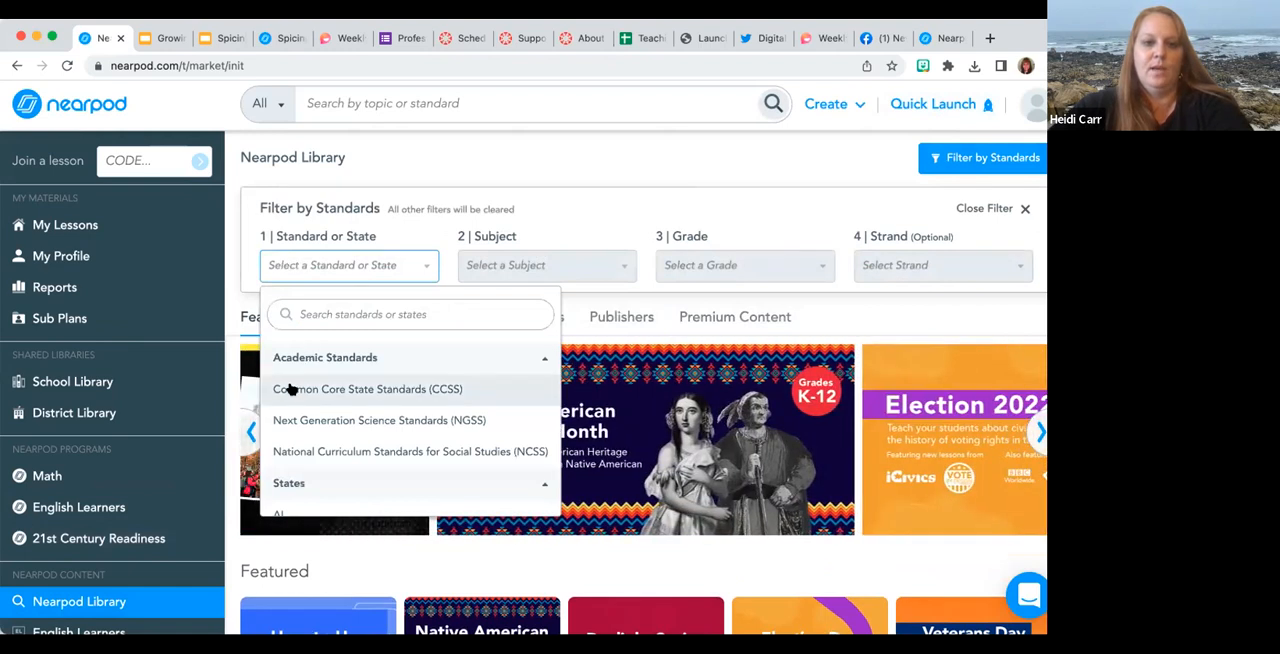
{"action": "left_click", "coordinate": [290, 389]}
{"action": "left_click", "coordinate": [507, 271]}
{"action": "double_click", "coordinate": [506, 271]}
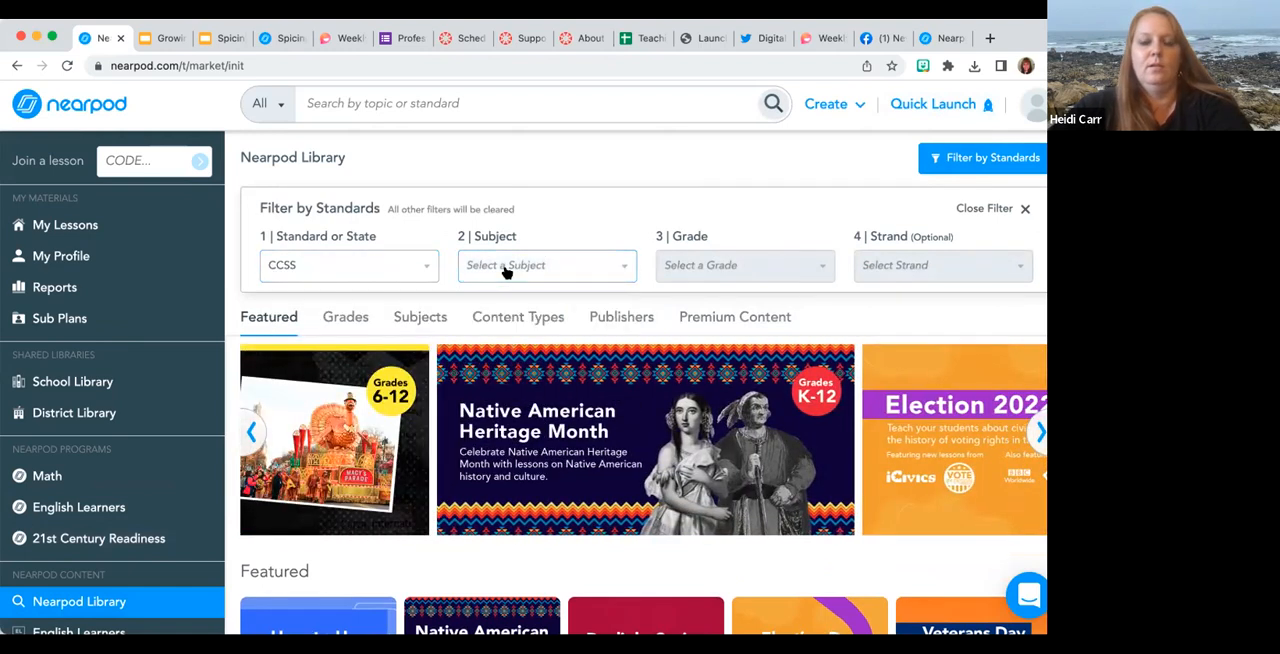
{"action": "left_click", "coordinate": [489, 363]}
{"action": "left_click", "coordinate": [706, 270]}
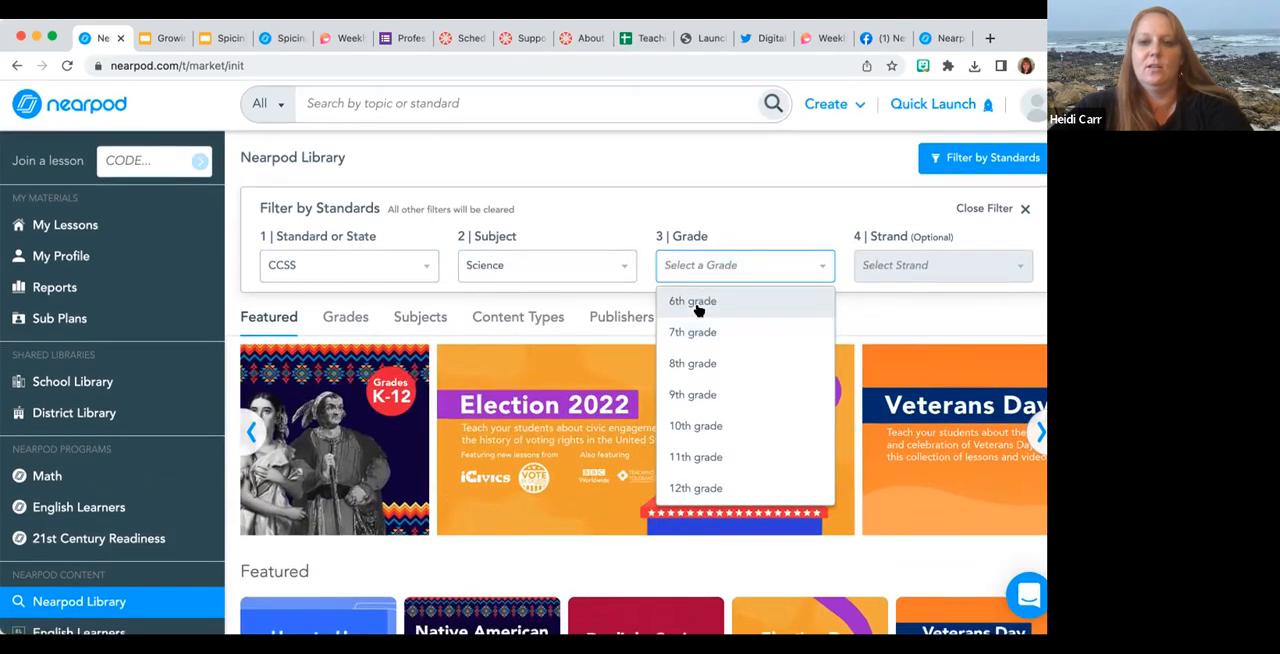
{"action": "left_click", "coordinate": [697, 308]}
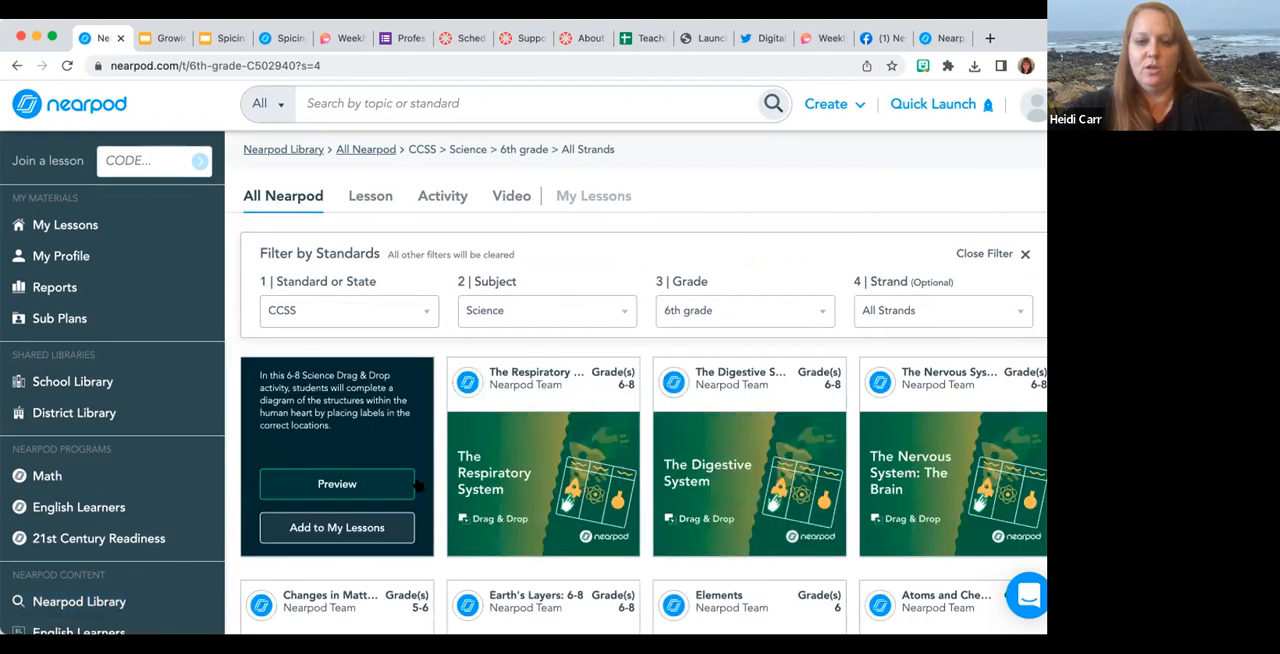
{"action": "left_click", "coordinate": [366, 483]}
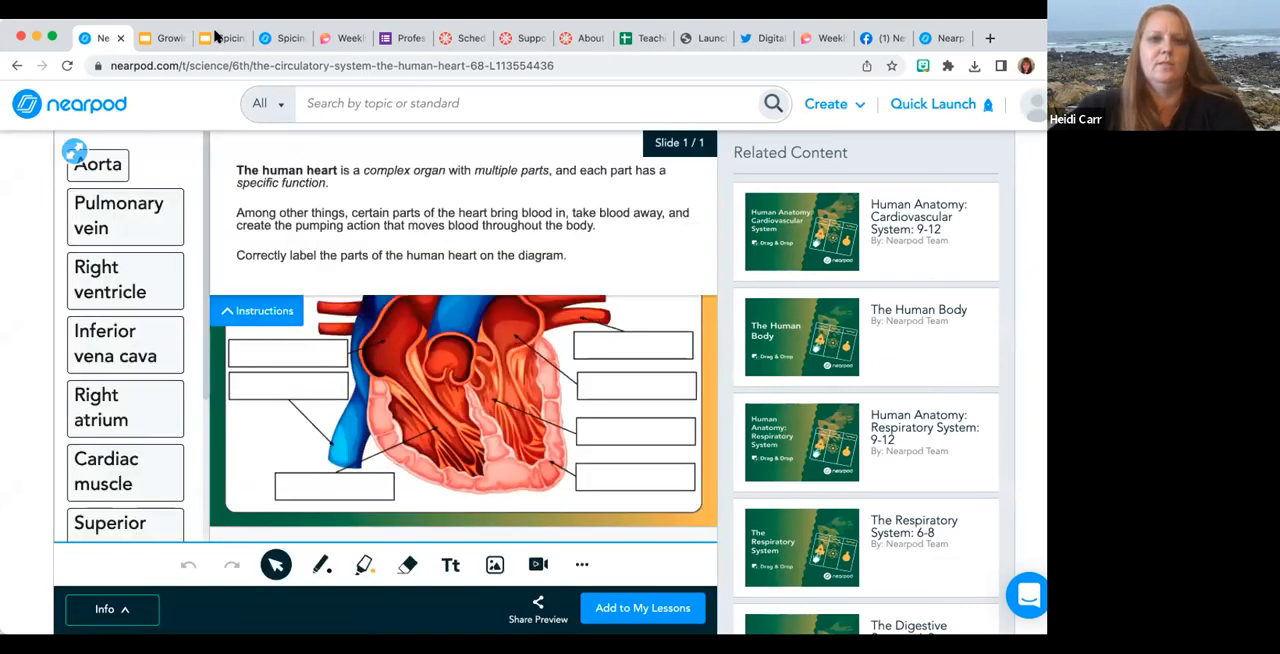
Switch to the Spicing Up your Slides with Nearpod deck, show the Congratulations slide and collapse the speaker notes area.
{"action": "left_click", "coordinate": [214, 36]}
{"action": "left_click", "coordinate": [119, 485]}
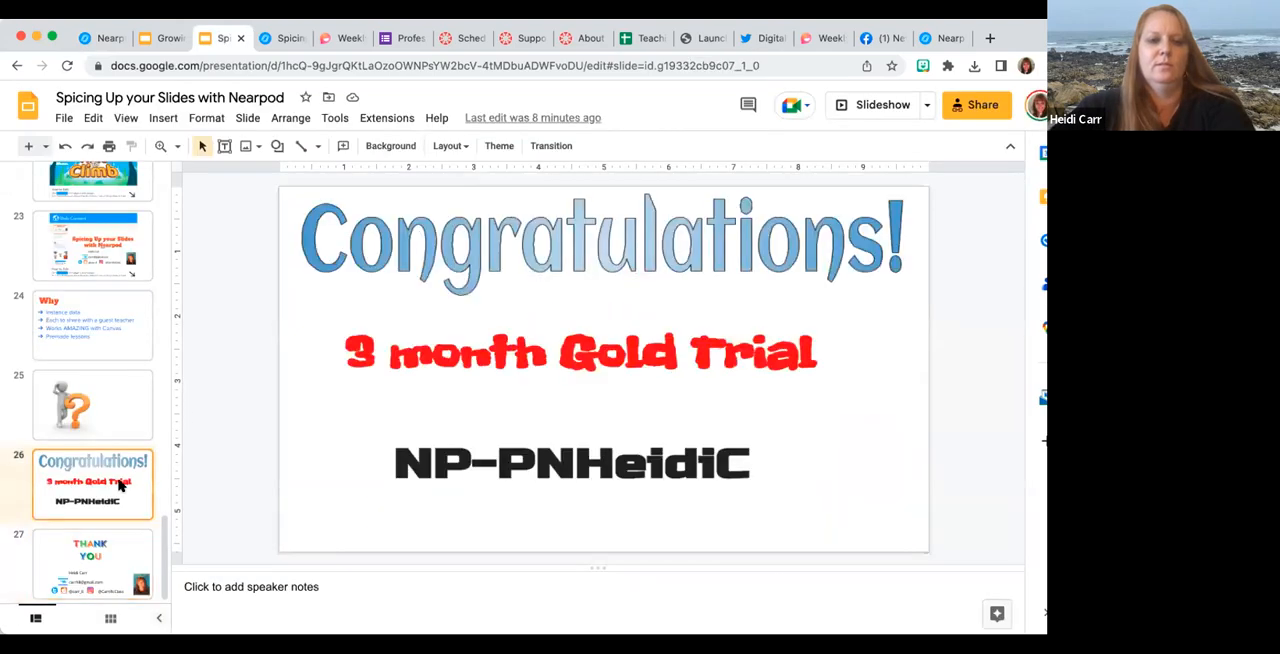
{"action": "left_click_drag", "start_coordinate": [600, 566], "coordinate": [597, 630]}
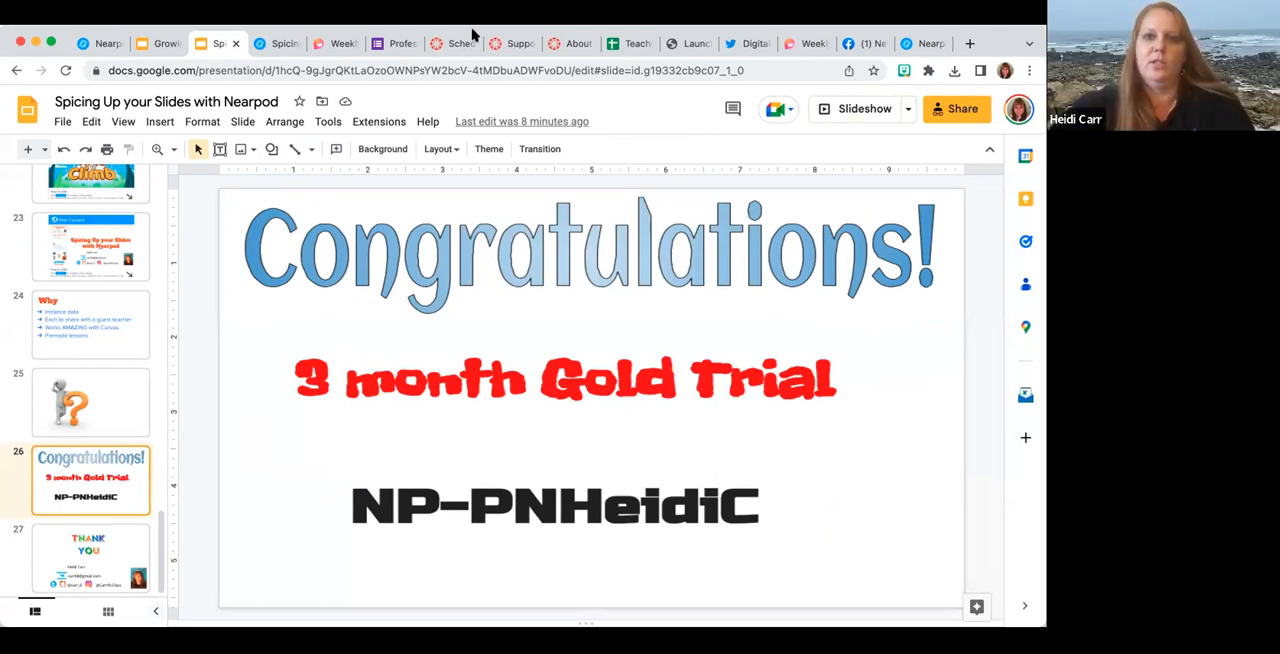
Return to the Nearpod Library and search it for volume.
{"action": "left_click", "coordinate": [926, 48]}
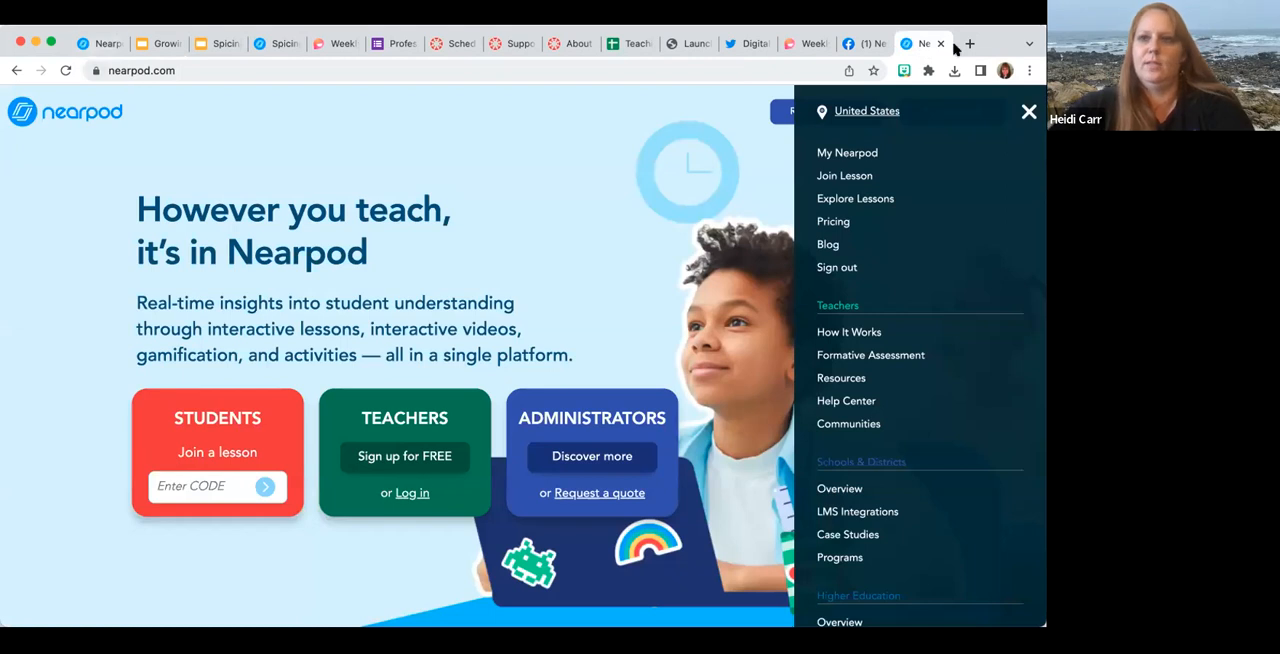
{"action": "left_click", "coordinate": [78, 43]}
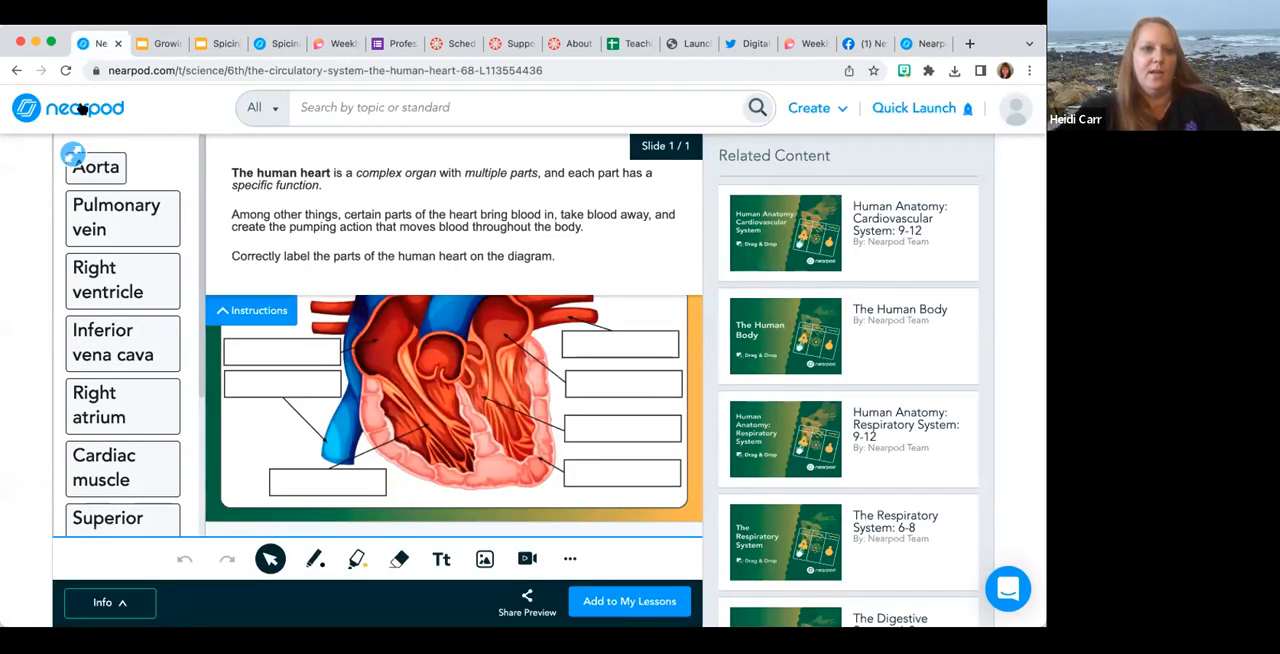
{"action": "left_click", "coordinate": [83, 108]}
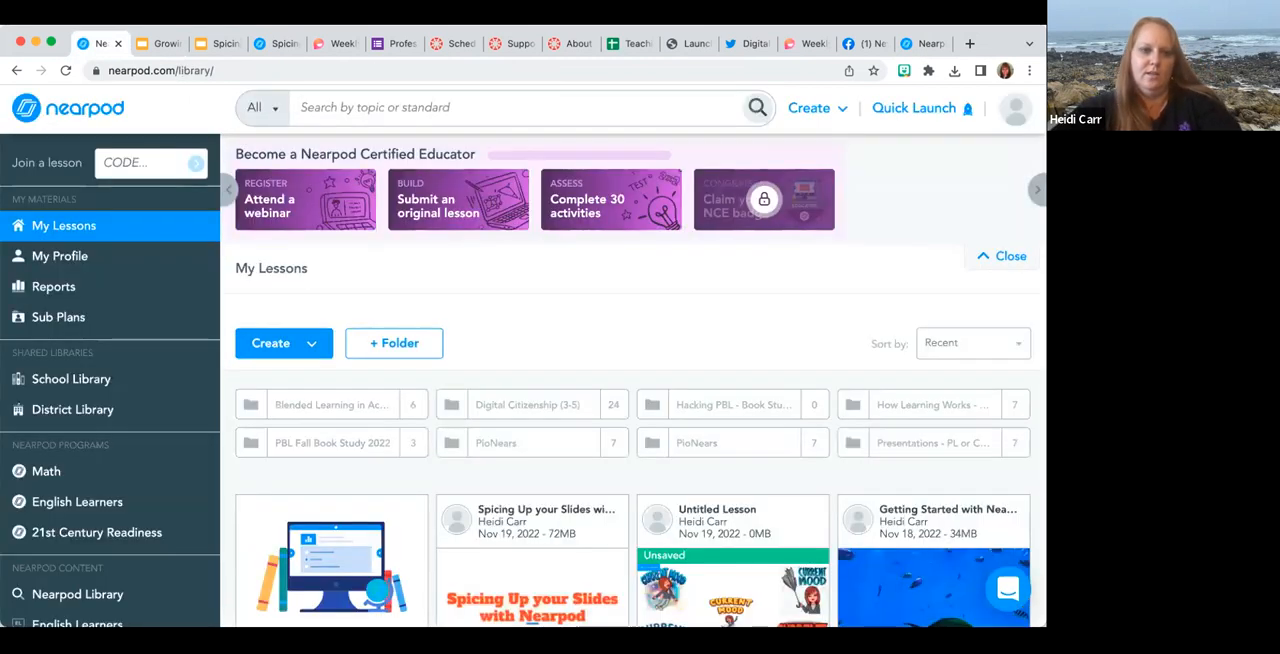
{"action": "left_click", "coordinate": [86, 592]}
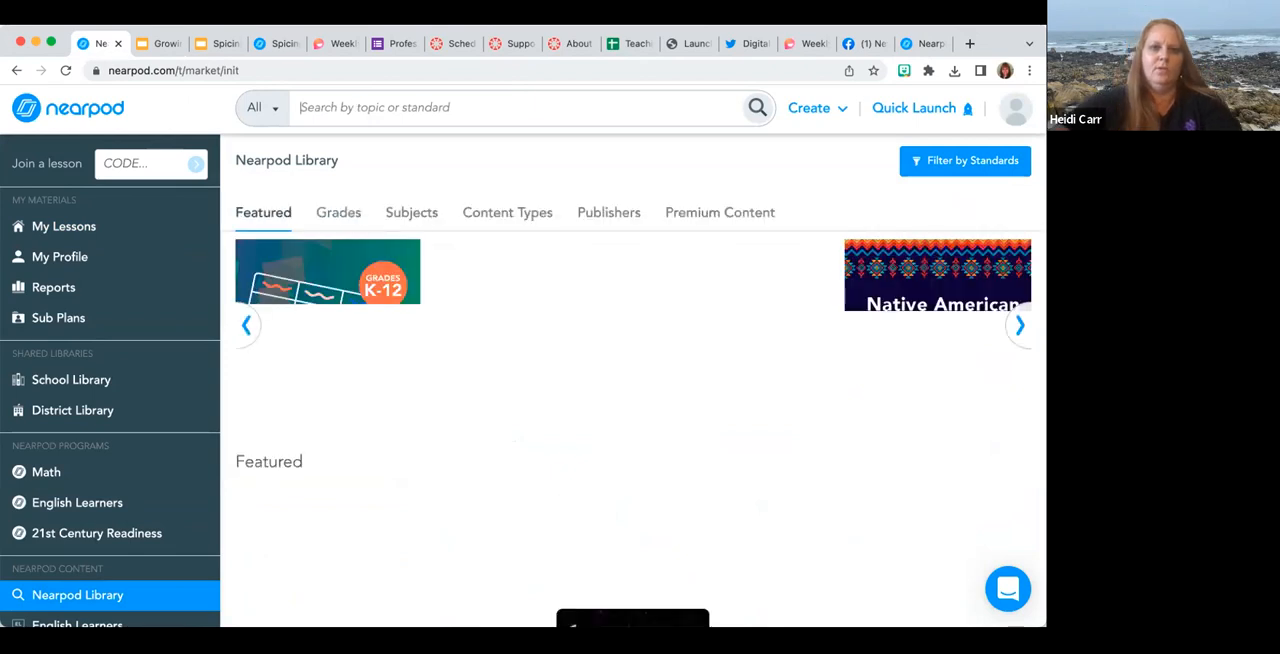
{"action": "type", "text": "volume"}
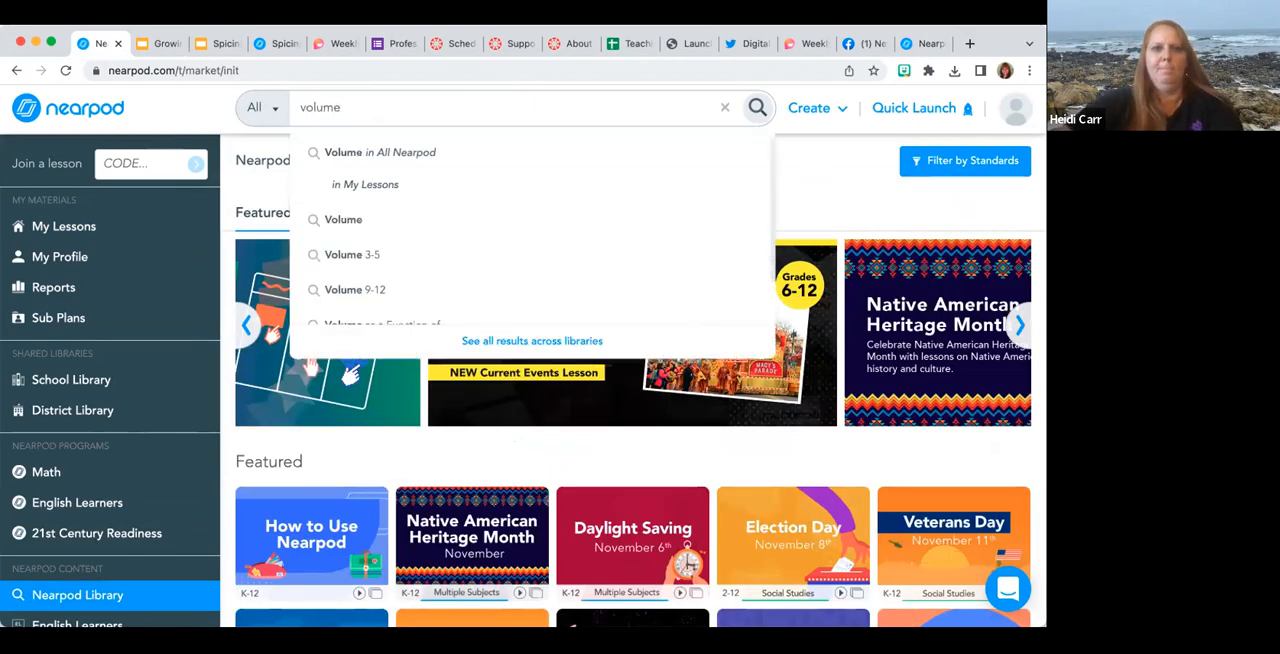
{"action": "key", "text": "Return"}
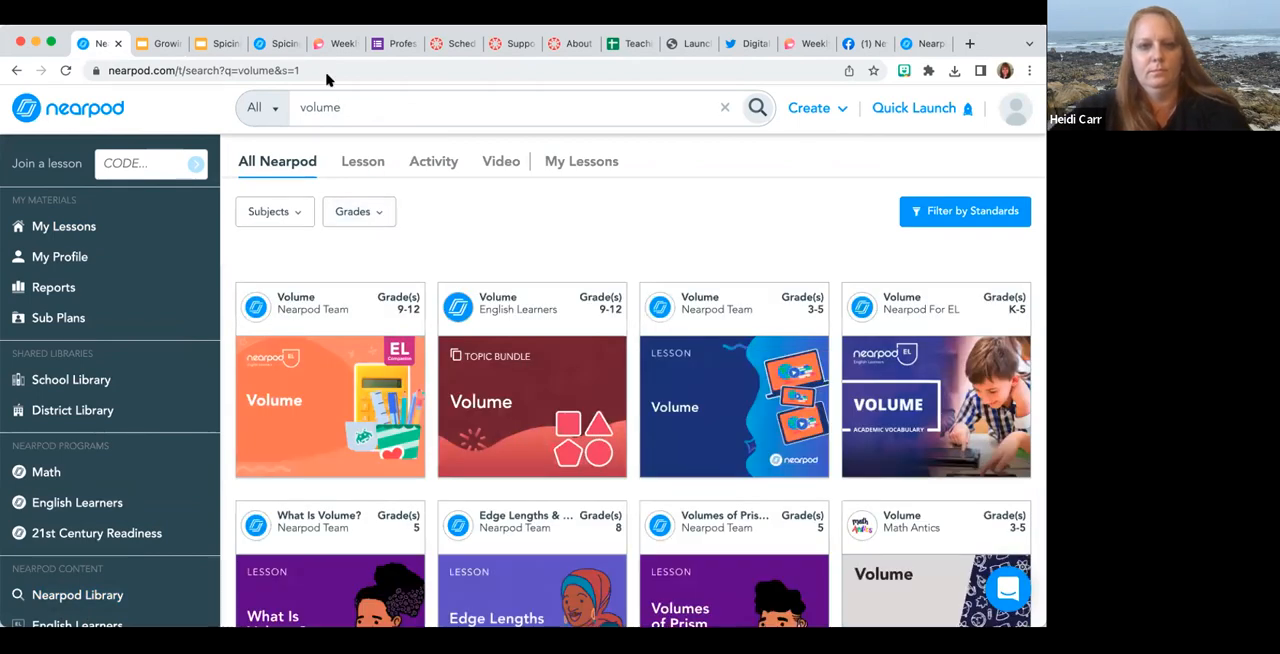
Narrow the volume search results to 6th grade and to lessons only.
{"action": "left_click", "coordinate": [371, 210]}
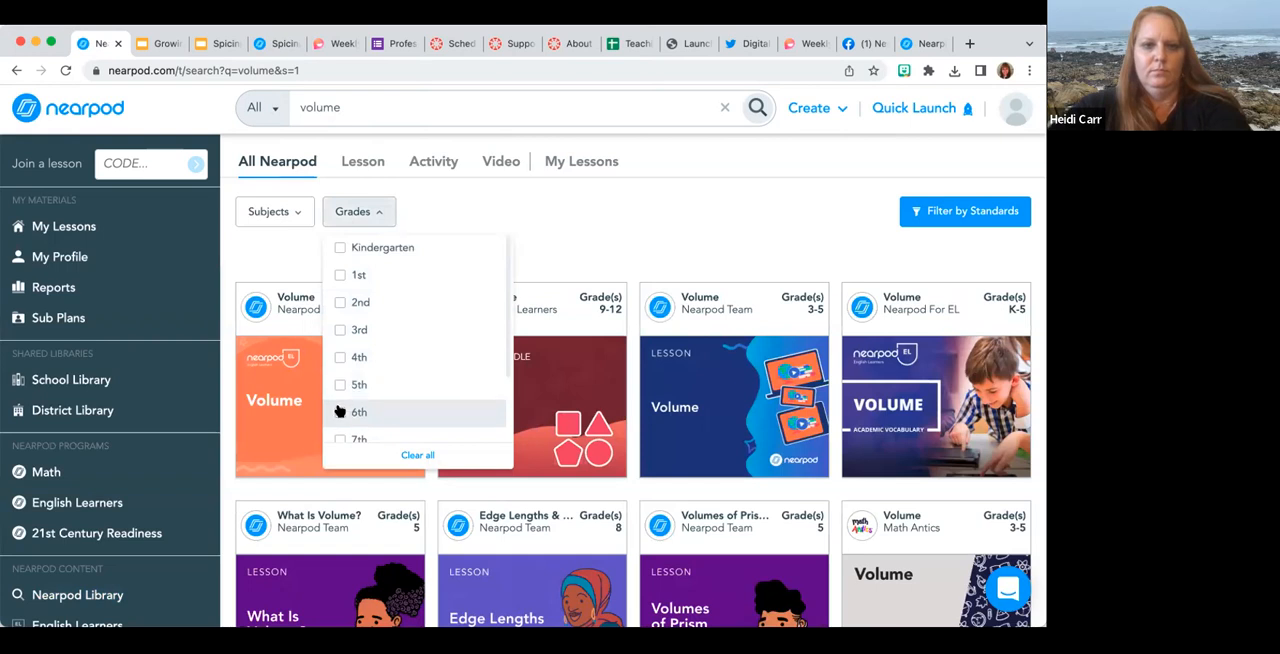
{"action": "left_click", "coordinate": [340, 412]}
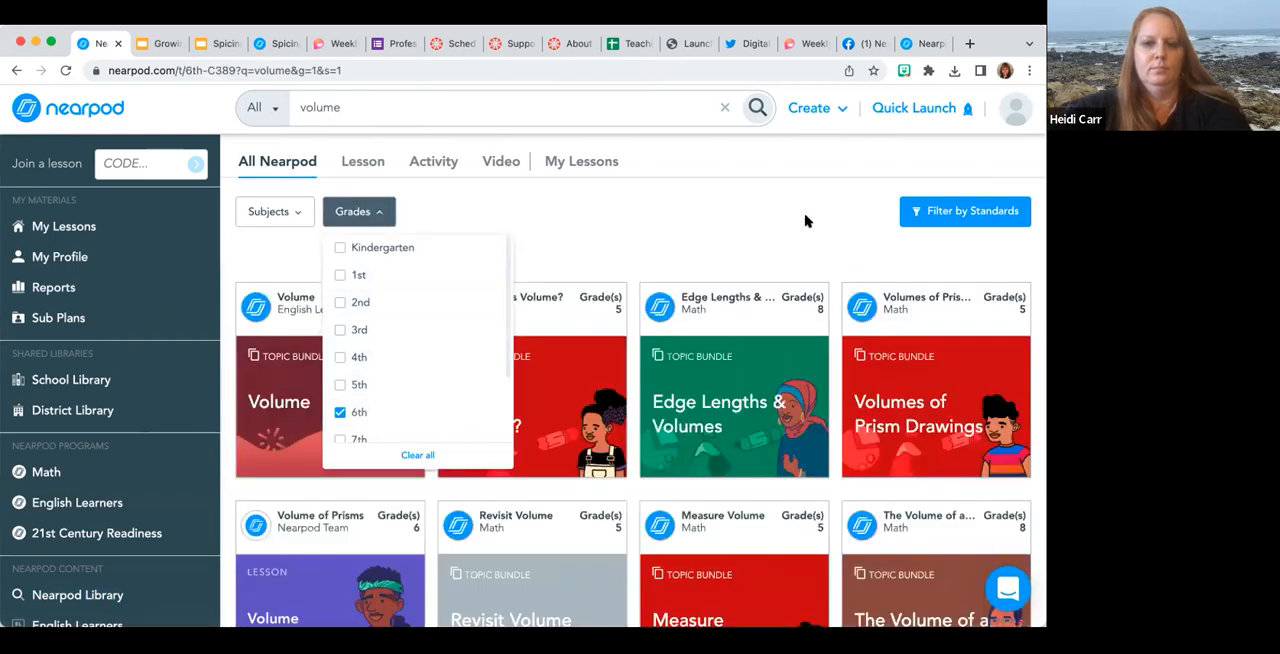
{"action": "left_click", "coordinate": [806, 220]}
{"action": "scroll", "coordinate": [740, 340], "scroll_direction": "down", "scroll_amount": 2}
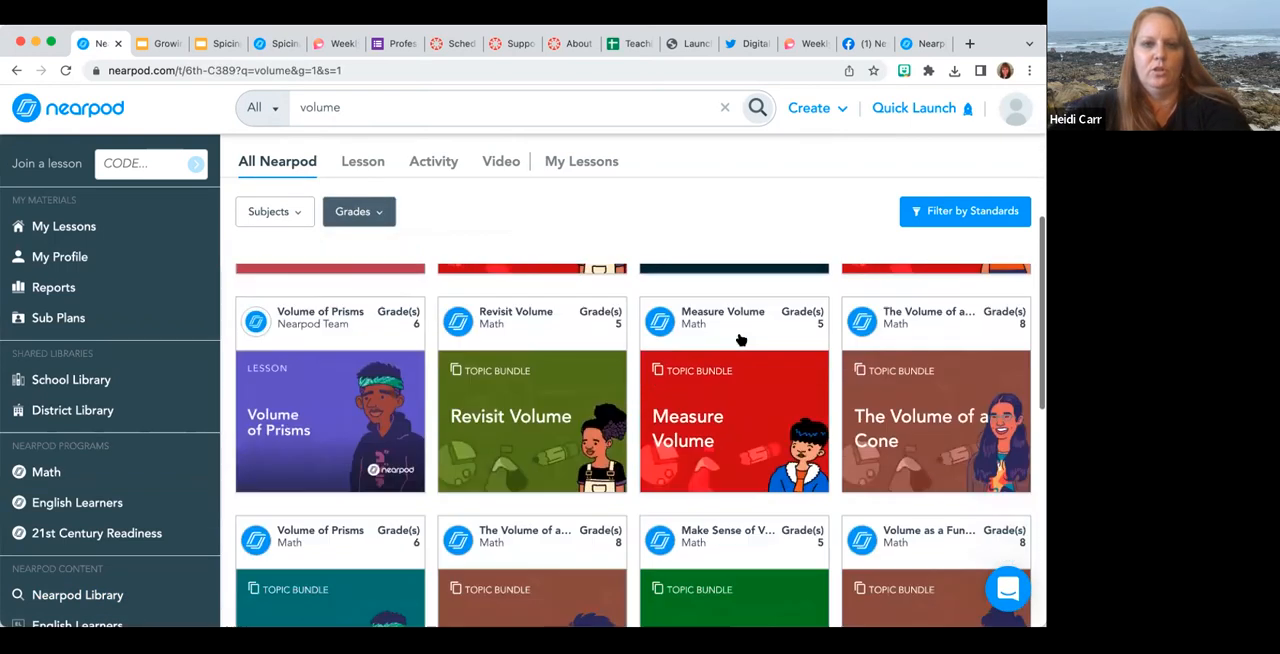
{"action": "left_click", "coordinate": [363, 163]}
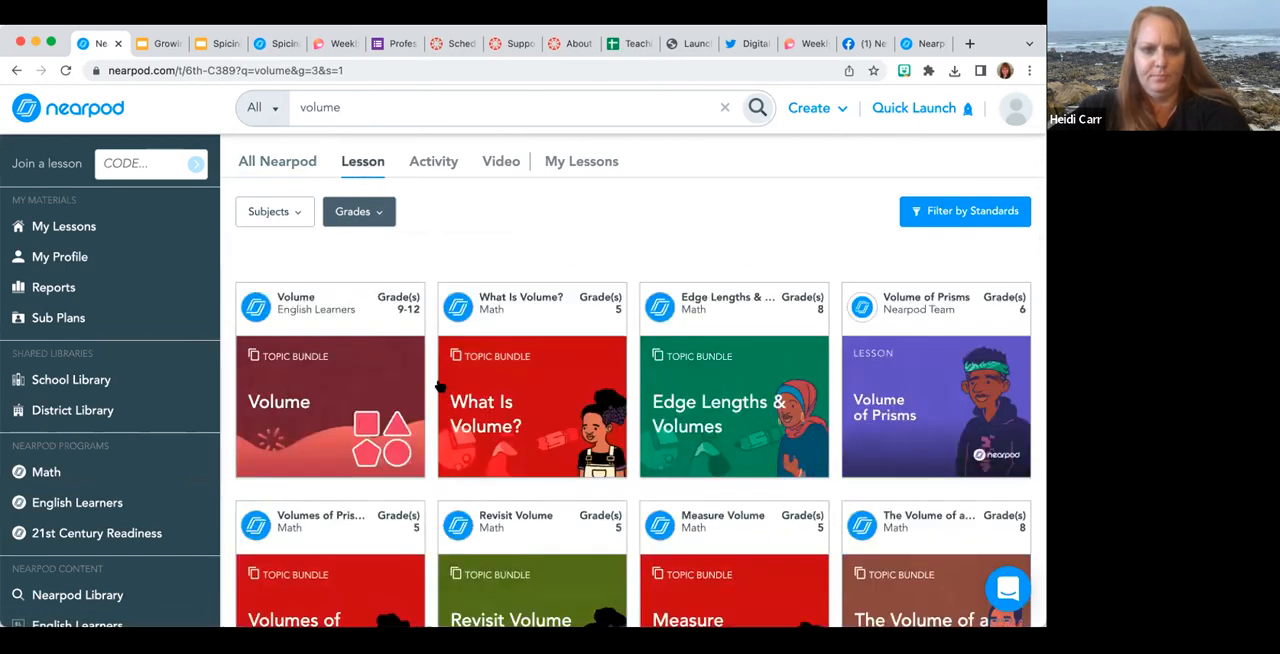
Preview the opening slides of the What Is Volume? featured lesson and add it to My Lessons.
{"action": "mouse_move", "coordinate": [510, 418]}
{"action": "left_click", "coordinate": [528, 383]}
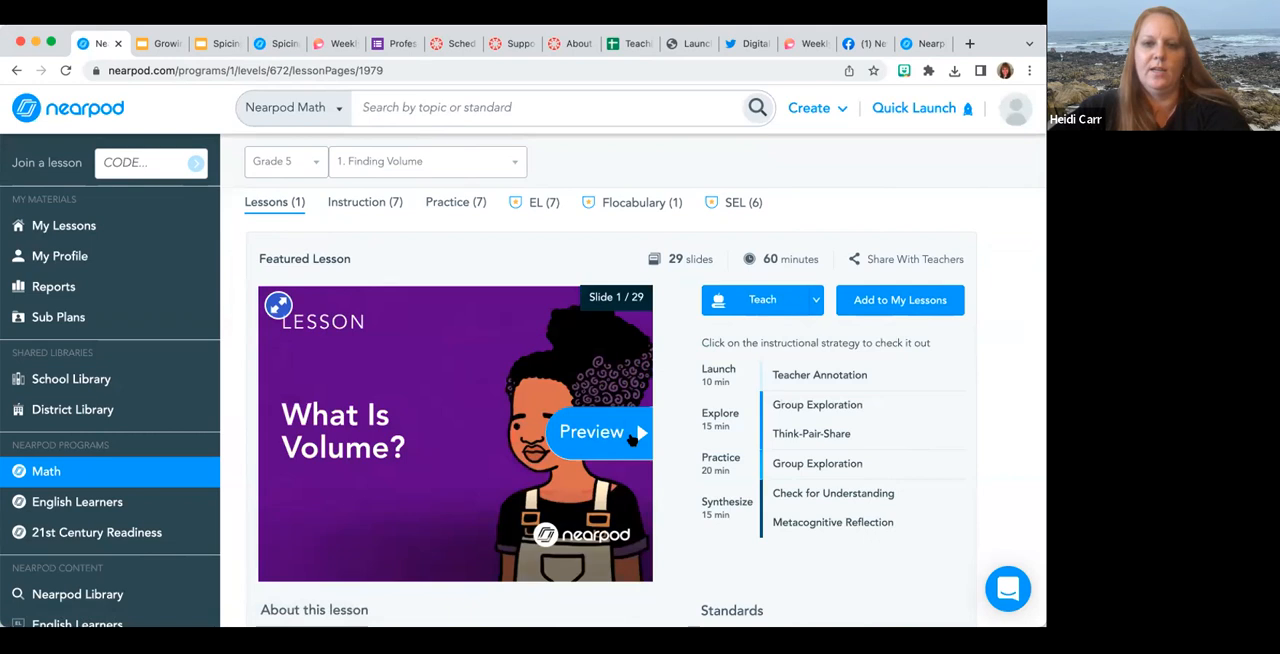
{"action": "left_click", "coordinate": [632, 440]}
{"action": "left_click", "coordinate": [640, 432]}
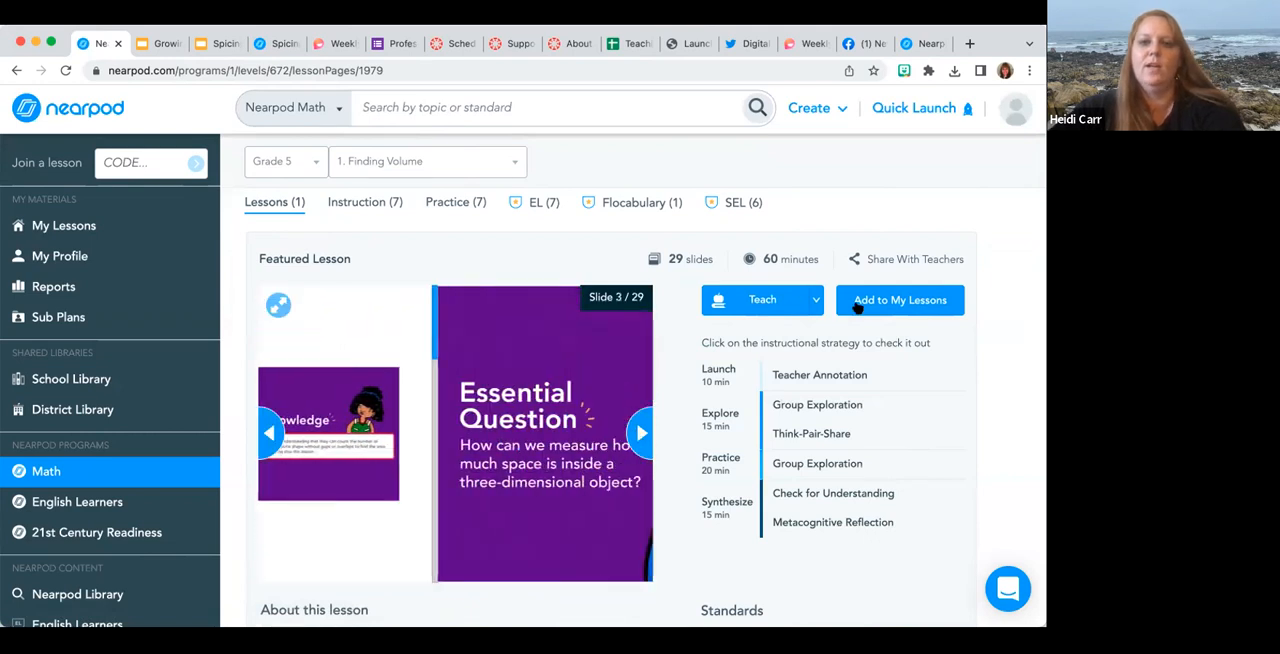
{"action": "left_click", "coordinate": [873, 302]}
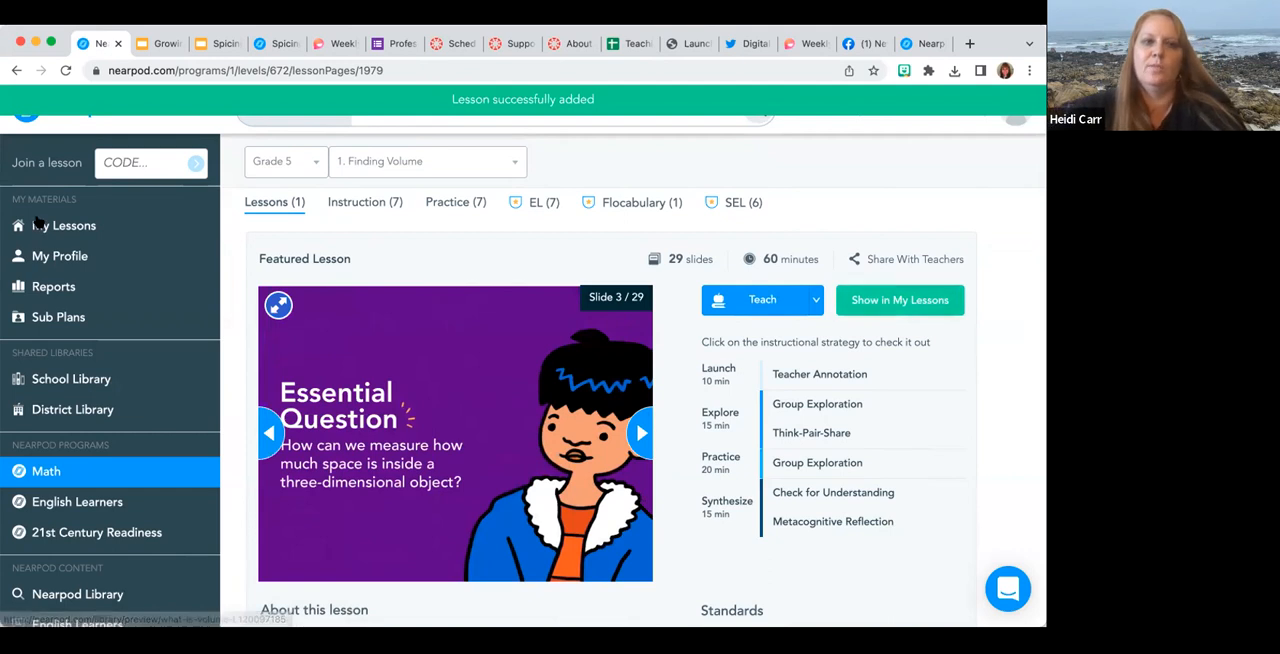
Open the What Is Volume? lesson from My Lessons for editing.
{"action": "left_click", "coordinate": [35, 228]}
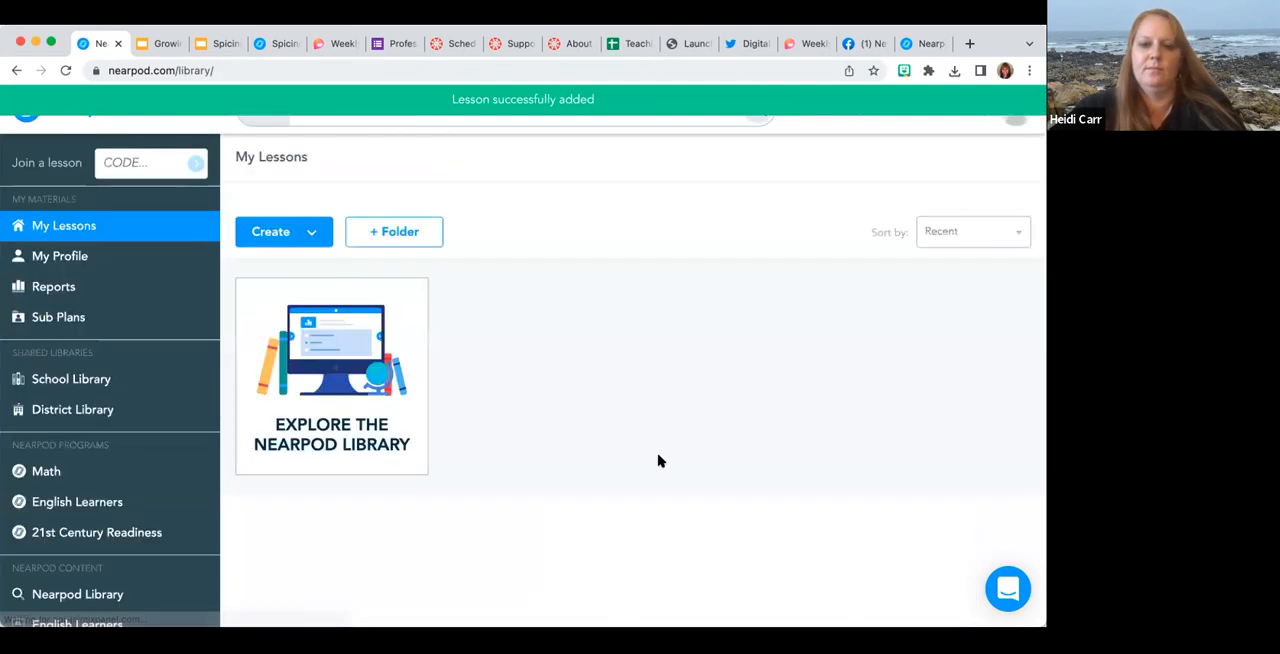
{"action": "scroll", "coordinate": [591, 486], "scroll_direction": "down", "scroll_amount": 1}
{"action": "mouse_move", "coordinate": [591, 427]}
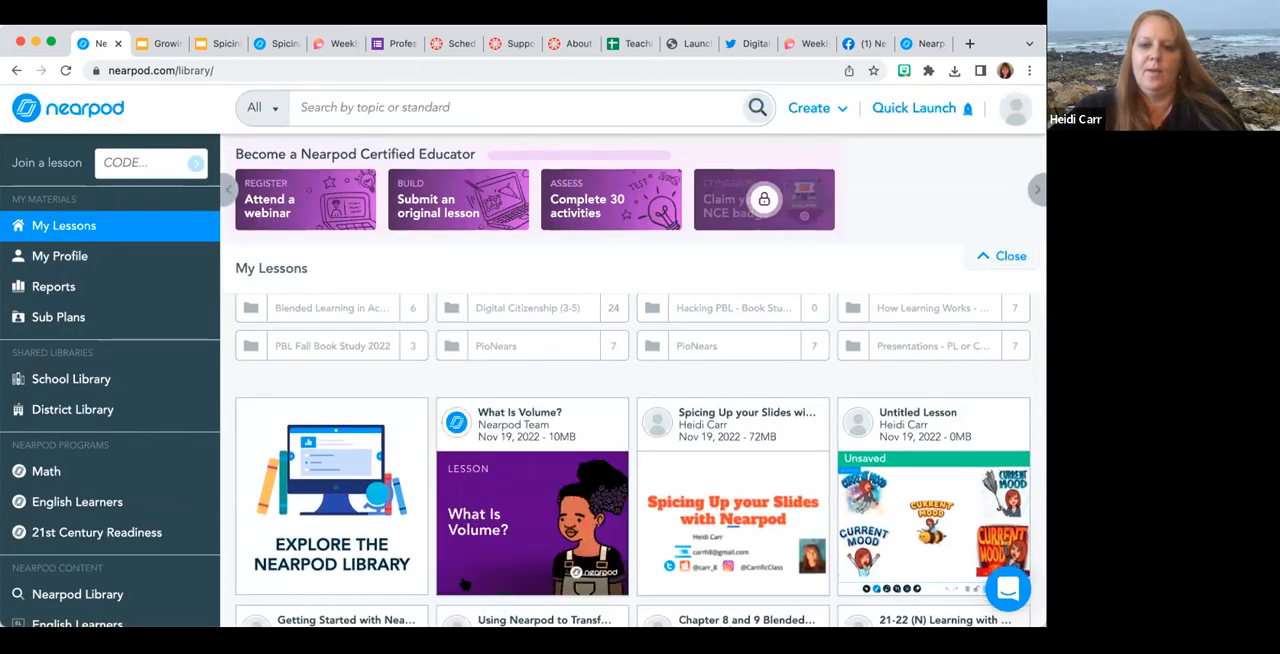
{"action": "left_click", "coordinate": [466, 579]}
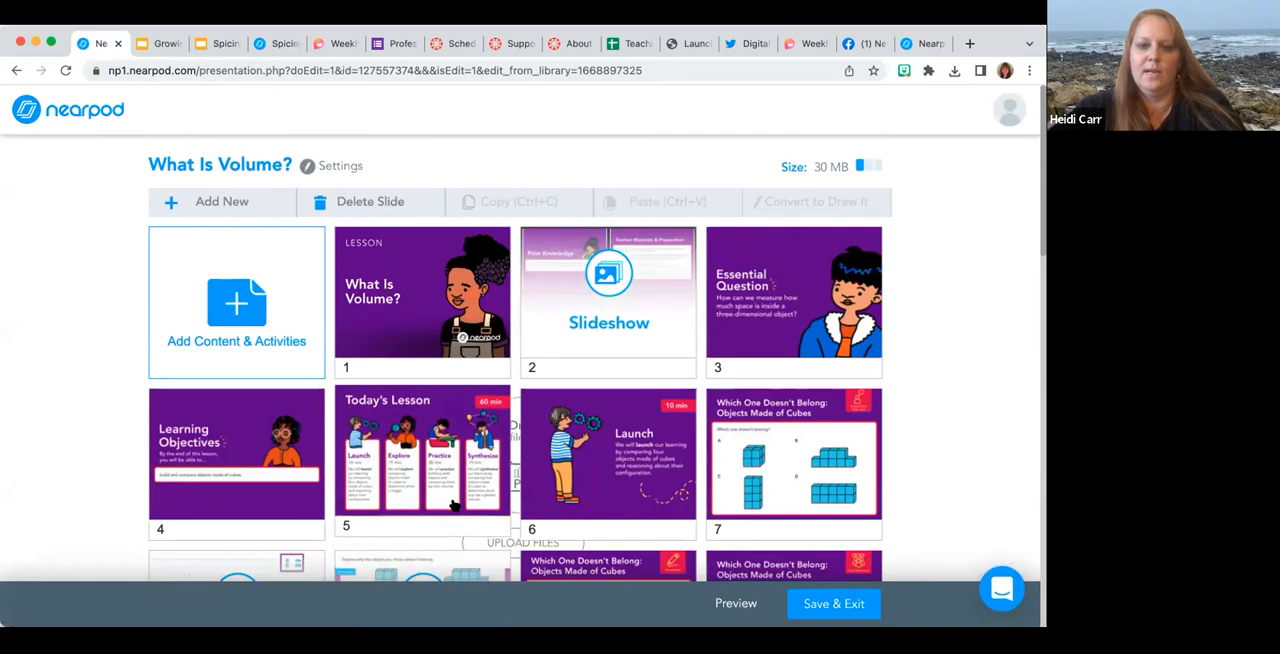
Delete the first Teacher Materials & Preparation slide from the slideshow at slide 2 of the lesson.
{"action": "left_click", "coordinate": [607, 318]}
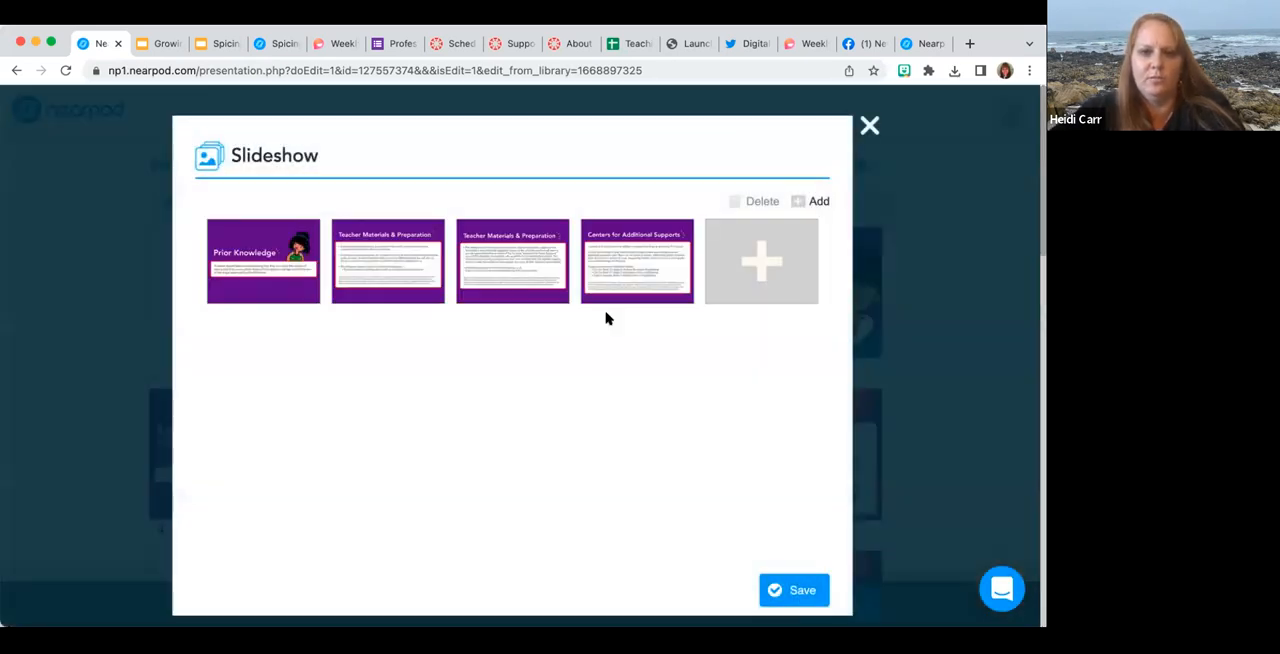
{"action": "left_click", "coordinate": [381, 266]}
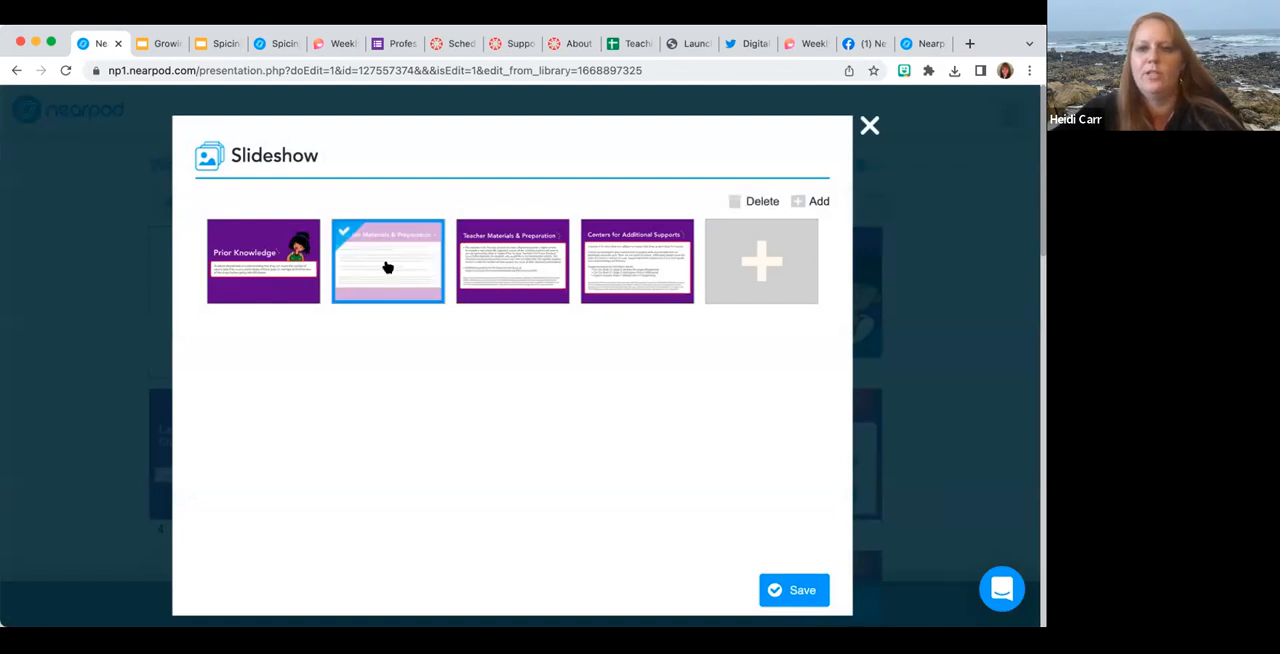
{"action": "left_click", "coordinate": [735, 202]}
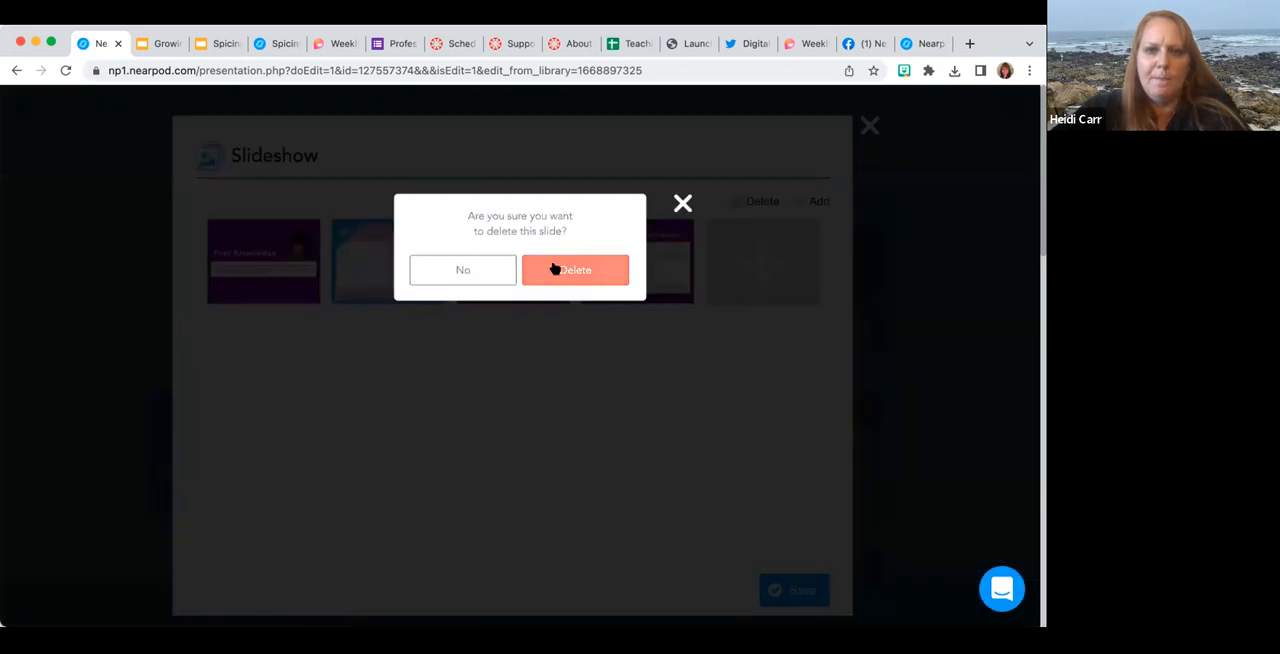
{"action": "left_click", "coordinate": [554, 270]}
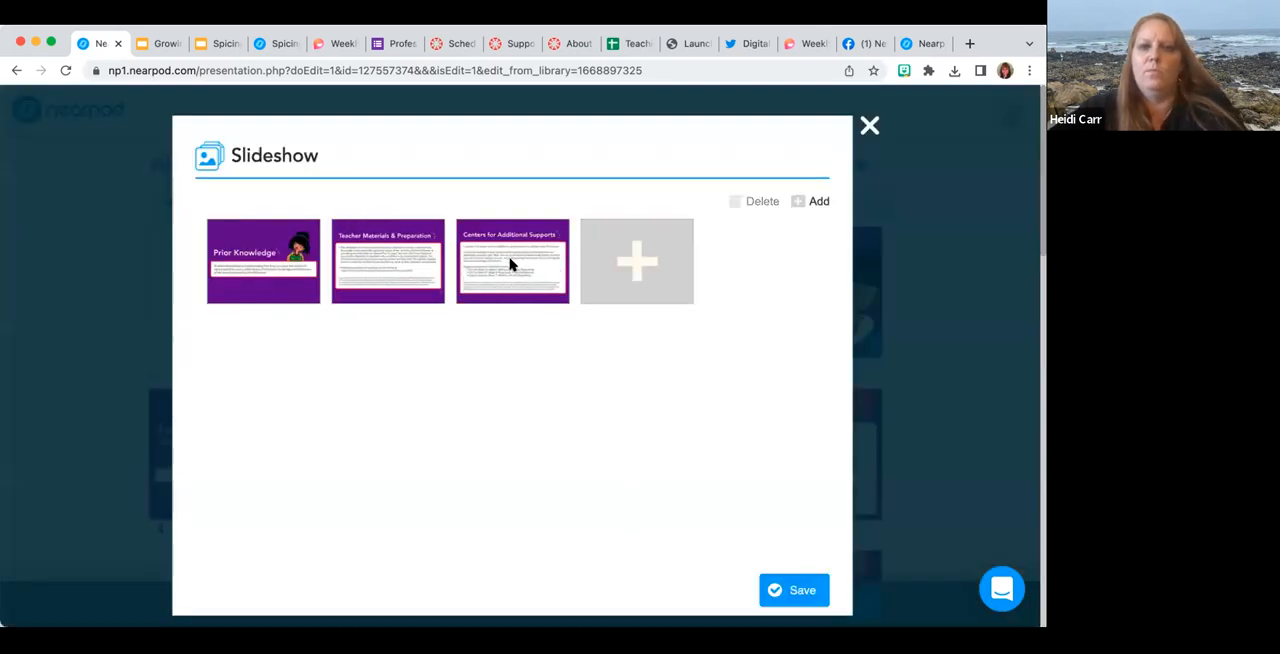
Delete the Centers for Additional Supports slide from the slideshow and save the slideshow.
{"action": "left_click", "coordinate": [511, 268]}
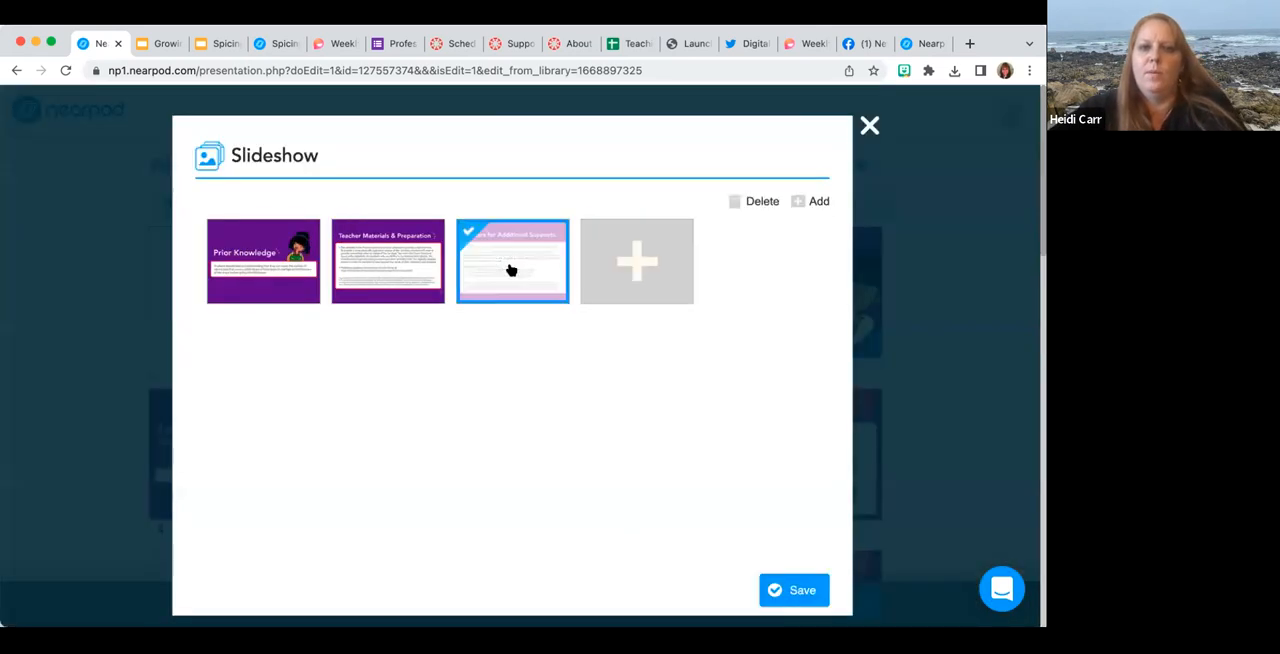
{"action": "left_click", "coordinate": [748, 202]}
{"action": "left_click", "coordinate": [618, 278]}
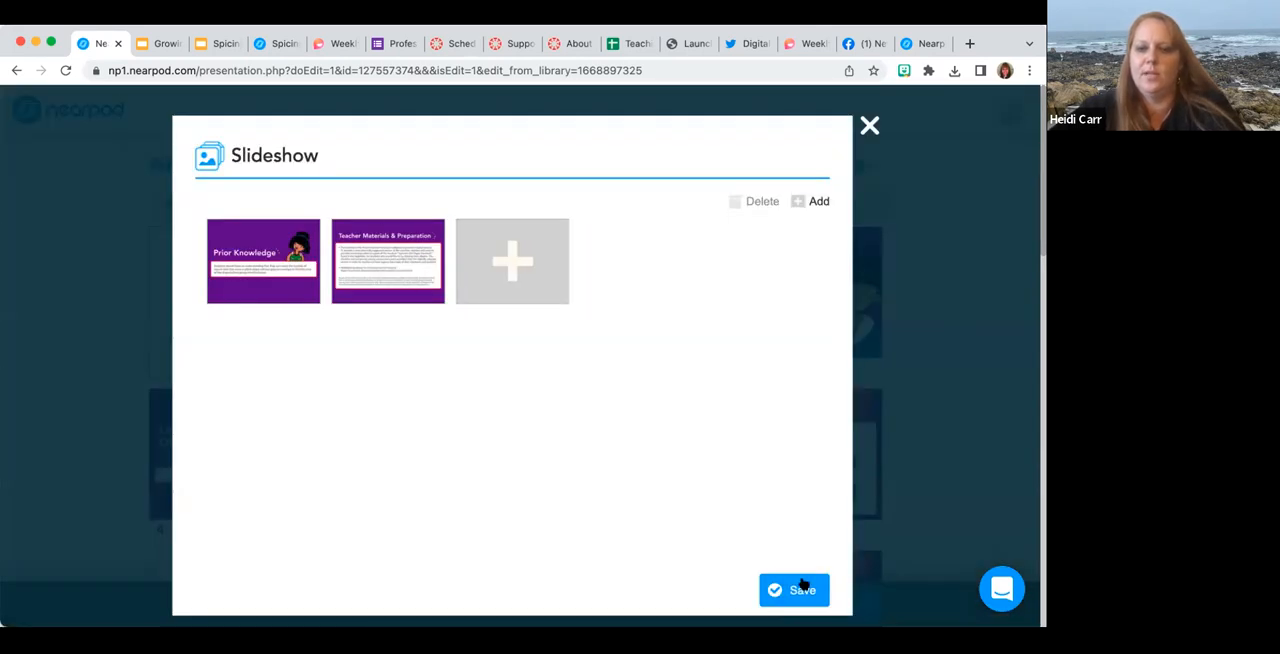
{"action": "left_click", "coordinate": [800, 589]}
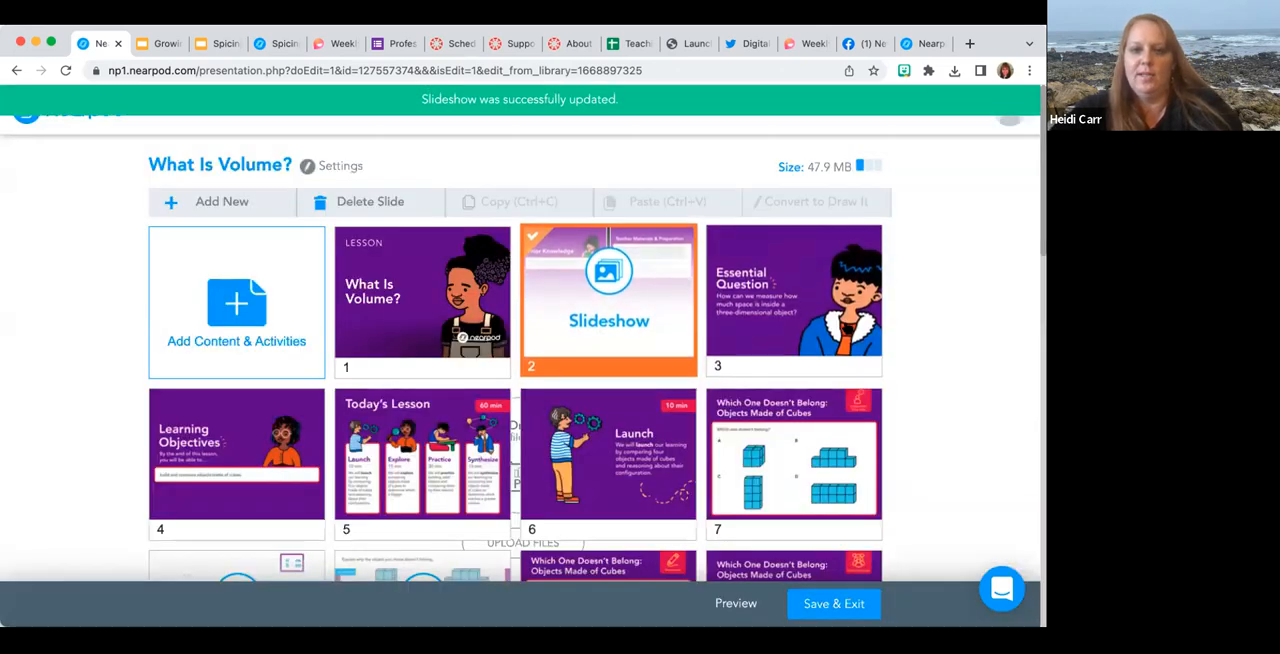
{"action": "scroll", "coordinate": [520, 348], "scroll_direction": "down", "scroll_amount": 3}
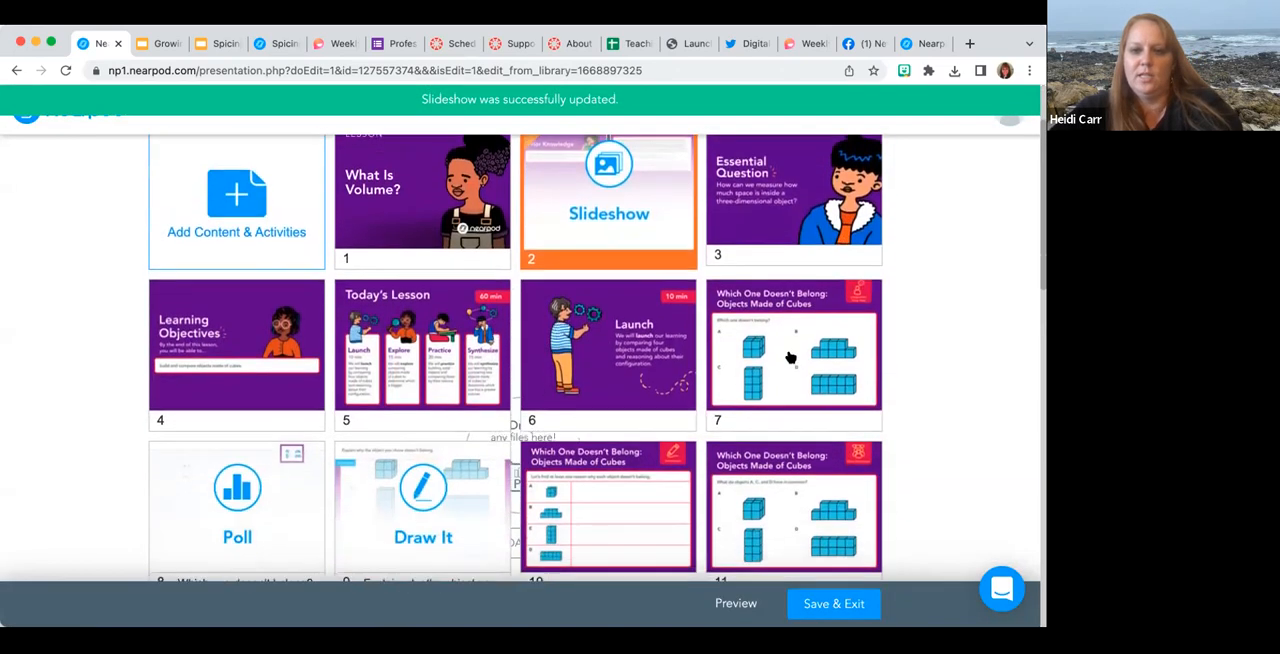
Open the Draw It activity at slide 9 and collapse its activity library and instructions to examine the background image.
{"action": "scroll", "coordinate": [520, 348], "scroll_direction": "down", "scroll_amount": 3}
{"action": "left_click", "coordinate": [425, 356]}
{"action": "left_click", "coordinate": [437, 374]}
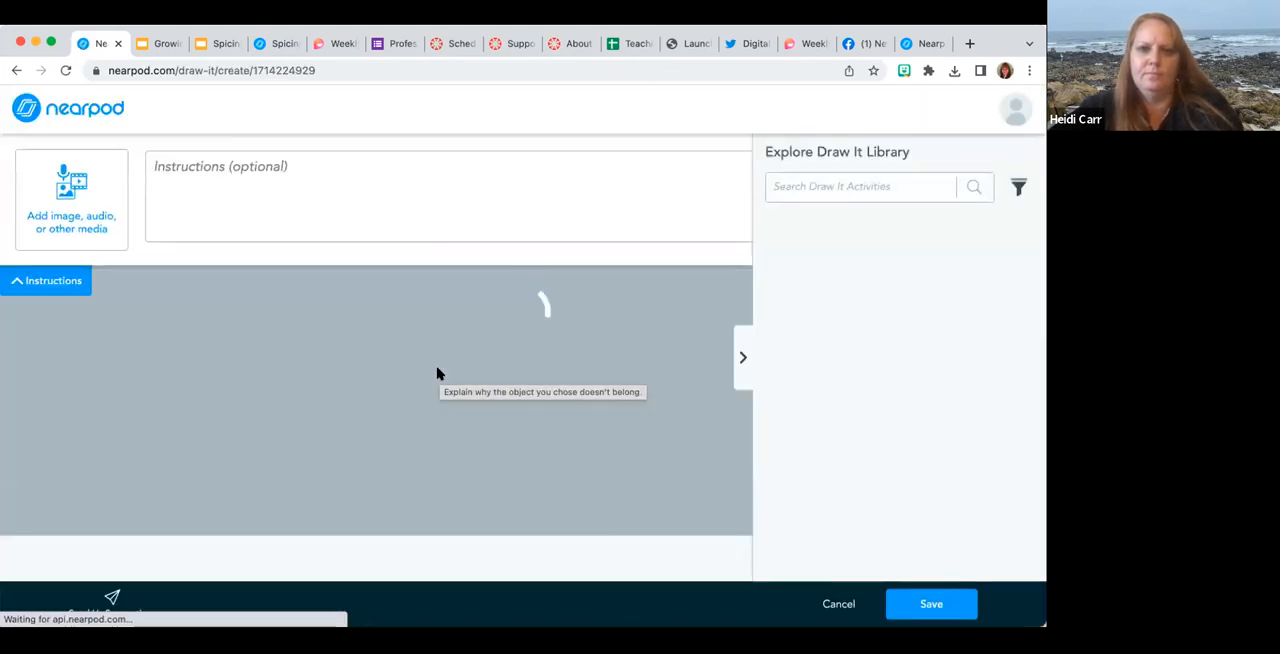
{"action": "left_click", "coordinate": [741, 358]}
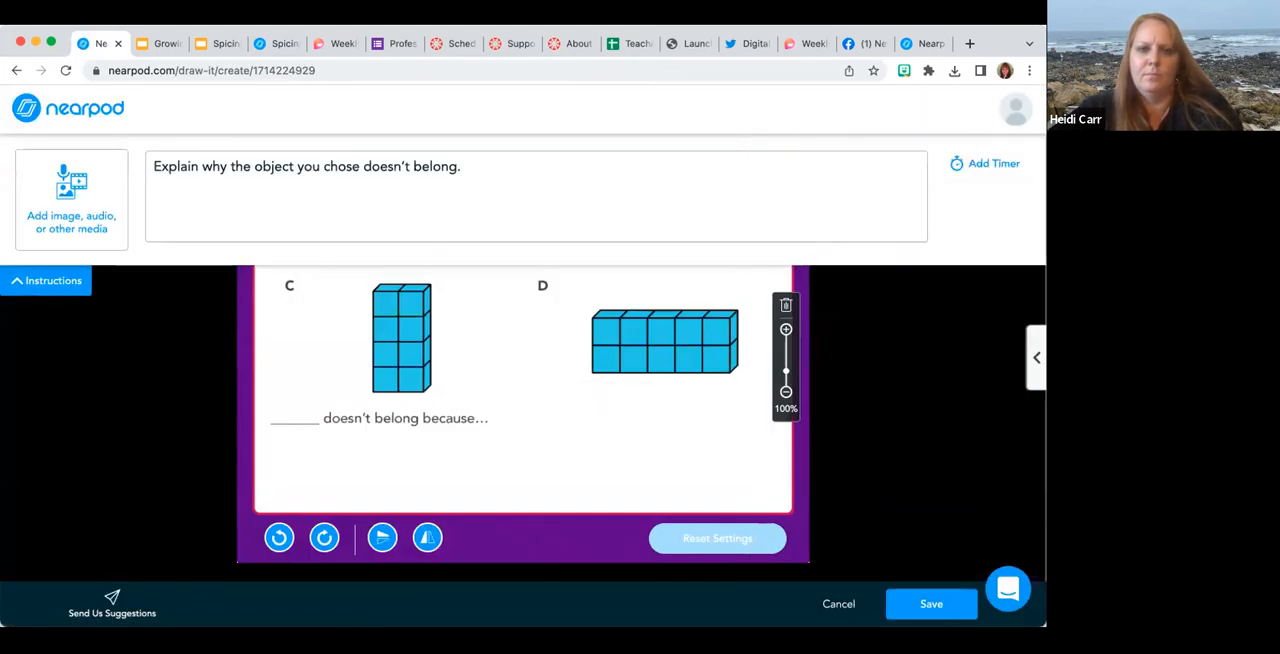
{"action": "left_click", "coordinate": [56, 280]}
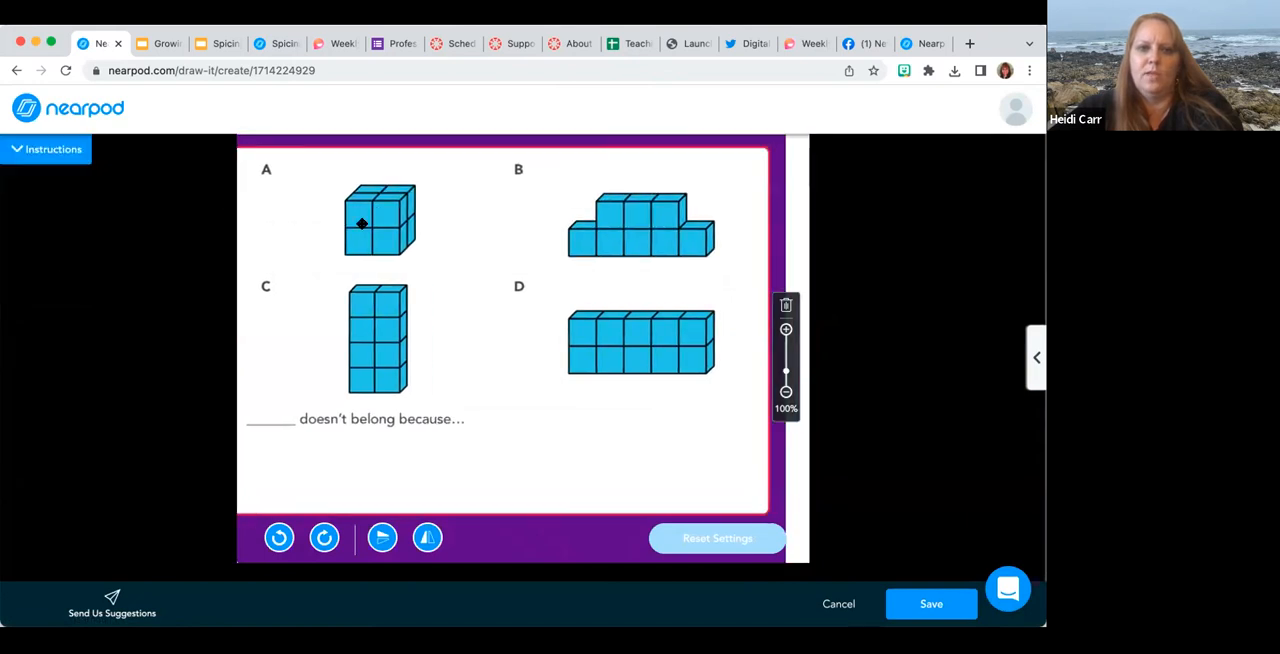
Try to remove the Draw It activity's background image, then discard the changes and return to the lesson.
{"action": "mouse_move", "coordinate": [257, 193]}
{"action": "left_mouse_down"}
{"action": "mouse_move", "coordinate": [549, 169]}
{"action": "mouse_move", "coordinate": [294, 278]}
{"action": "mouse_move", "coordinate": [409, 247]}
{"action": "mouse_move", "coordinate": [411, 208]}
{"action": "left_mouse_up"}
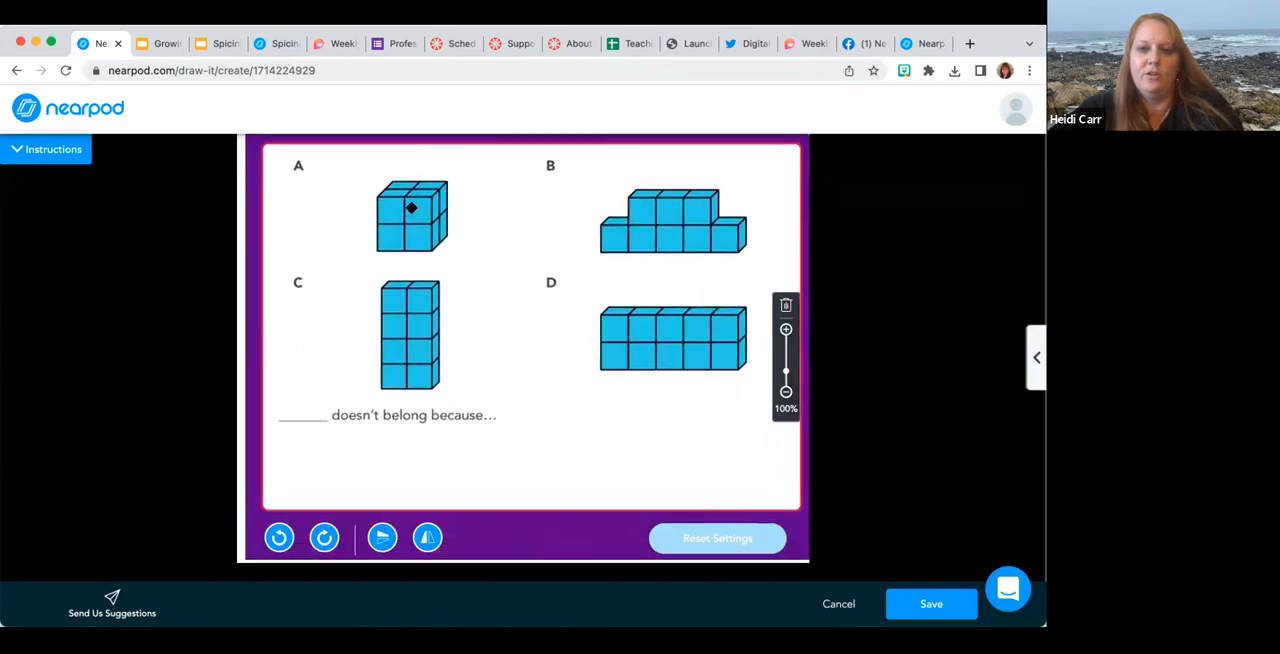
{"action": "left_click", "coordinate": [786, 305]}
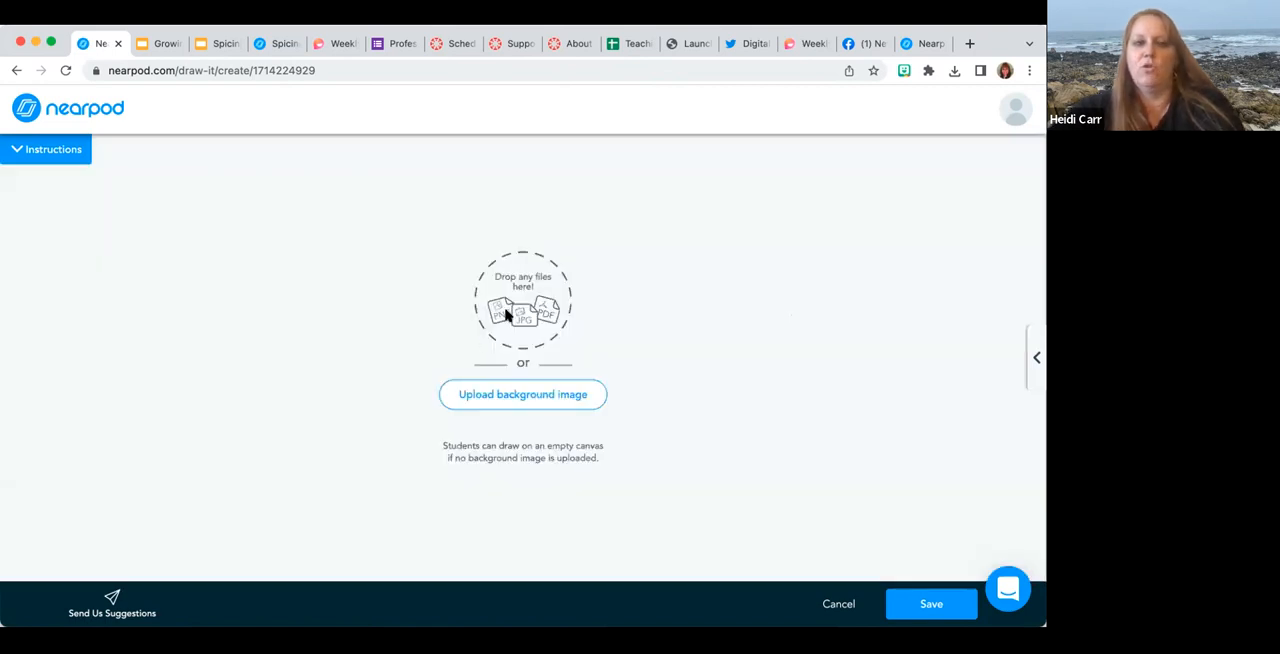
{"action": "left_click", "coordinate": [830, 605]}
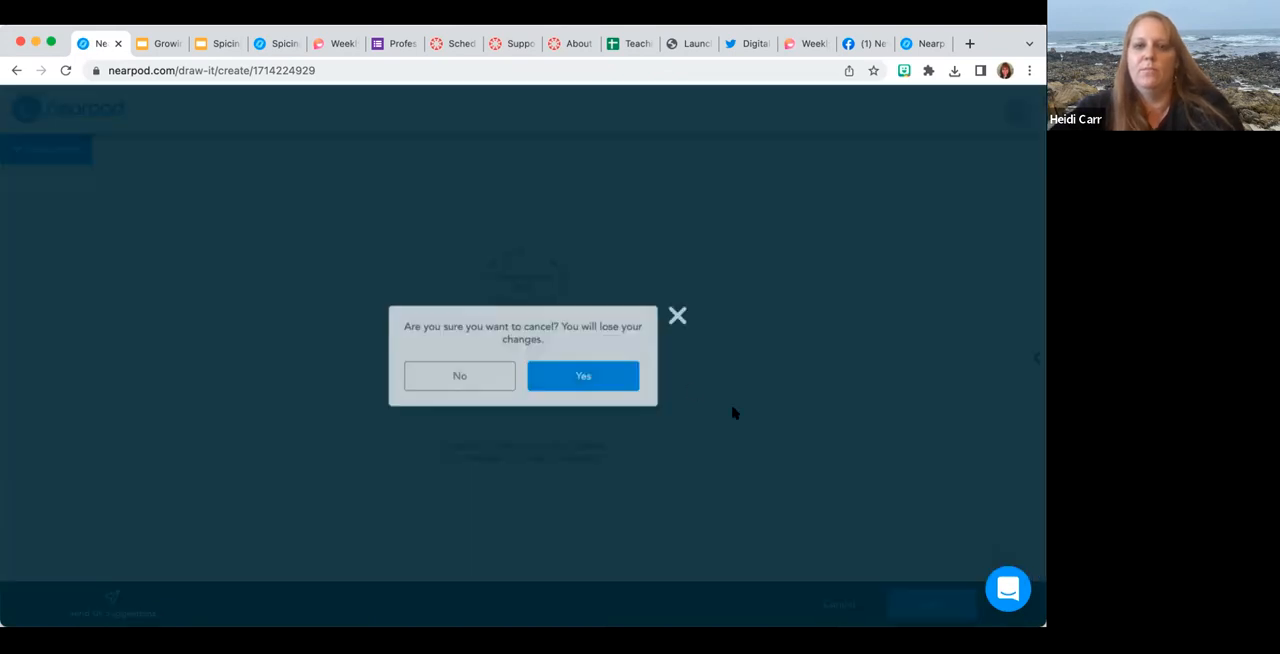
{"action": "left_click", "coordinate": [608, 373]}
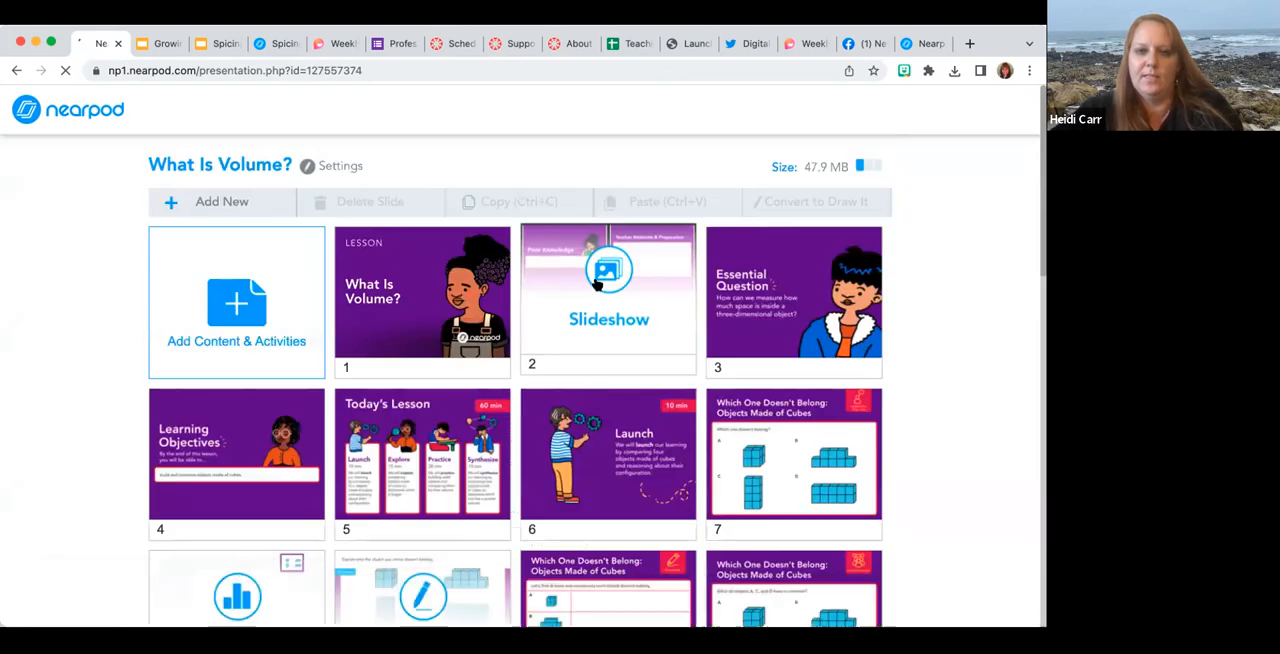
Delete the Appendix slide at position 27 of the What Is Volume? lesson and save the lesson.
{"action": "scroll", "coordinate": [590, 391], "scroll_direction": "down", "scroll_amount": 7}
{"action": "scroll", "coordinate": [591, 391], "scroll_direction": "down", "scroll_amount": 3}
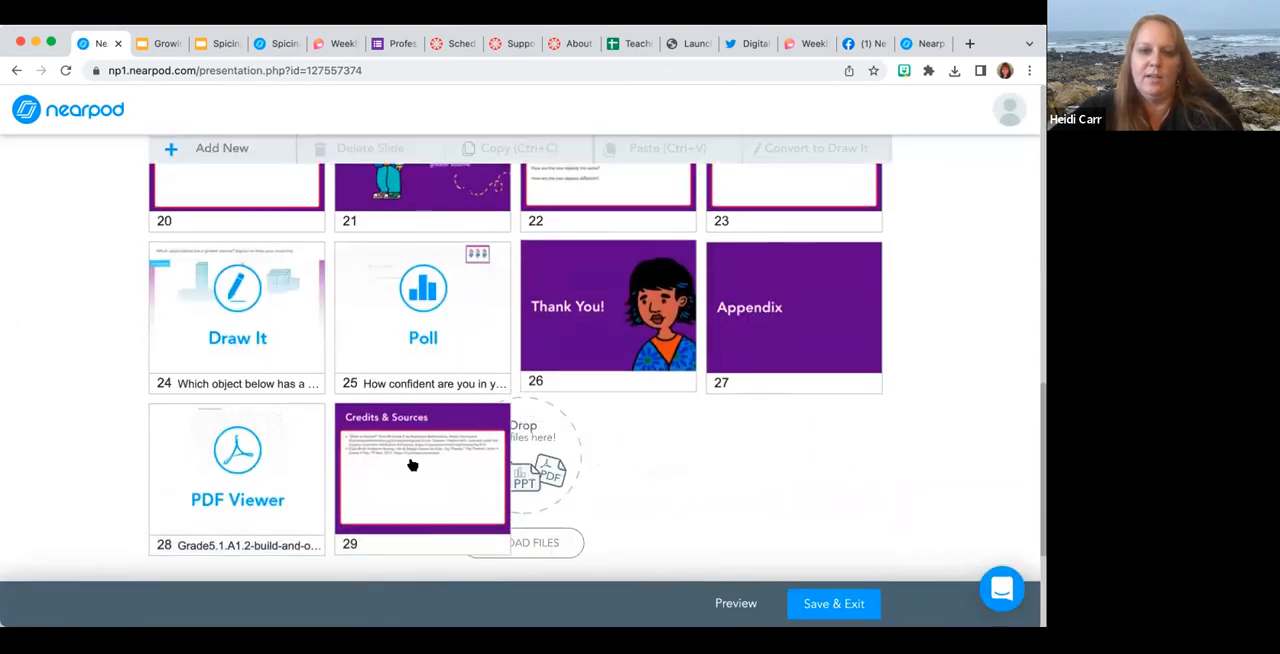
{"action": "left_click", "coordinate": [801, 311]}
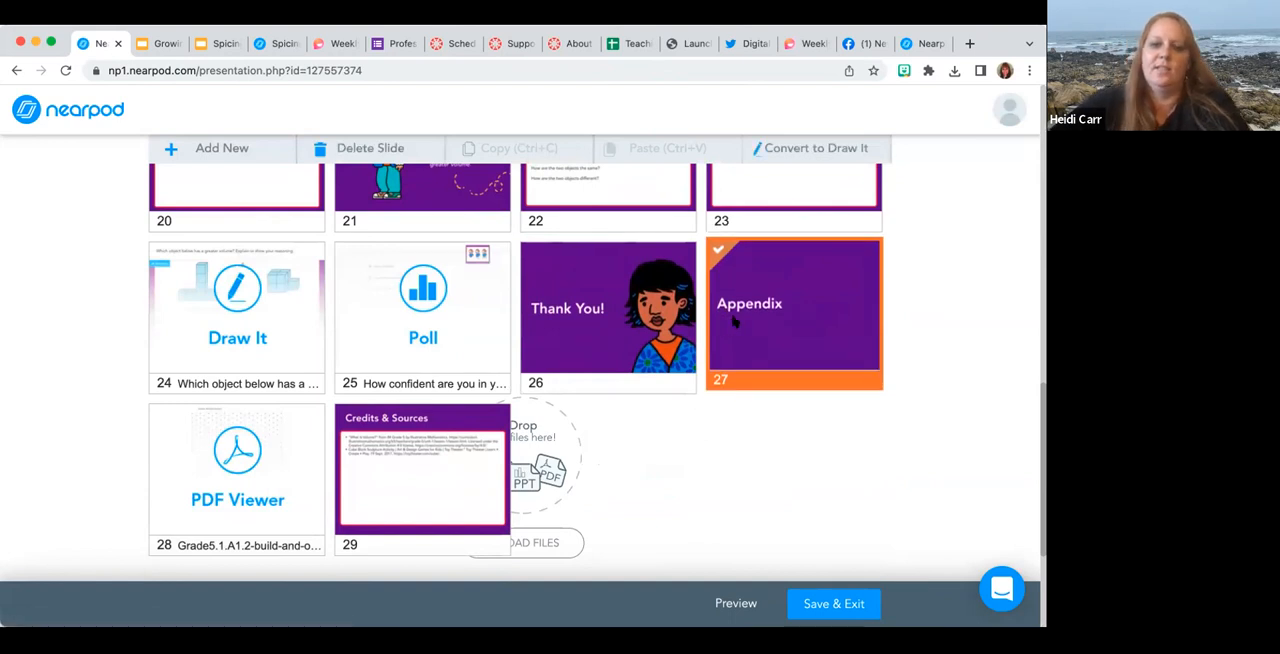
{"action": "key", "text": "Delete"}
{"action": "left_click", "coordinate": [585, 274]}
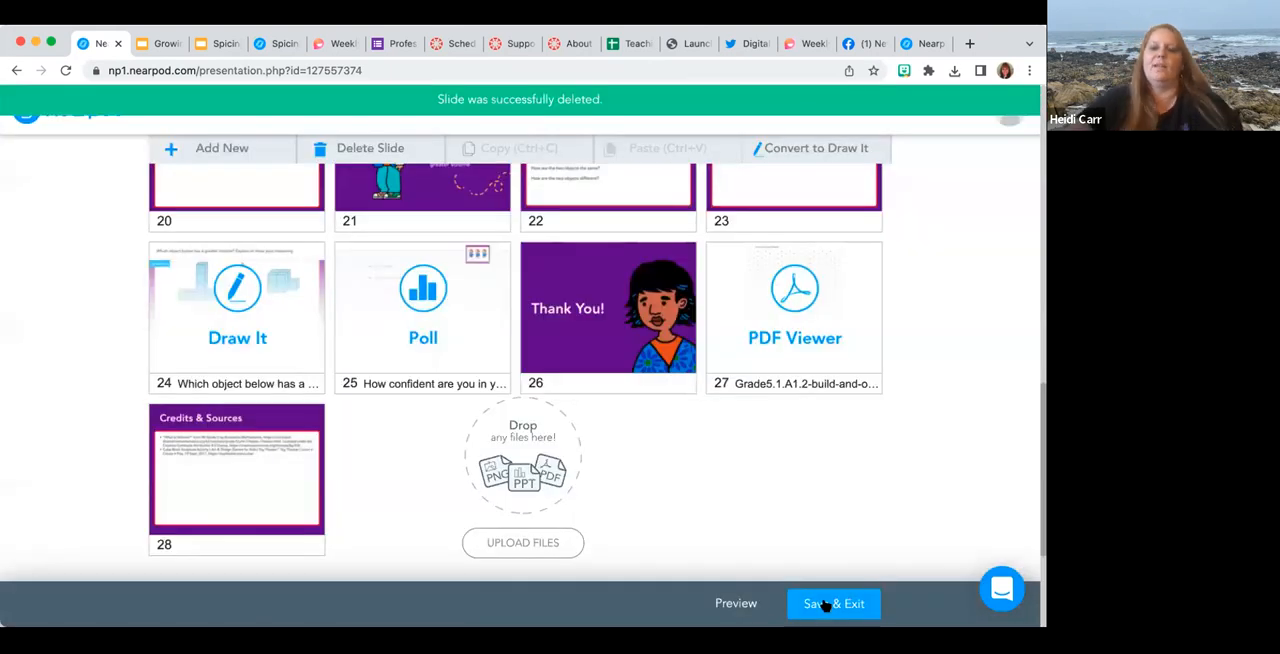
{"action": "left_click", "coordinate": [826, 605]}
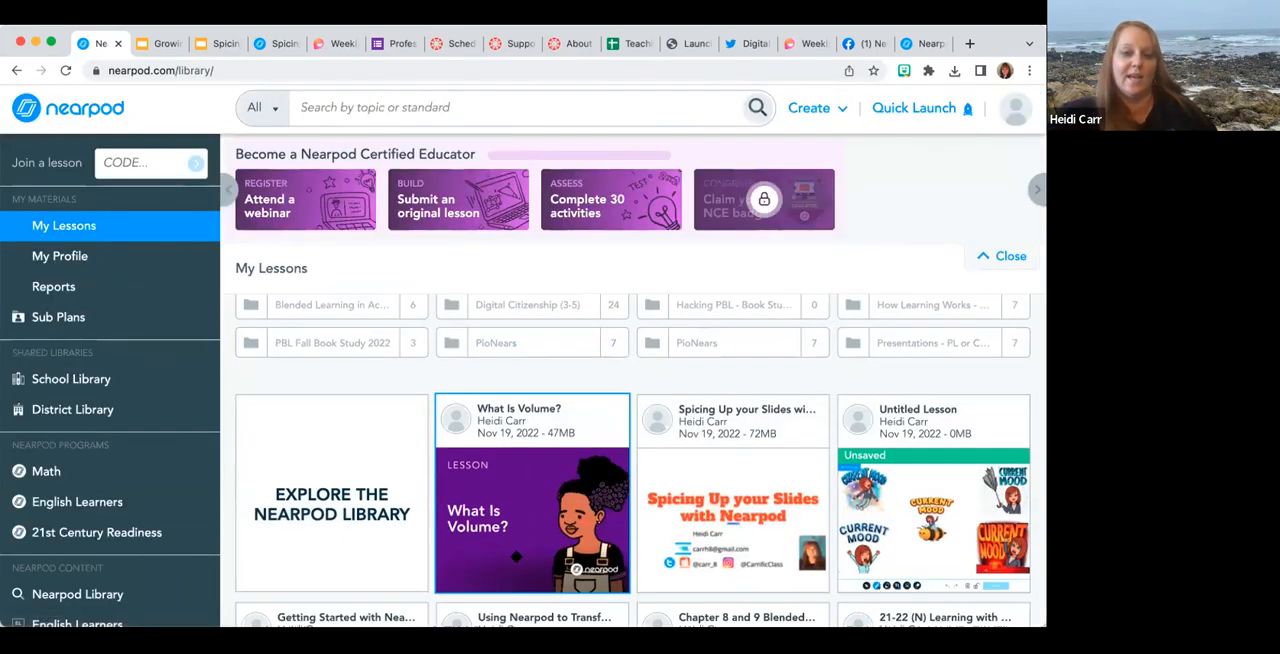
Reopen the What Is Volume? lesson for editing and add a new Draw It activity.
{"action": "scroll", "coordinate": [463, 502], "scroll_direction": "down", "scroll_amount": 1}
{"action": "left_click", "coordinate": [463, 533]}
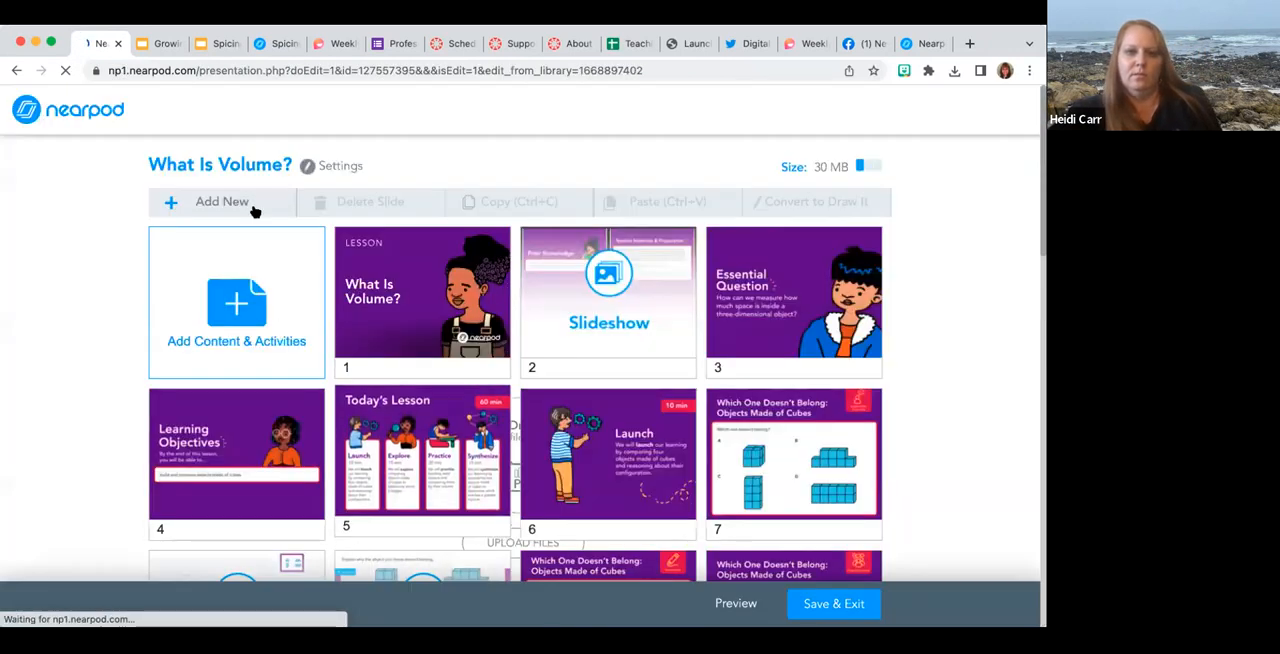
{"action": "left_click", "coordinate": [237, 206]}
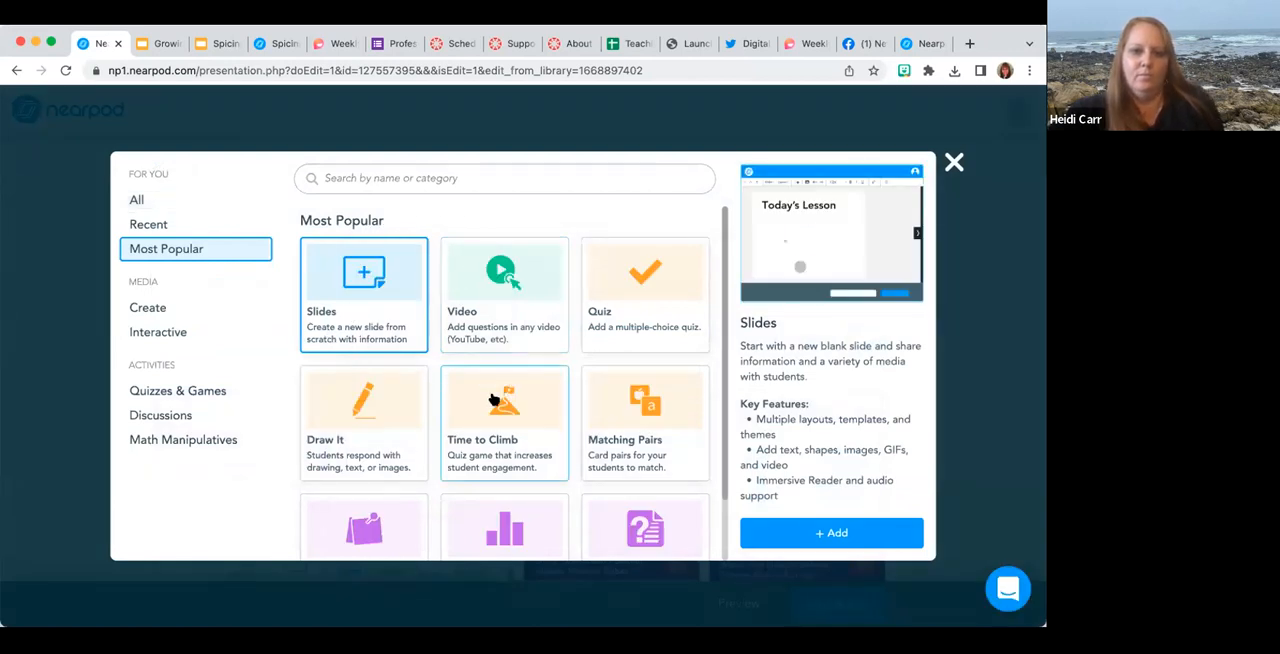
{"action": "scroll", "coordinate": [500, 390], "scroll_direction": "down", "scroll_amount": 2}
{"action": "left_click", "coordinate": [352, 397]}
{"action": "left_click", "coordinate": [849, 534]}
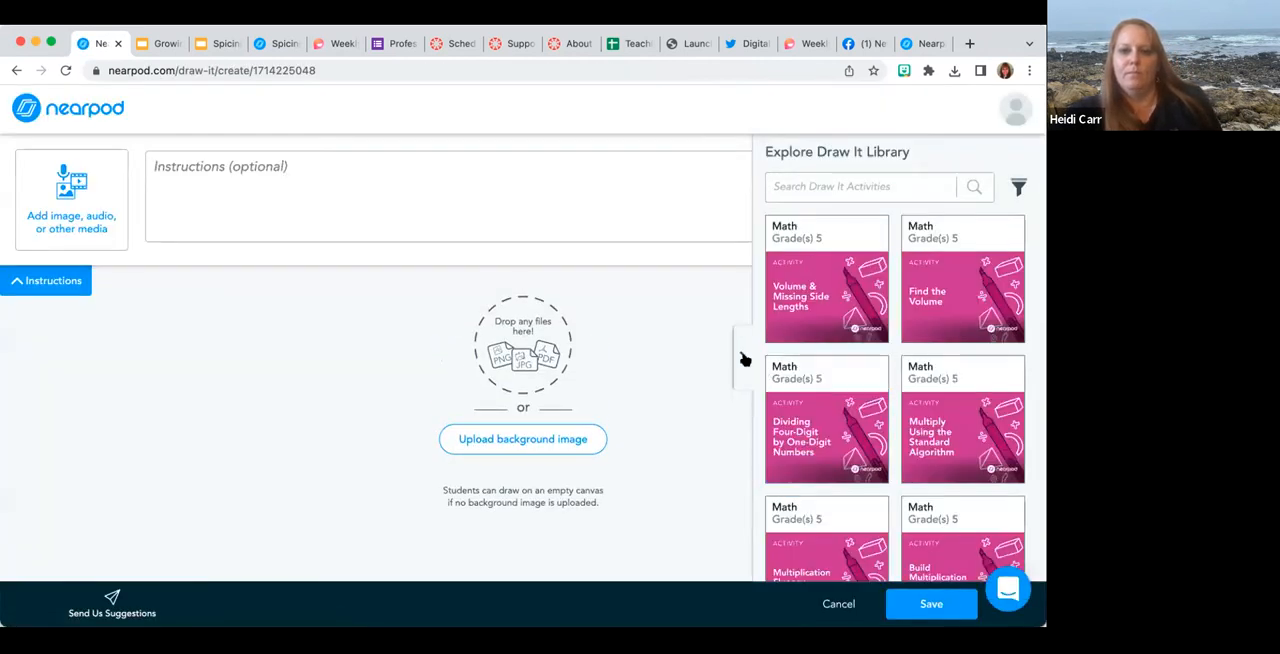
Enter the Draw It instructions "Draw a building with 122 cubic inches. Label each side." and save the activity.
{"action": "left_click", "coordinate": [744, 358]}
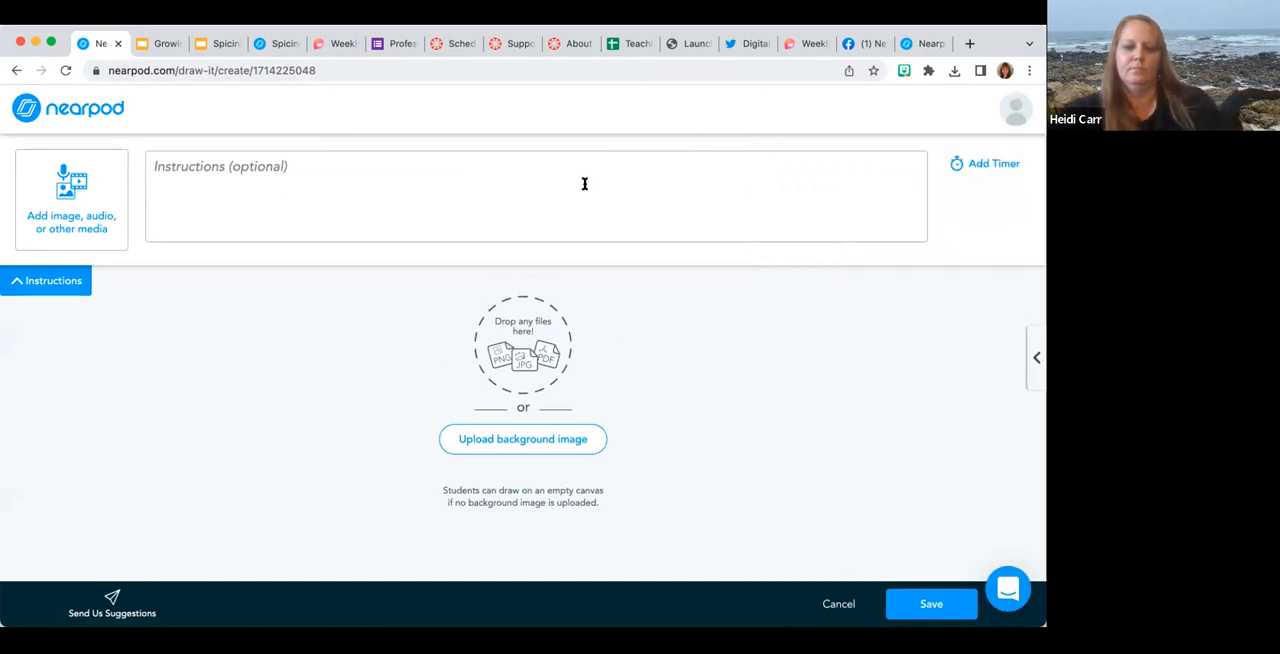
{"action": "left_click", "coordinate": [585, 184]}
{"action": "type", "text": "Draw a building with 122 cubic inches."}
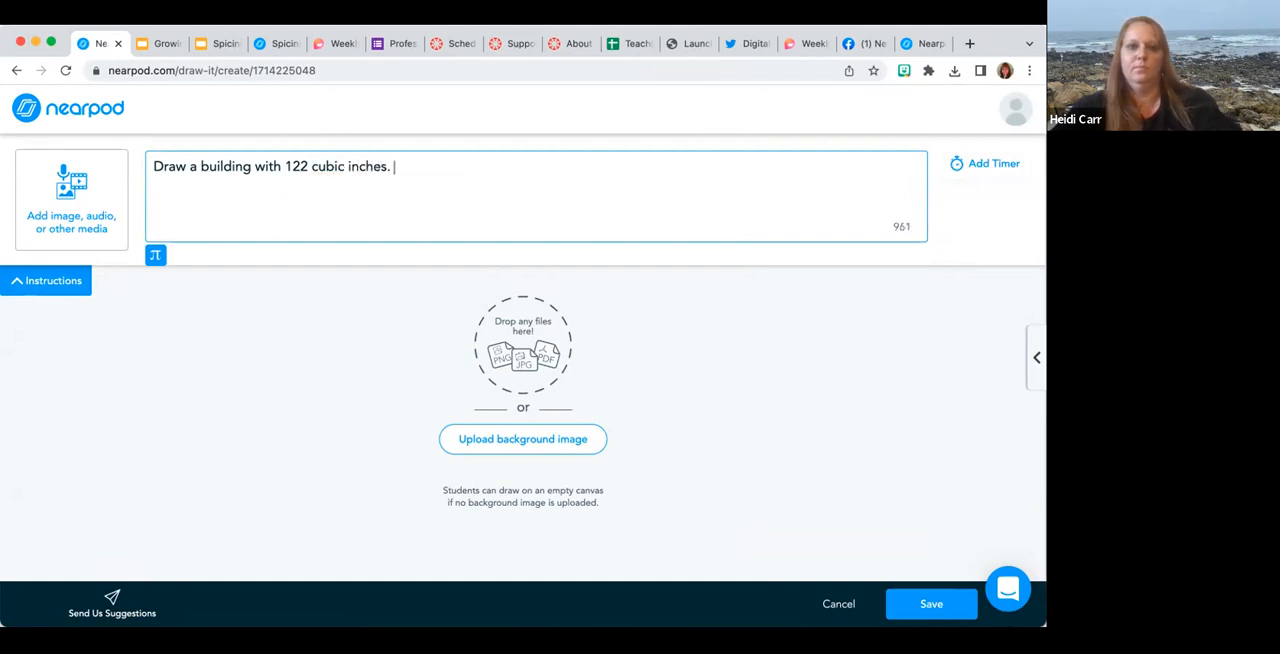
{"action": "type", "text": "Label each side."}
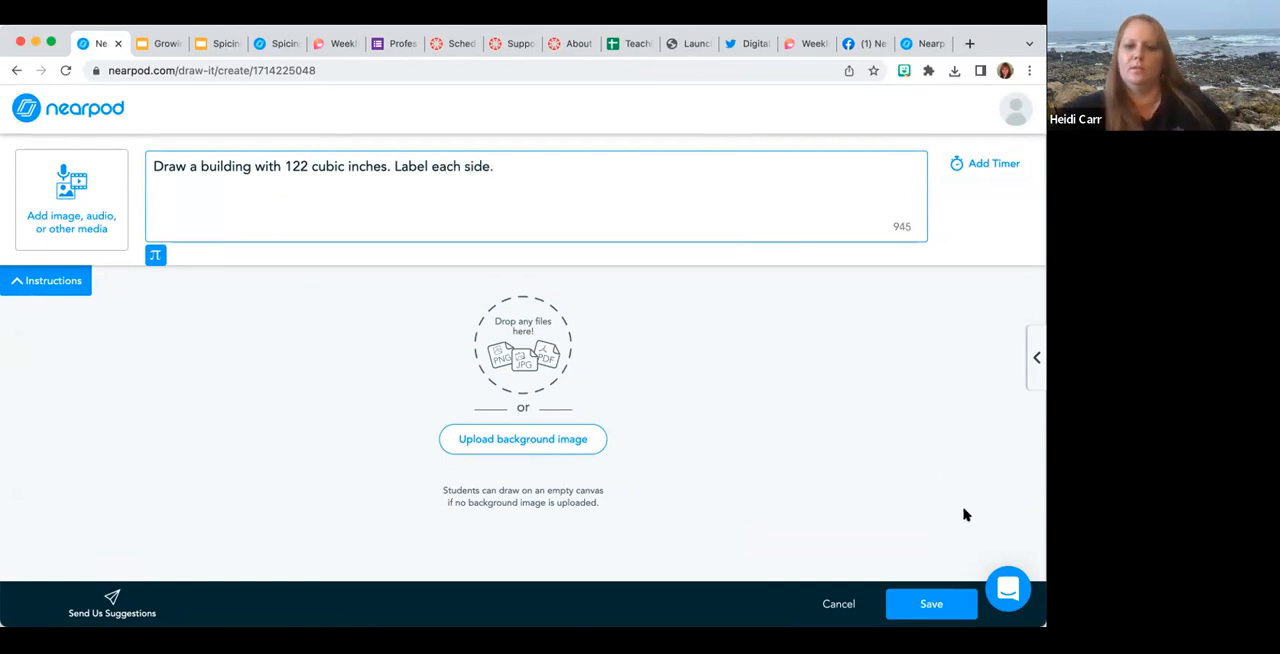
{"action": "left_click", "coordinate": [932, 604]}
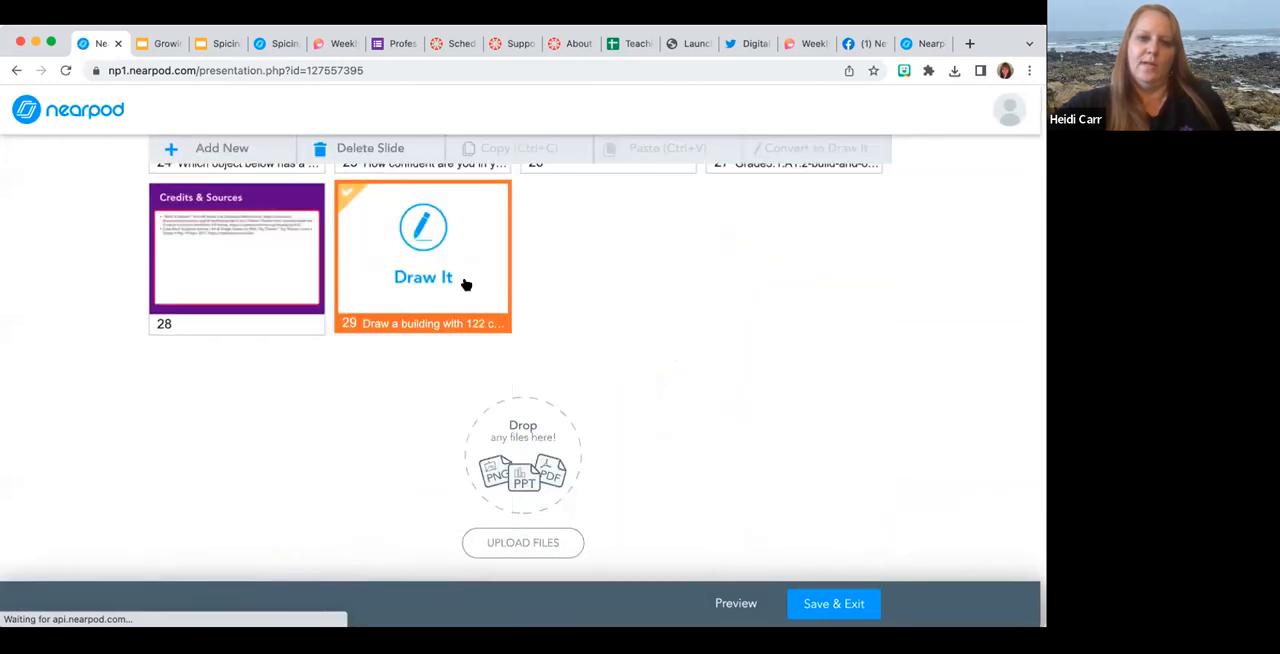
Move the new Draw It activity to position 18, directly after the Practice slide, and save the lesson.
{"action": "scroll", "coordinate": [466, 285], "scroll_direction": "up", "scroll_amount": 2}
{"action": "mouse_move", "coordinate": [434, 414]}
{"action": "left_mouse_down"}
{"action": "mouse_move", "coordinate": [437, 231]}
{"action": "mouse_move", "coordinate": [436, 250]}
{"action": "left_mouse_up"}
{"action": "scroll", "coordinate": [434, 298], "scroll_direction": "up", "scroll_amount": 2}
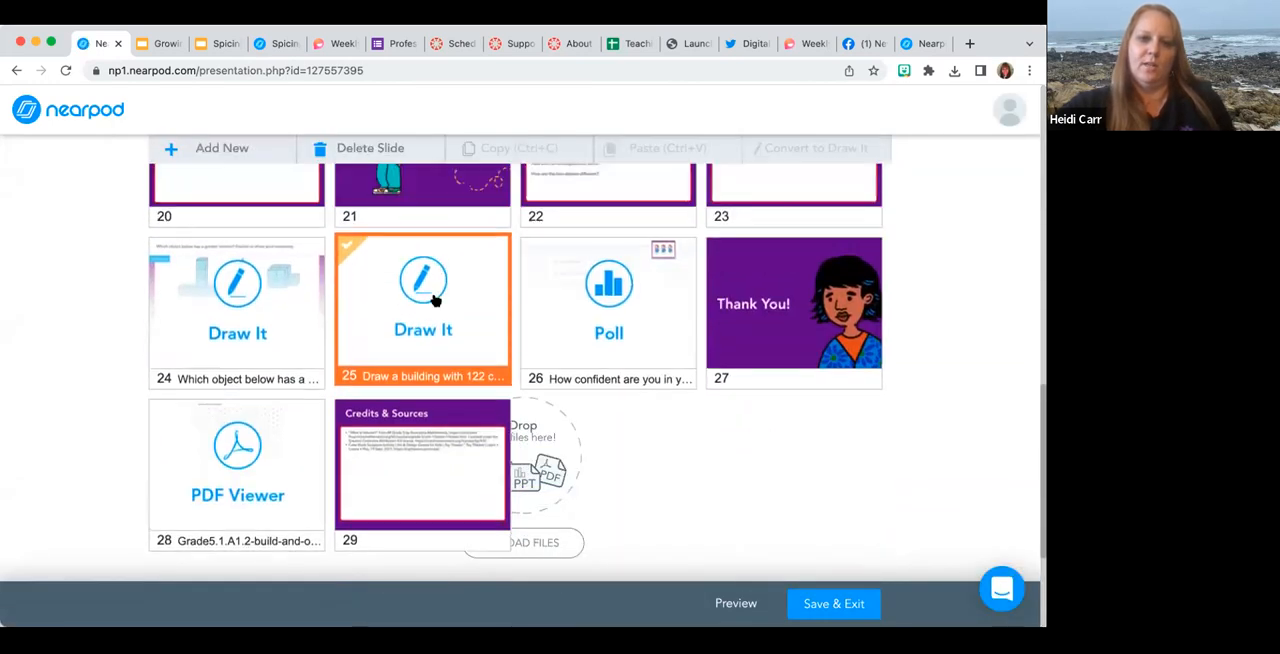
{"action": "mouse_move", "coordinate": [423, 430]}
{"action": "left_mouse_down"}
{"action": "mouse_move", "coordinate": [428, 243]}
{"action": "mouse_move", "coordinate": [420, 520]}
{"action": "mouse_move", "coordinate": [455, 476]}
{"action": "mouse_move", "coordinate": [440, 470]}
{"action": "mouse_move", "coordinate": [583, 346]}
{"action": "left_mouse_up"}
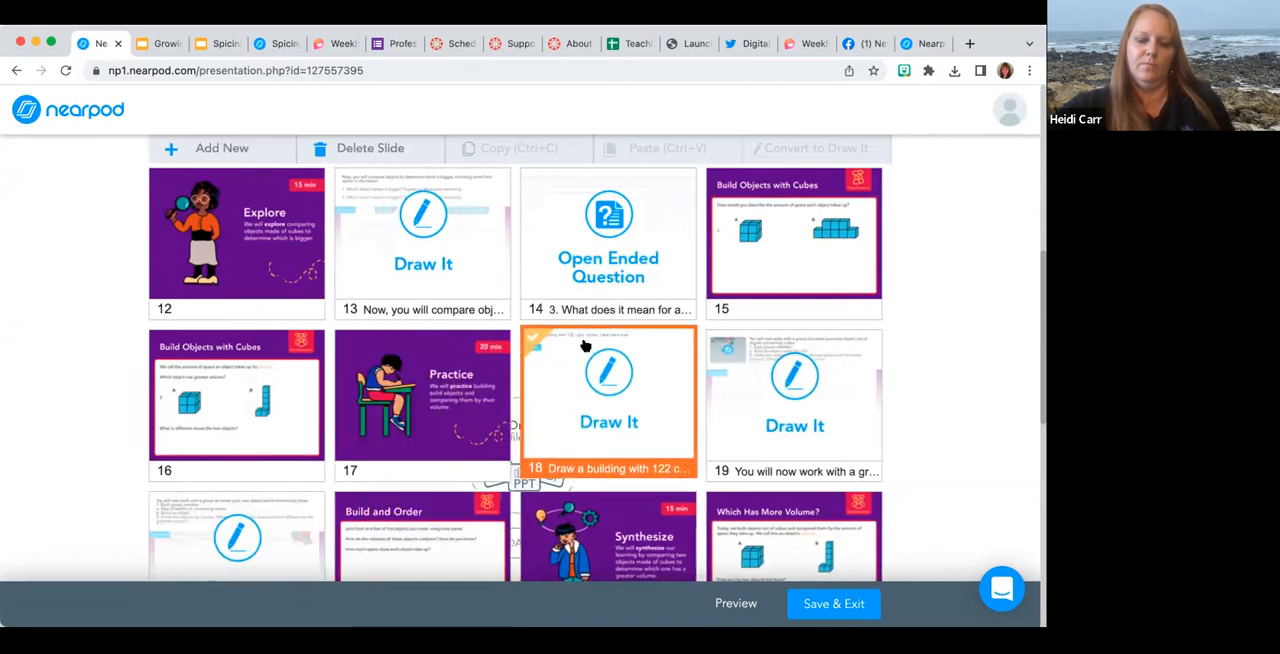
{"action": "scroll", "coordinate": [623, 393], "scroll_direction": "down", "scroll_amount": 10}
{"action": "left_click", "coordinate": [817, 606]}
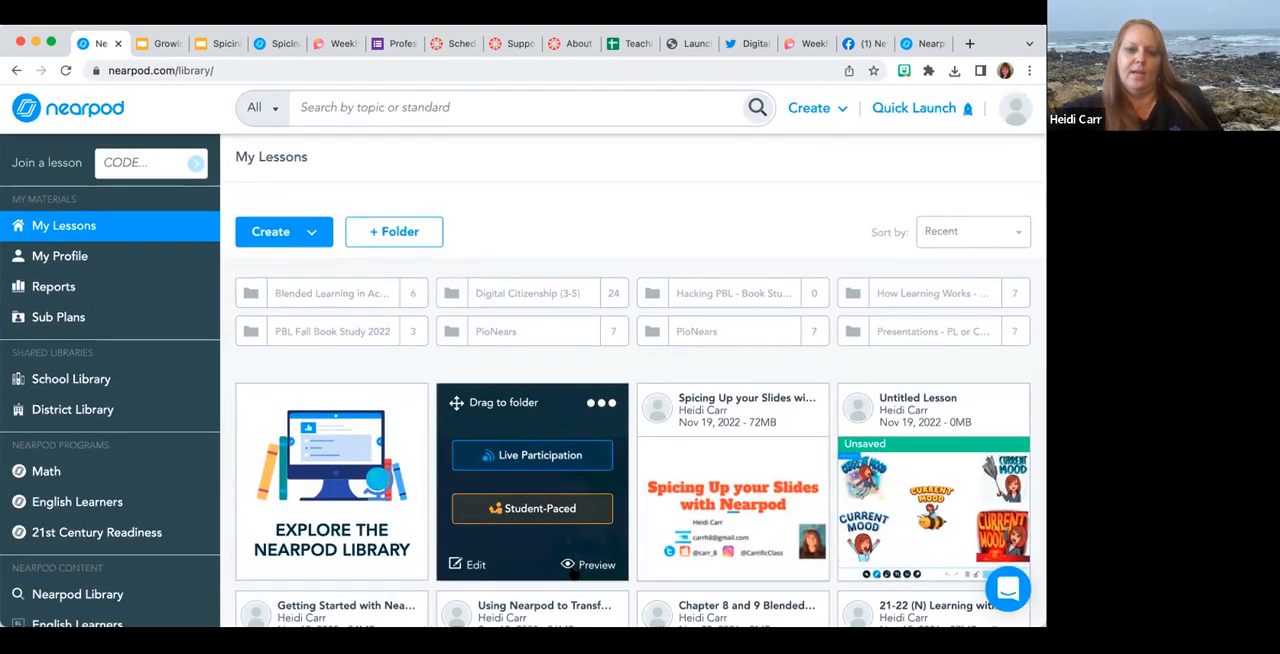
Open the preview of the What Is Volume? lesson and return to My Lessons.
{"action": "left_click", "coordinate": [576, 569]}
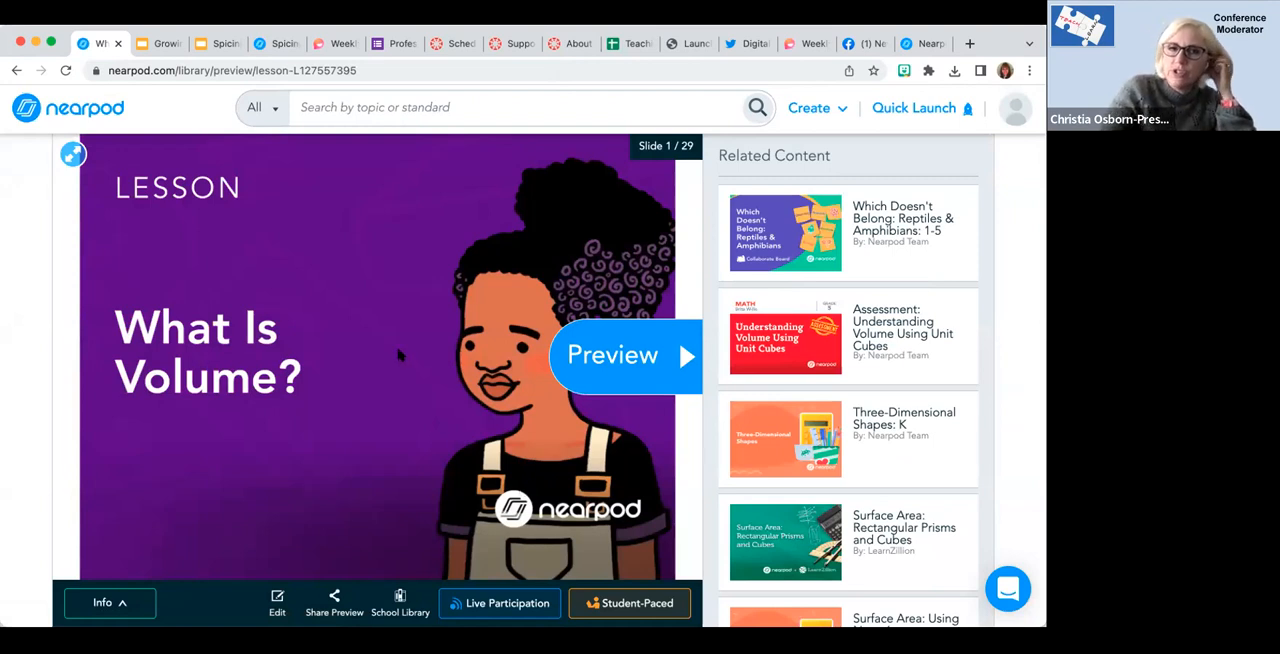
{"action": "left_click", "coordinate": [70, 110]}
{"action": "scroll", "coordinate": [389, 409], "scroll_direction": "down", "scroll_amount": 1}
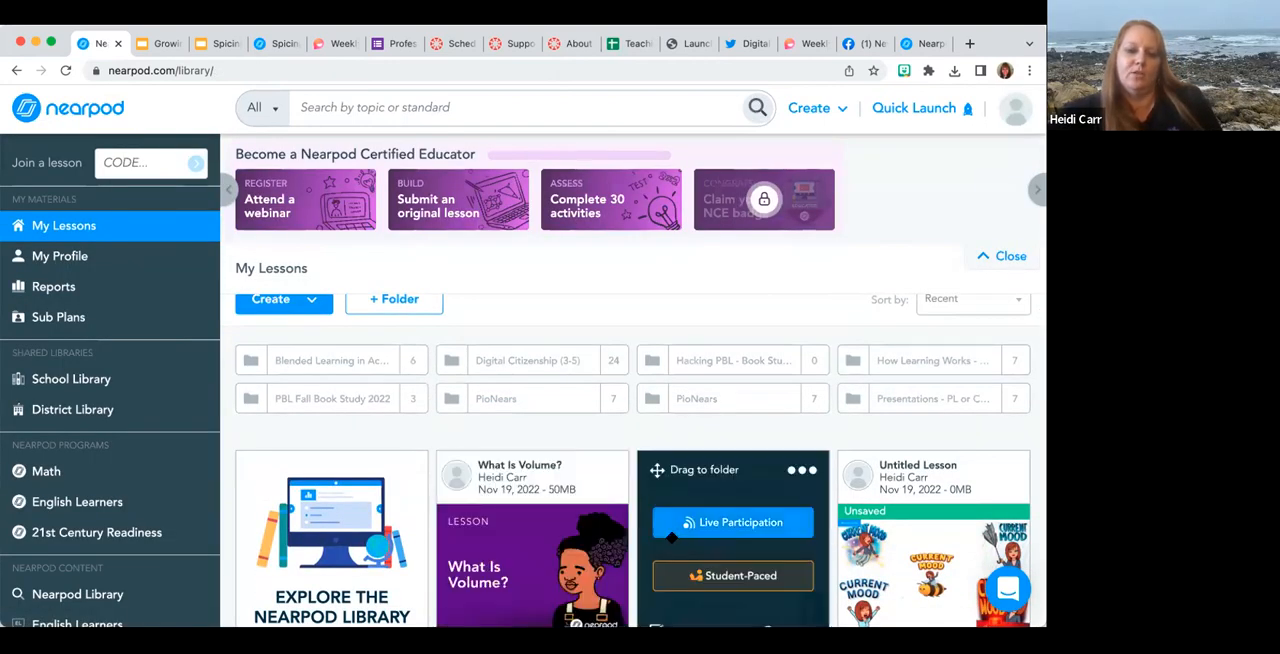
Copy the preview-only and editable links for sharing the What Is Volume? lesson with teachers.
{"action": "mouse_move", "coordinate": [530, 532]}
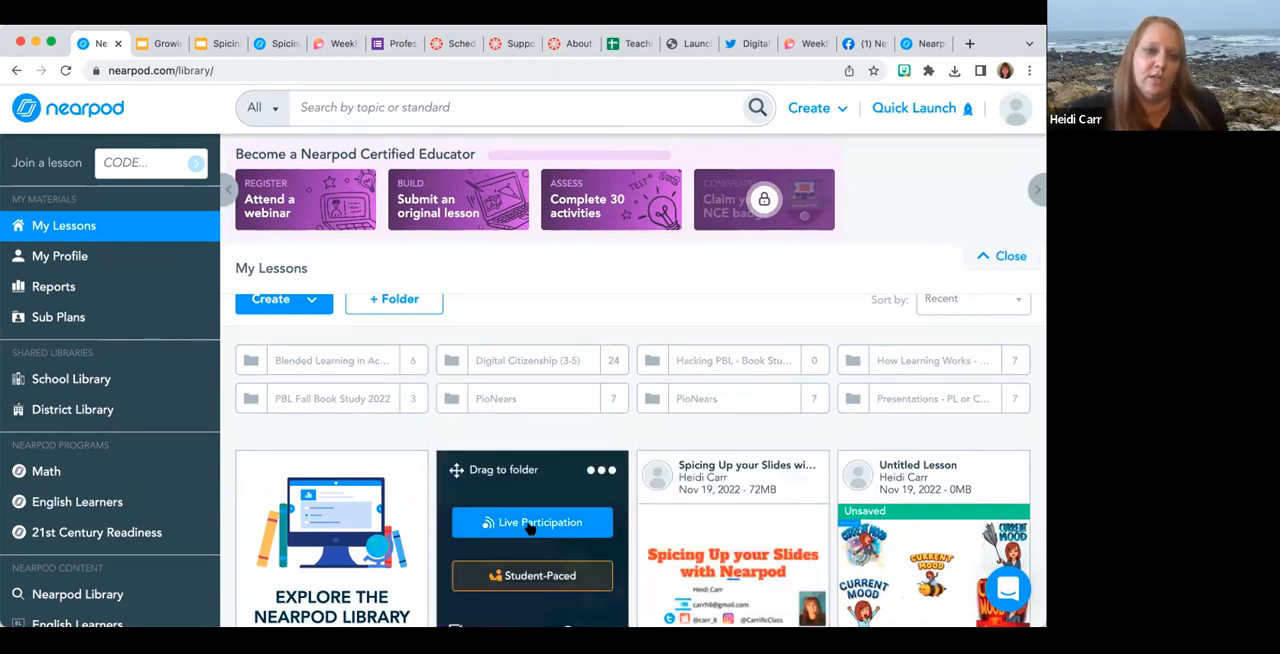
{"action": "scroll", "coordinate": [530, 530], "scroll_direction": "down", "scroll_amount": 1}
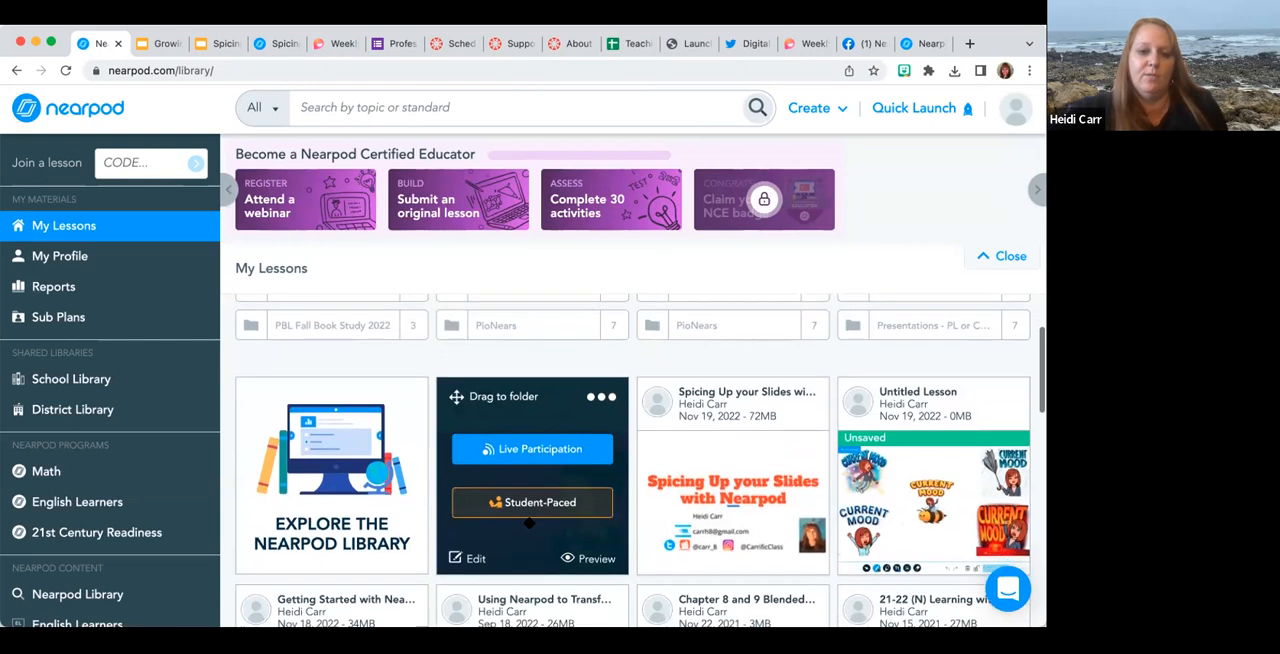
{"action": "left_click", "coordinate": [600, 398]}
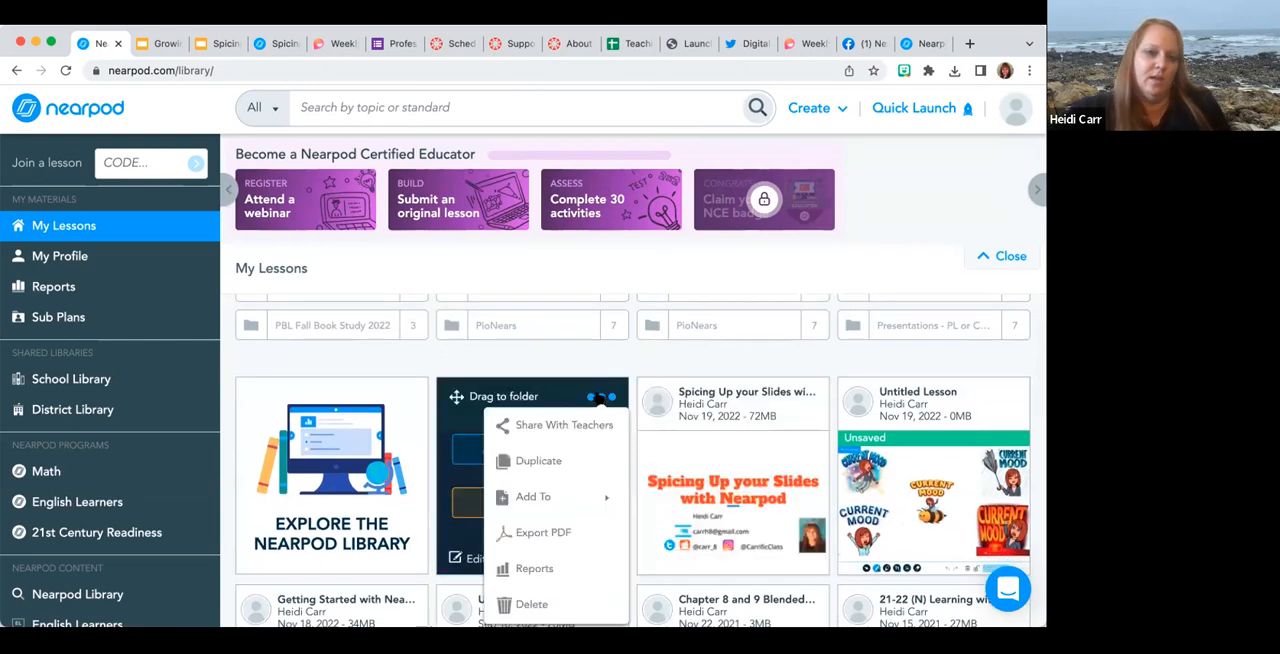
{"action": "scroll", "coordinate": [597, 392], "scroll_direction": "down", "scroll_amount": 1}
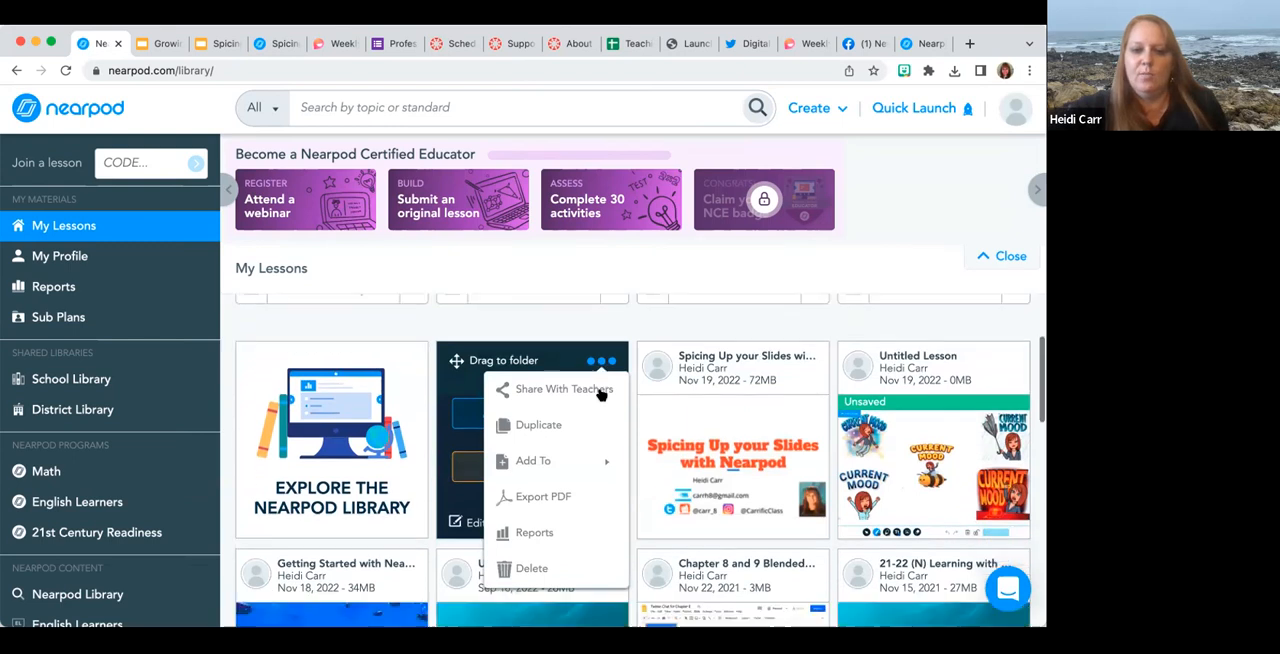
{"action": "left_click", "coordinate": [541, 388]}
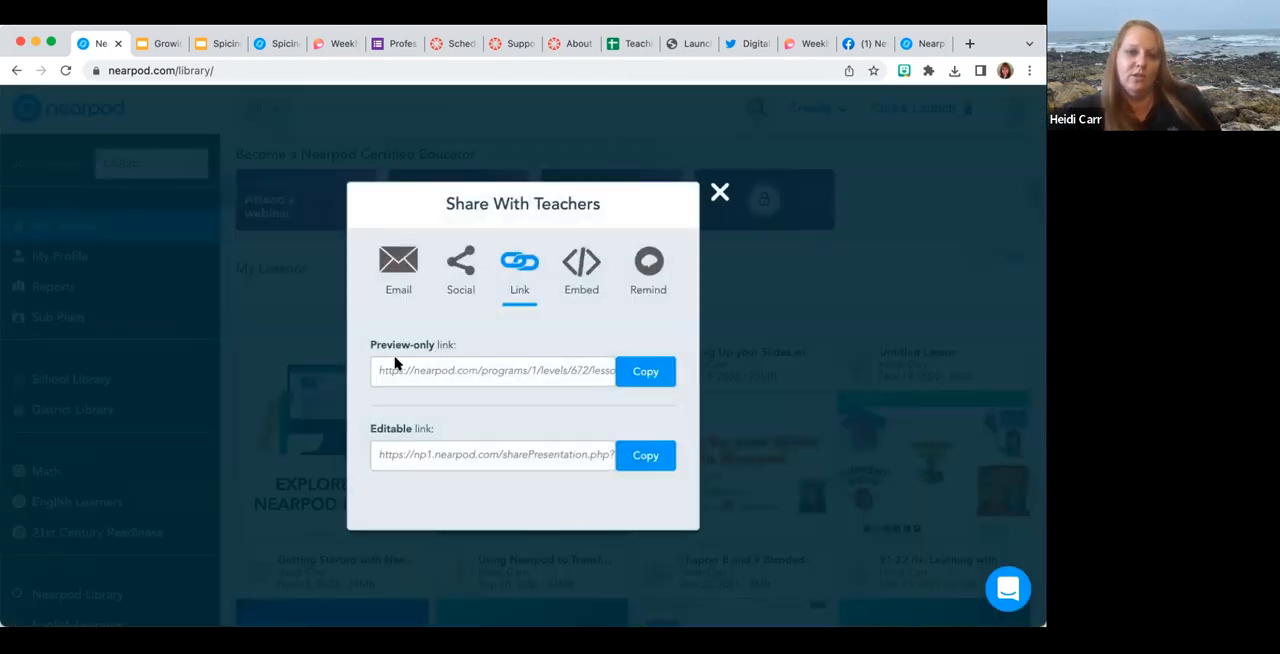
{"action": "left_click", "coordinate": [648, 372]}
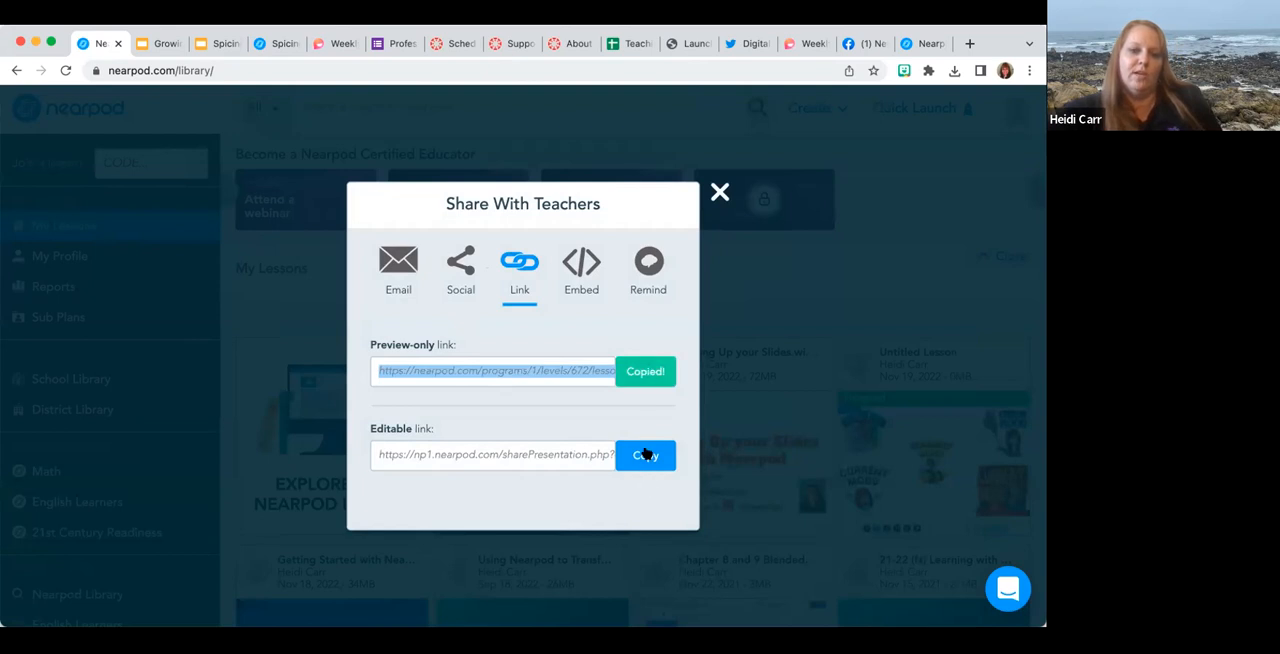
{"action": "left_click", "coordinate": [645, 455]}
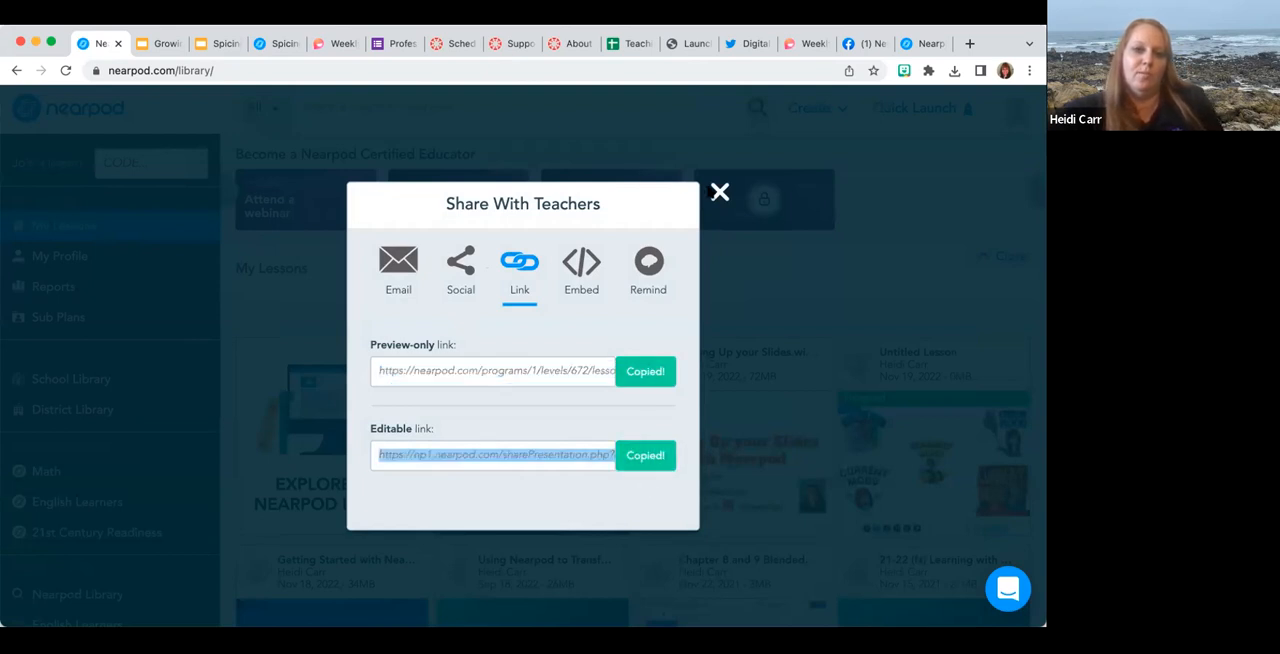
{"action": "left_click", "coordinate": [719, 192]}
Delete the What Is Volume? lesson from My Lessons.
{"action": "left_click", "coordinate": [602, 357]}
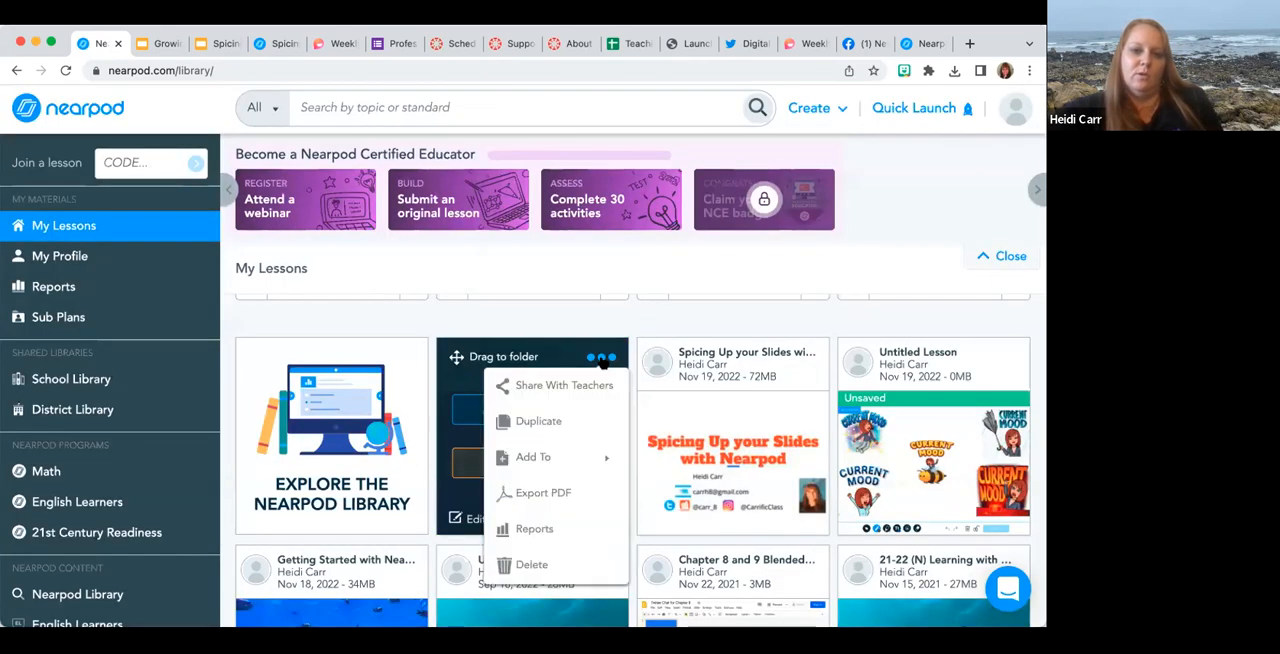
{"action": "left_click", "coordinate": [548, 565]}
{"action": "left_click", "coordinate": [566, 400]}
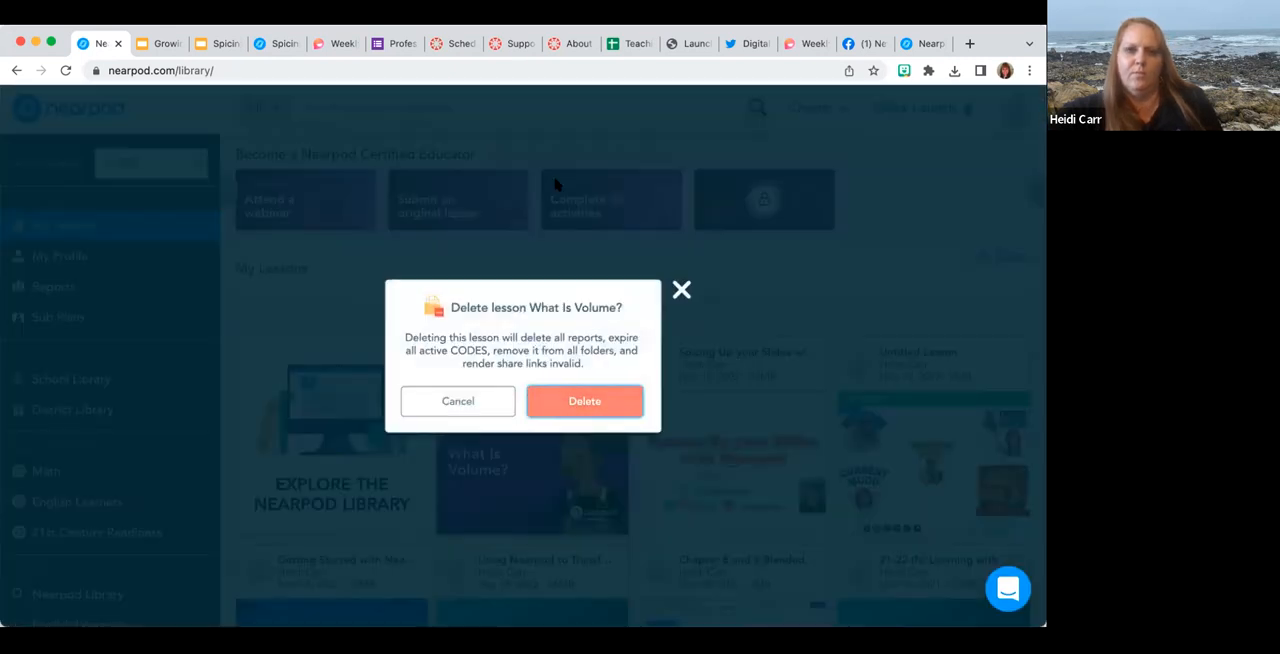